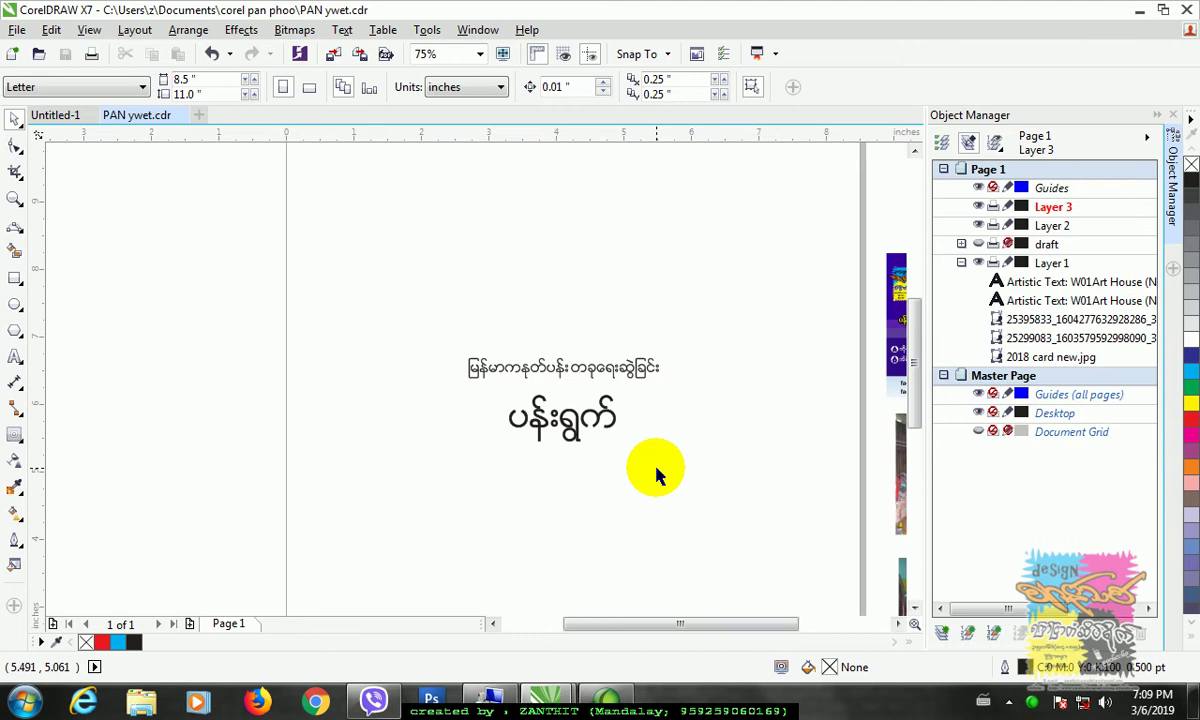
left_click_drag(702, 632, 818, 628)
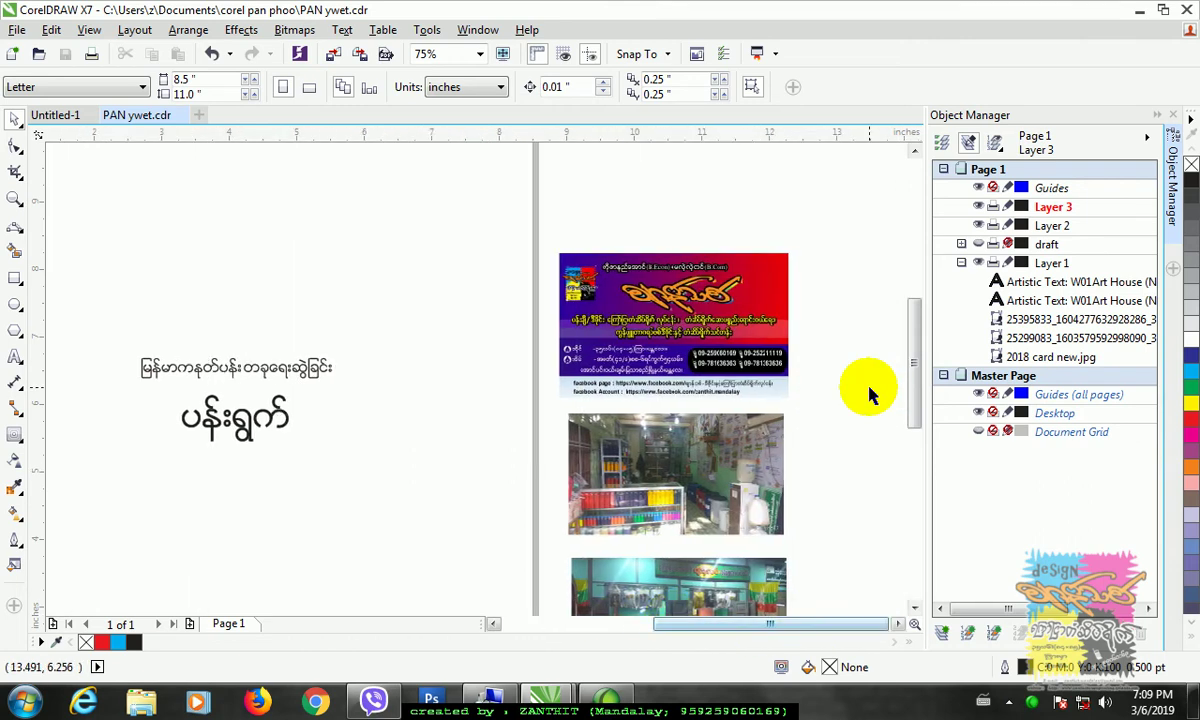
scroll(868, 395, "up", 1)
left_click_drag(919, 383, 918, 446)
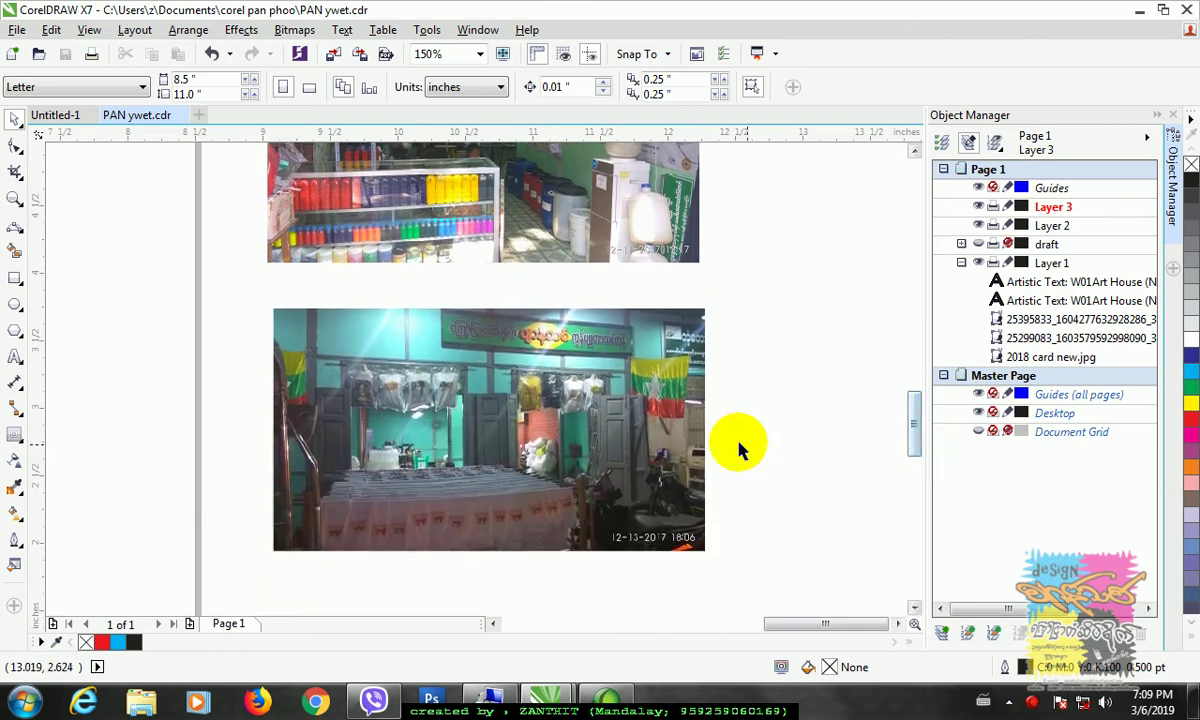
scroll(737, 450, "down", 2)
left_click_drag(656, 622, 576, 632)
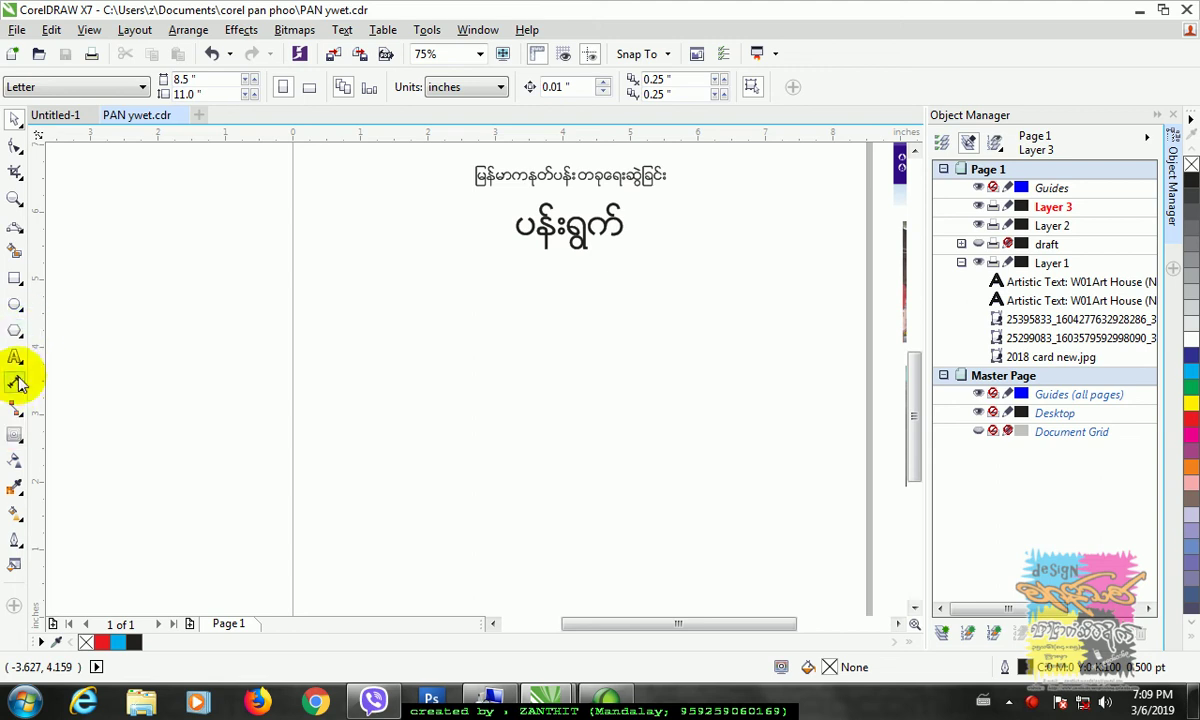
Draw a graph paper grid of 2 columns and 4 rows, about 2.5 by 3.8 inches, and place it left of the page.
left_click(16, 287)
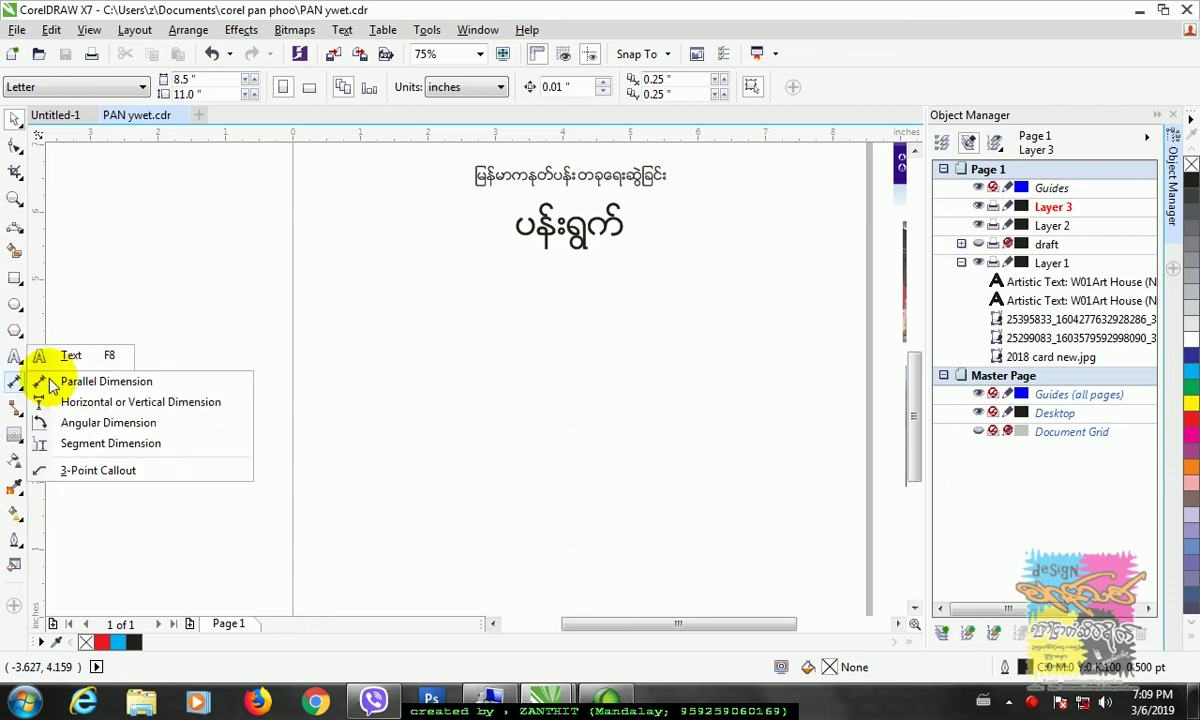
mouse_move(21, 337)
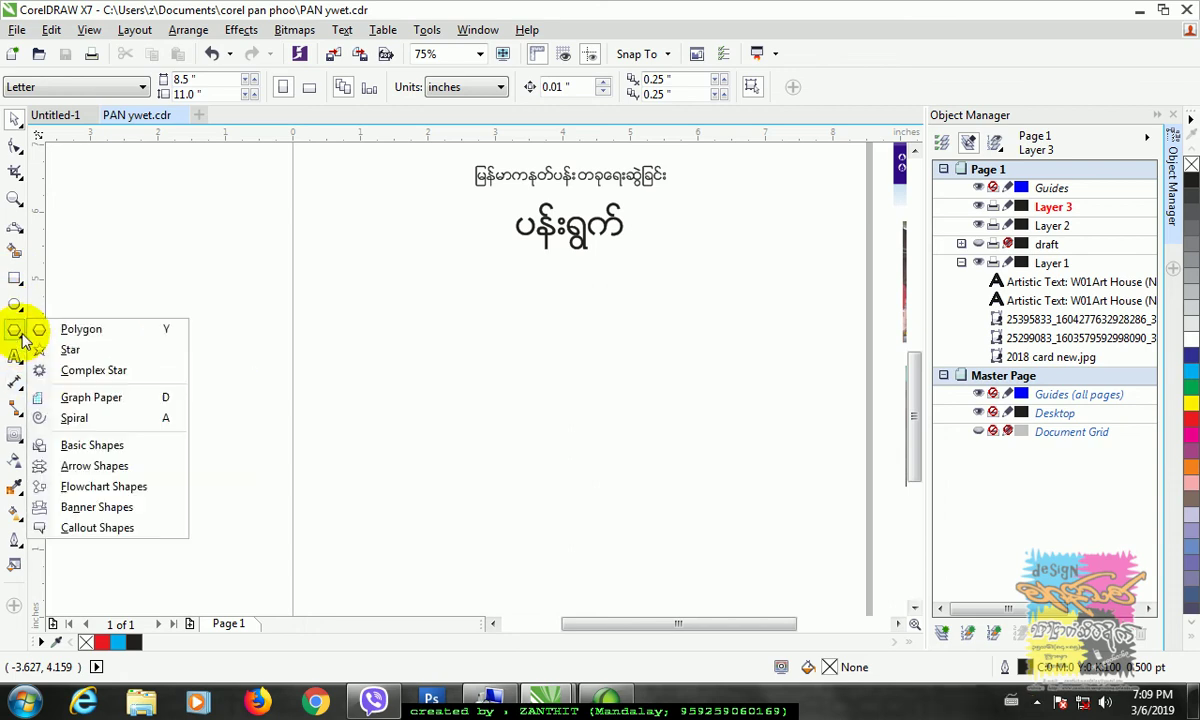
left_click(72, 400)
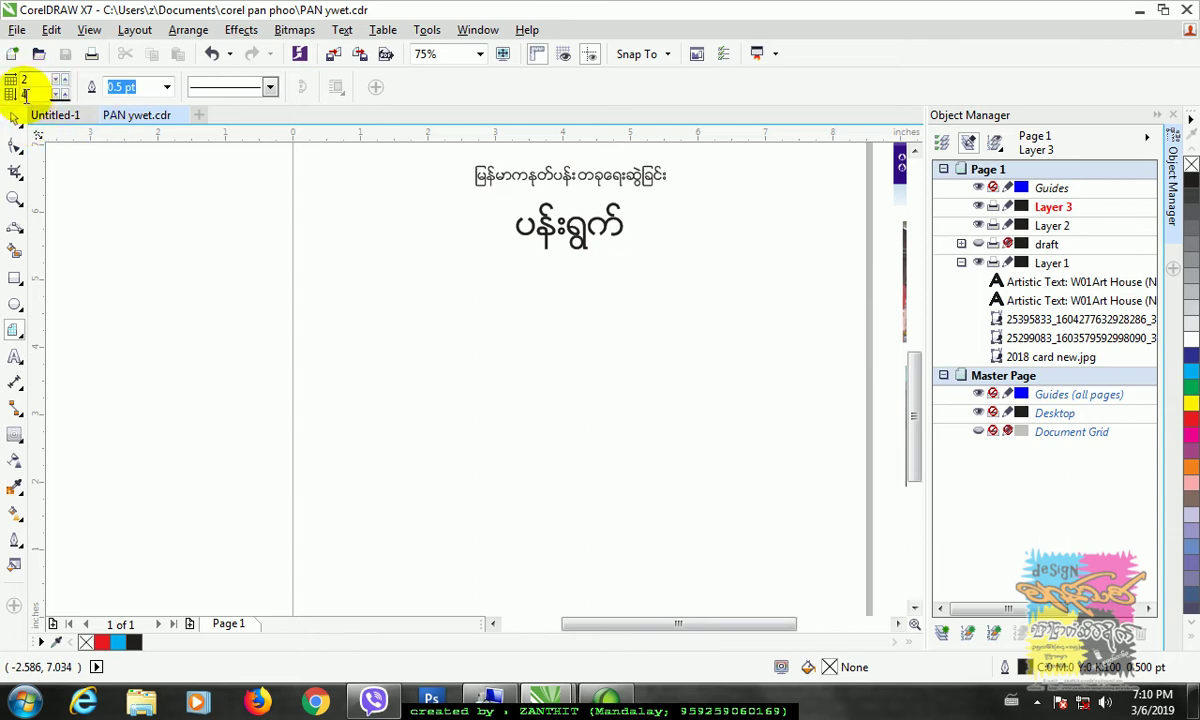
left_click_drag(391, 327, 561, 583)
scroll(536, 500, "down", 2)
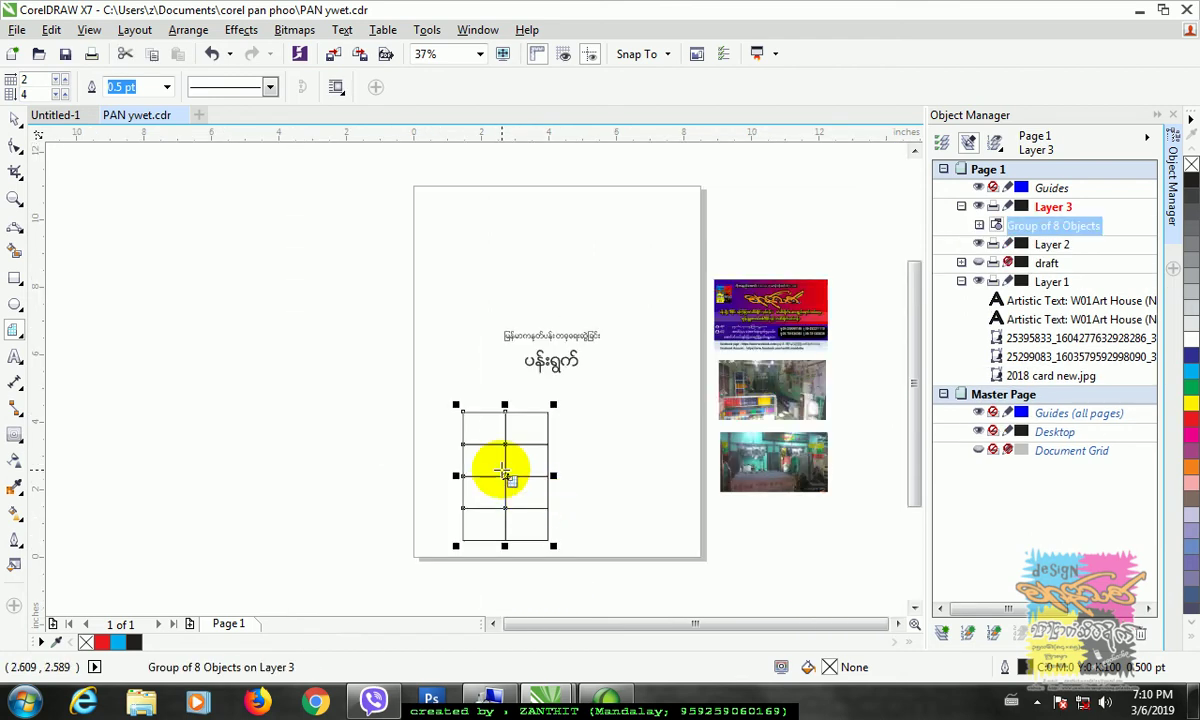
left_click_drag(505, 476, 329, 380)
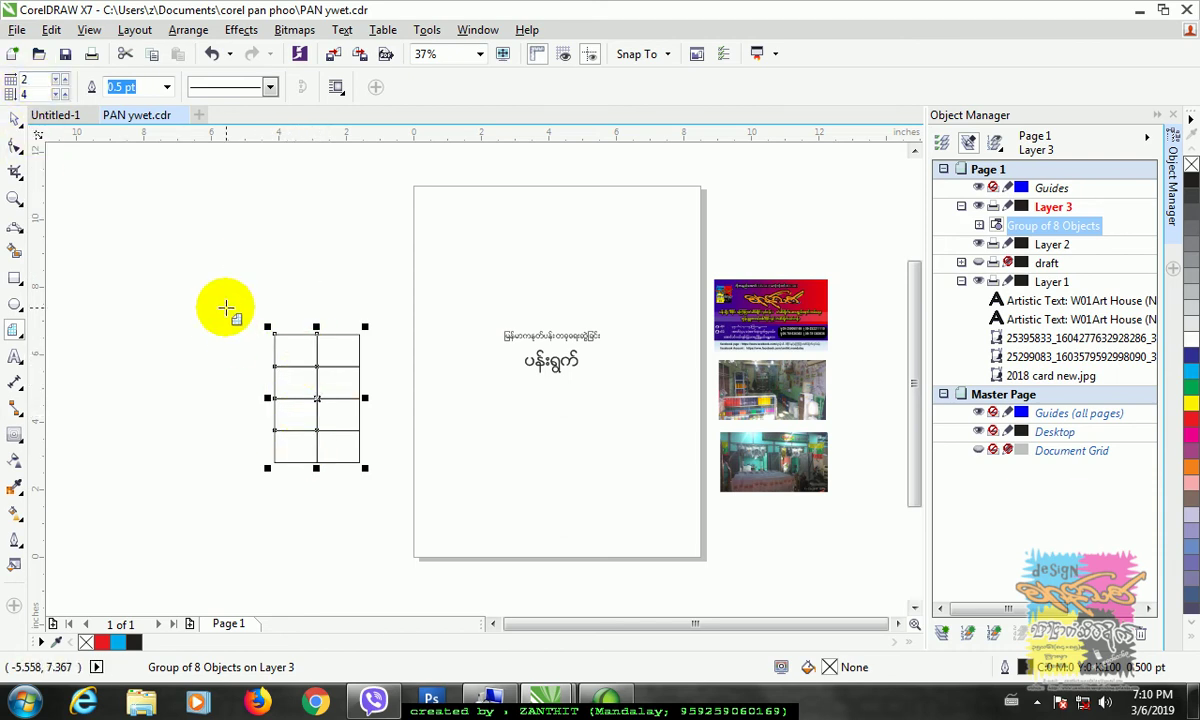
left_click(211, 220)
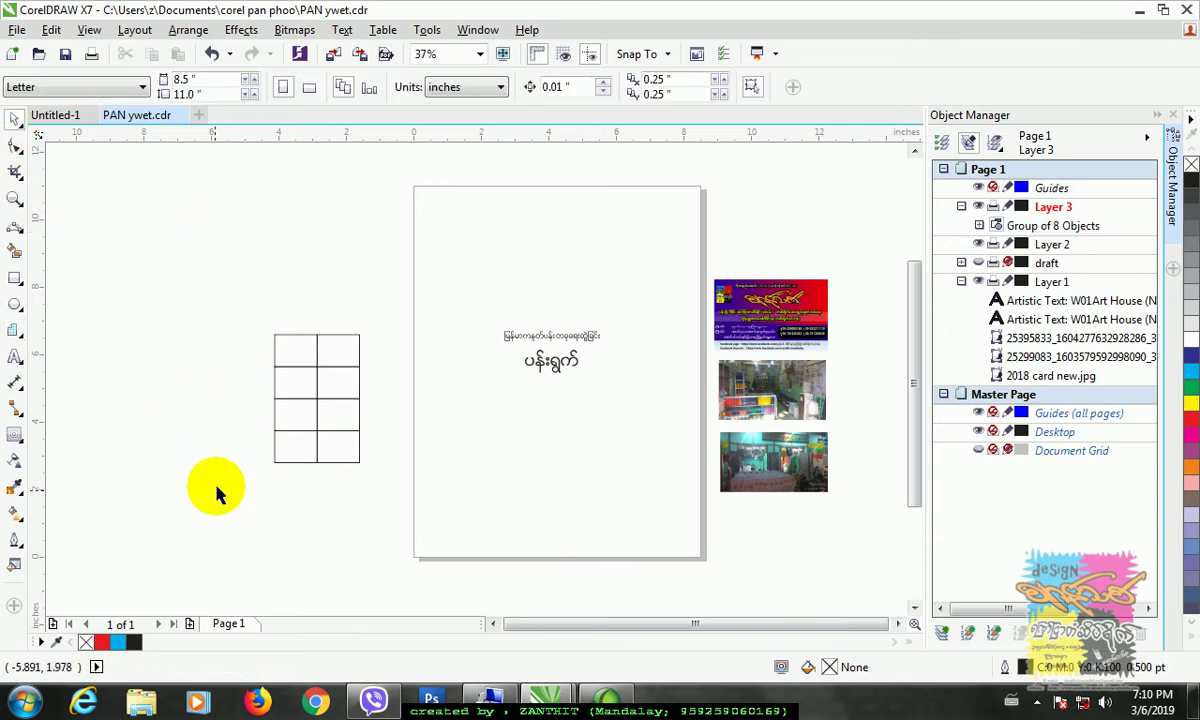
Resize the grid to 4 inches wide and 5.5 inches high.
left_click(289, 375)
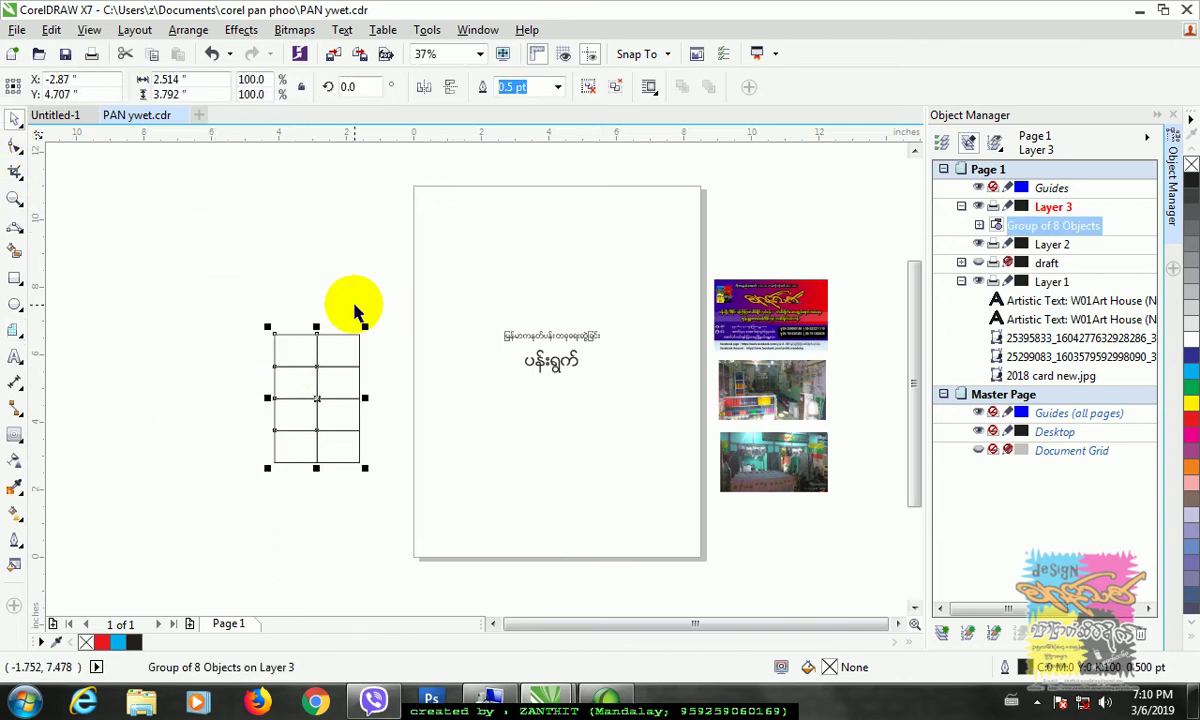
left_click_drag(201, 79, 120, 79)
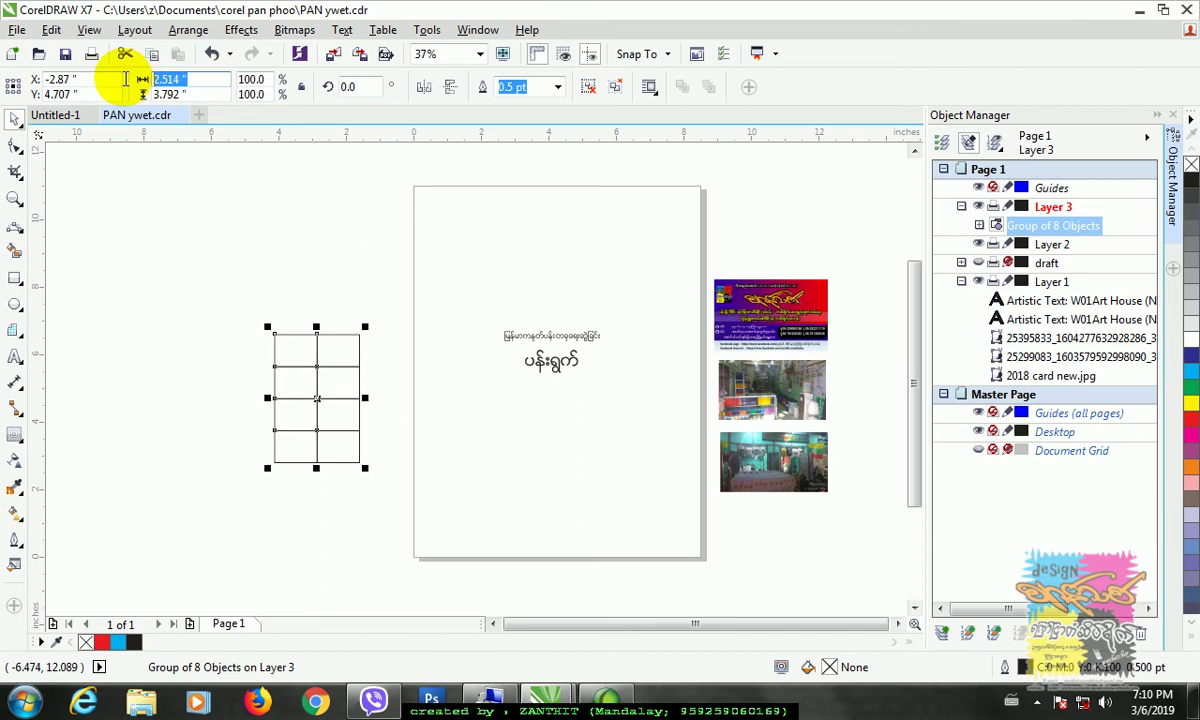
left_click_drag(188, 94, 131, 88)
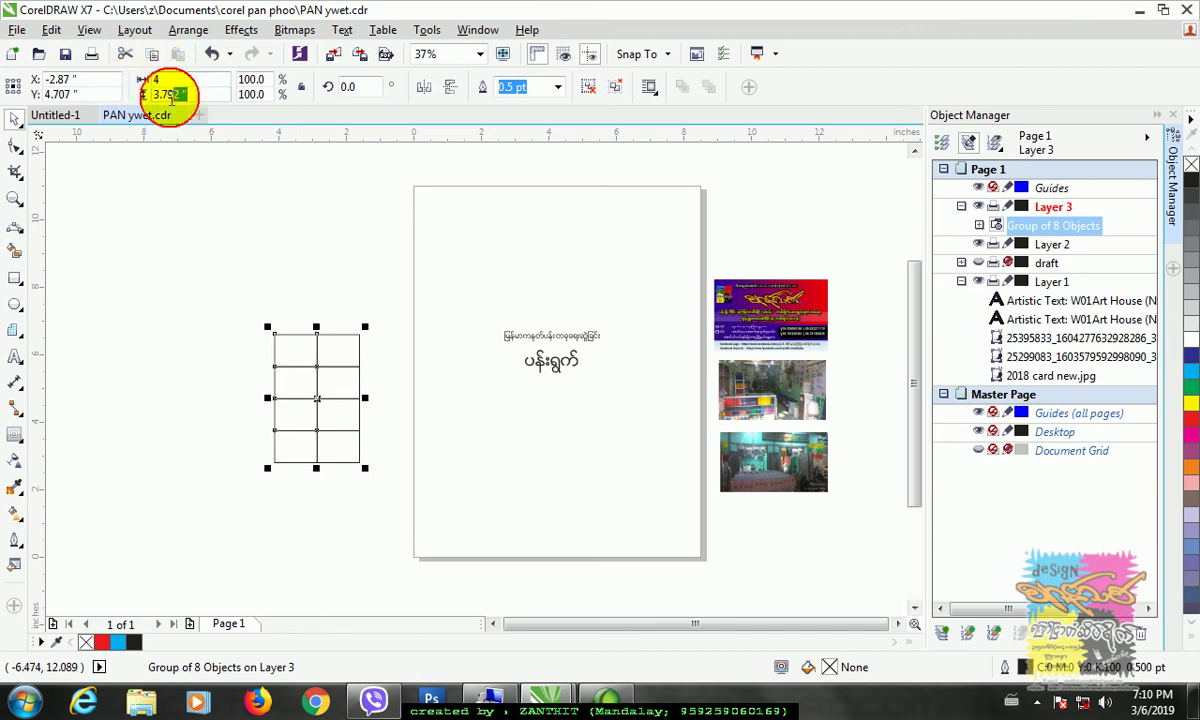
type("5.5")
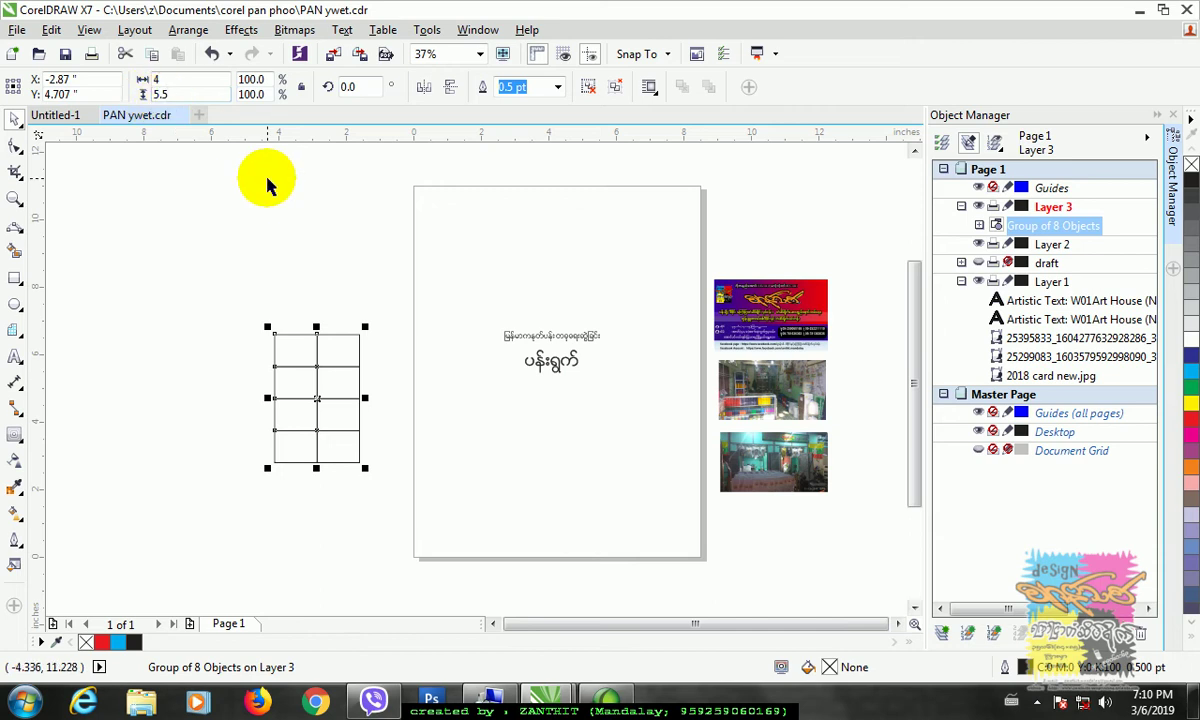
key("Return")
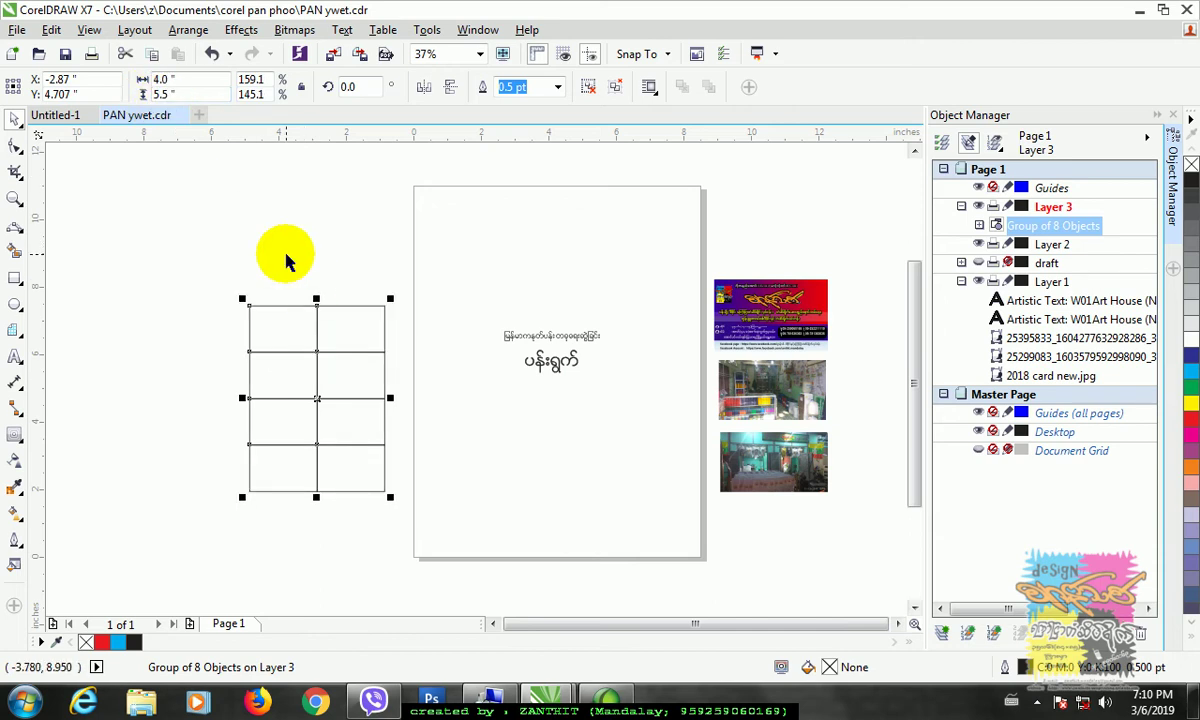
Move the grid closer to the page's left edge and collapse the contents of Layer 3 and Layer 1.
left_click_drag(297, 383, 333, 381)
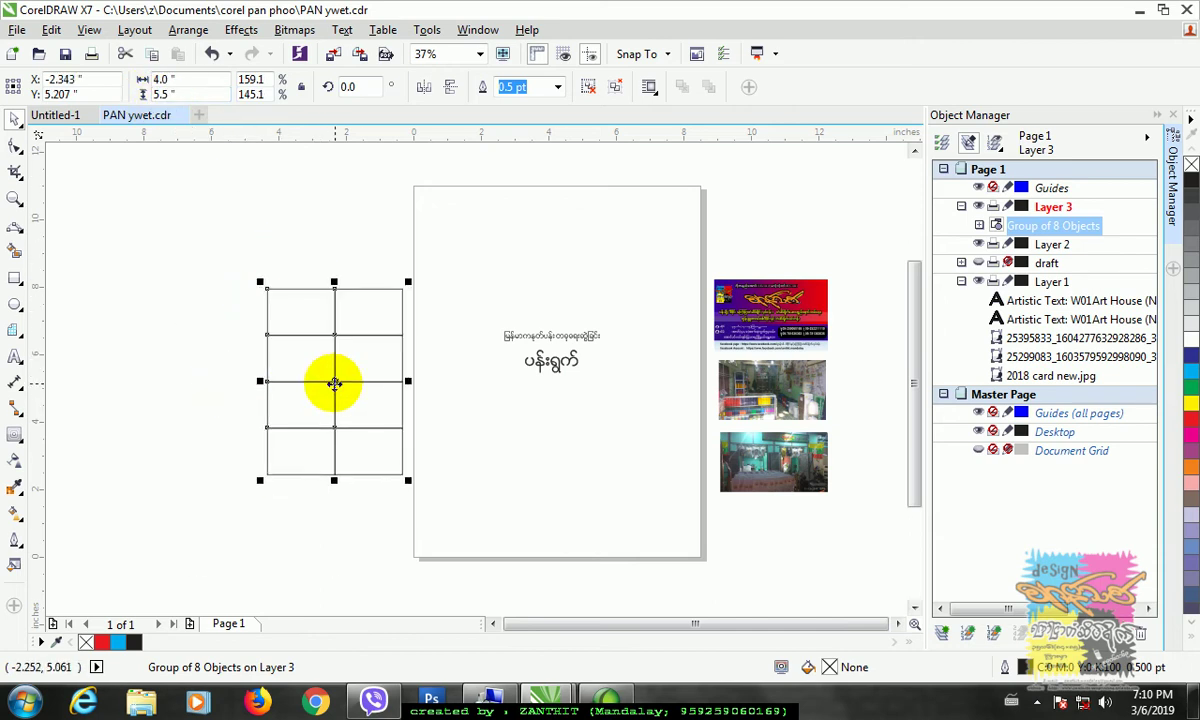
scroll(333, 381, "up", 2)
left_click(961, 206)
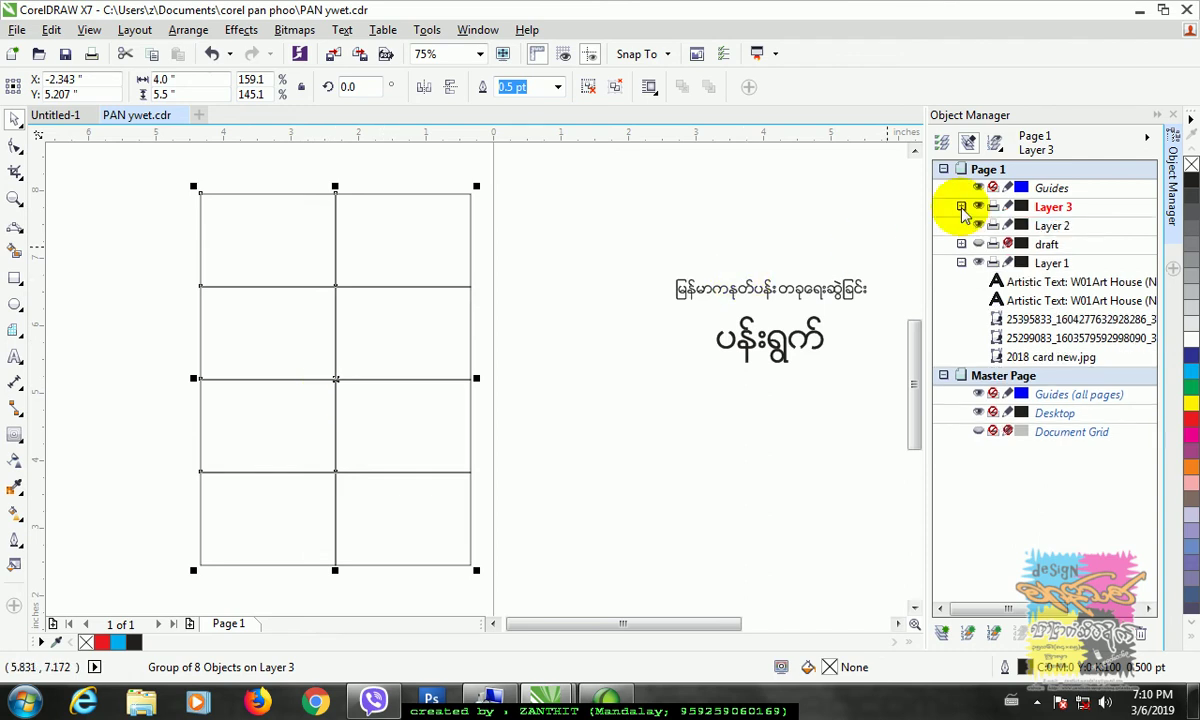
left_click(961, 263)
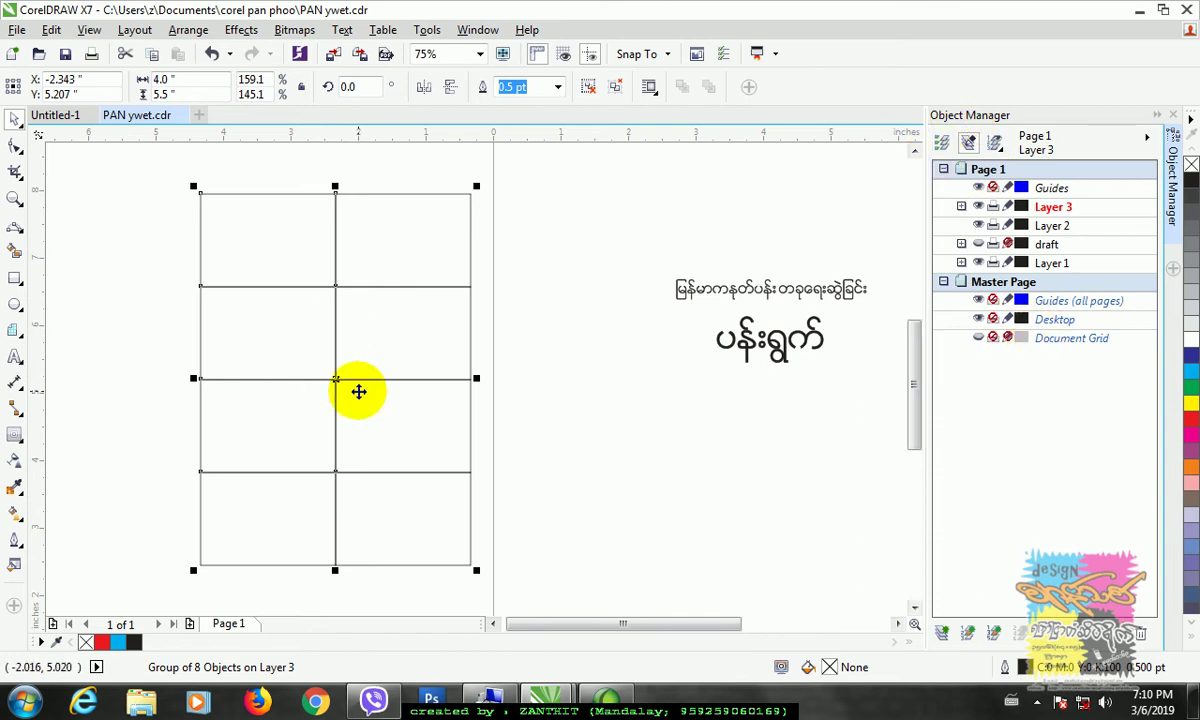
Shift the grid slightly up and away from the page, and colour its outline cyan.
left_click_drag(616, 630, 613, 630)
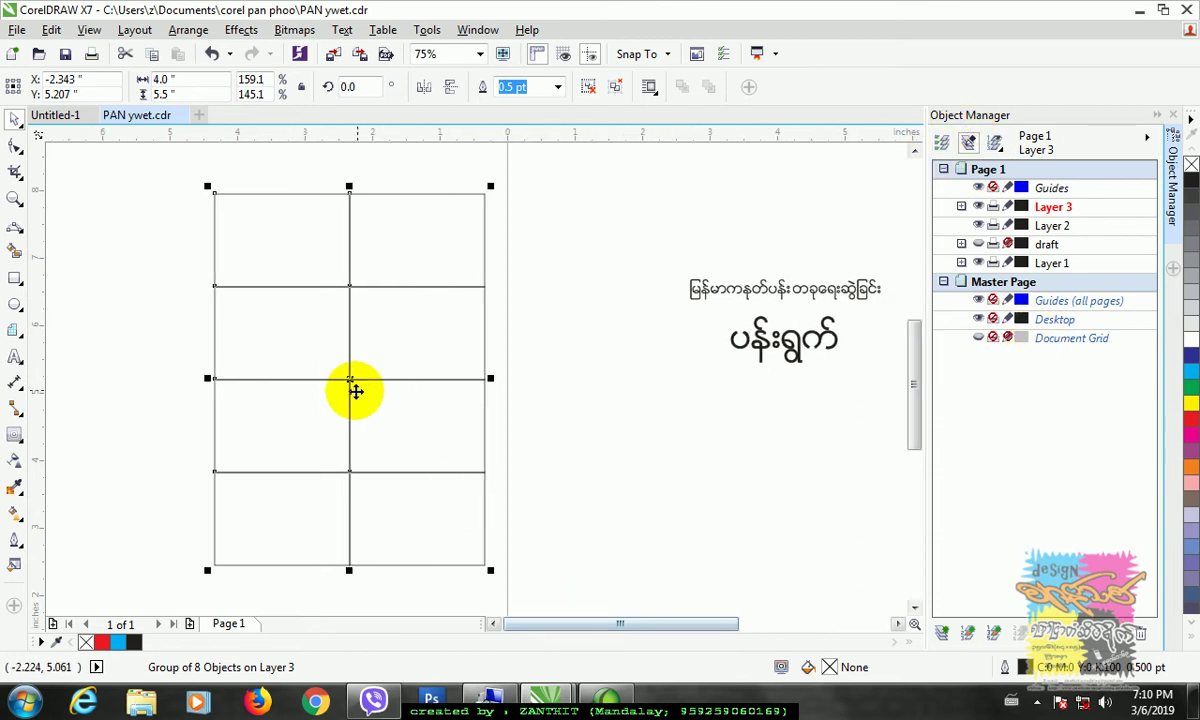
left_click_drag(356, 391, 340, 375)
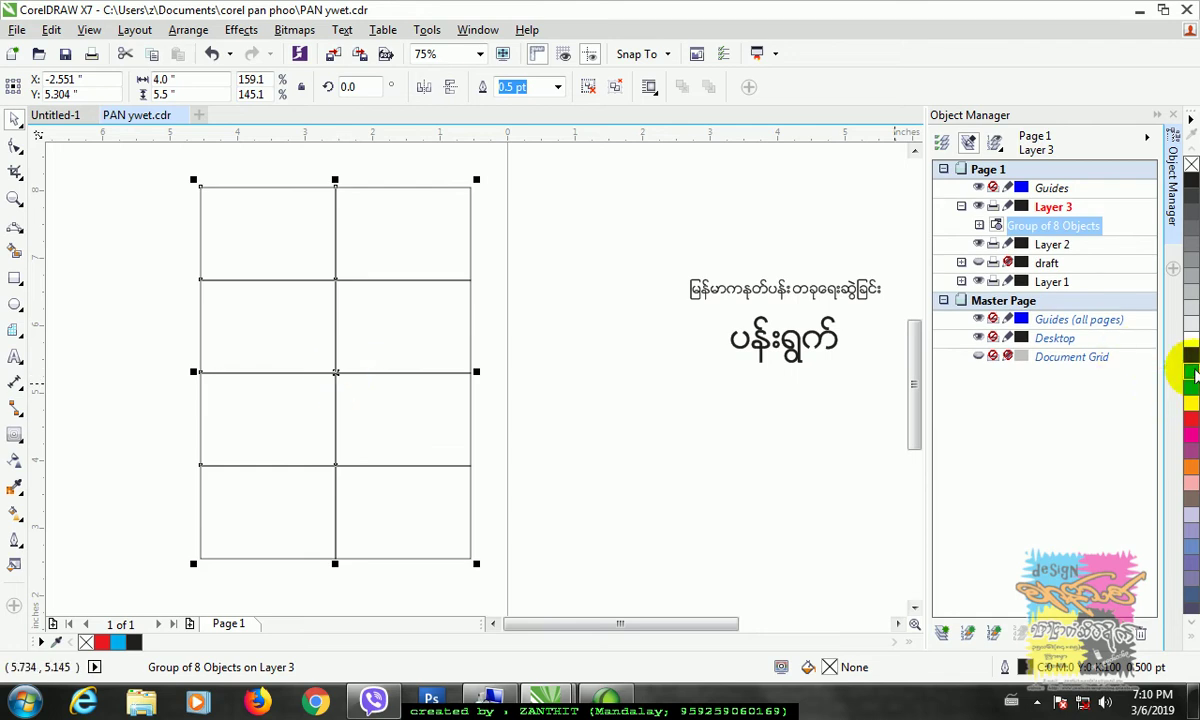
right_click(1193, 372)
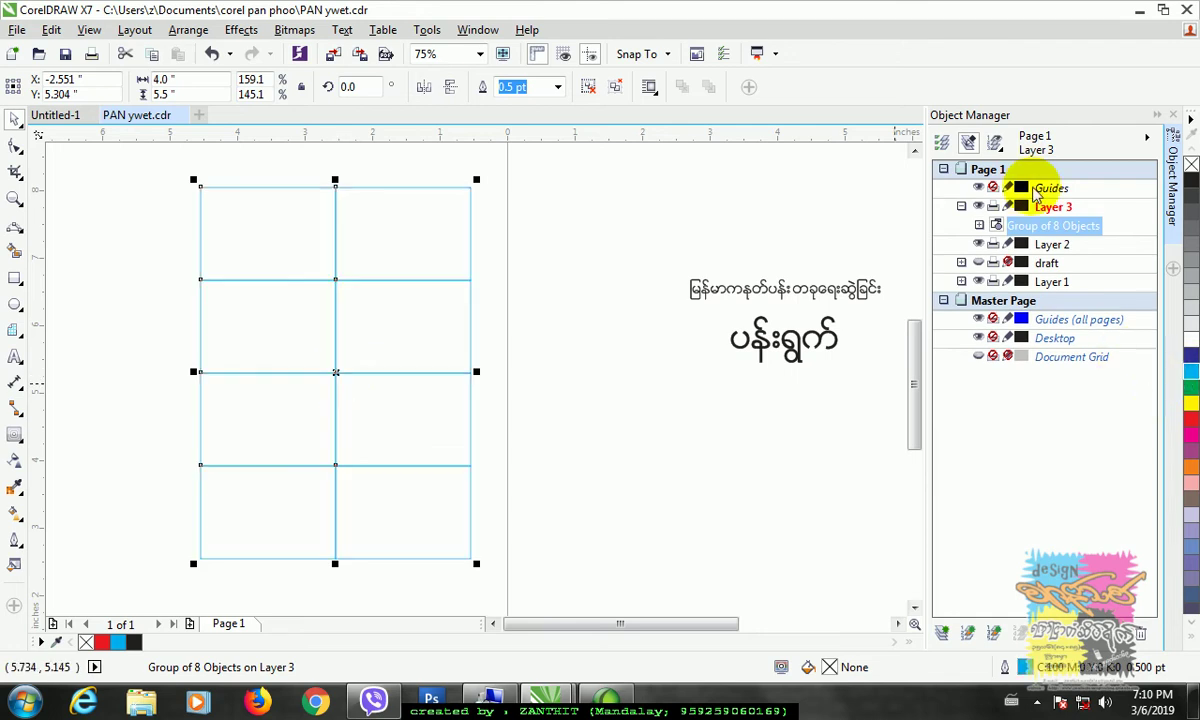
Add a locked layer named "grid" above Layer 3 and shift the grid object slightly down.
left_click(941, 633)
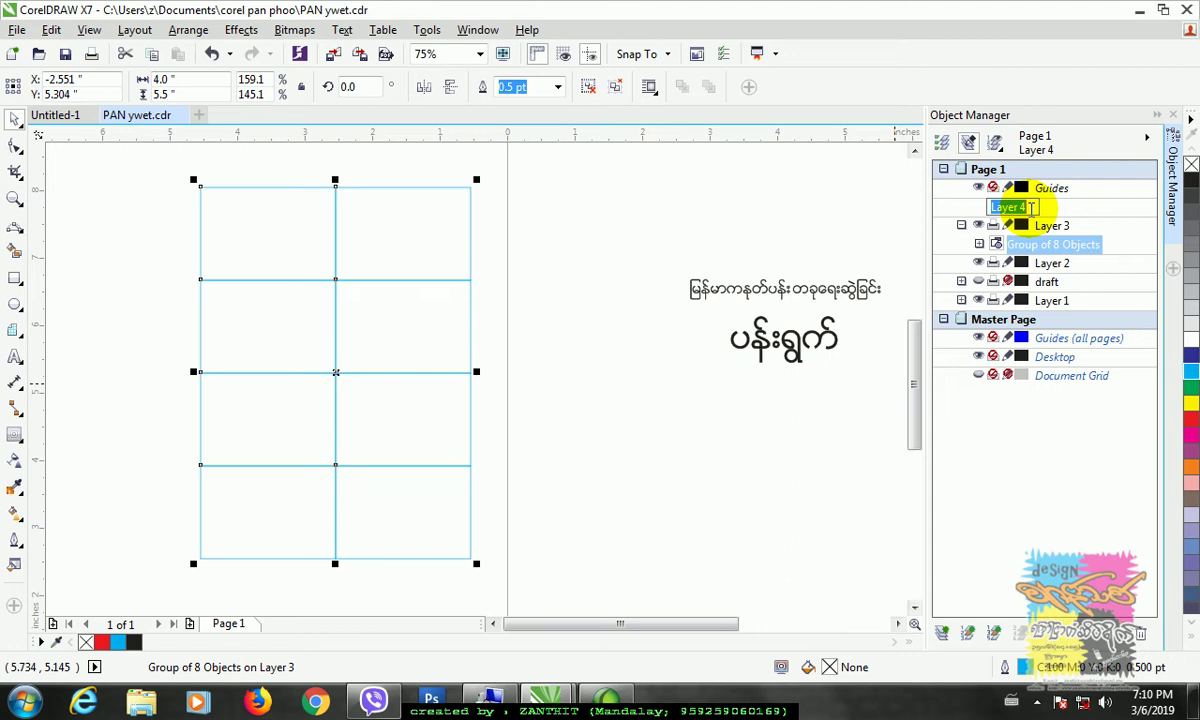
key("Return")
left_click(1064, 210)
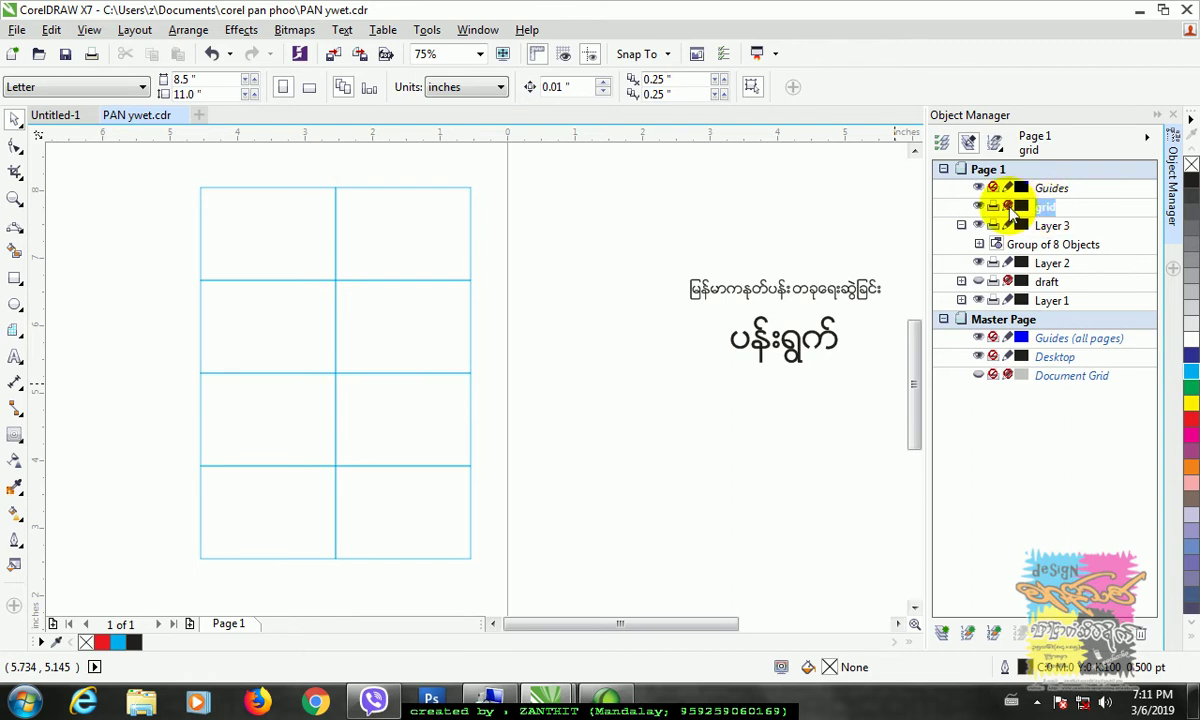
mouse_move(343, 273)
left_mouse_down()
mouse_move(348, 262)
mouse_move(344, 290)
left_mouse_up()
left_click(1047, 209)
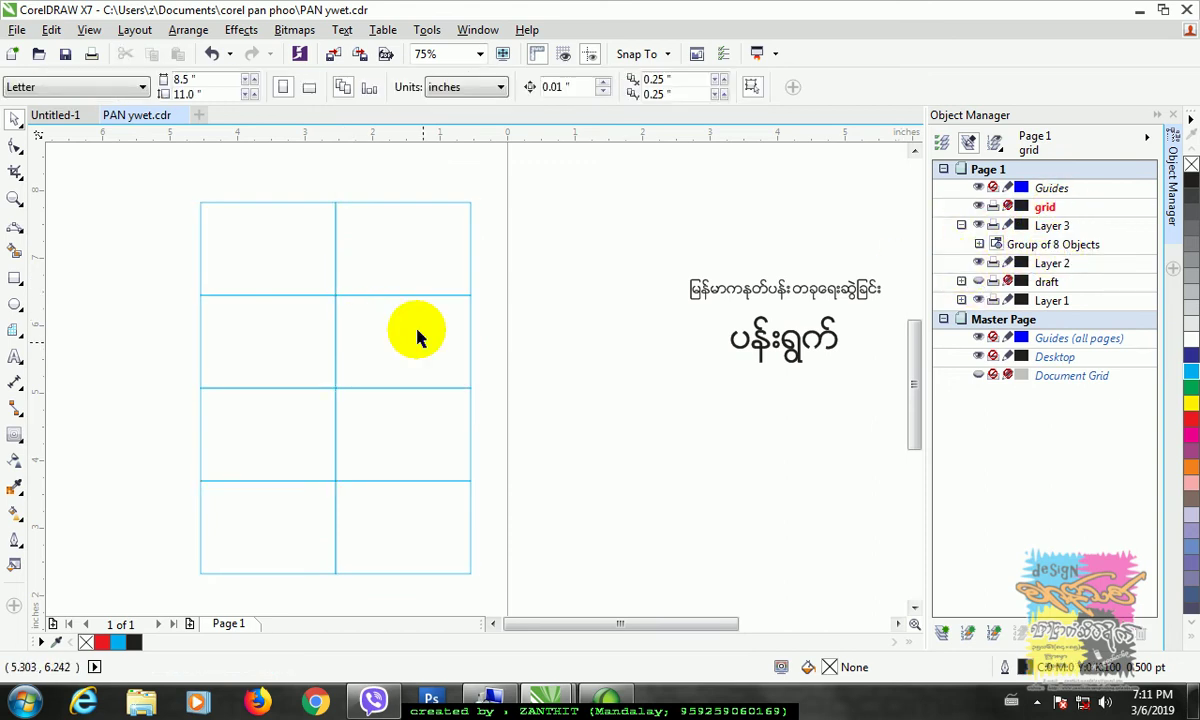
Transfer the grid object from Layer 3 to the unlocked "grid" layer by copying, deleting and pasting it.
left_click(410, 297)
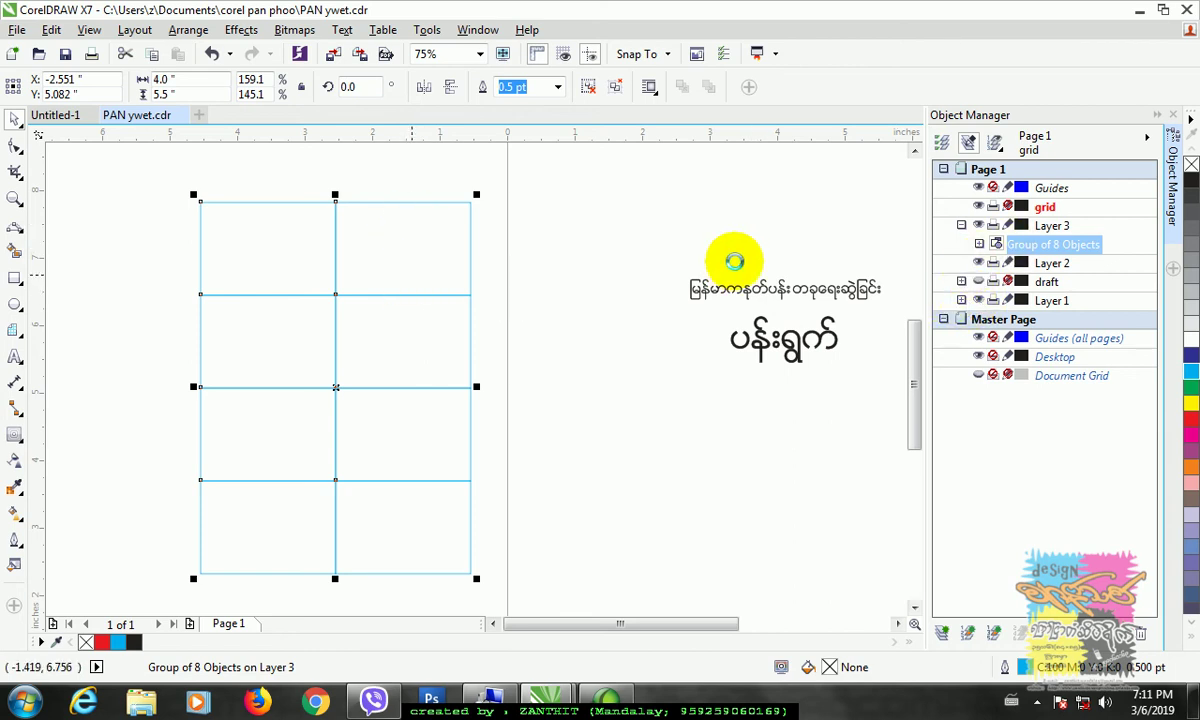
key("Delete")
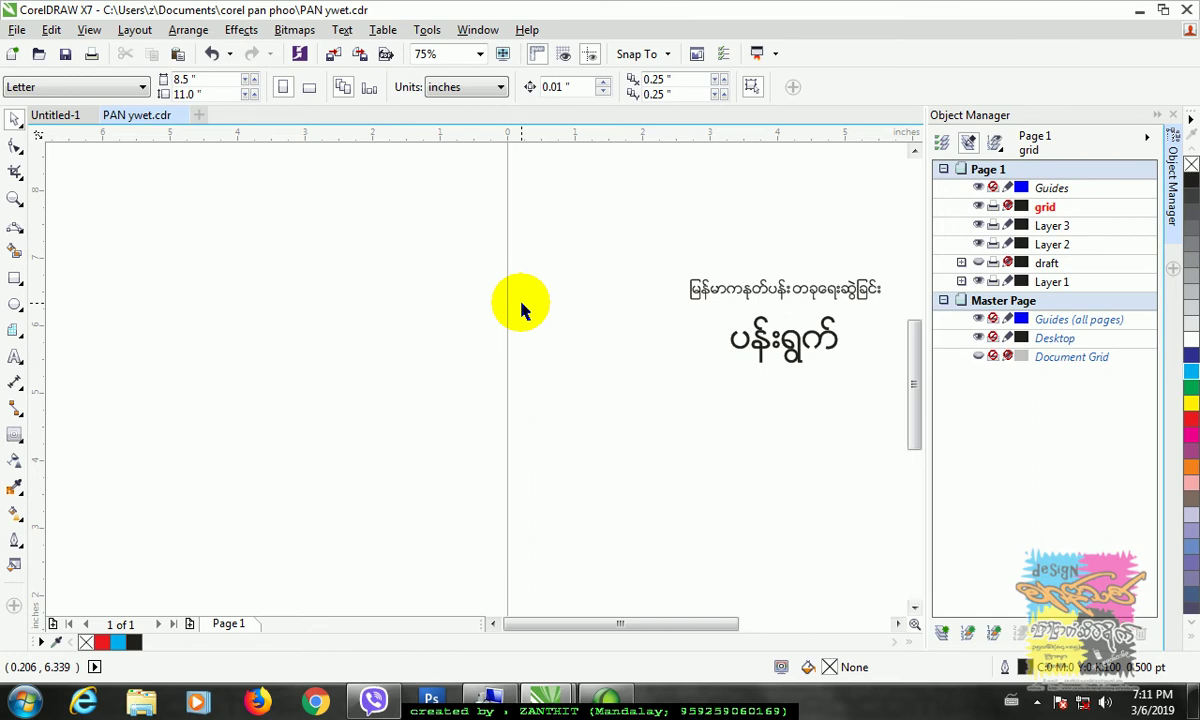
left_click(1044, 207)
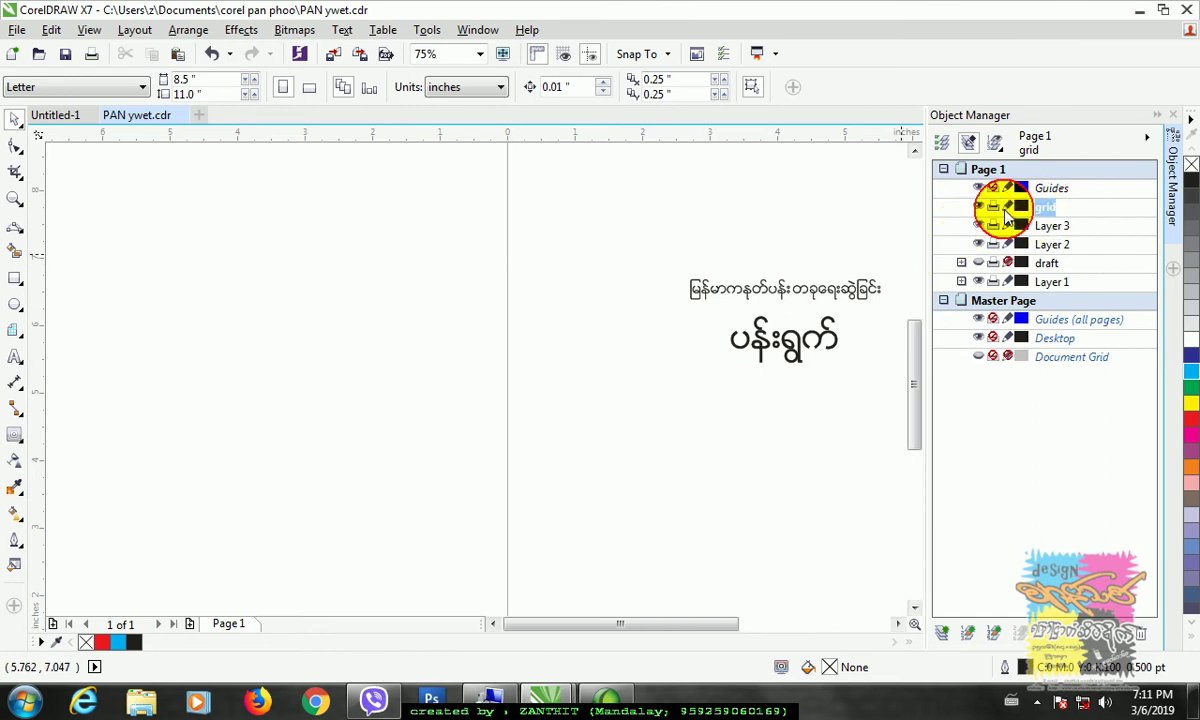
key("ctrl+v")
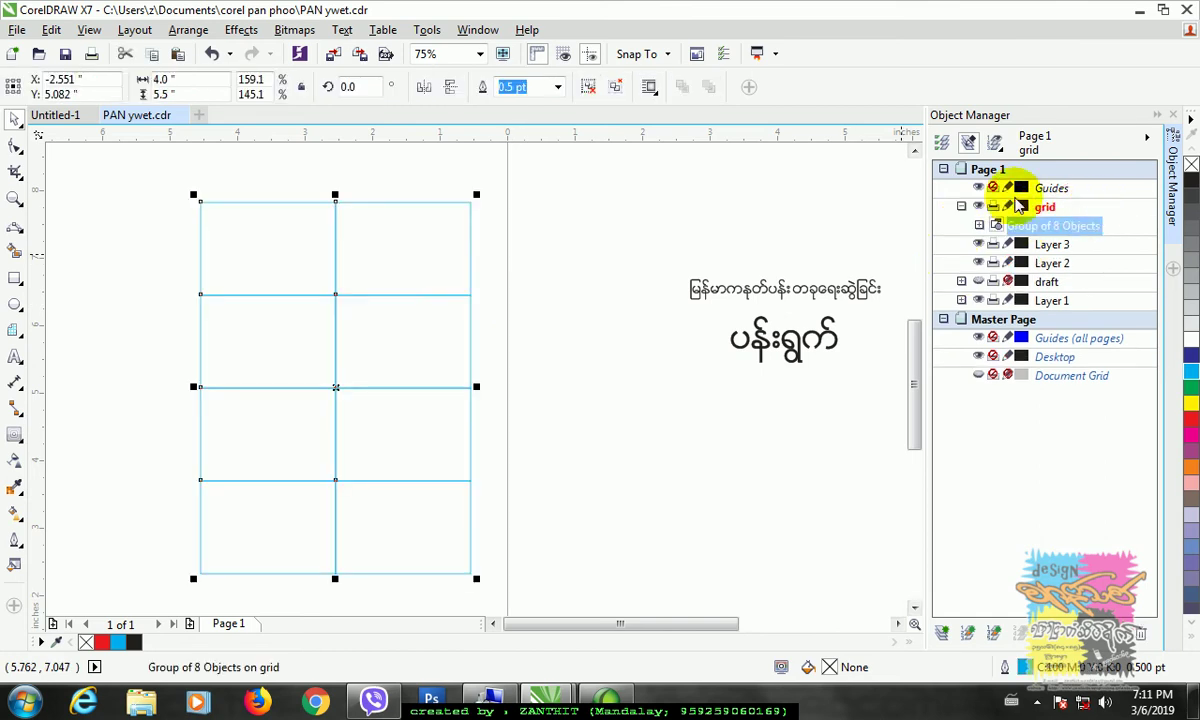
Lock the "grid" layer so the grid object cannot be edited.
left_click(1040, 188)
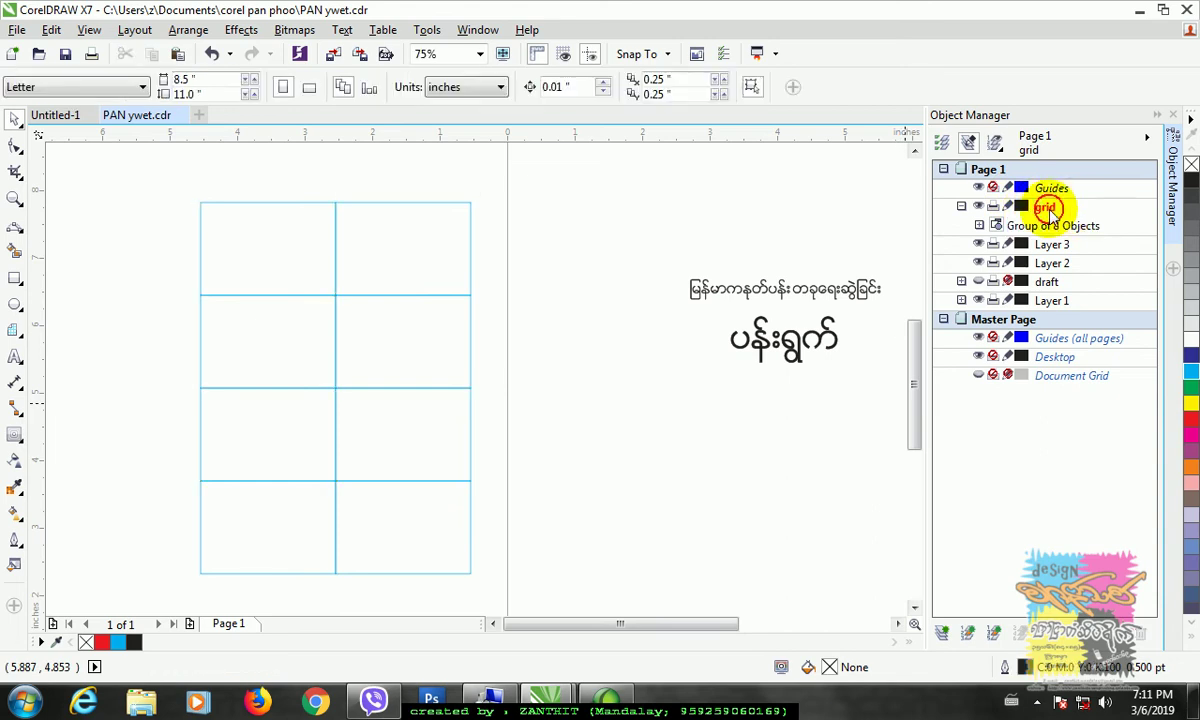
left_click(1040, 228)
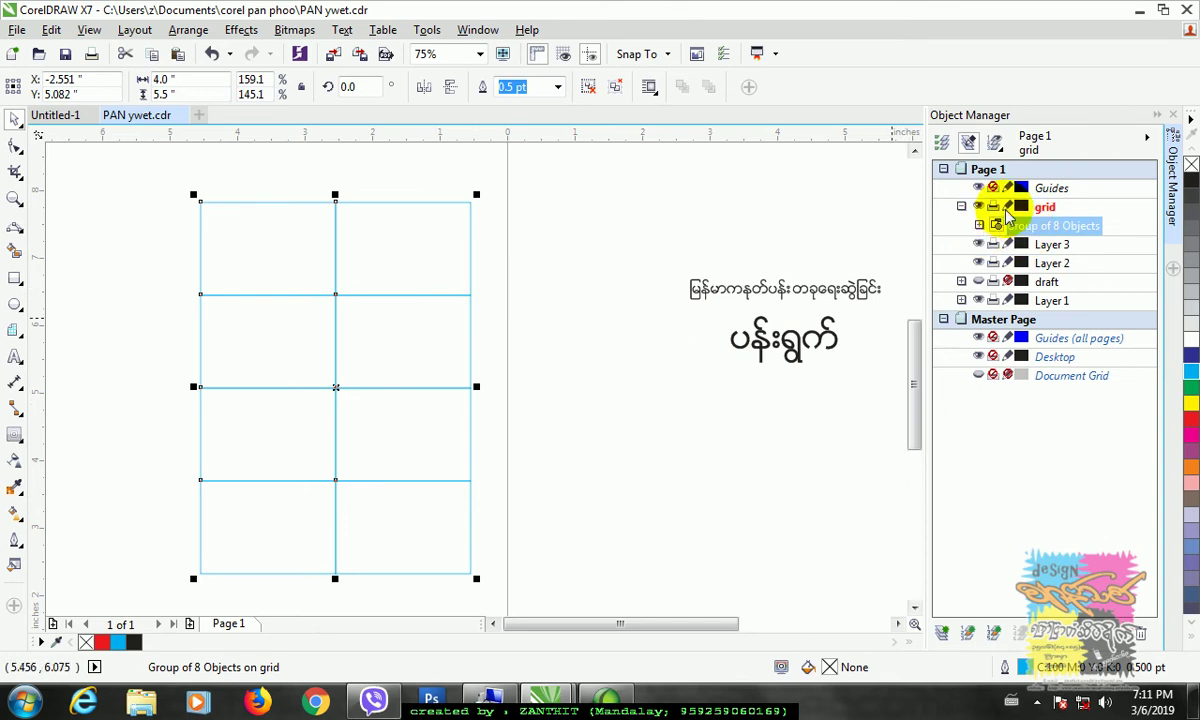
left_click(1007, 207)
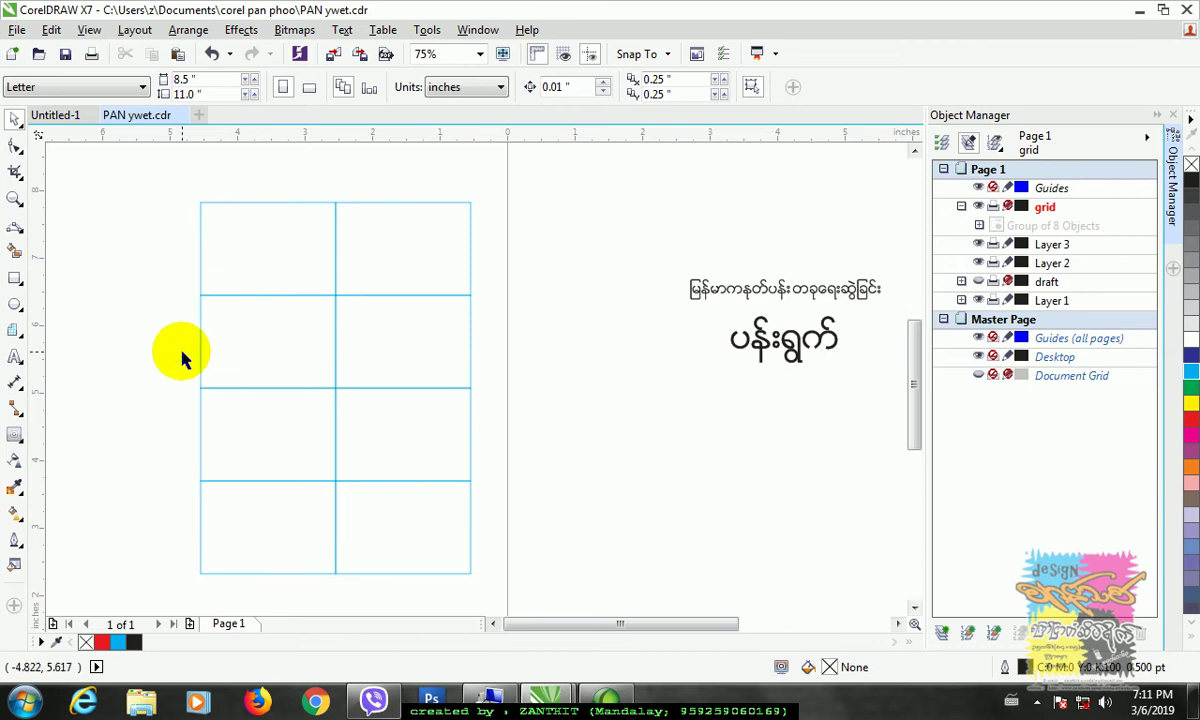
Activate the 3-Point Curve tool and try to start a curve at the midpoint of the grid's upper edge.
scroll(182, 364, "up", 1)
scroll(182, 368, "down", 1)
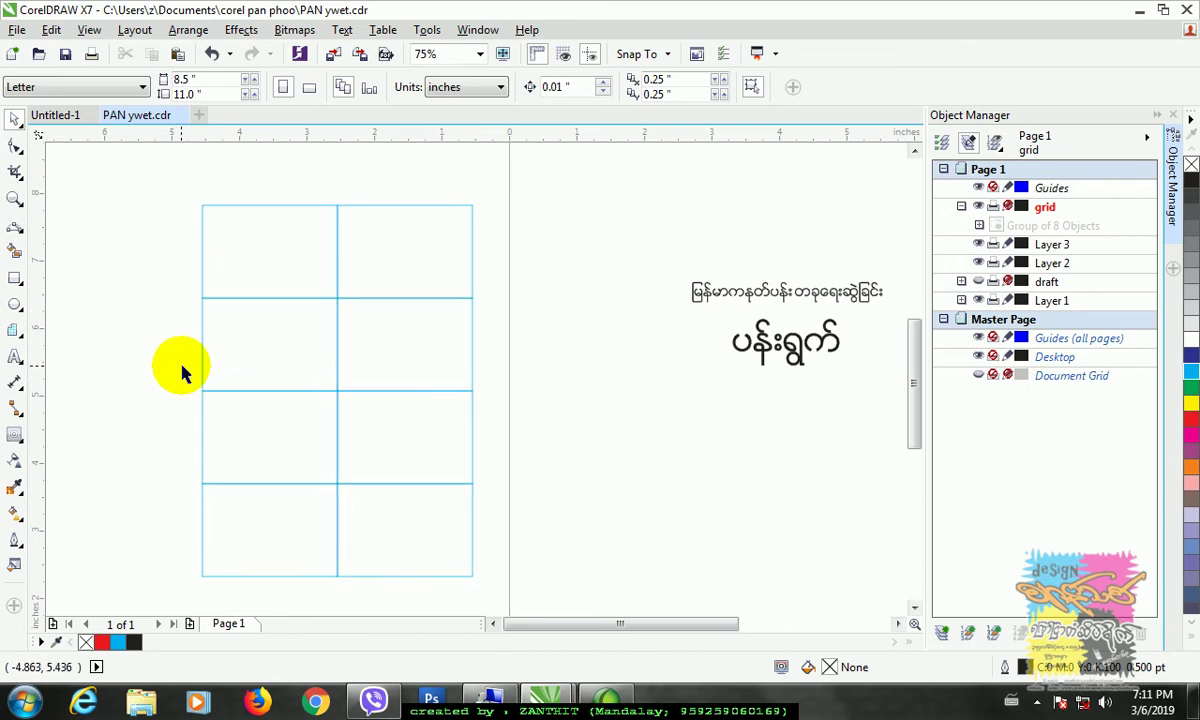
left_click(493, 623)
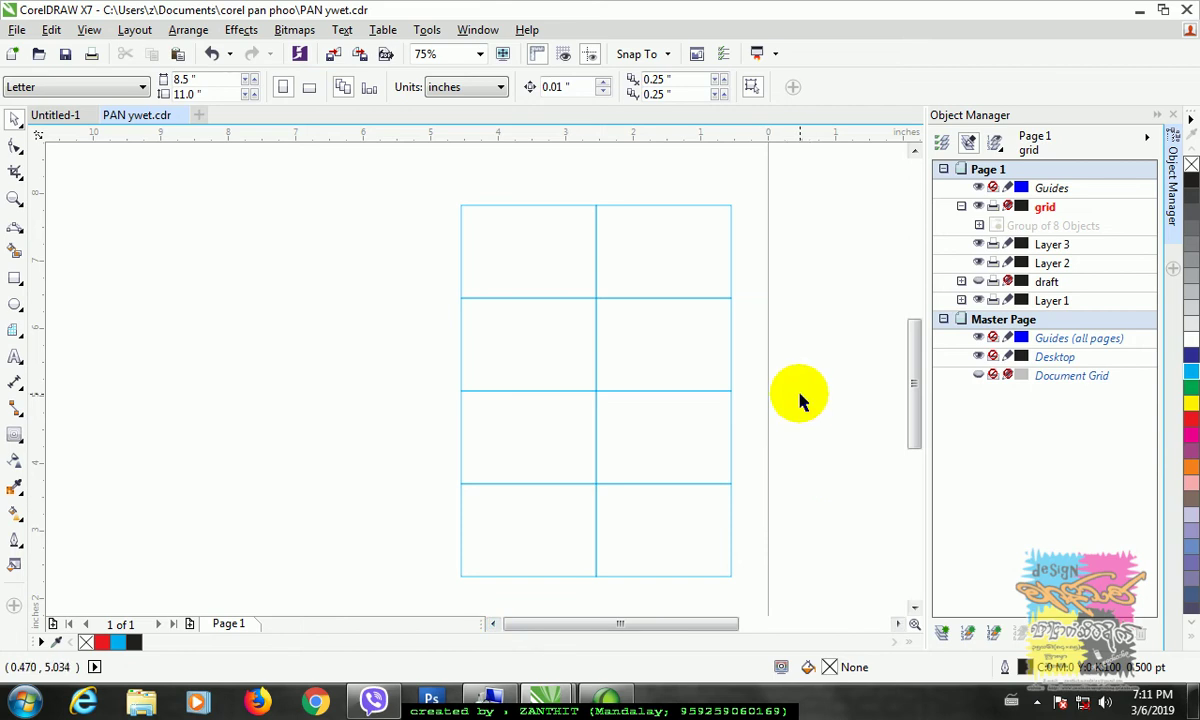
left_click(14, 232)
left_click(105, 369)
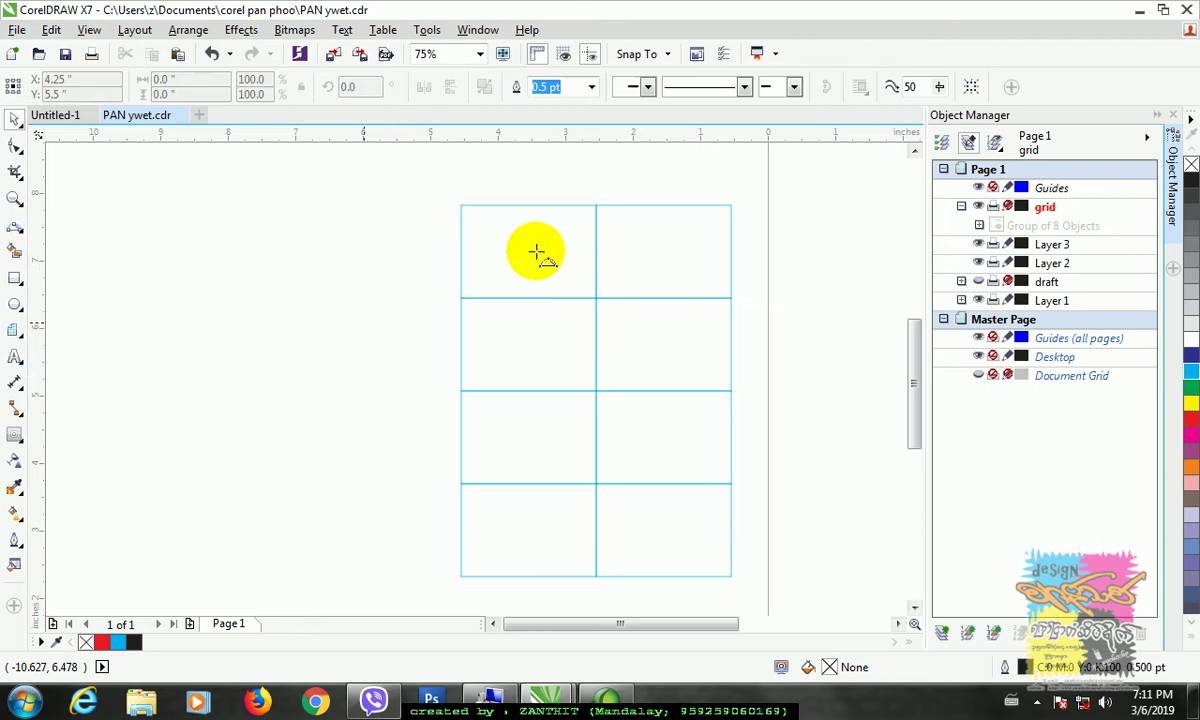
left_click(595, 205)
left_click(689, 380)
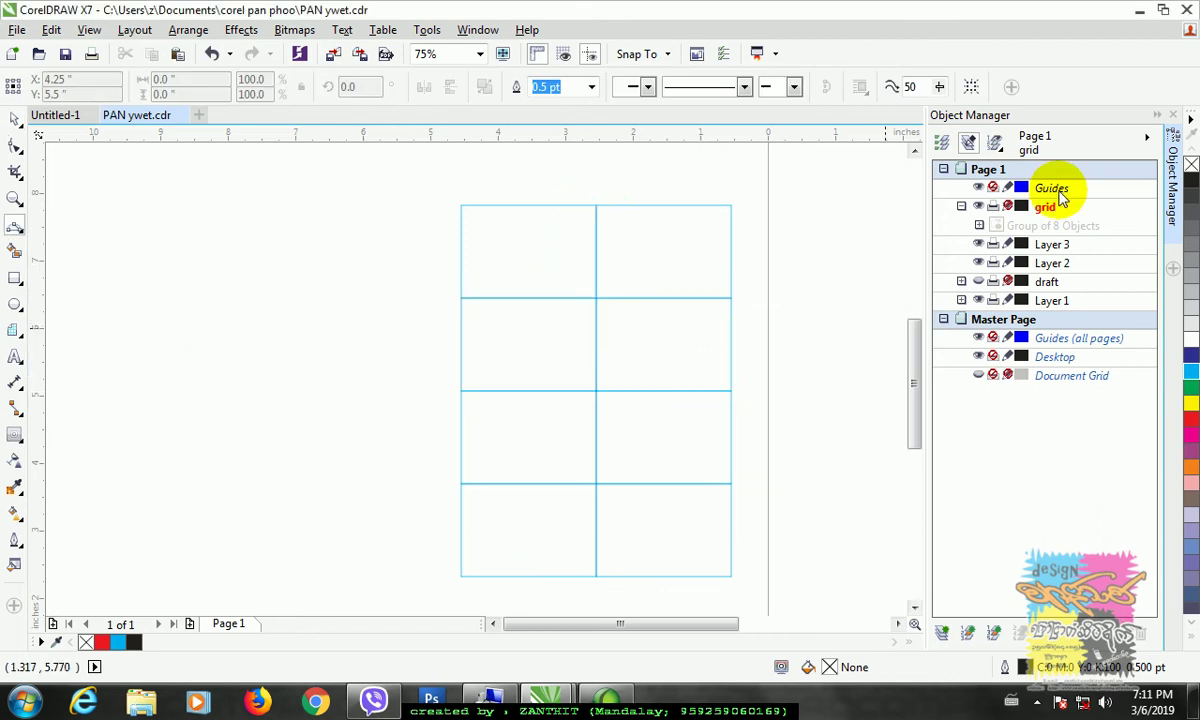
Add a new layer named "kanote" above the "grid" layer.
left_click(941, 632)
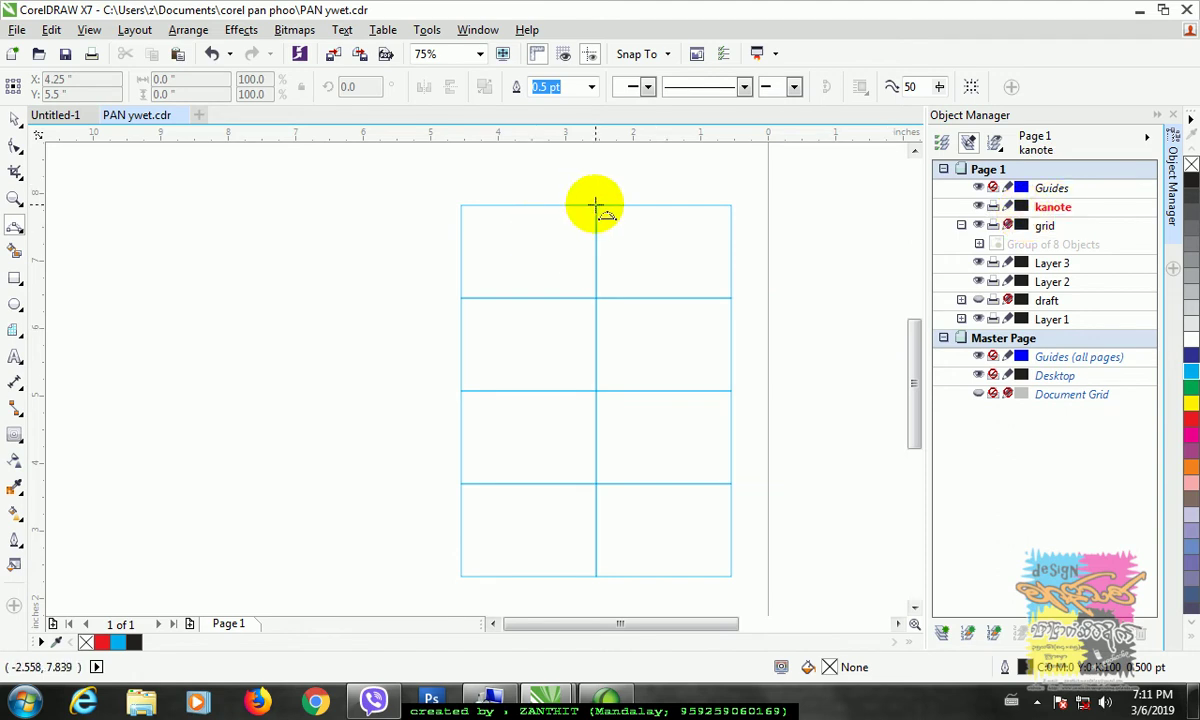
Draw the left half of the leaf outline with three connected 3-point curves, from the grid's top midpoint around to the centre line, about 2 by 5.5 inches.
mouse_move(595, 205)
left_mouse_down()
mouse_move(524, 340)
mouse_move(461, 410)
left_mouse_up()
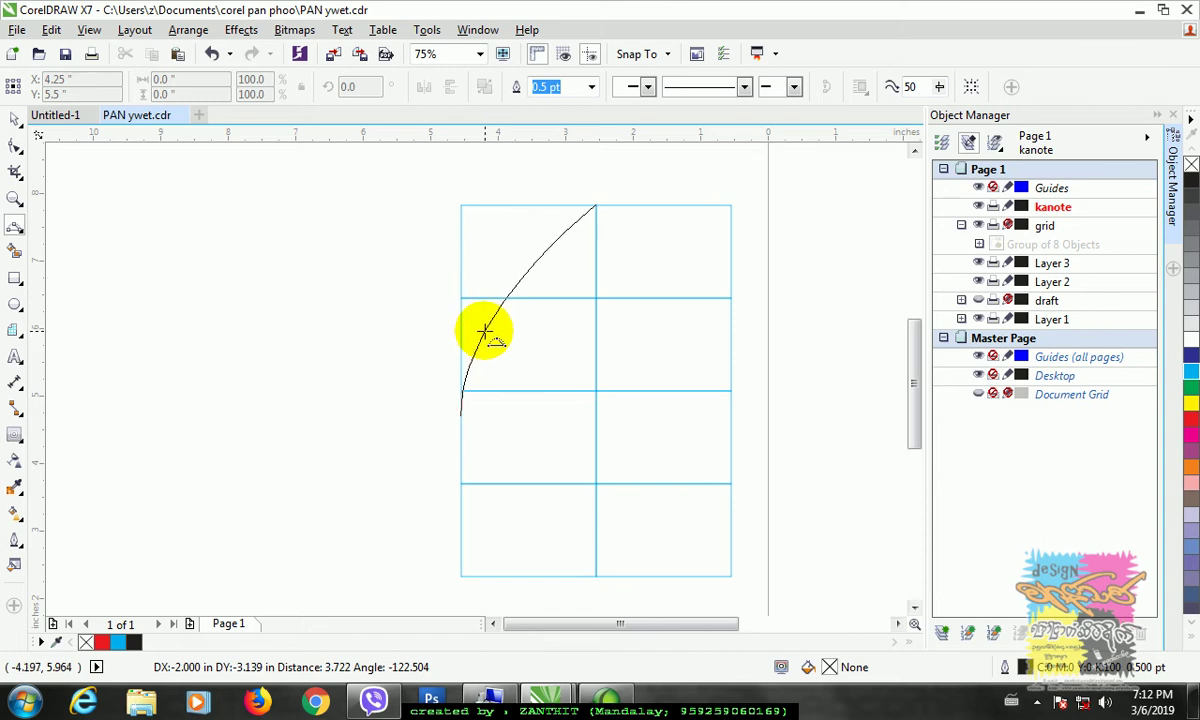
left_click(484, 330)
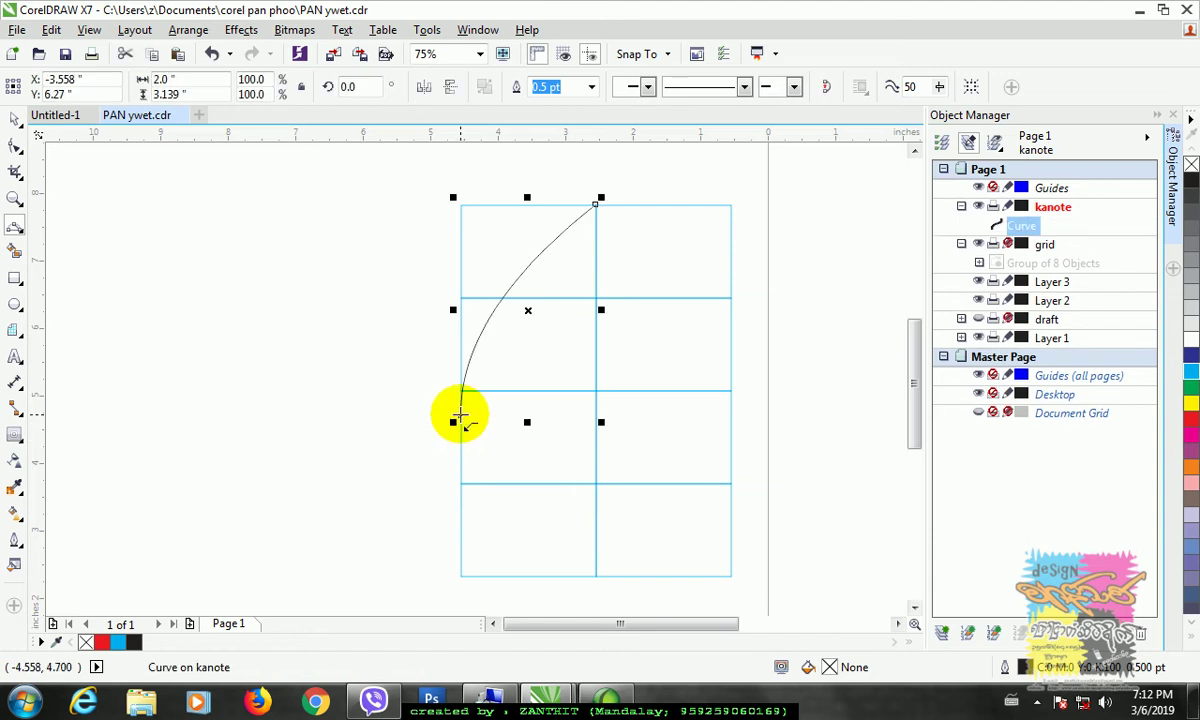
left_click_drag(459, 418, 553, 574)
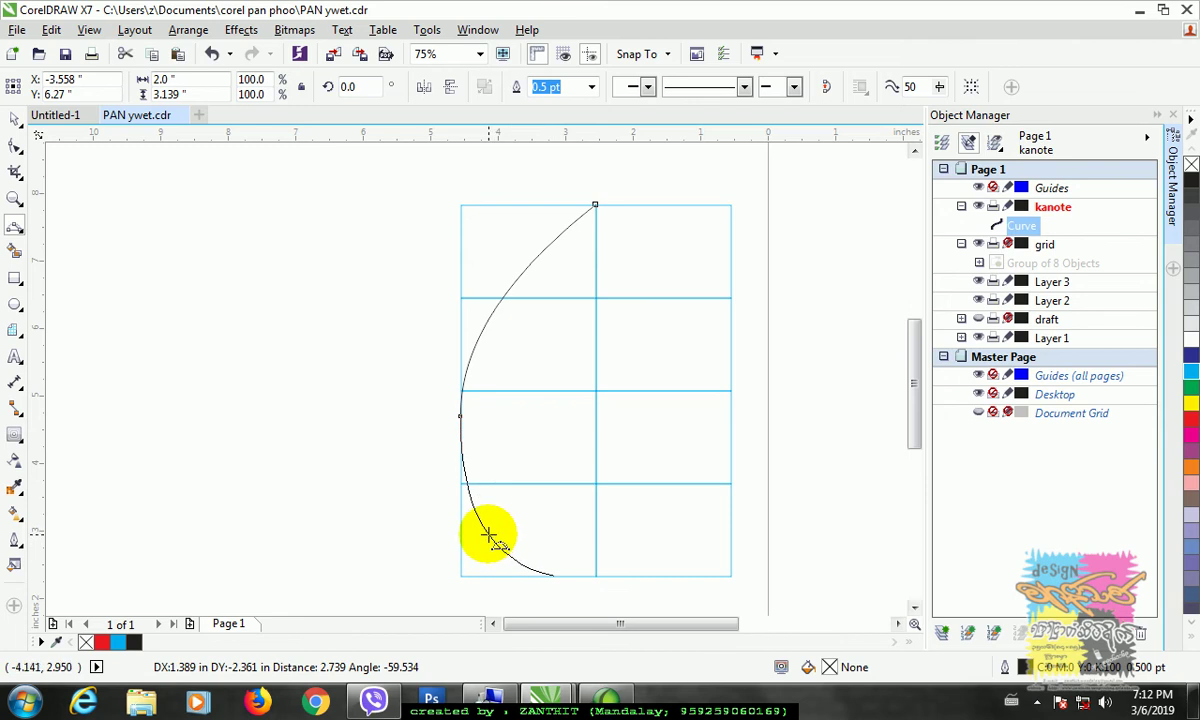
left_click(488, 535)
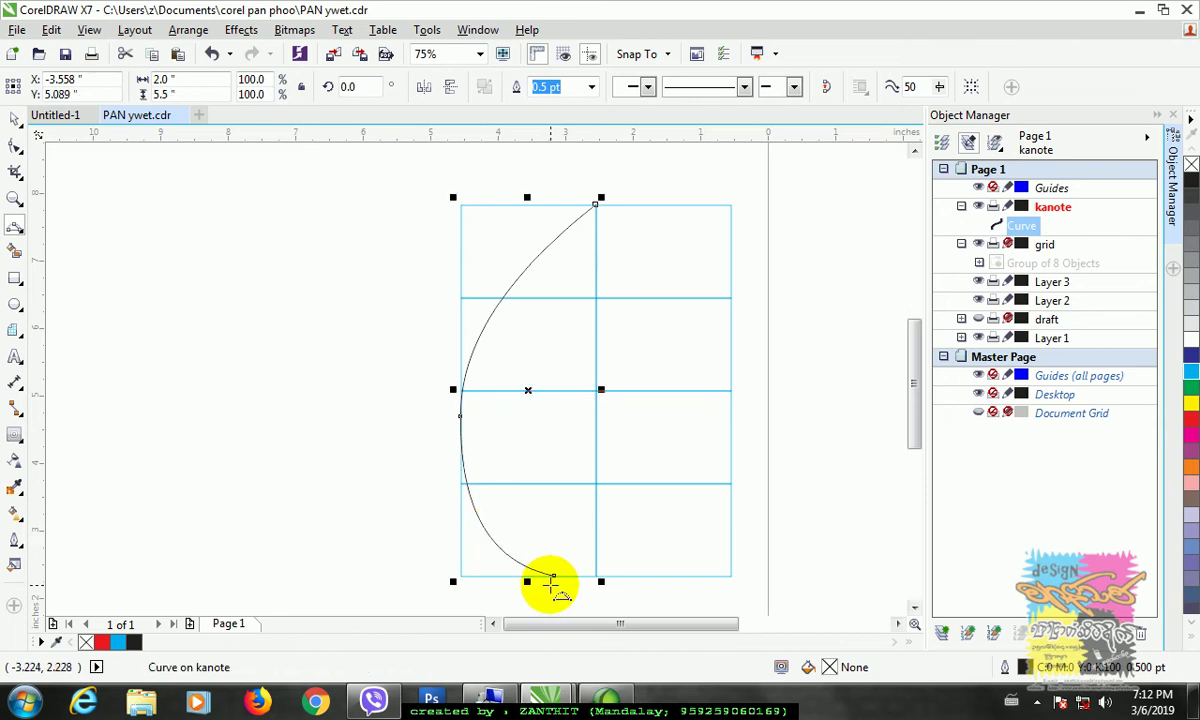
left_click_drag(554, 575, 595, 559)
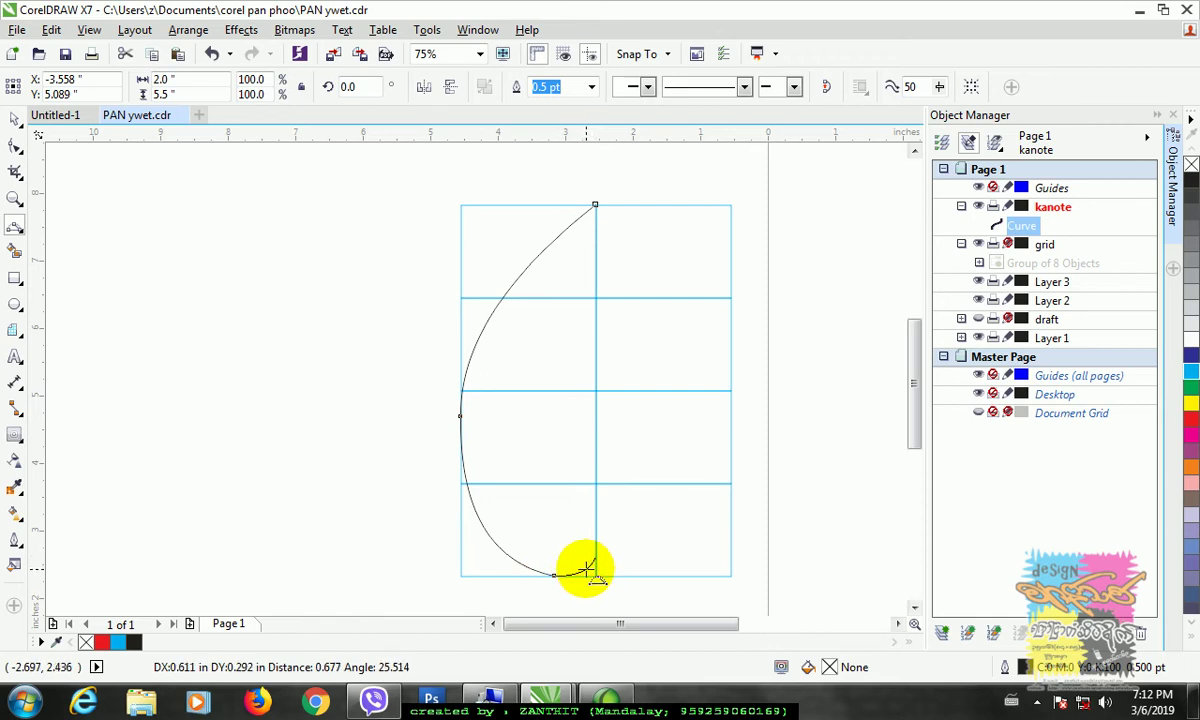
left_click(585, 572)
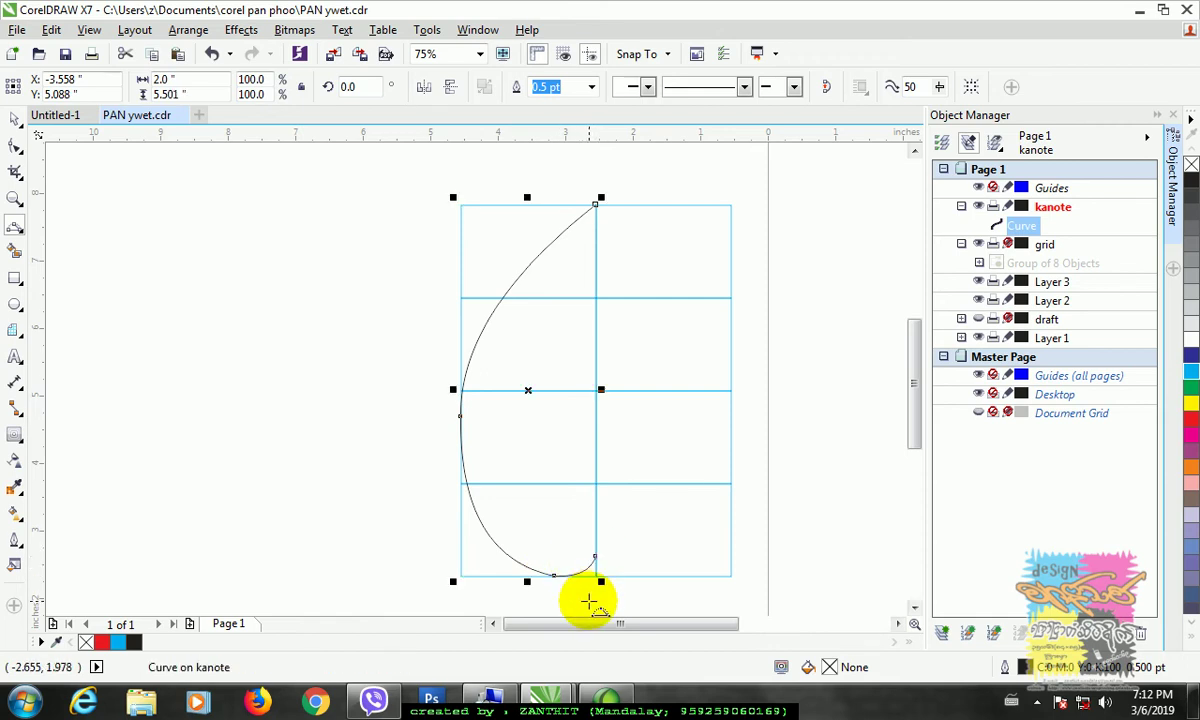
Smooth the half-leaf outline at its bottom node by adjusting the control handles on both sides with the Shape tool.
scroll(590, 601, "up", 2)
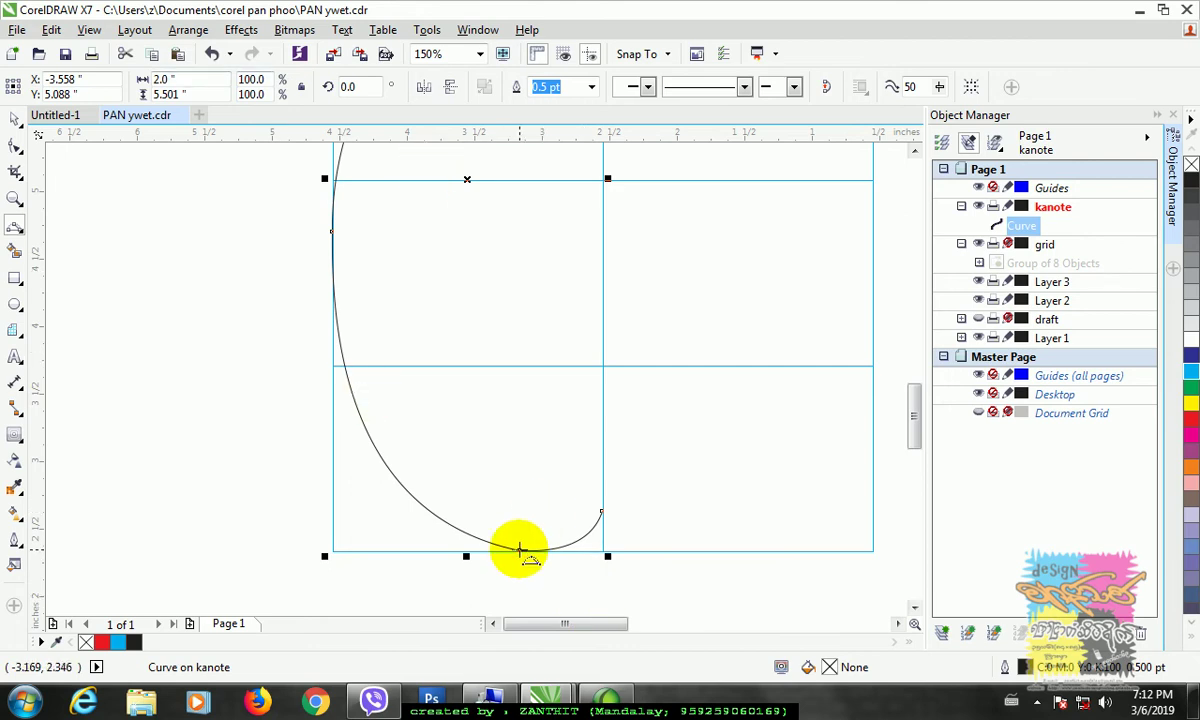
left_click(16, 146)
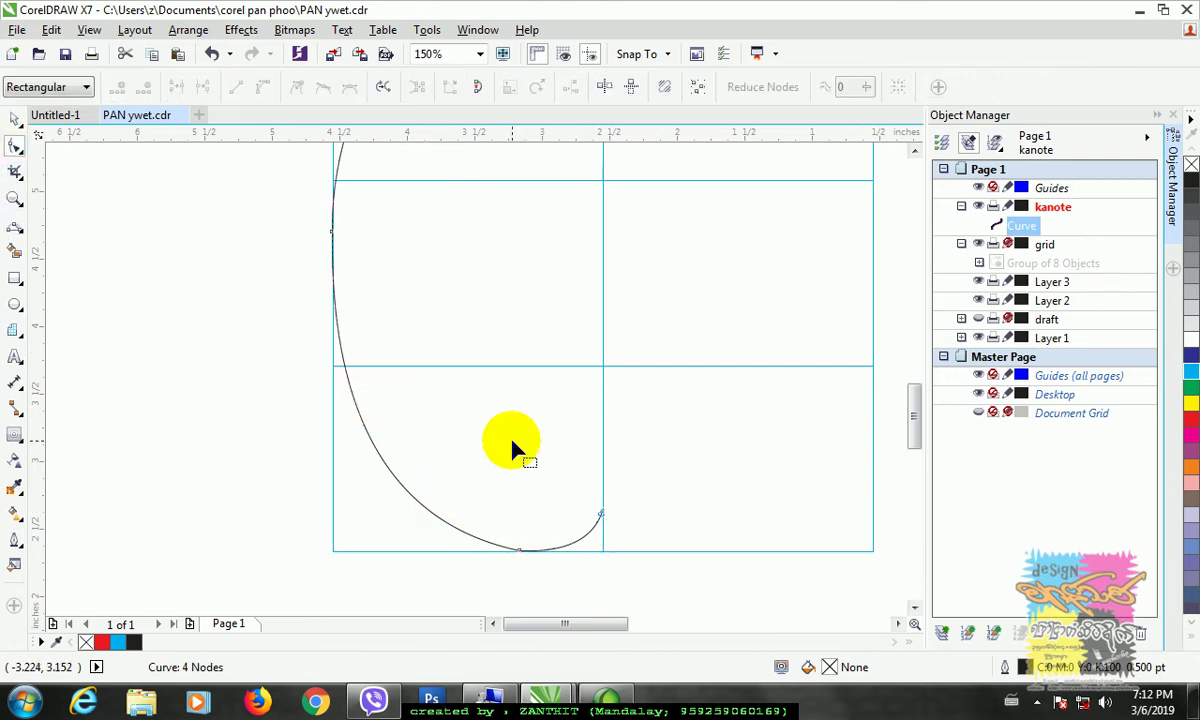
left_click(518, 551)
left_click_drag(393, 530, 390, 528)
left_click_drag(562, 555, 557, 557)
left_click(597, 578)
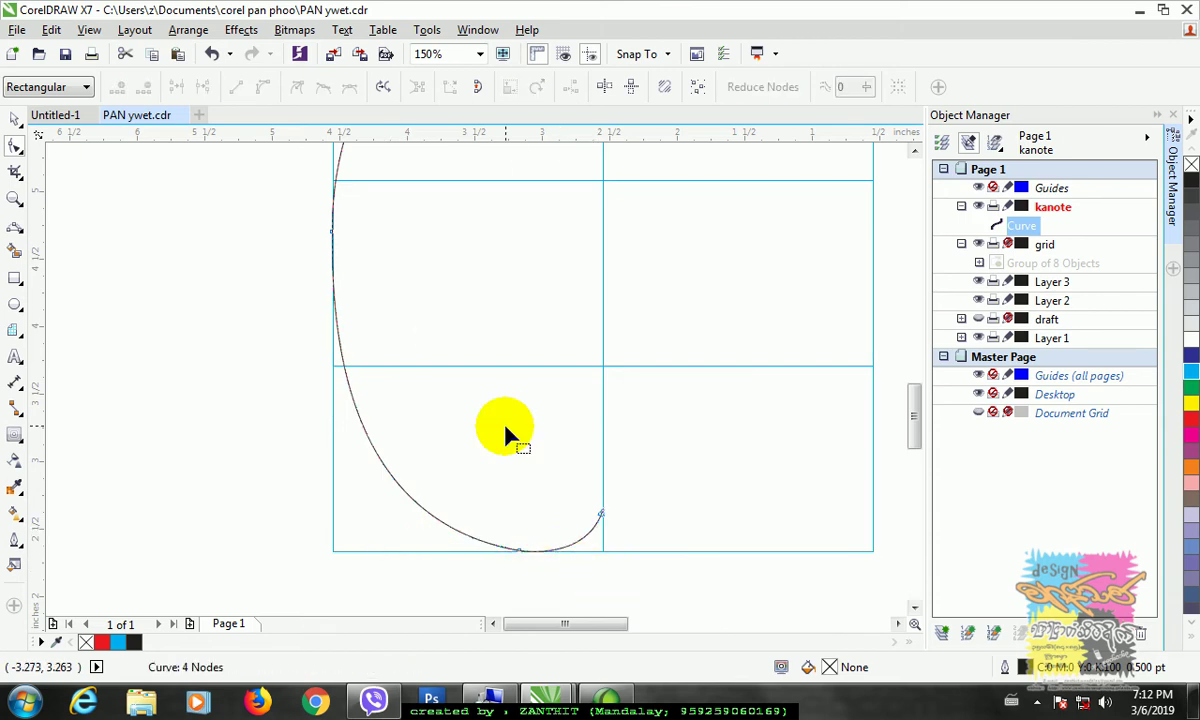
scroll(504, 429, "down", 2)
scroll(914, 415, "up", 1)
scroll(917, 405, "up", 1)
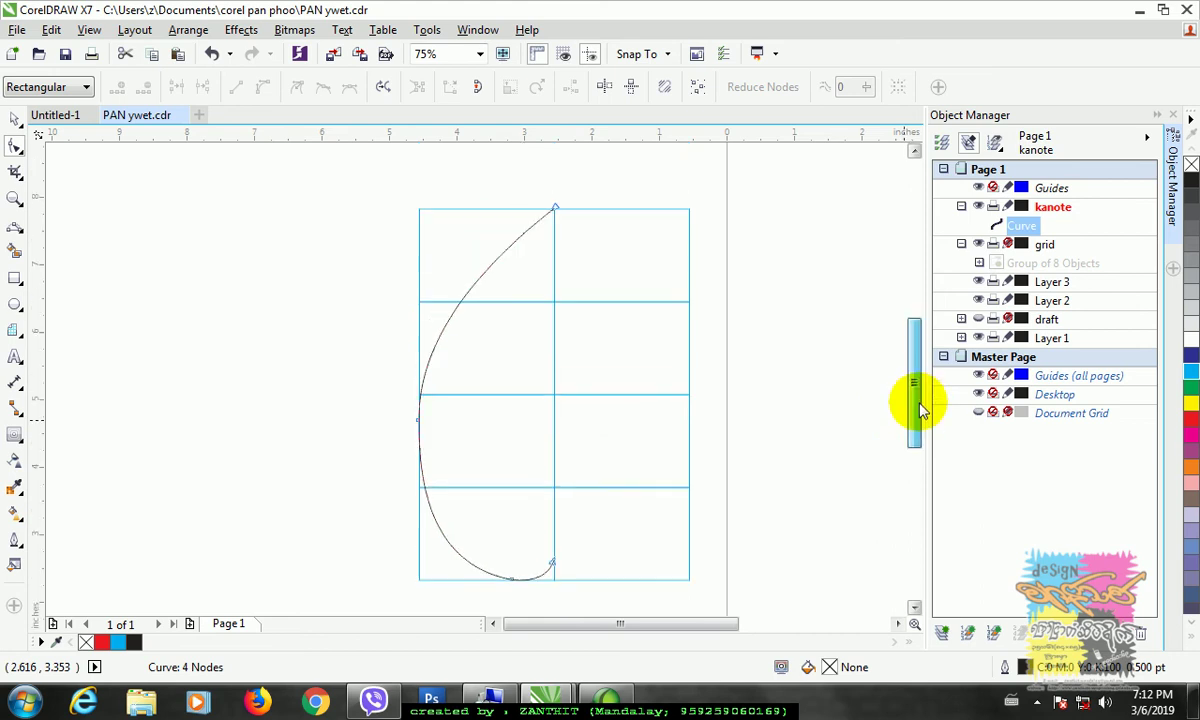
Duplicate the half-leaf curve, mirror the copy horizontally and move it onto the right half of the grid.
left_click(15, 120)
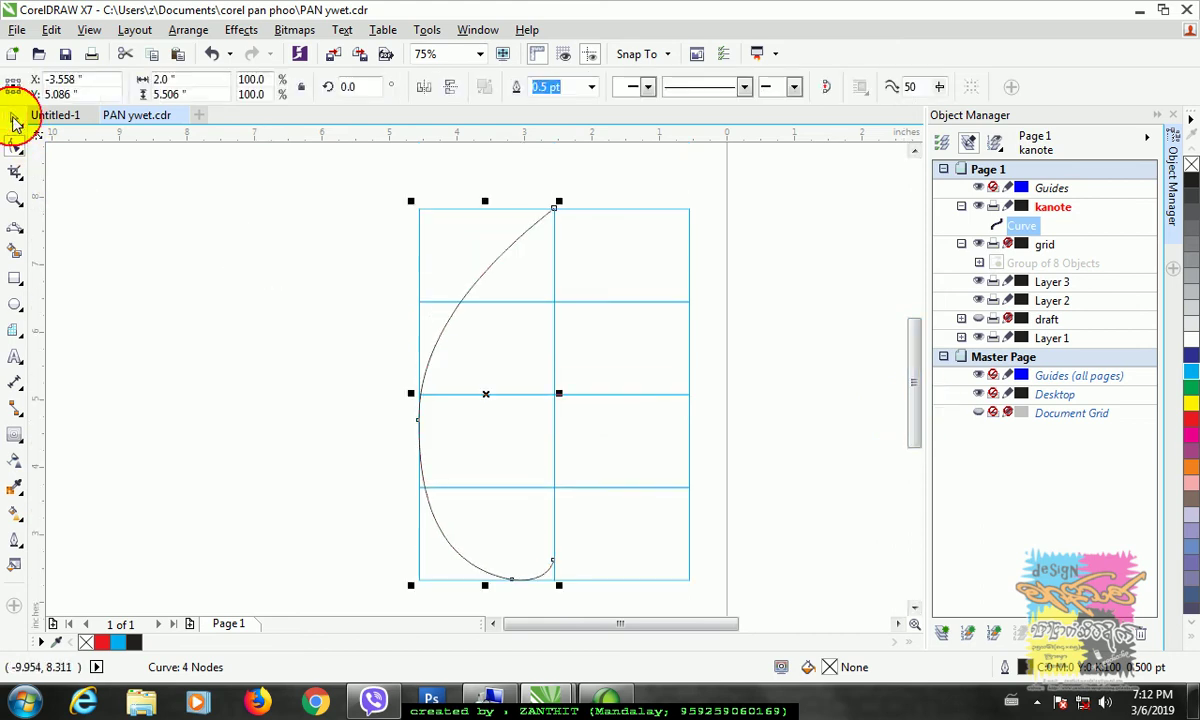
left_click(268, 388)
left_click(516, 243)
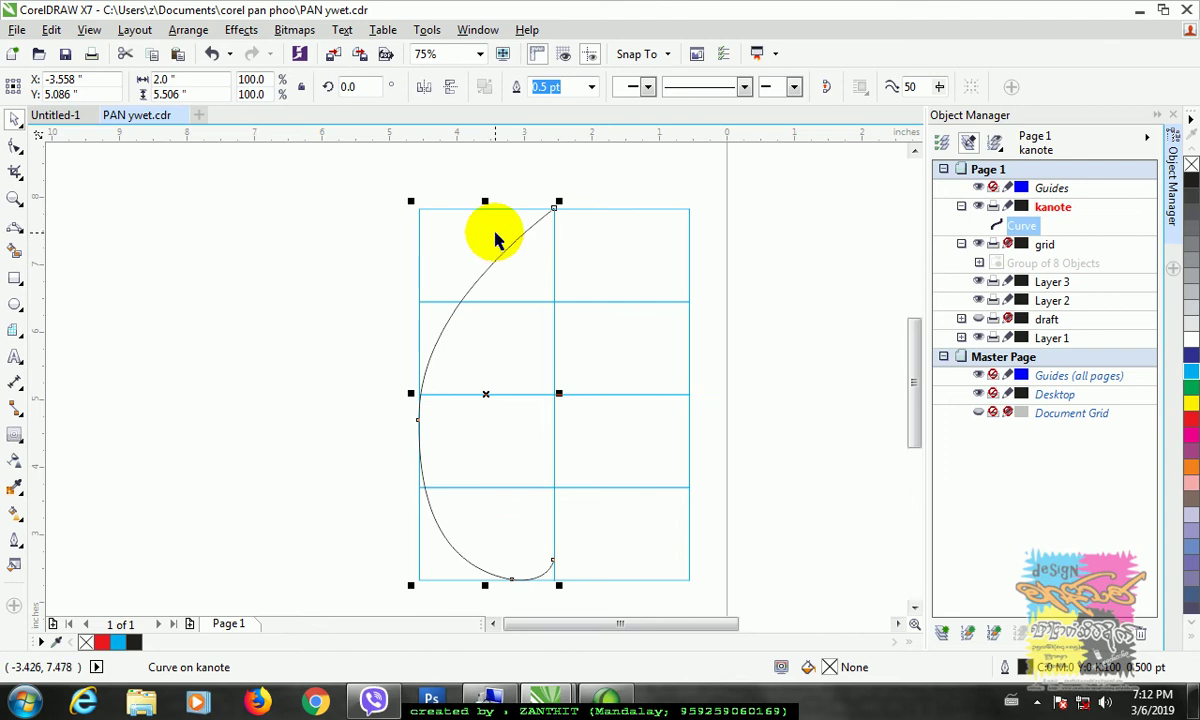
key("ctrl+c")
key("ctrl+v")
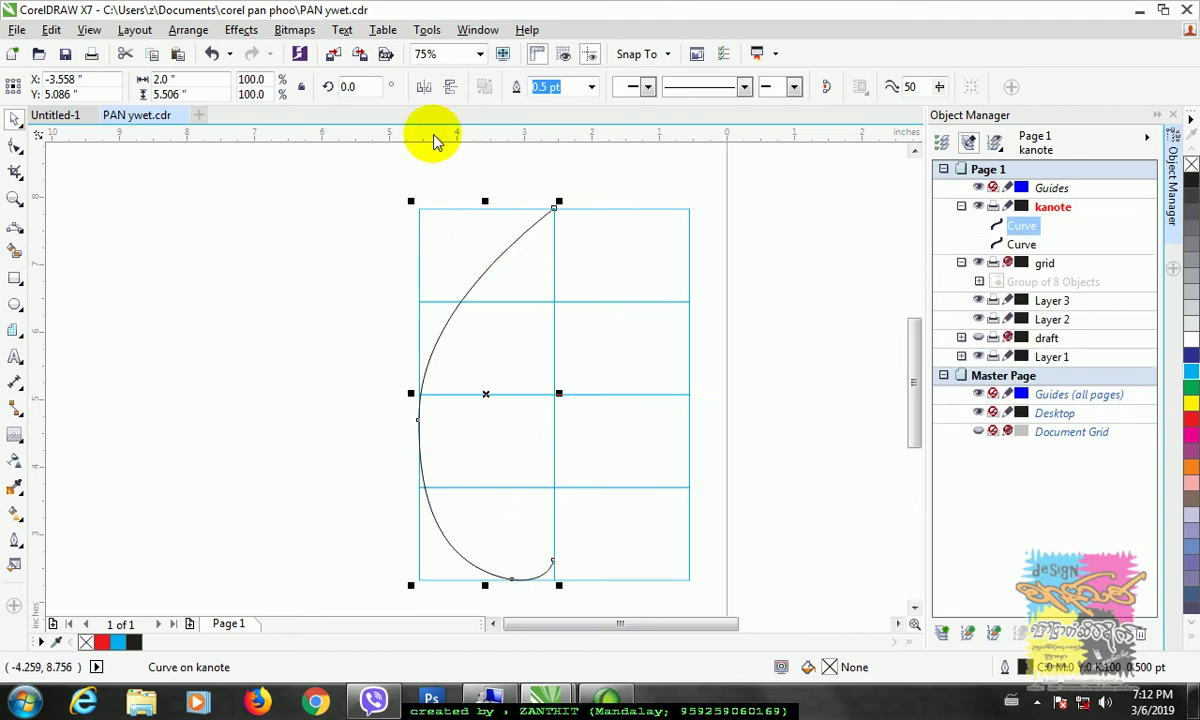
left_click(425, 88)
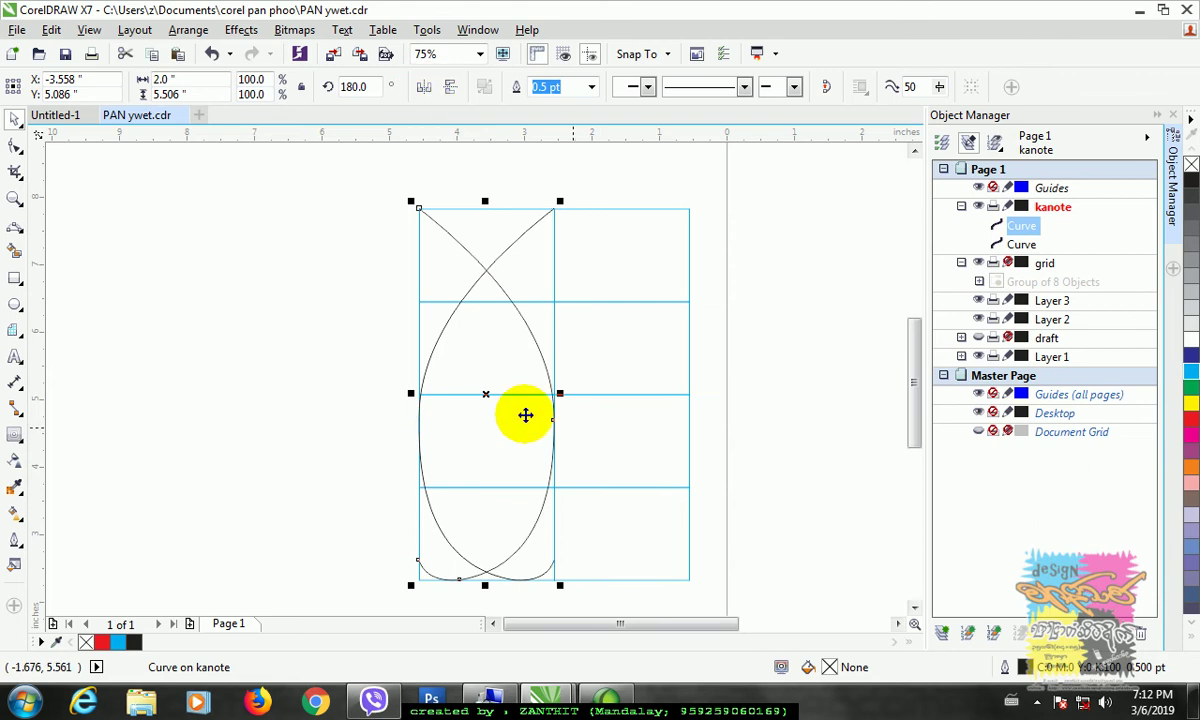
left_click_drag(485, 396, 620, 397)
left_click(807, 474)
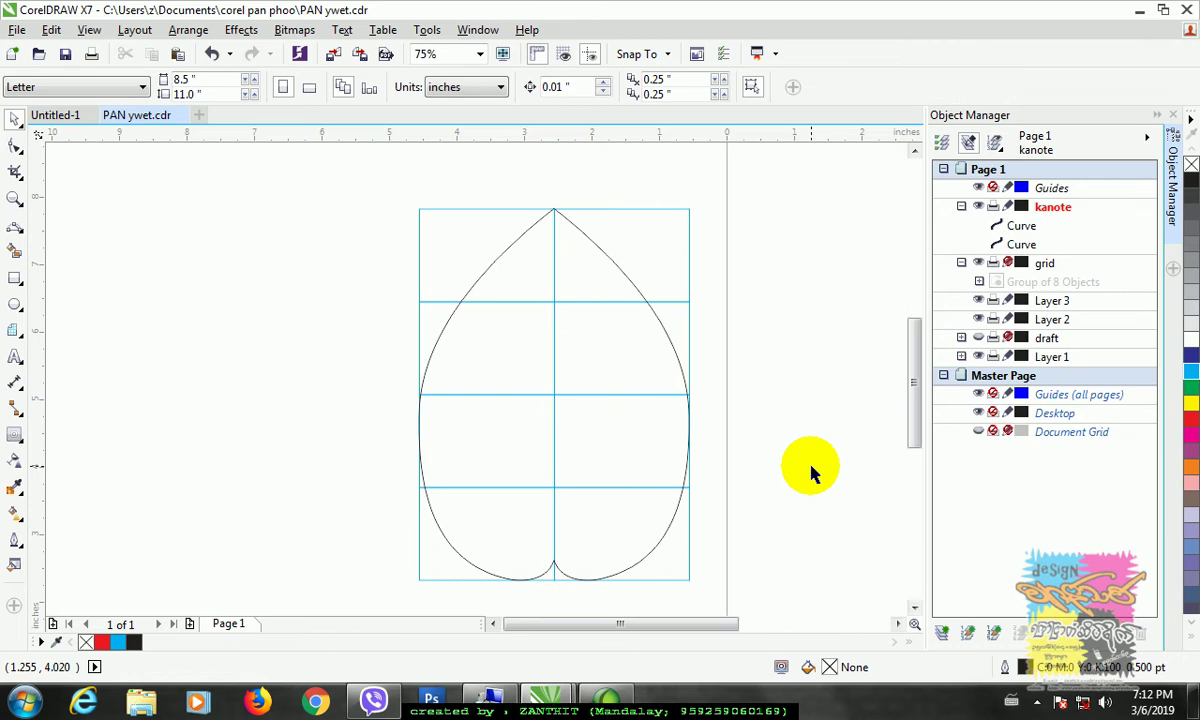
Select both leaf halves and combine them into a single curve object.
left_click(536, 228)
left_click(551, 216, "shift")
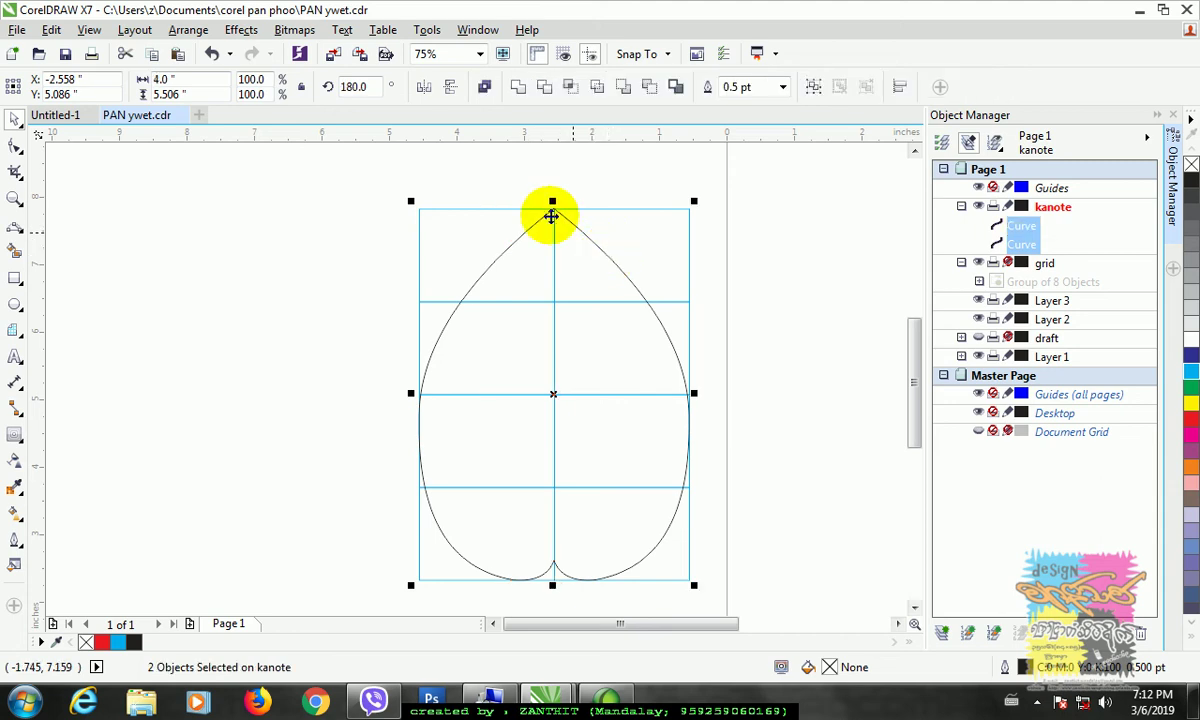
key("ctrl+z")
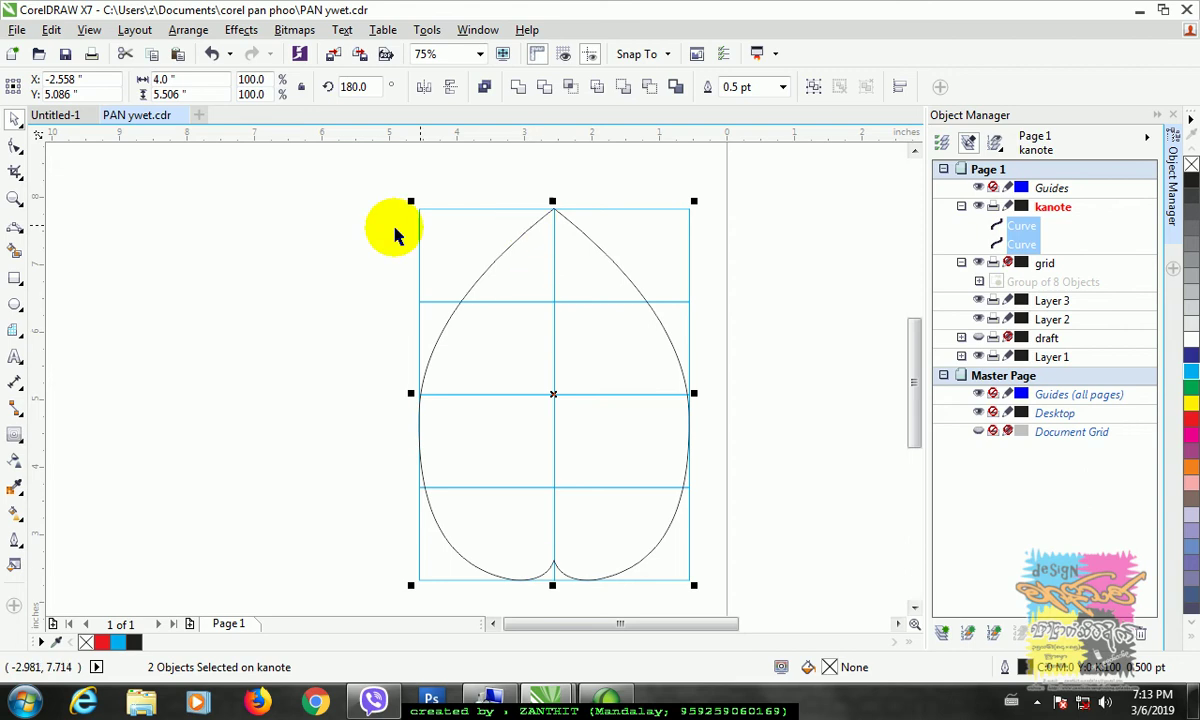
left_click(195, 38)
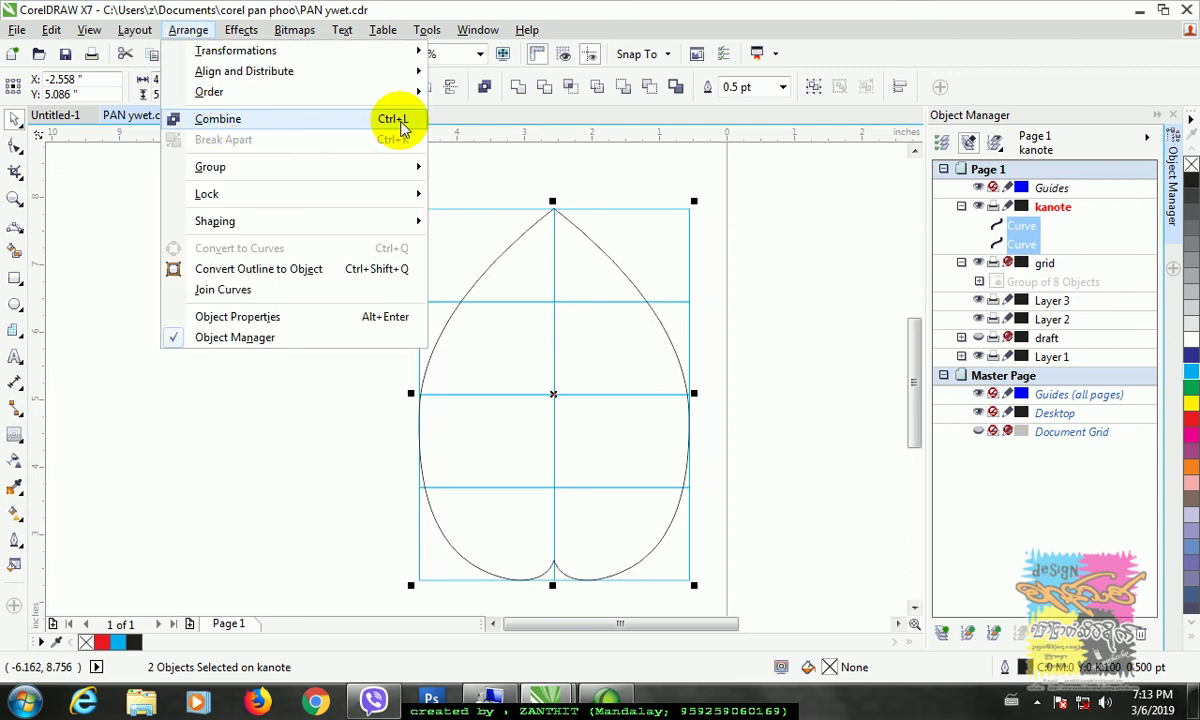
left_click(400, 119)
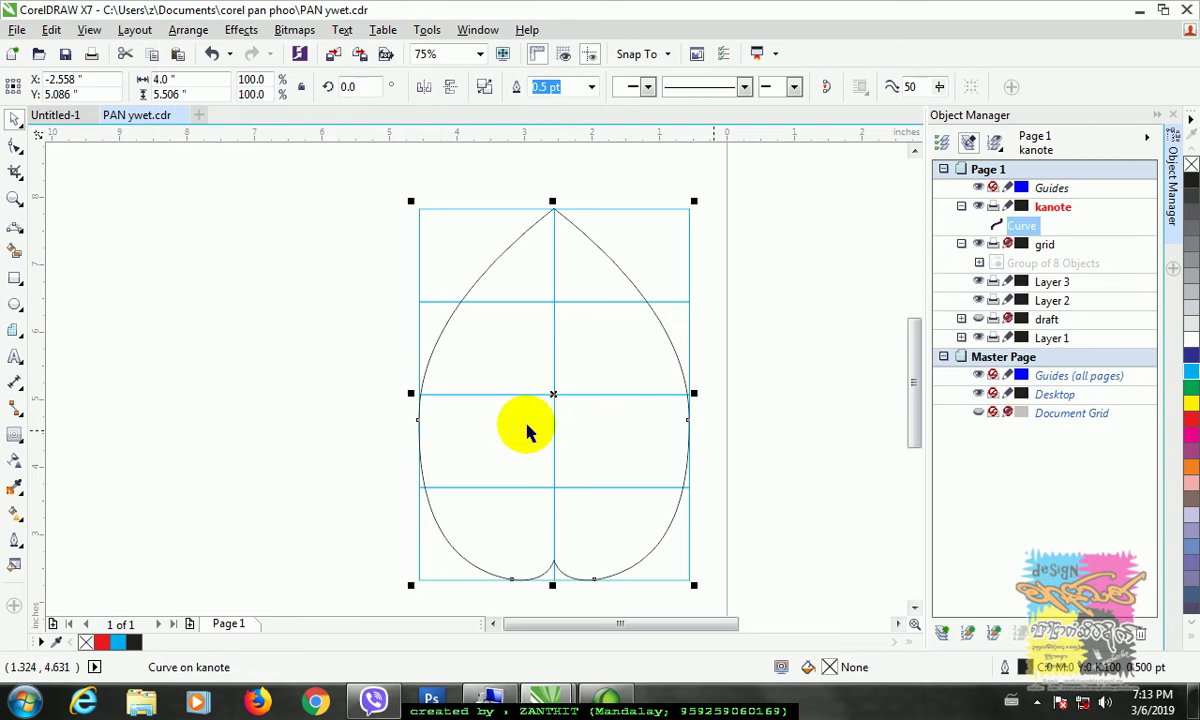
Select the two overlapping end nodes at the leaf's top tip and join them into one node.
left_click(15, 146)
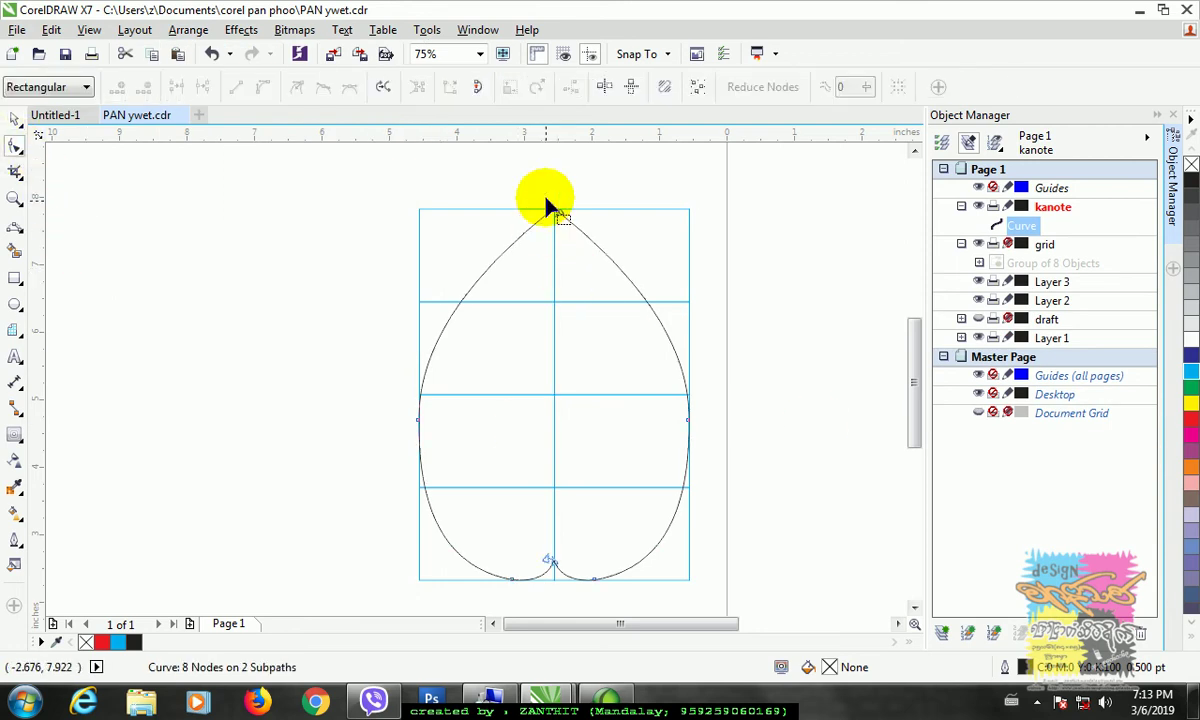
left_click_drag(545, 207, 559, 235)
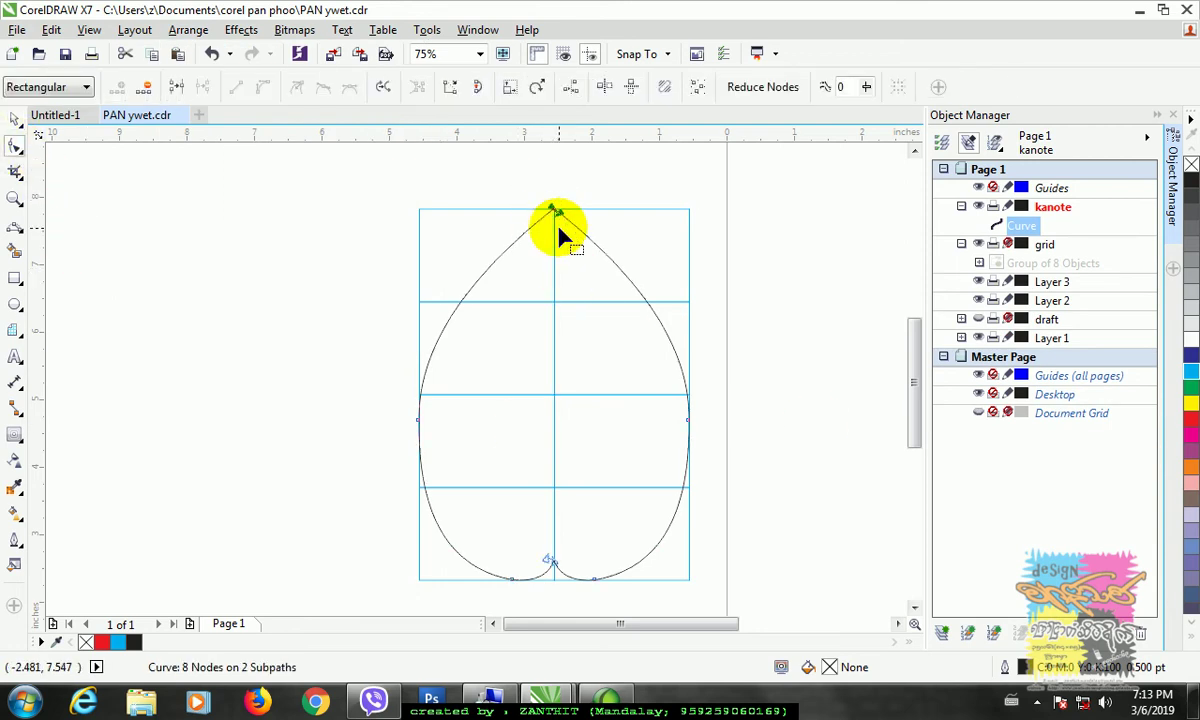
scroll(556, 215, "up", 3)
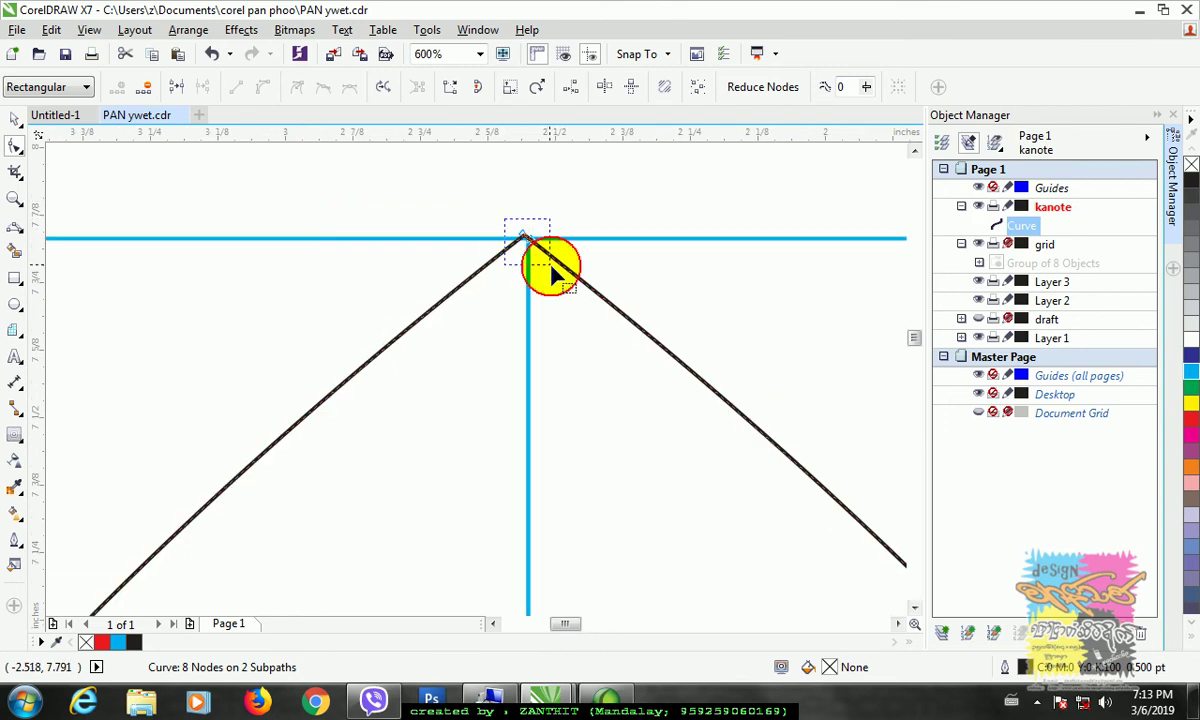
left_click_drag(551, 272, 518, 248)
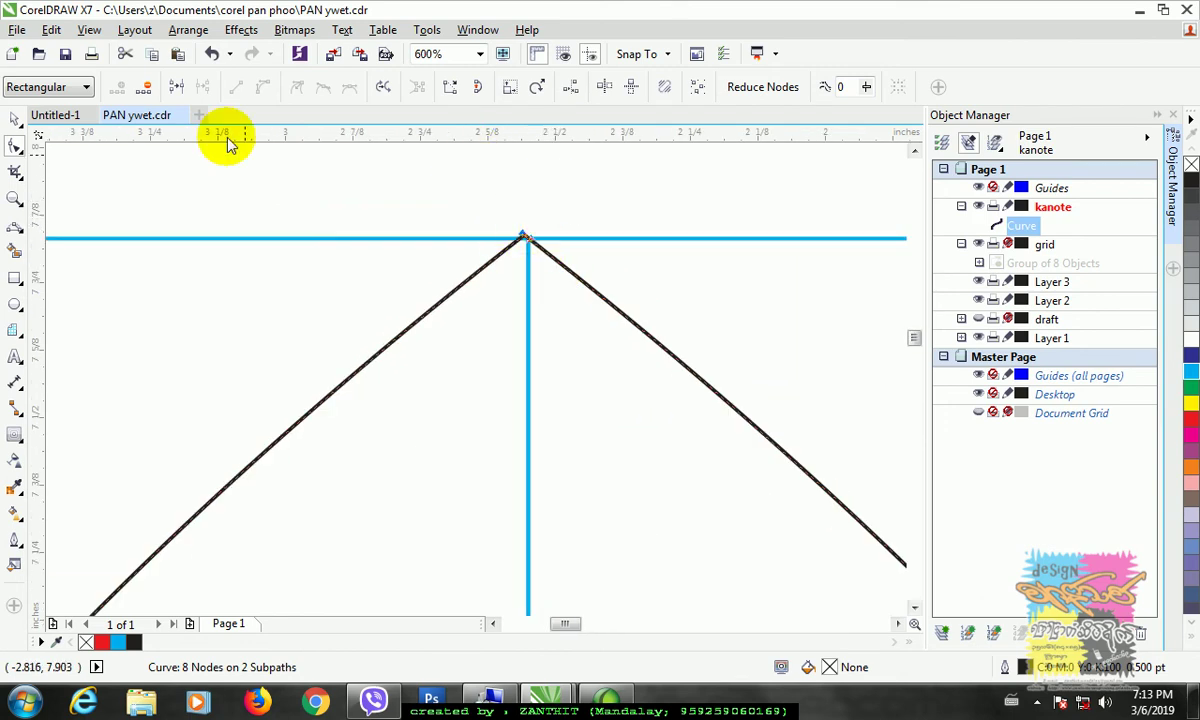
left_click(175, 90)
scroll(472, 362, "down", 2)
scroll(472, 362, "down", 2)
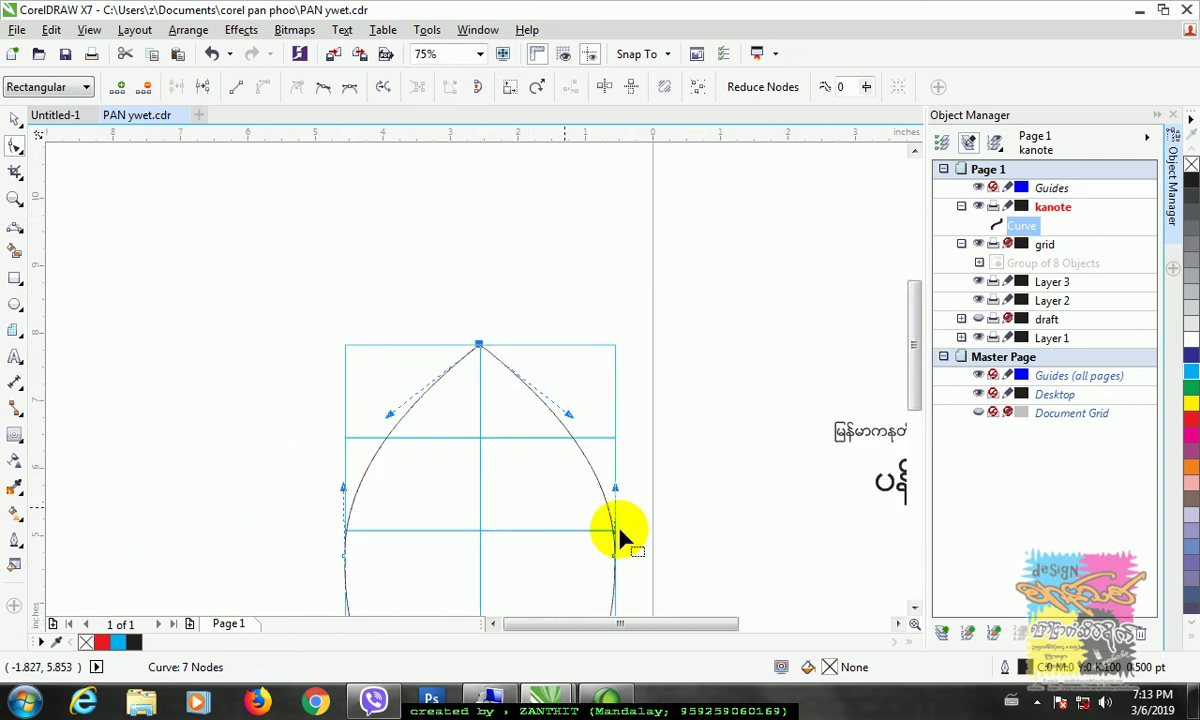
Join the two end nodes at the leaf's bottom notch to close the outline.
left_click_drag(927, 402, 600, 470)
scroll(490, 469, "up", 1)
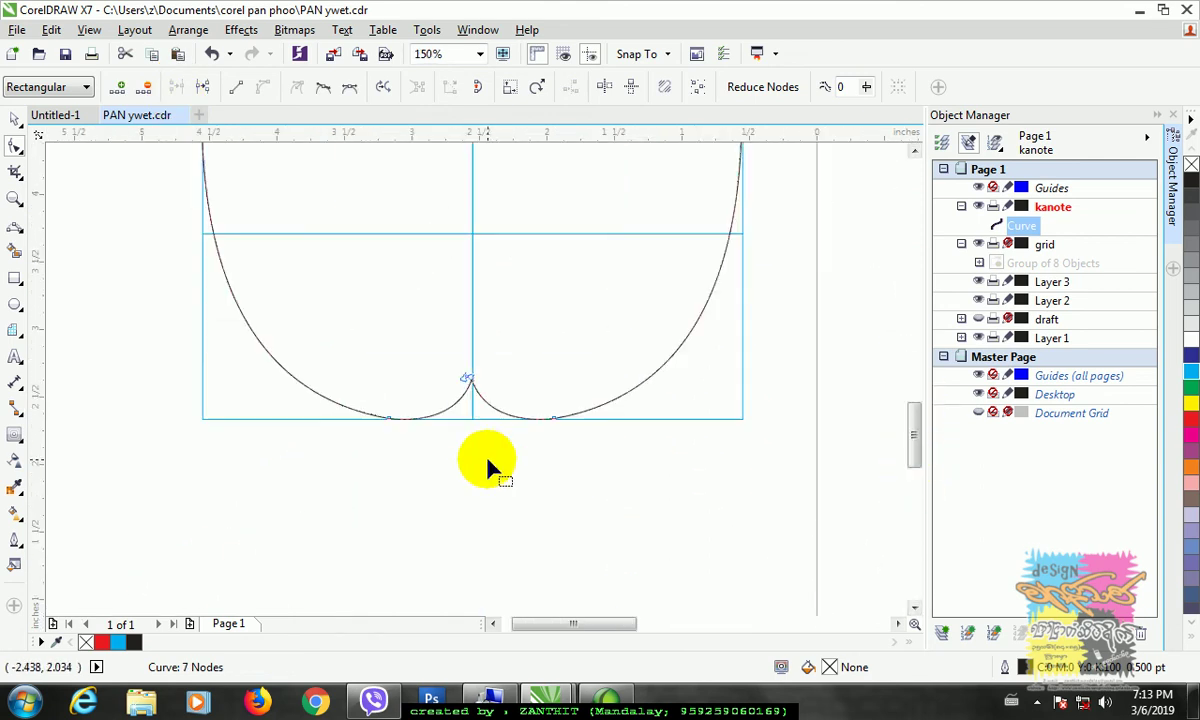
left_click_drag(458, 364, 480, 393)
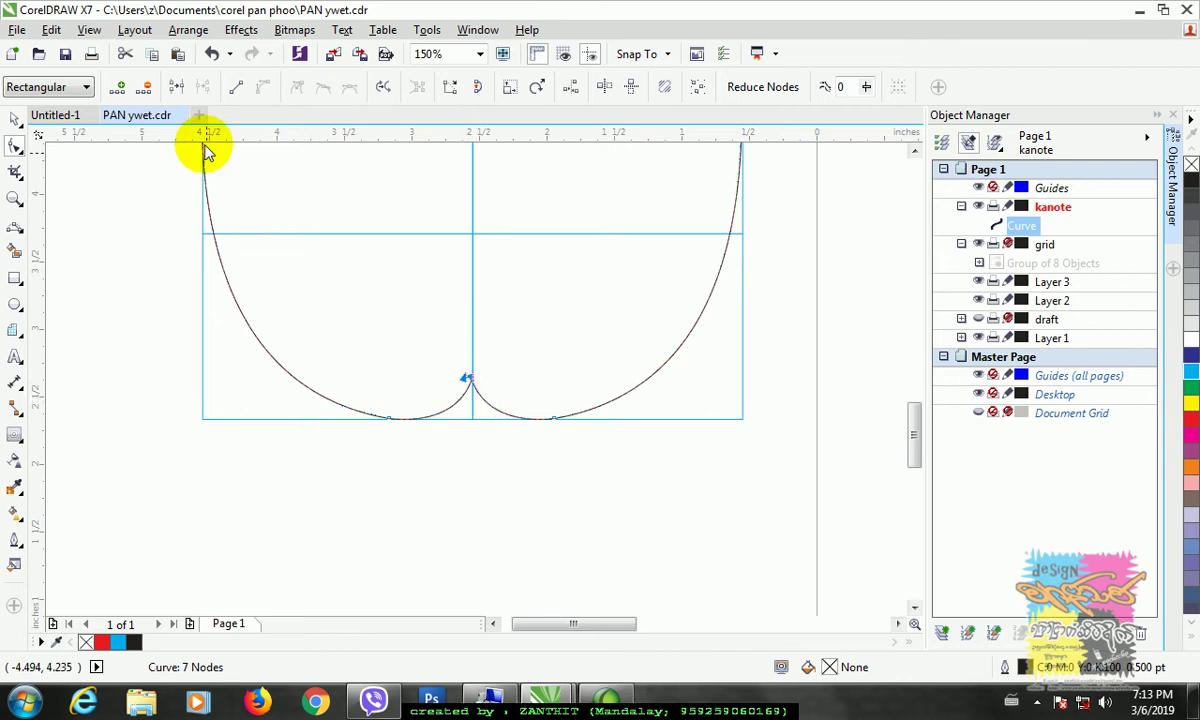
left_click(176, 87)
left_click_drag(920, 450, 919, 378)
scroll(708, 415, "down", 2)
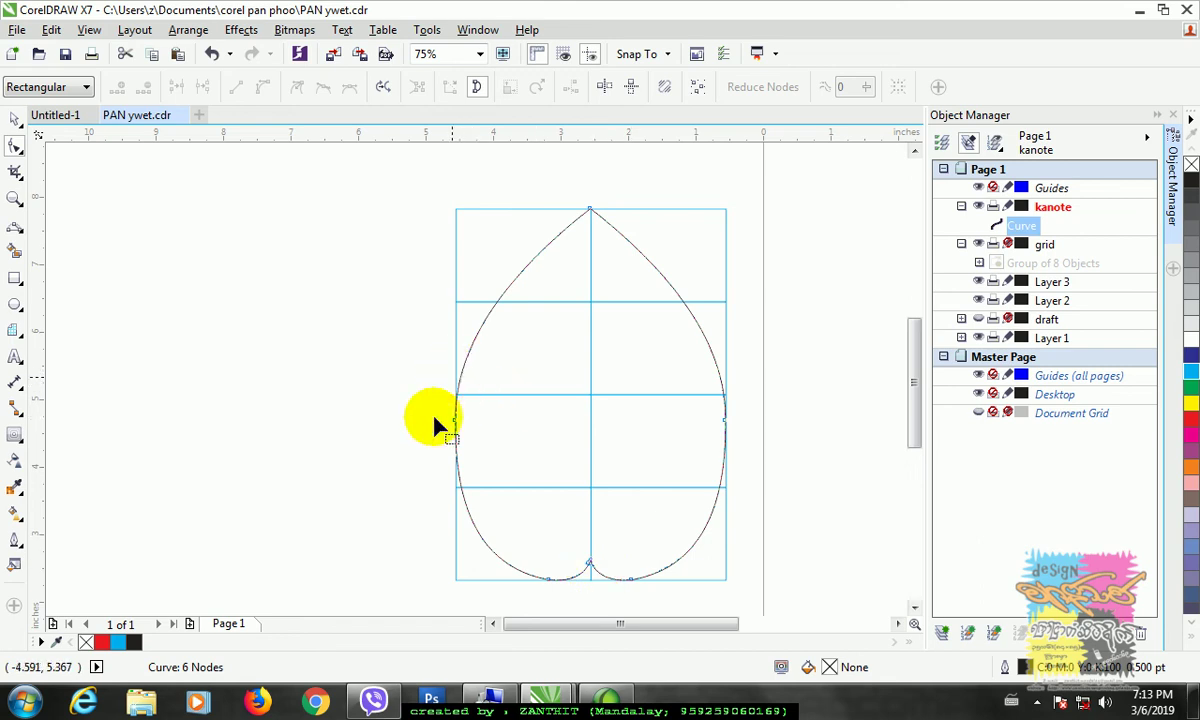
With nothing selected, draw a 3-point curve from the leaf's left edge to just past the centre line, about 2.44 by 0.89 inches.
left_click(12, 237)
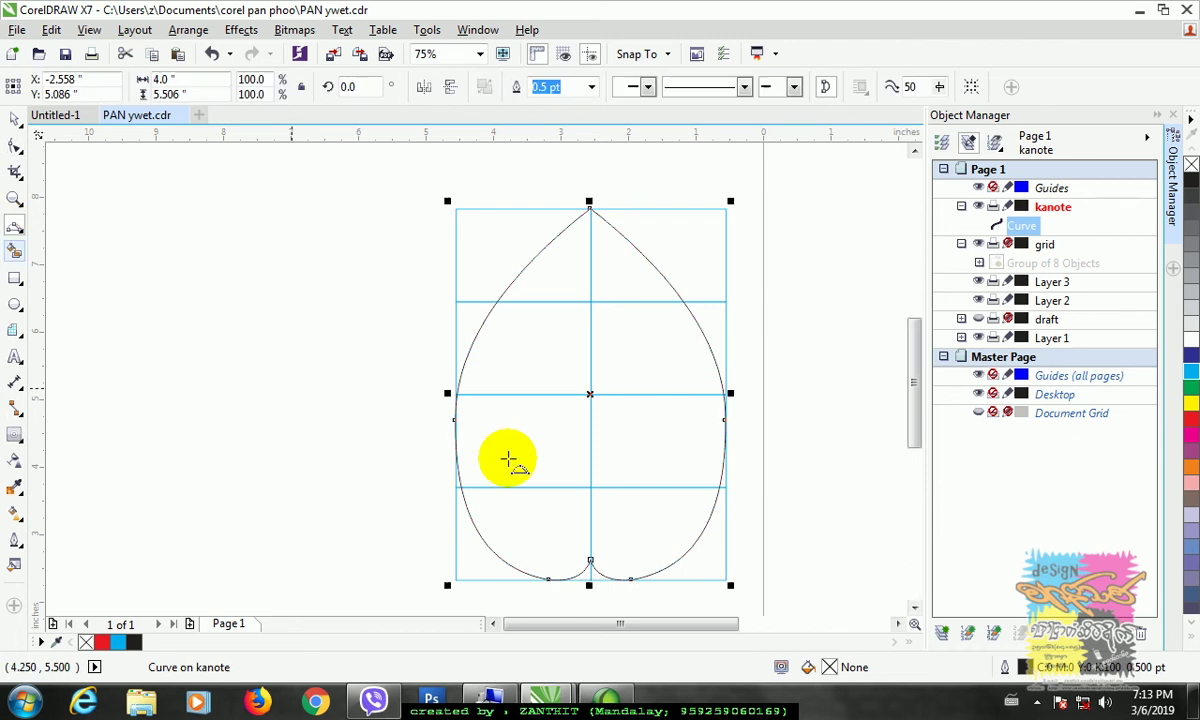
left_click(236, 362)
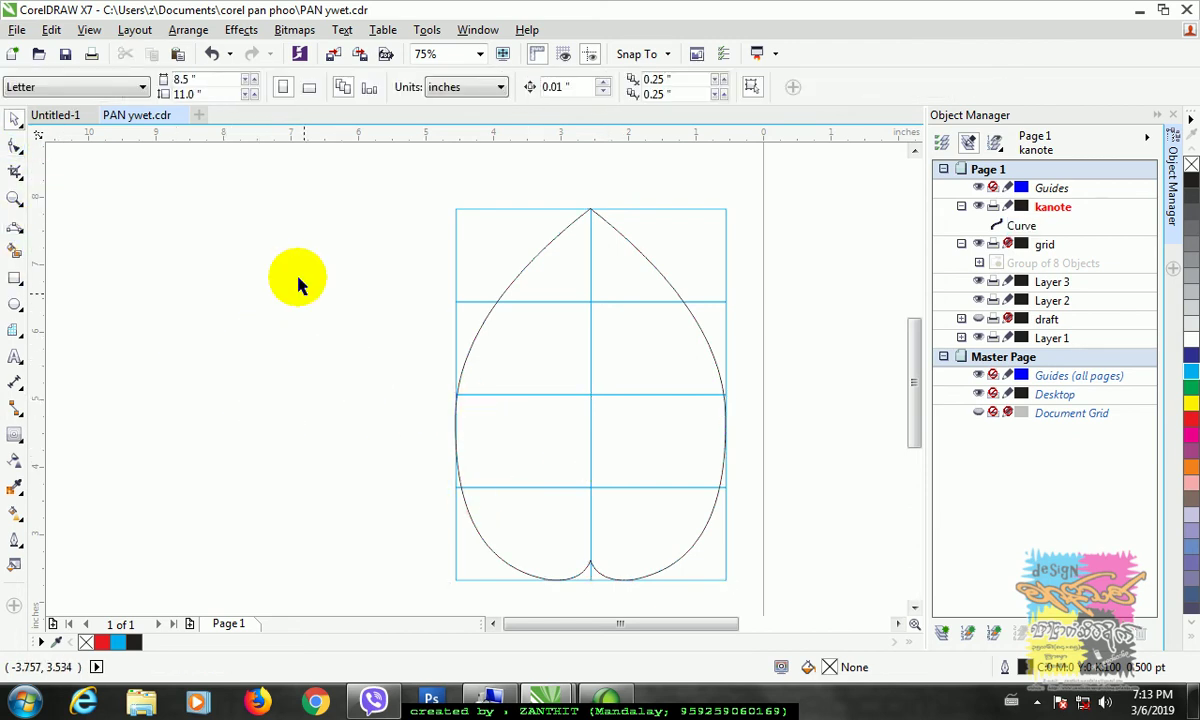
left_click(14, 226)
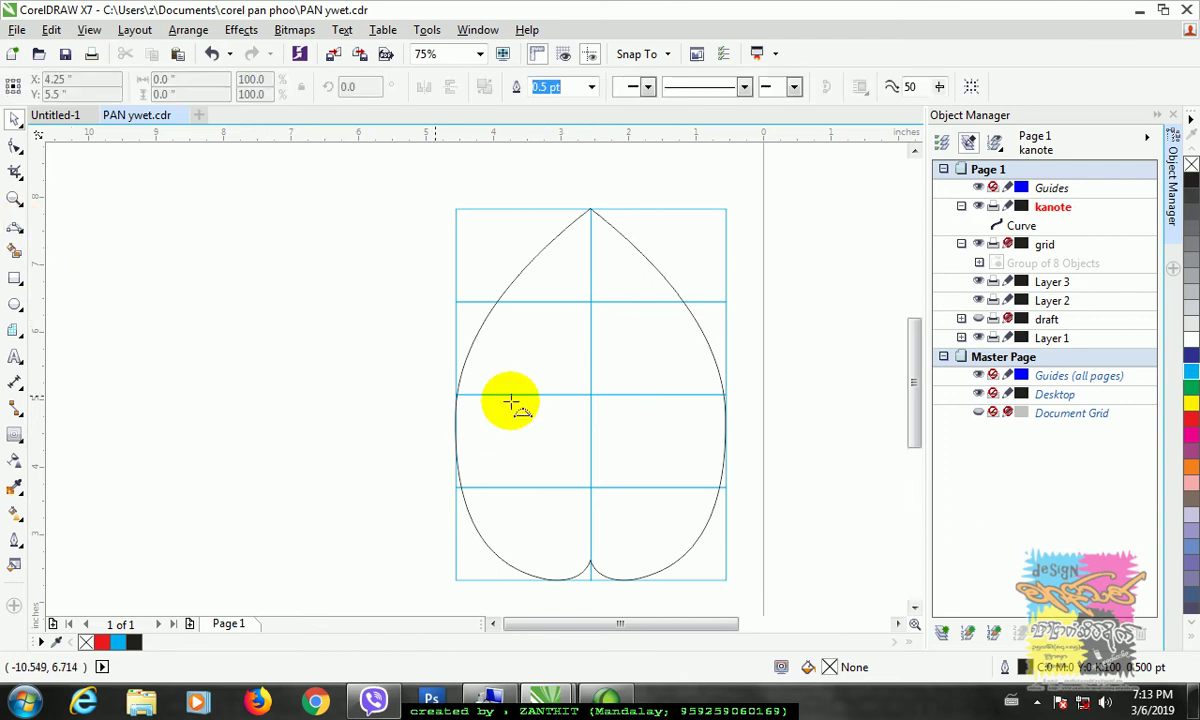
left_click(459, 381)
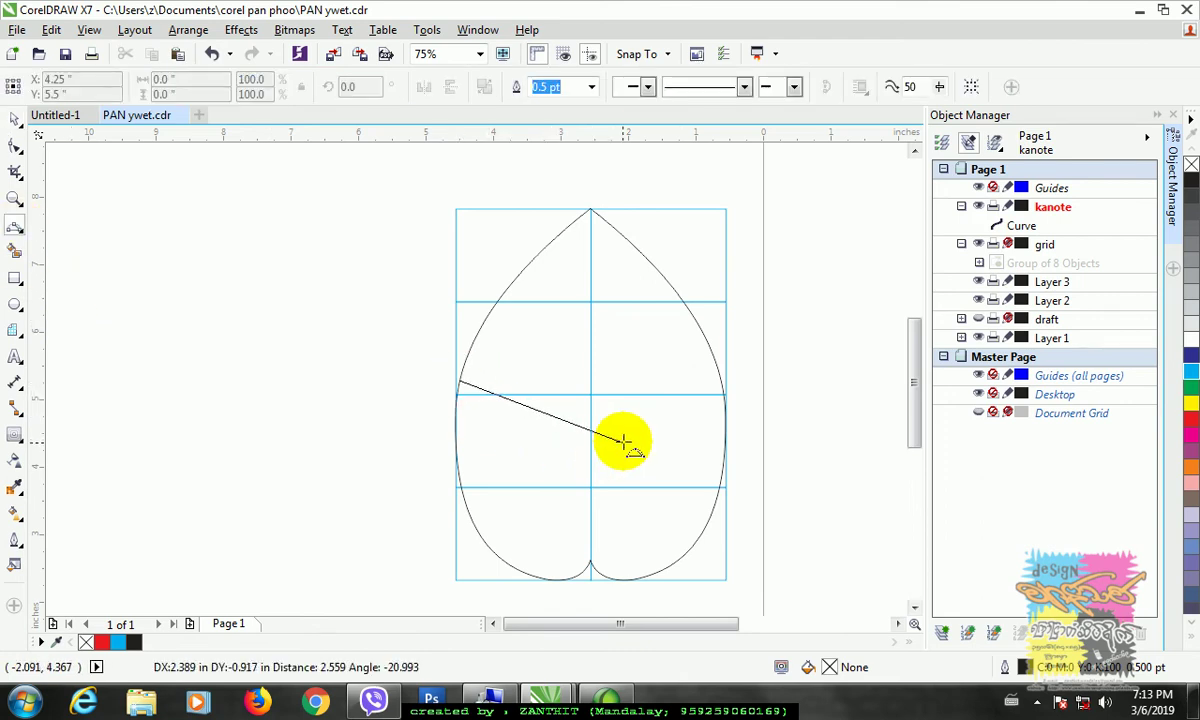
left_click_drag(625, 440, 514, 417)
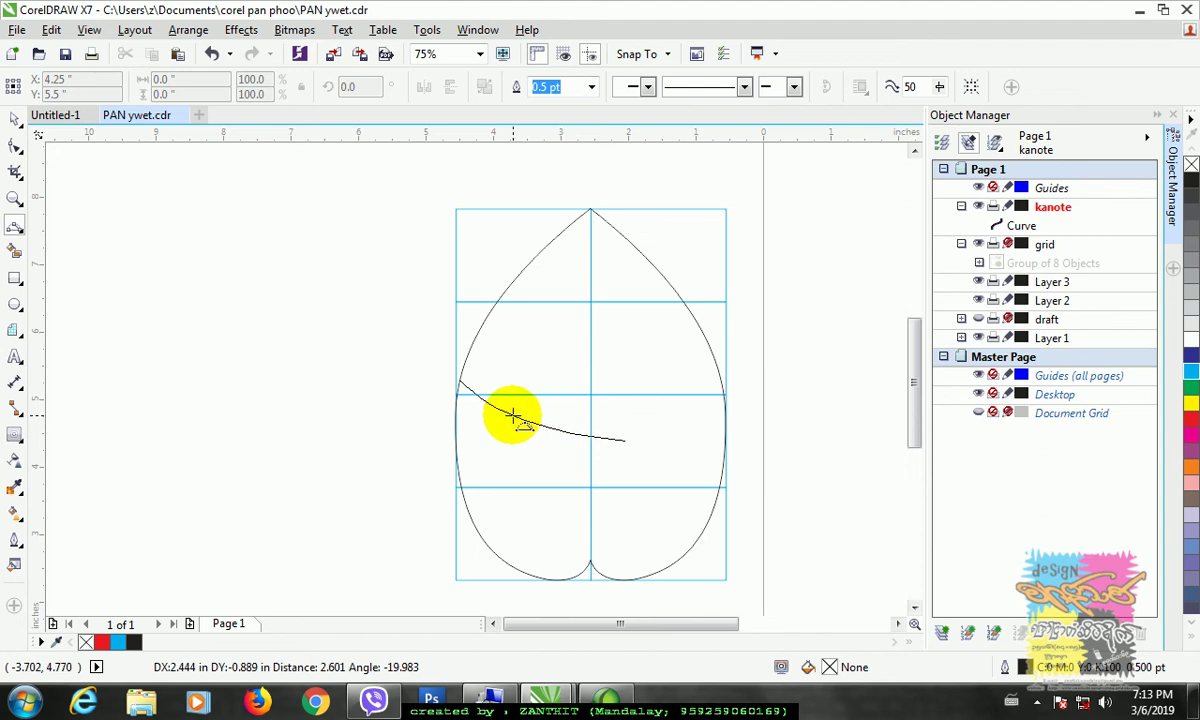
left_click_drag(512, 415, 512, 416)
key("space")
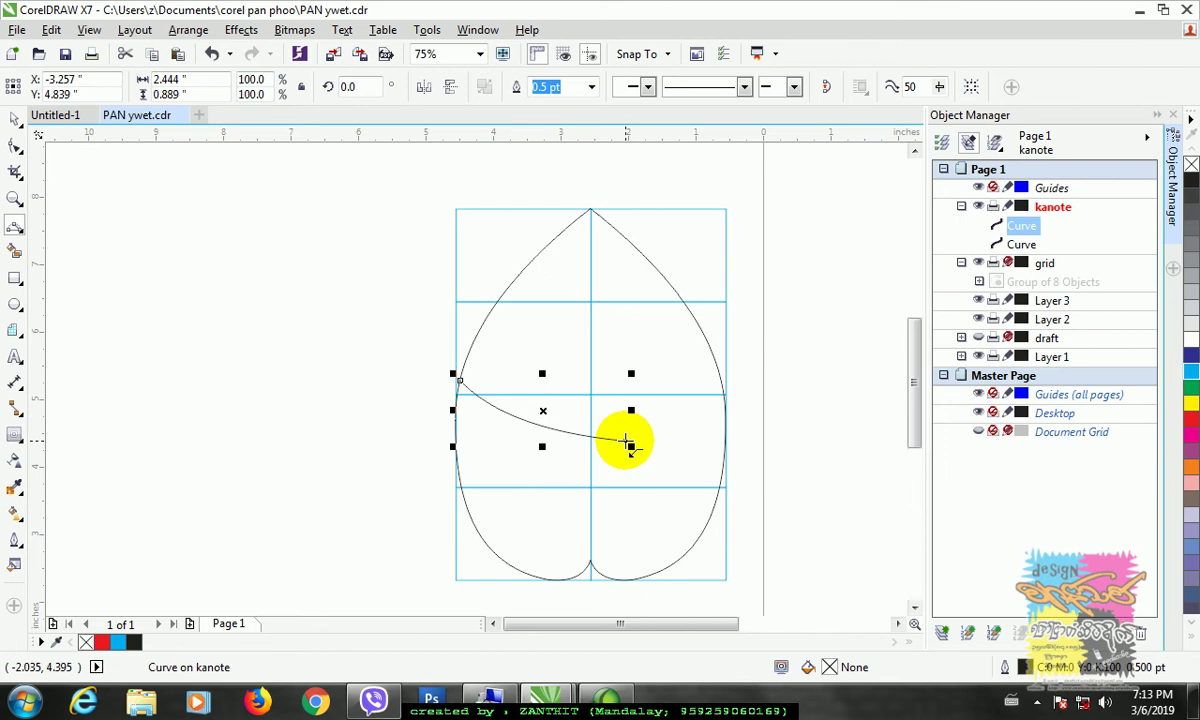
Continue the inner curve from its right end down to the bottom notch, bulging to the right, and prepare it for node editing.
left_click(626, 441)
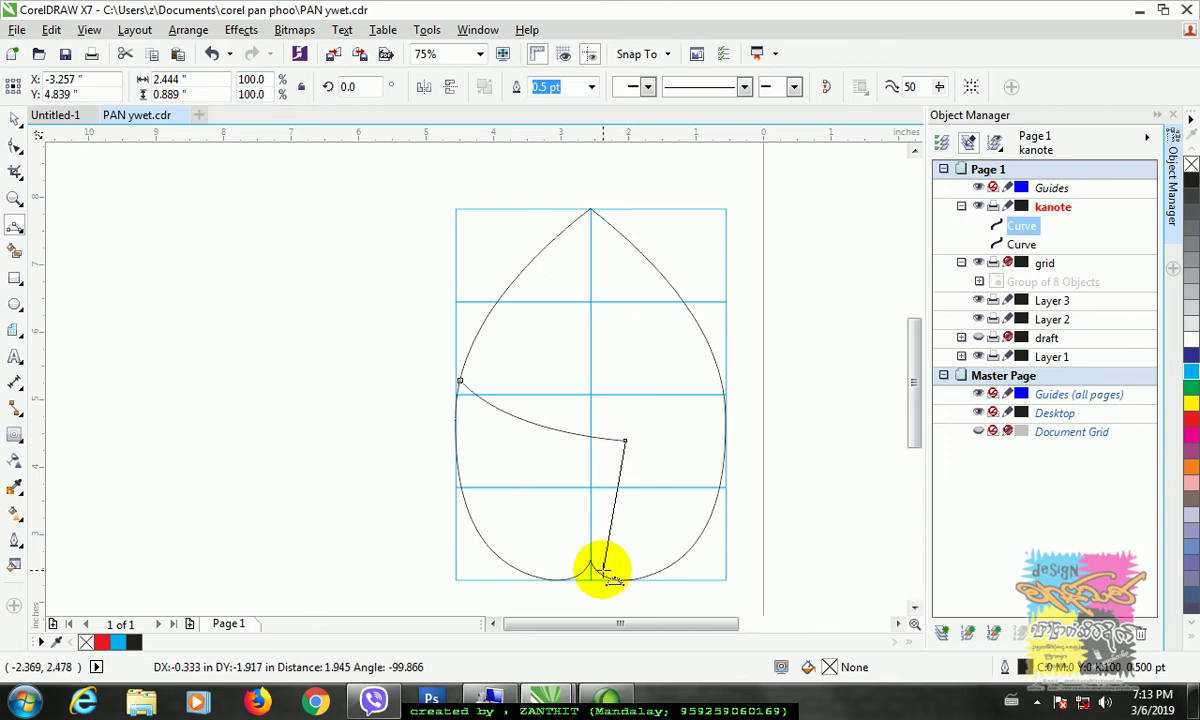
left_click_drag(598, 573, 664, 500)
left_click(16, 146)
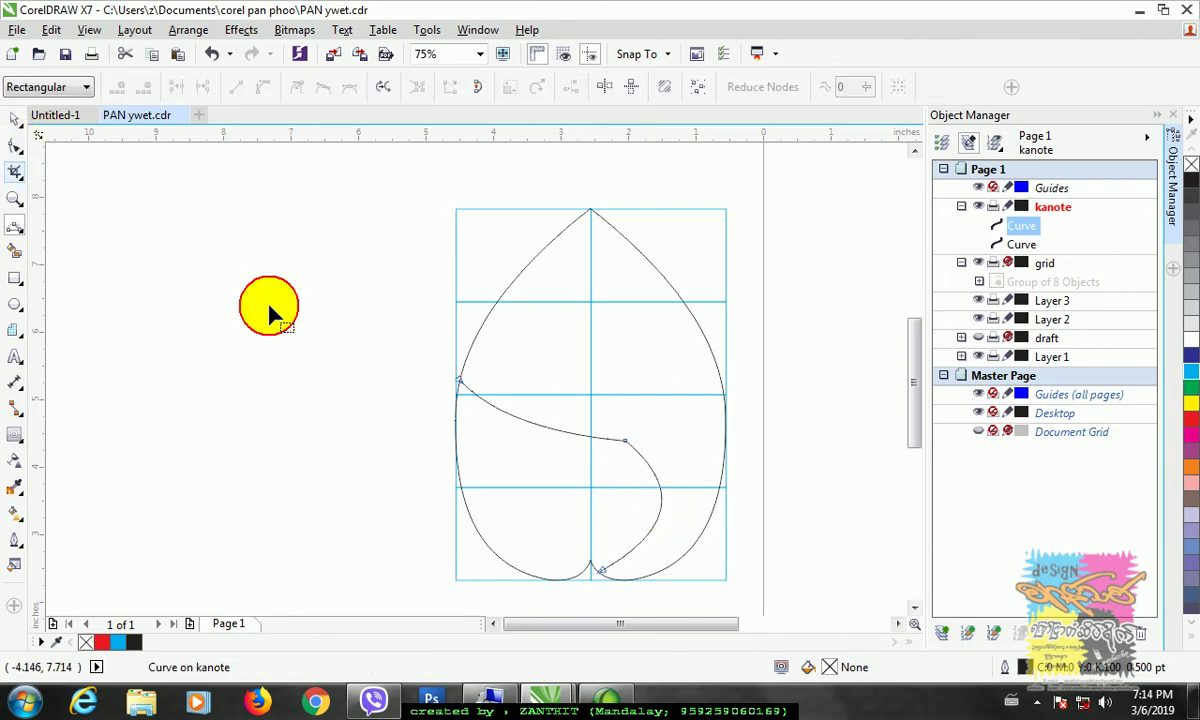
Reshape the inner curve into a smooth S by repositioning its middle node and adjusting the handles of all three nodes.
left_click(624, 441)
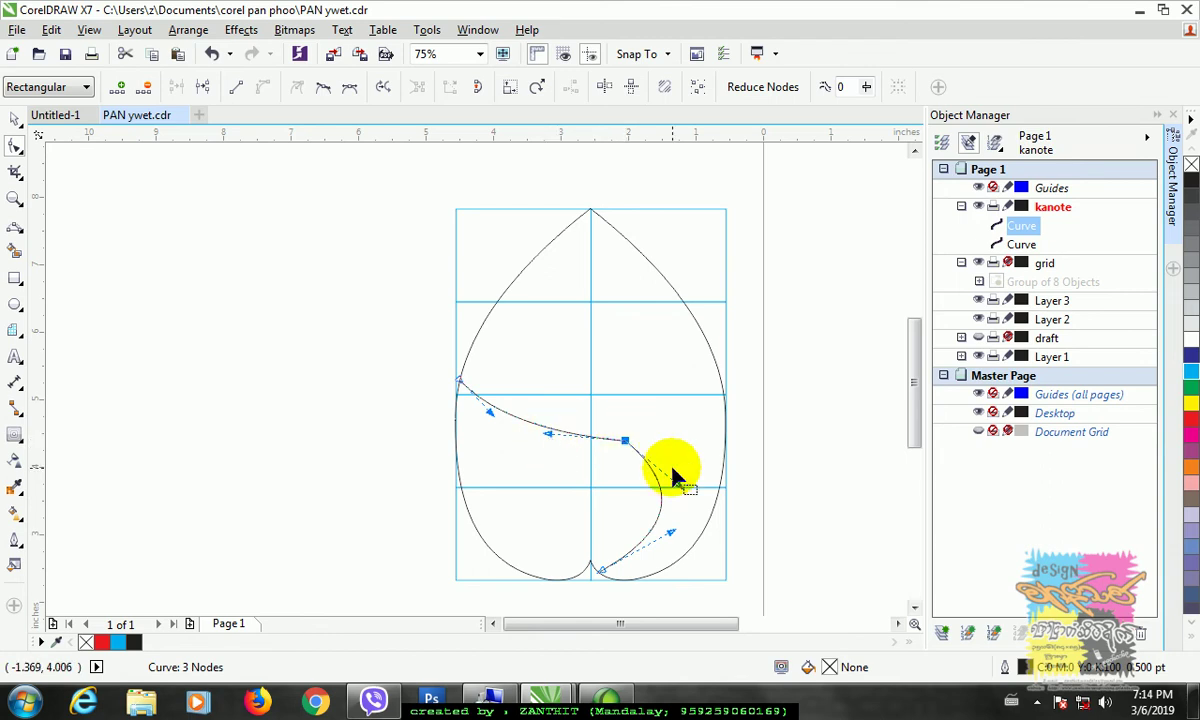
left_click_drag(633, 447, 628, 456)
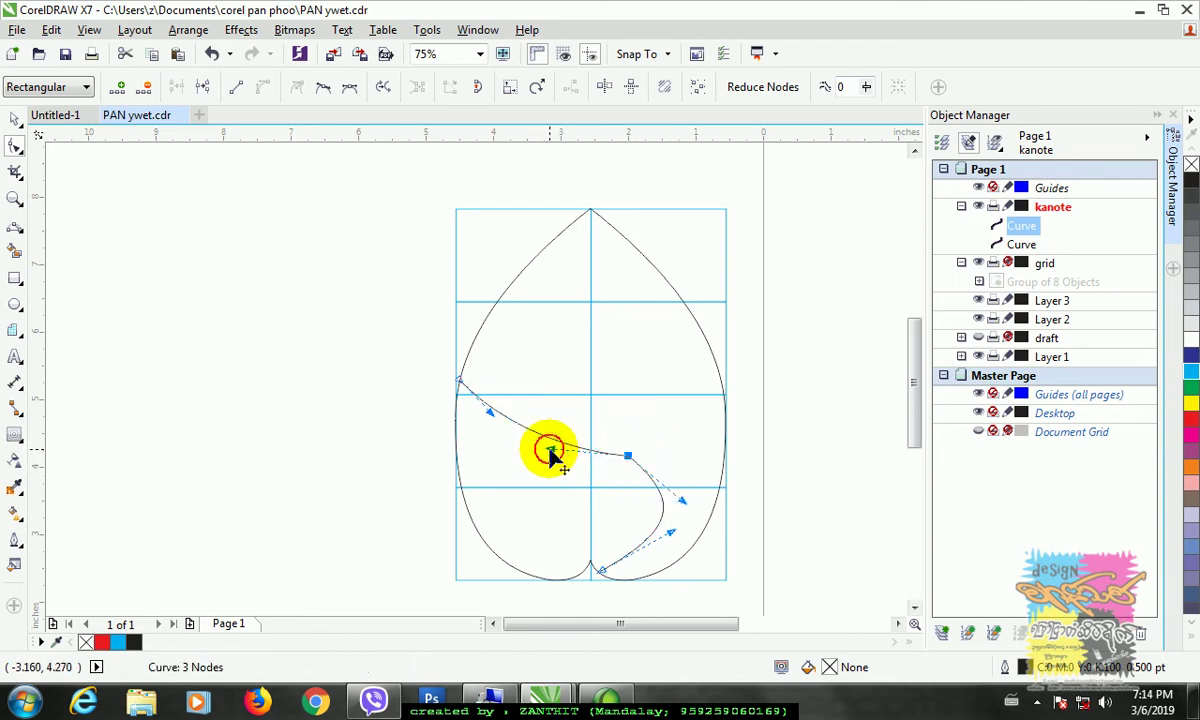
left_click_drag(551, 450, 596, 430)
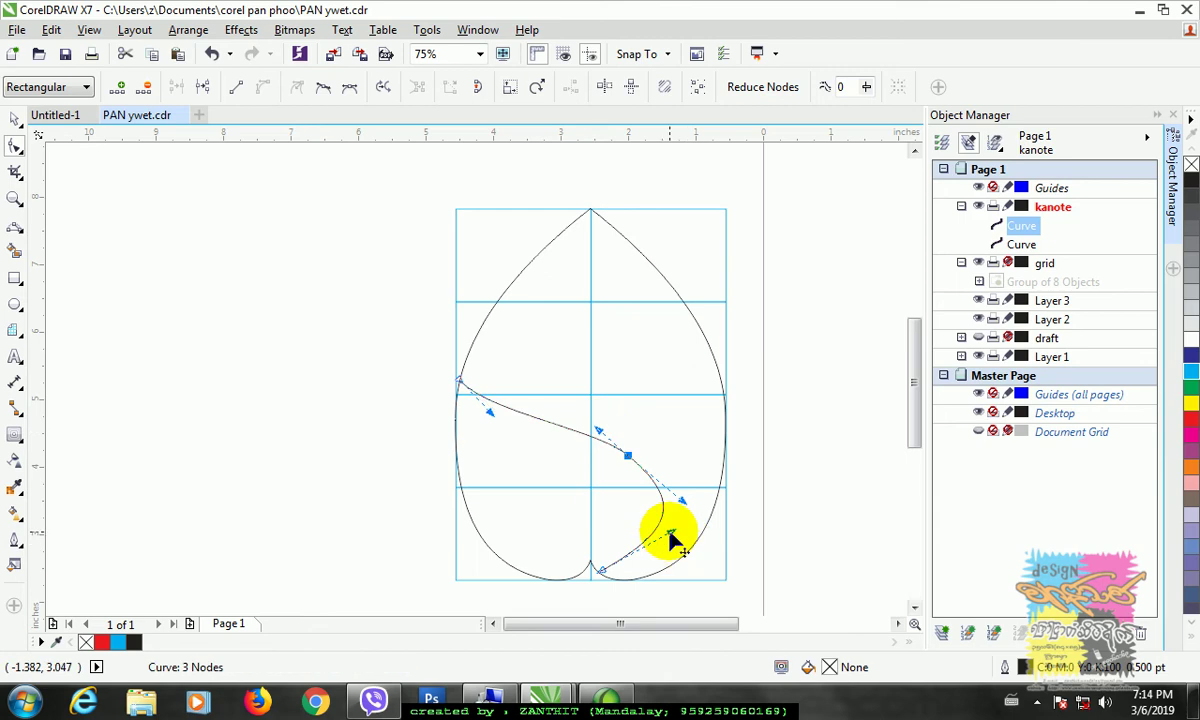
left_click_drag(665, 536, 635, 570)
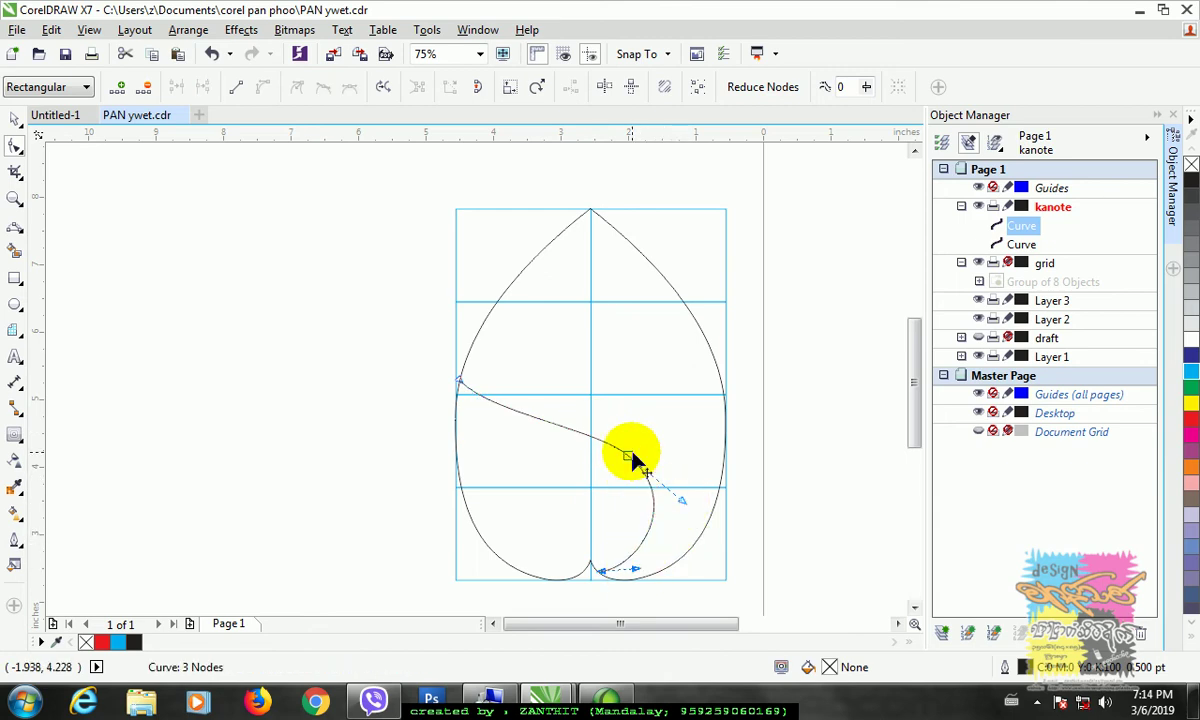
left_click_drag(629, 456, 634, 451)
left_click_drag(490, 412, 492, 428)
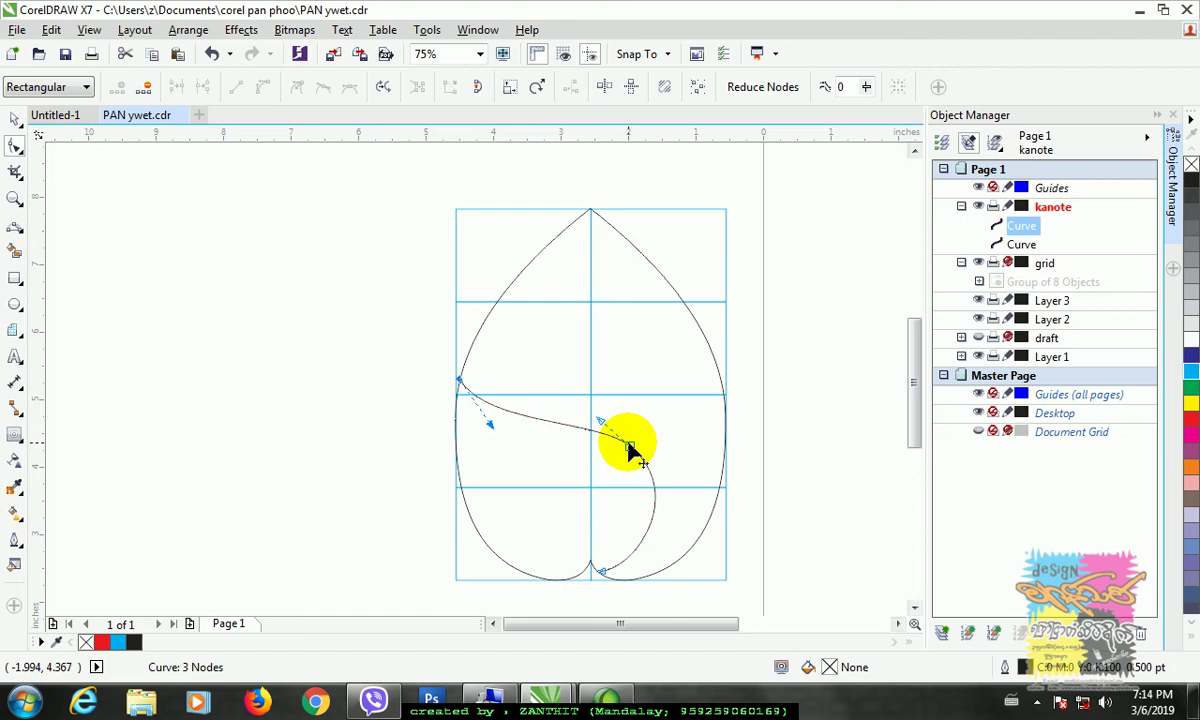
left_click_drag(630, 450, 630, 438)
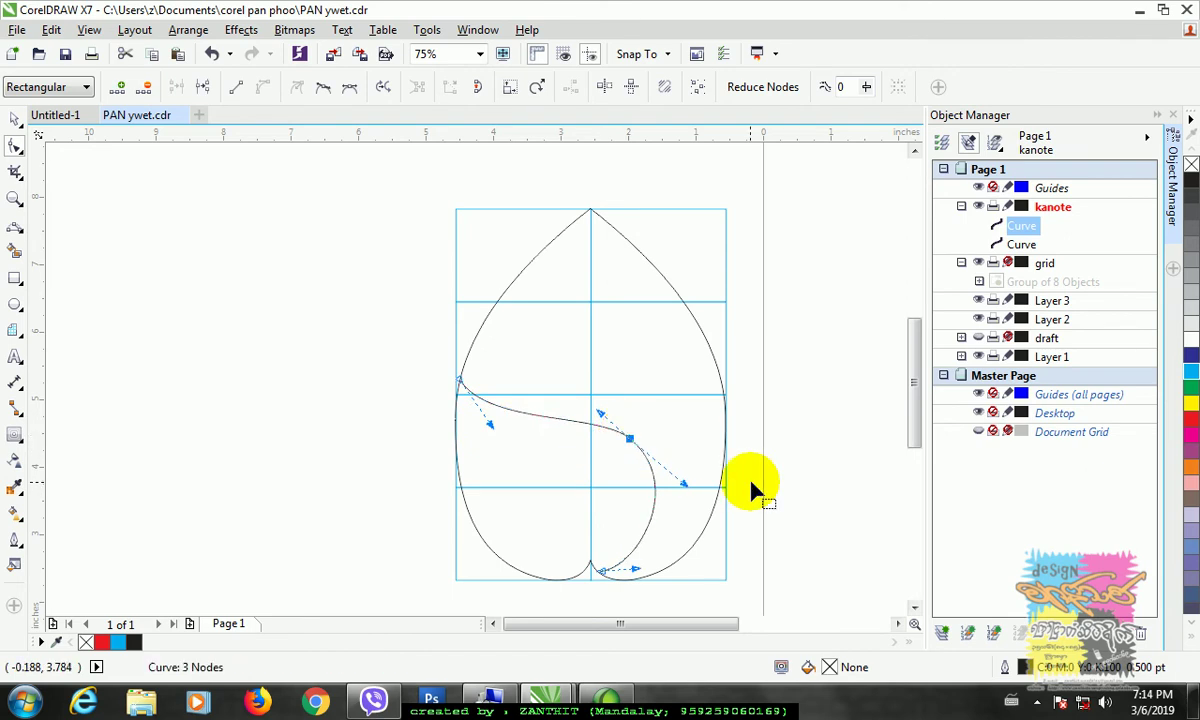
left_click(819, 513)
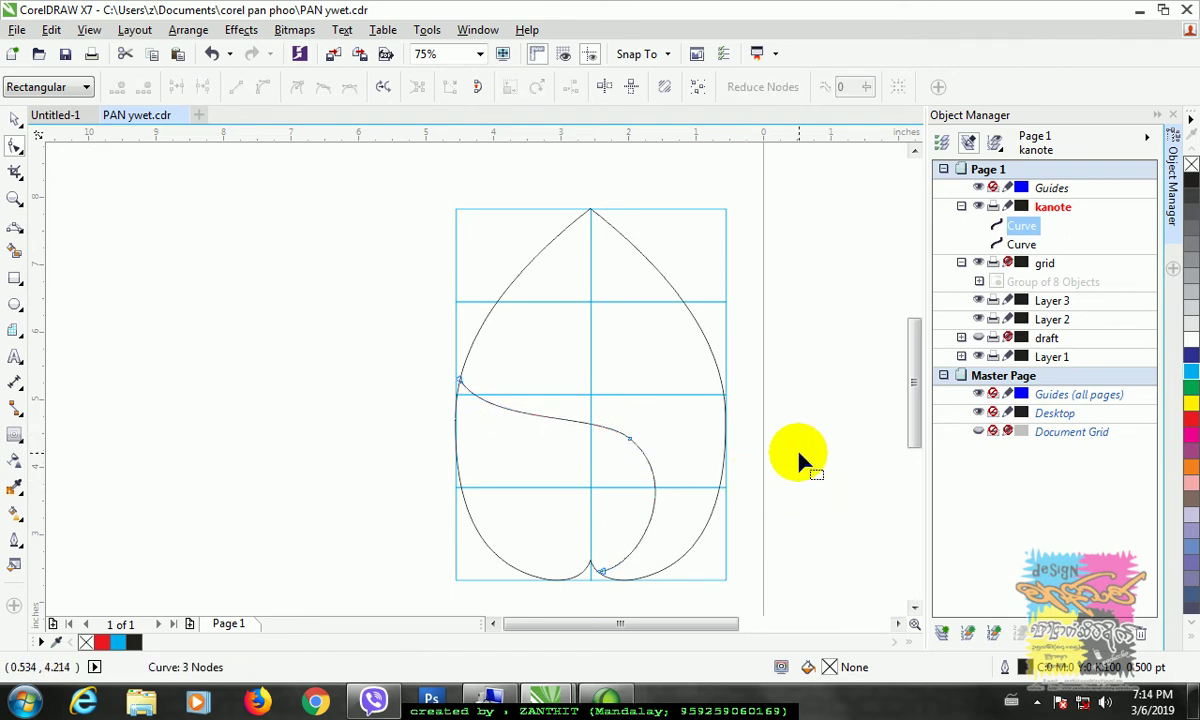
left_click(15, 120)
left_click(275, 340)
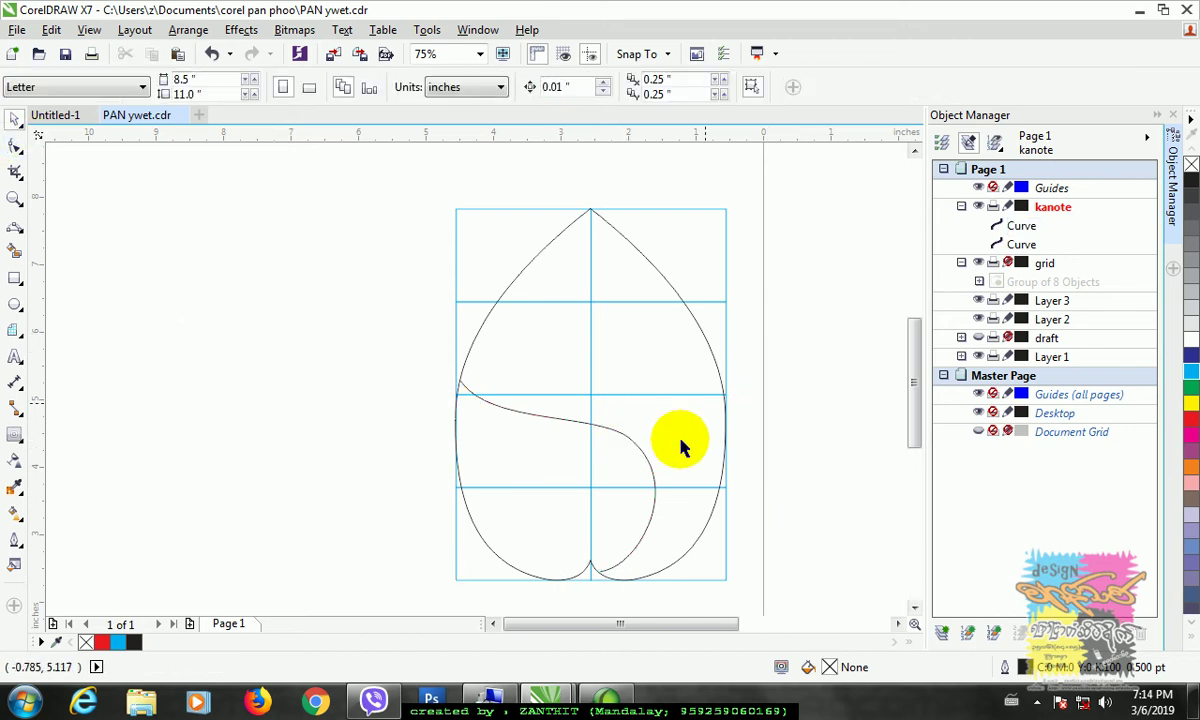
Duplicate the inner curve, mirror the copy horizontally and move it to the right so both curves cross on the centre line.
left_click(645, 460)
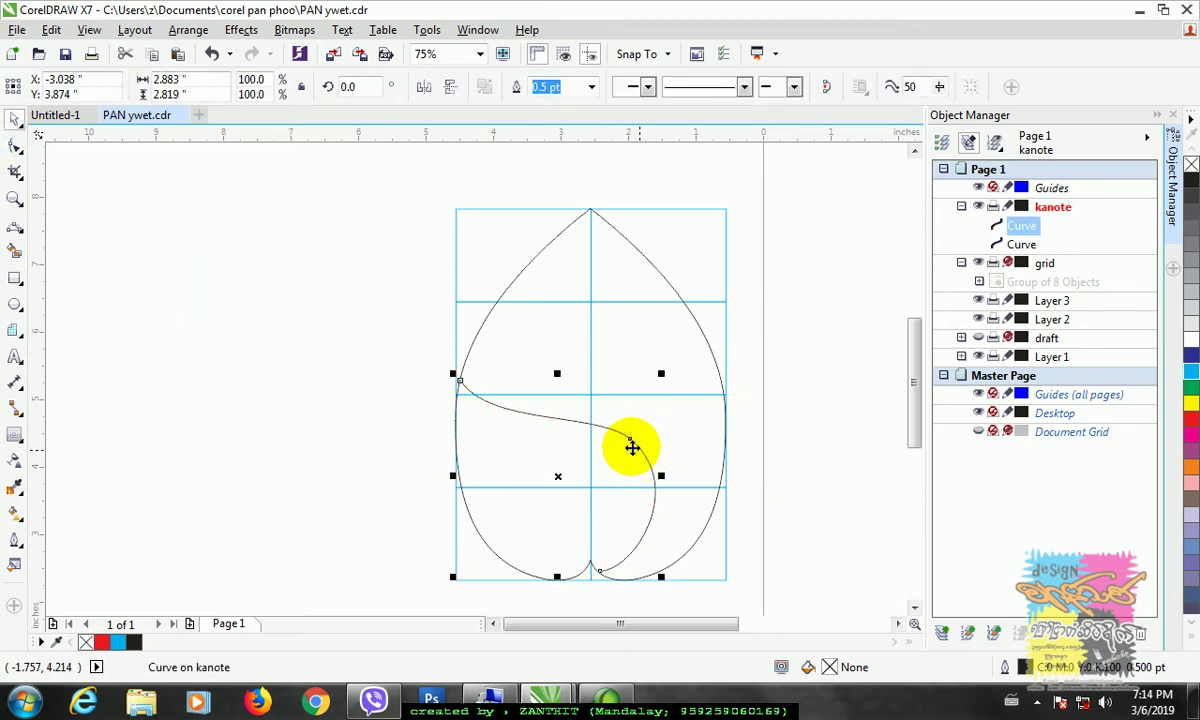
key("ctrl+c")
key("ctrl+v")
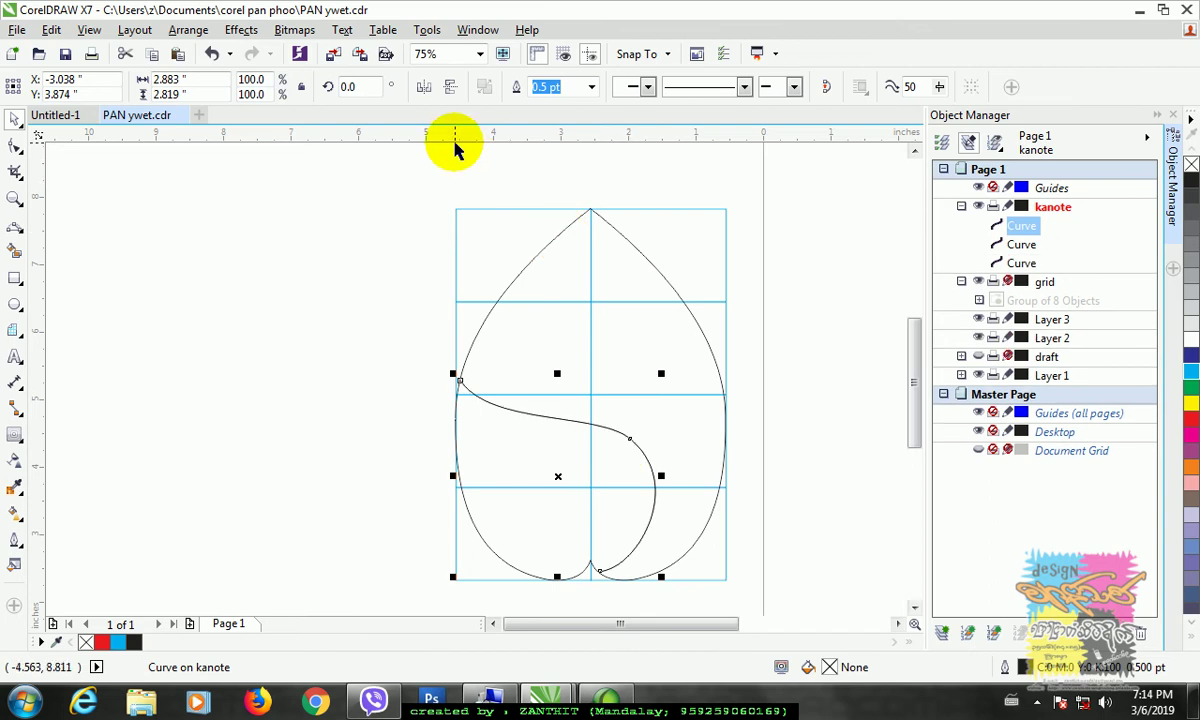
left_click(424, 90)
left_click_drag(555, 461, 627, 476)
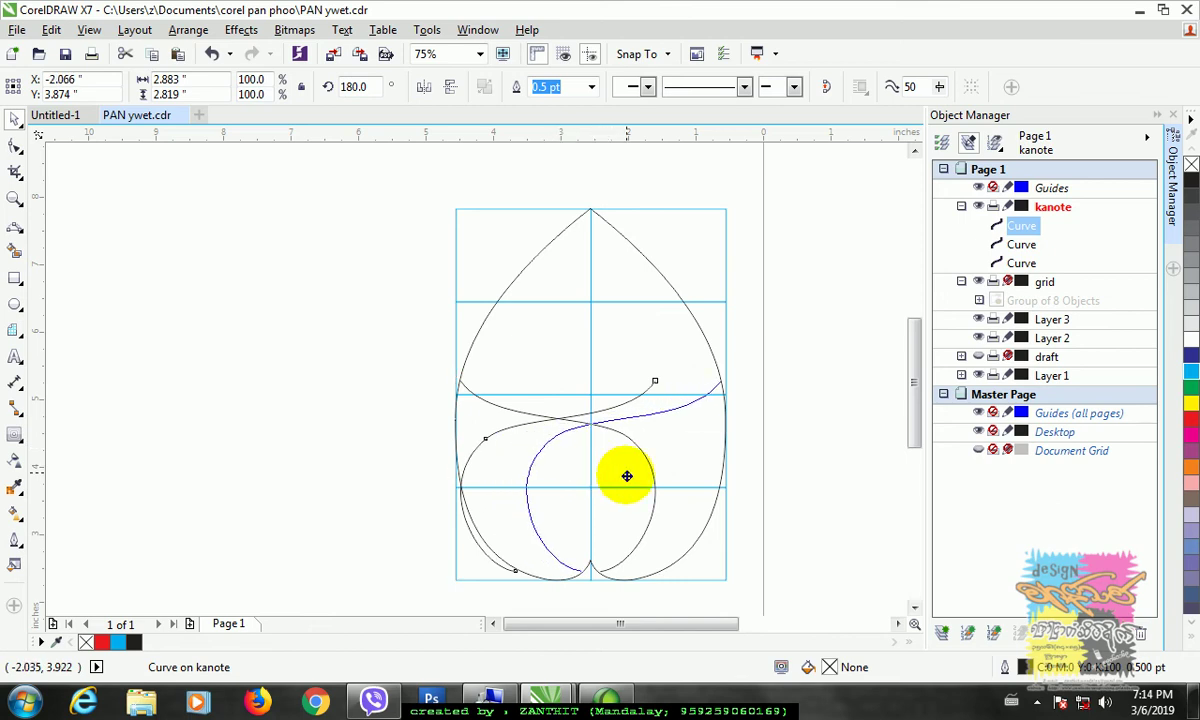
left_click_drag(627, 476, 628, 476)
key("Escape")
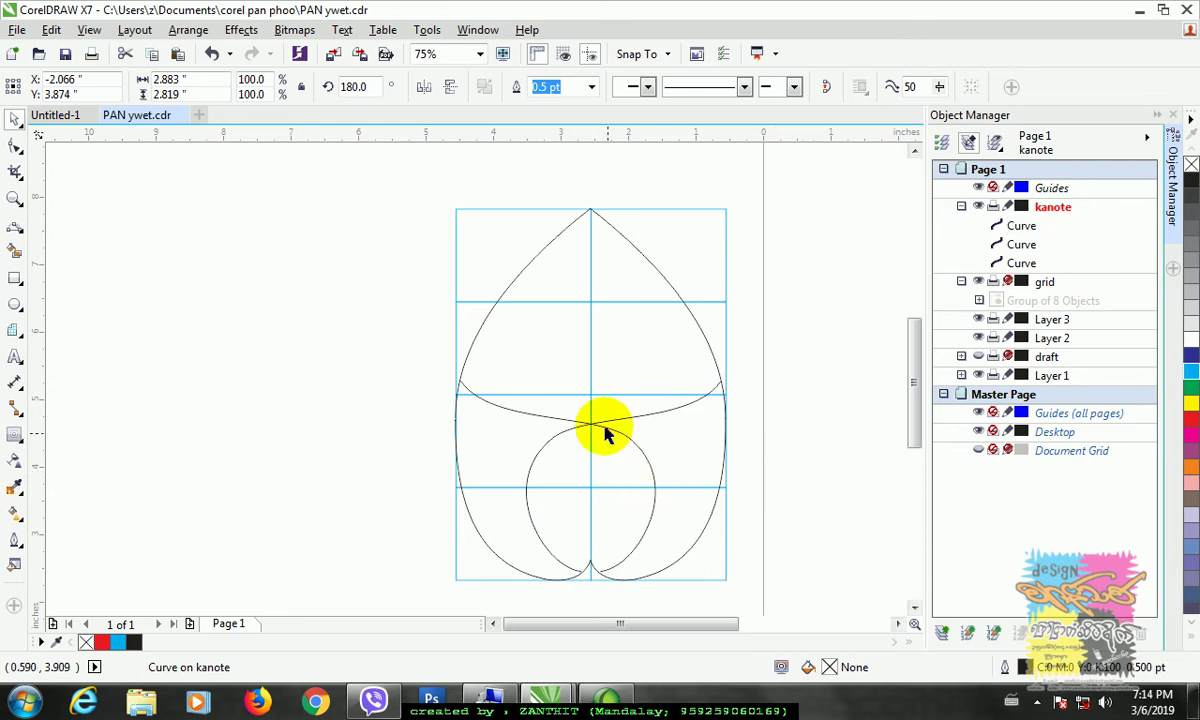
Add a node to the mirrored inner curve exactly where it crosses the vertical centre line.
scroll(611, 428, "up", 2)
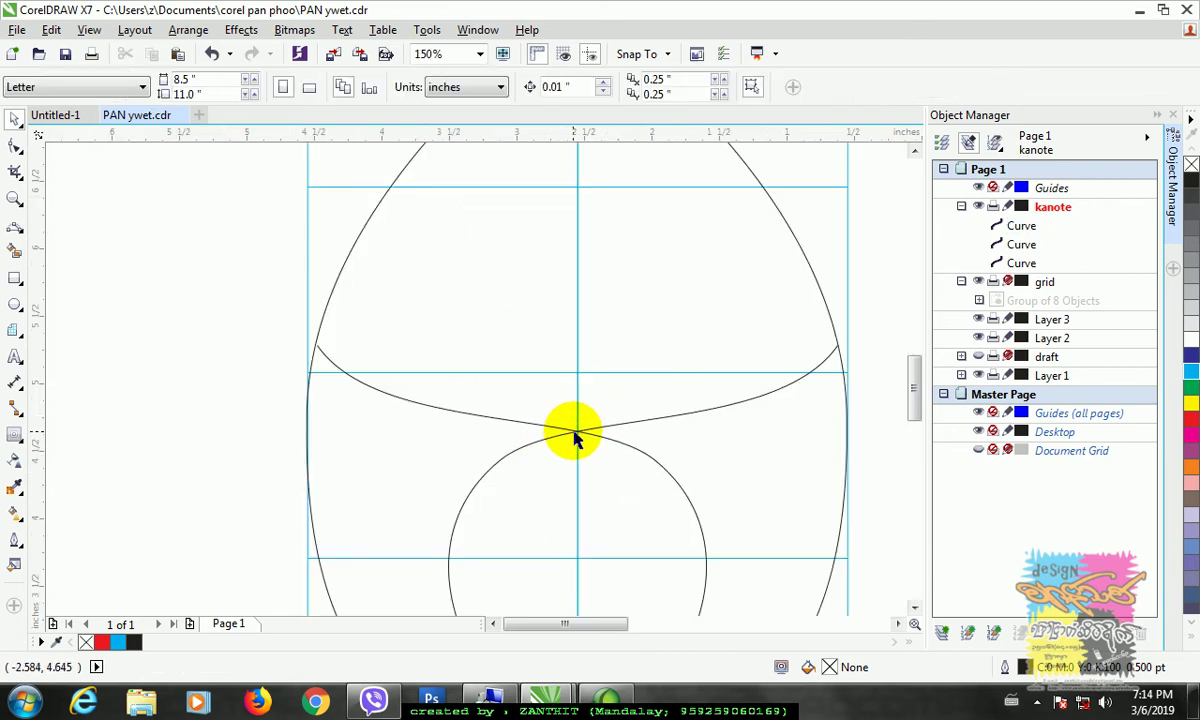
scroll(575, 437, "up", 2)
left_click(577, 422)
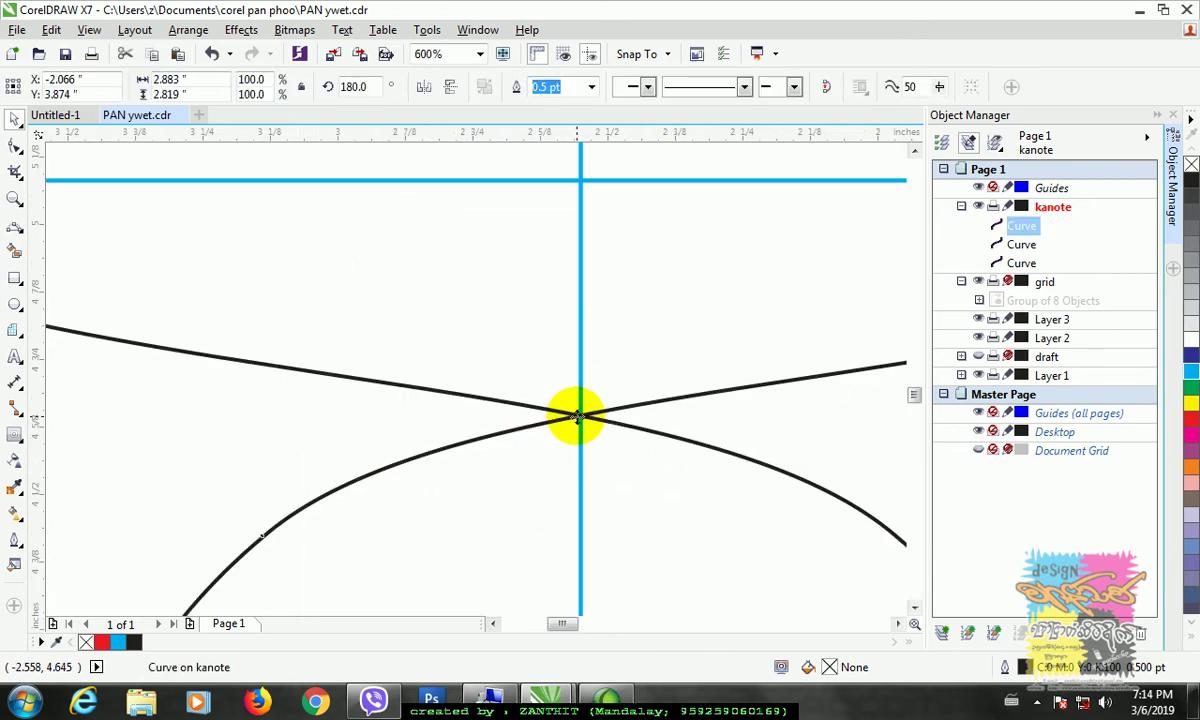
scroll(577, 421, "down", 3)
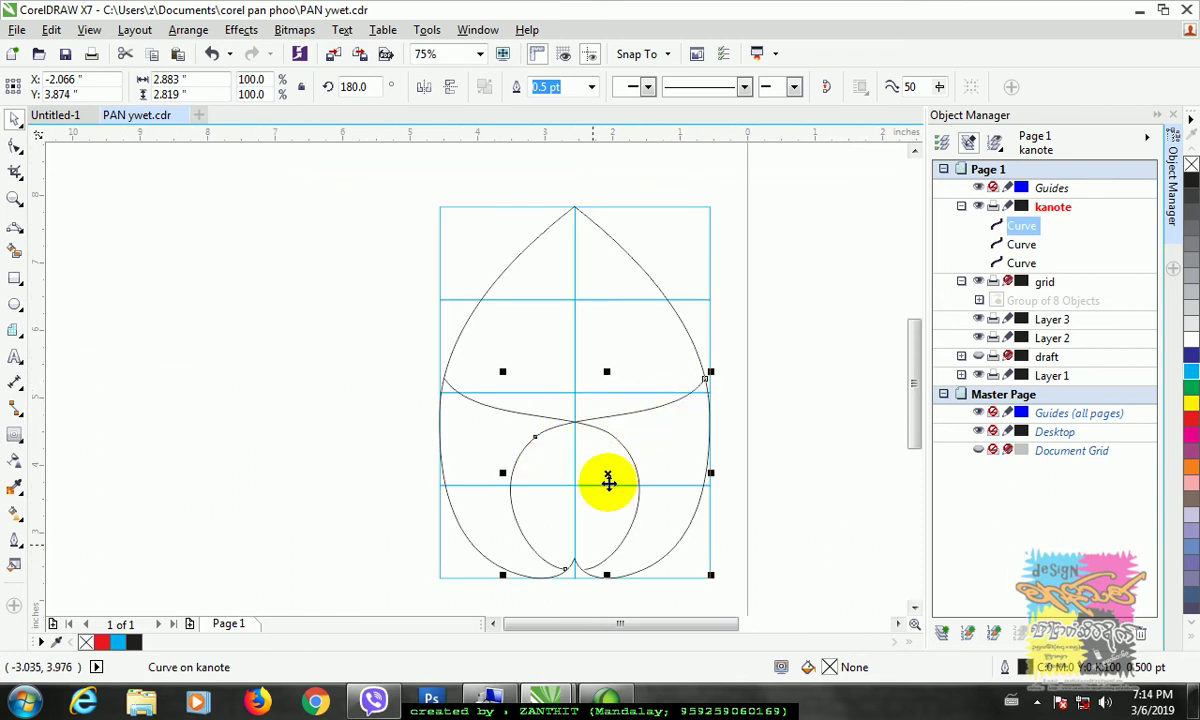
scroll(574, 423, "up", 2)
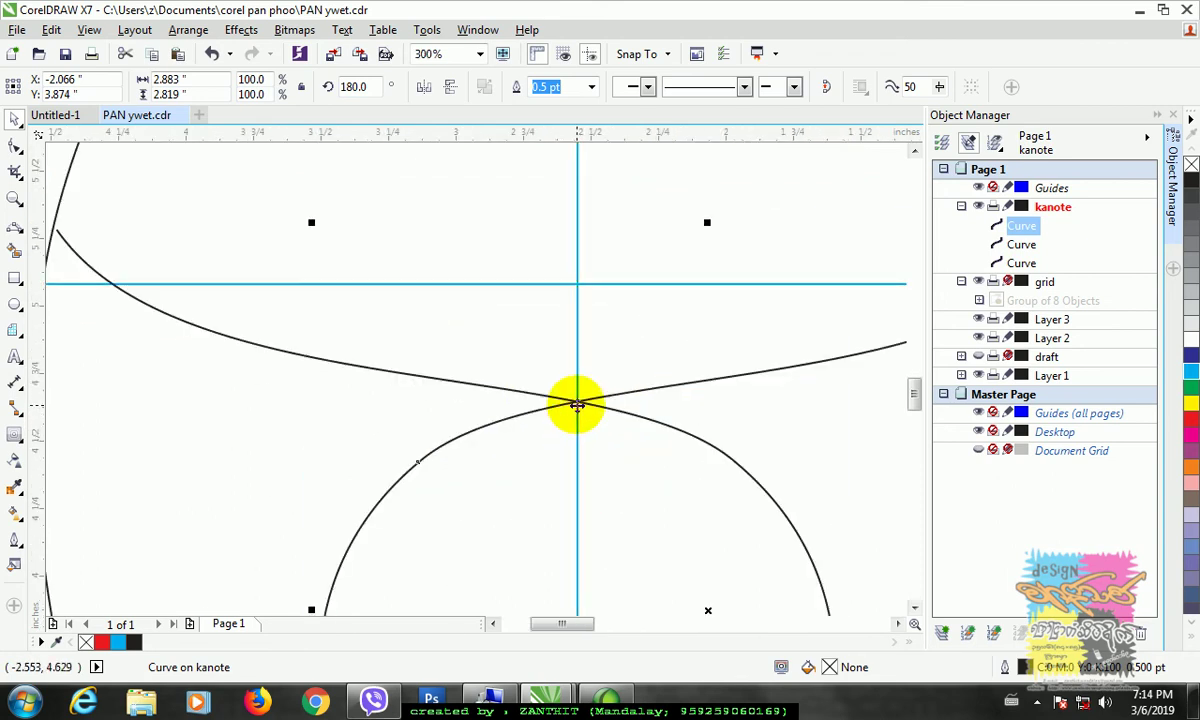
left_click(15, 147)
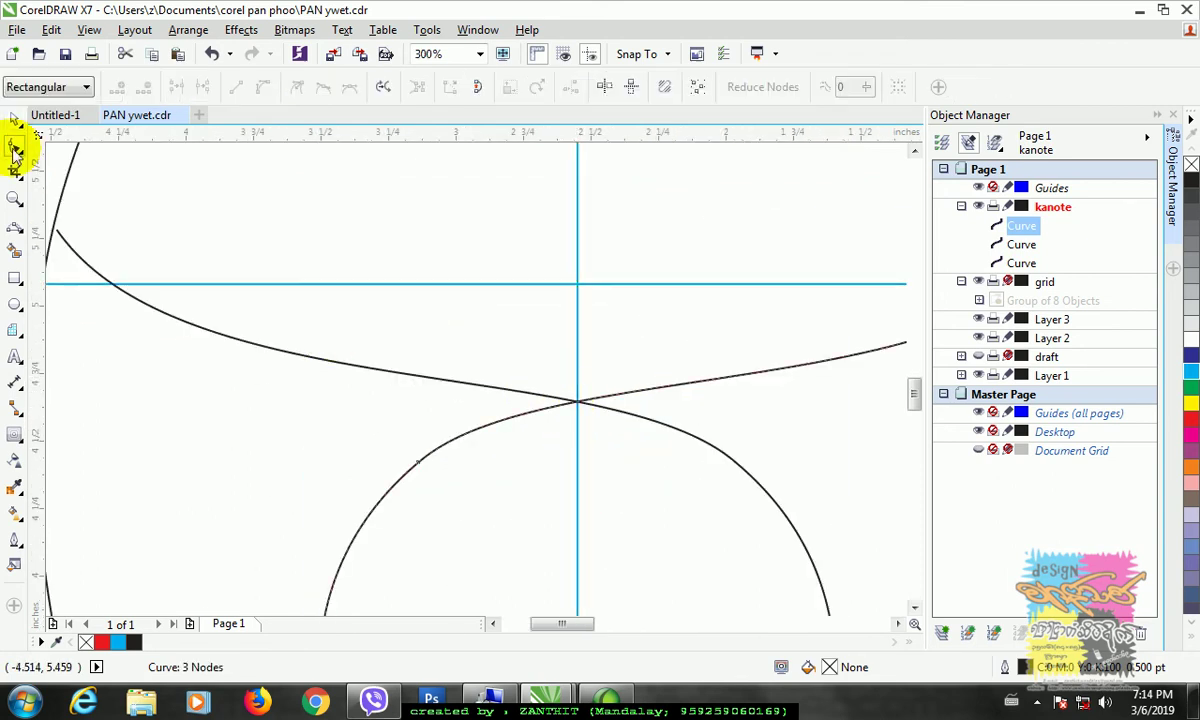
double_click(578, 403)
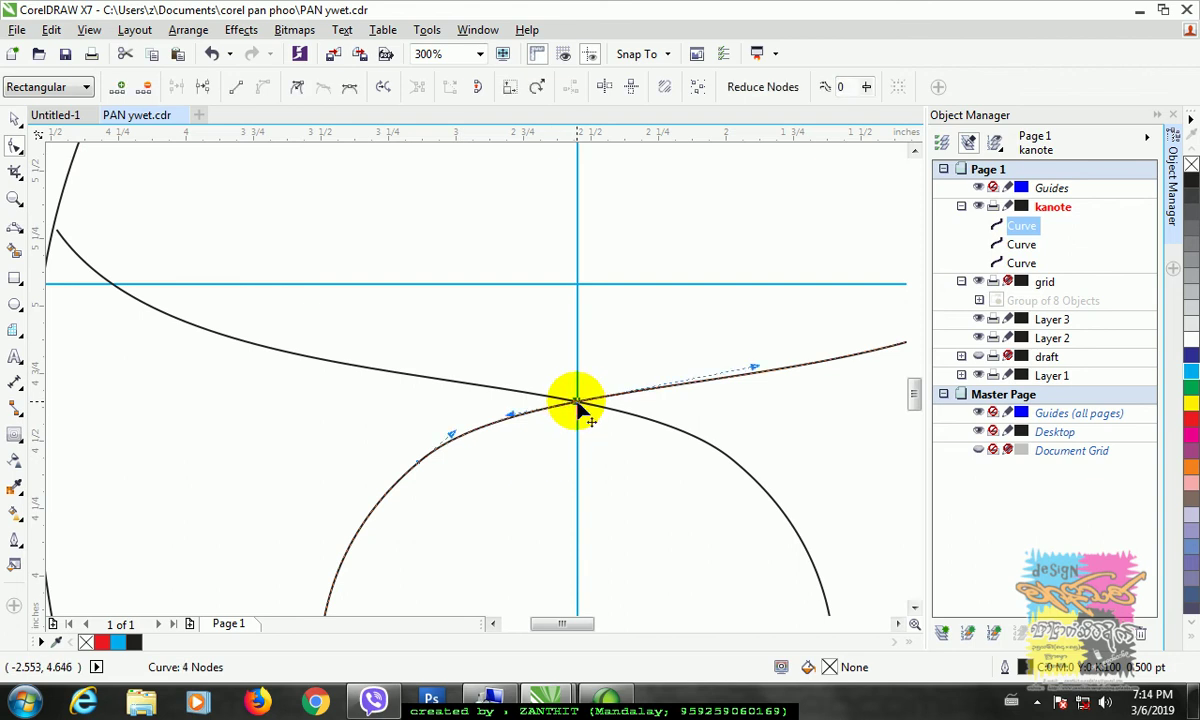
scroll(581, 405, "up", 3)
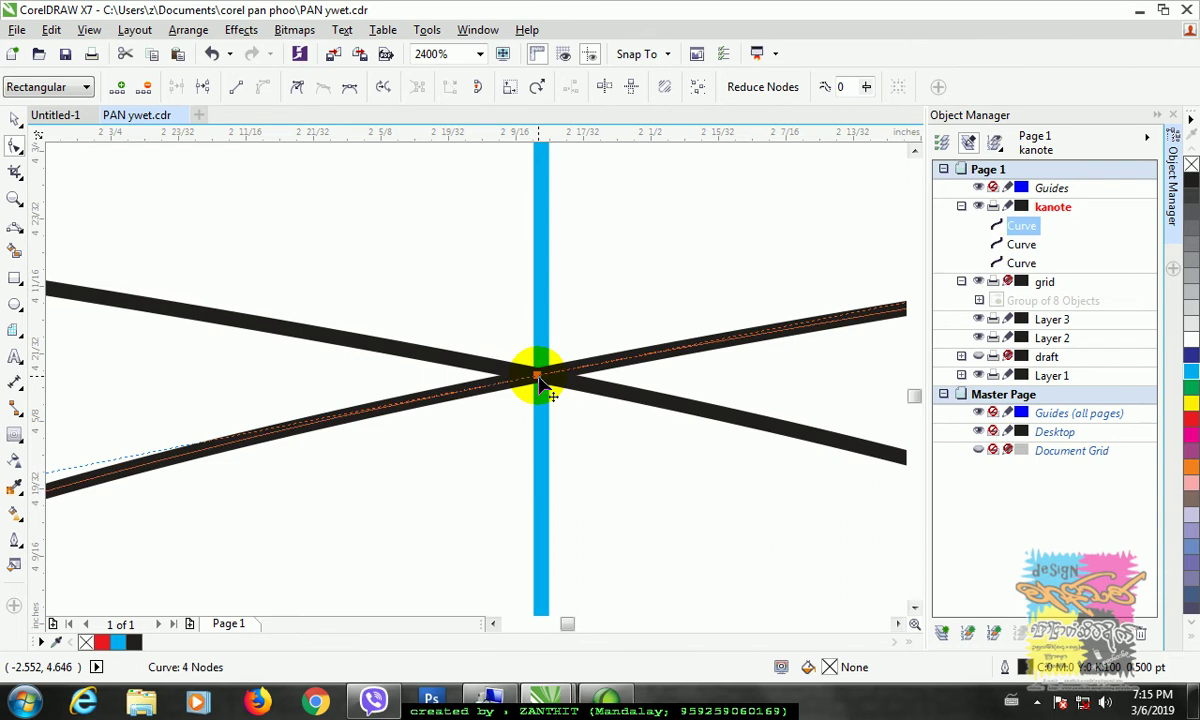
Delete the mirrored curve's two nodes beyond the centre line so it ends at the crossing, and deselect it.
scroll(540, 383, "down", 5)
scroll(451, 578, "up", 1)
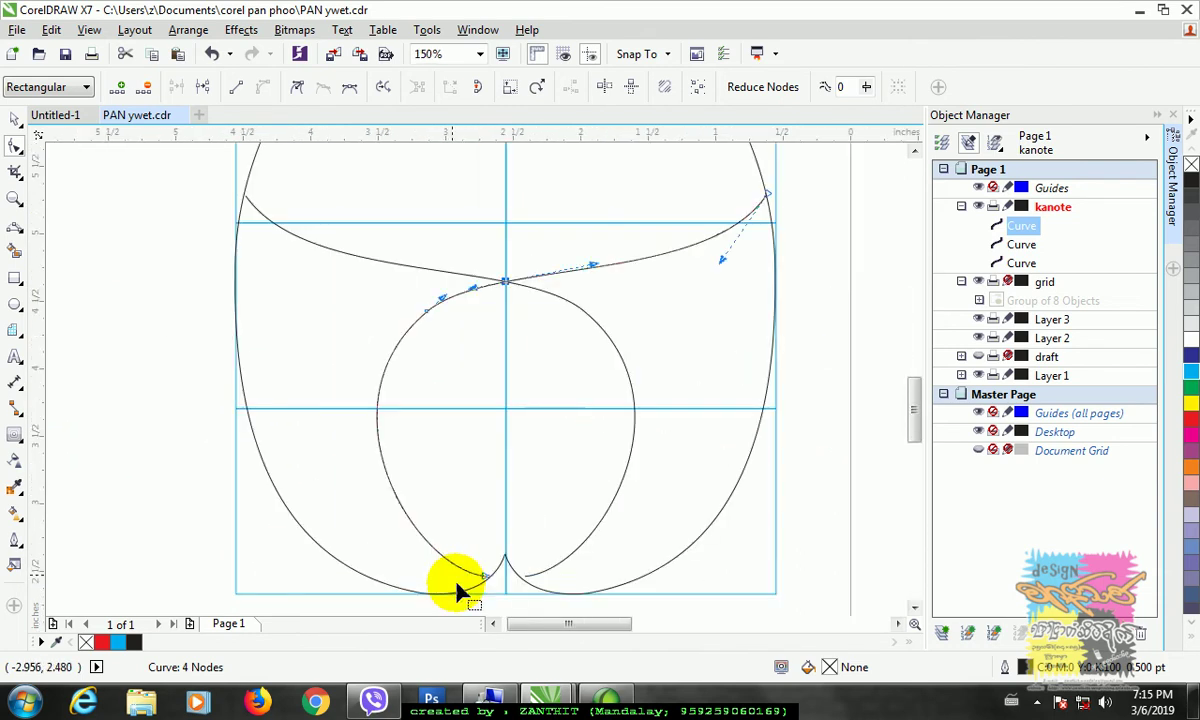
left_click(482, 578)
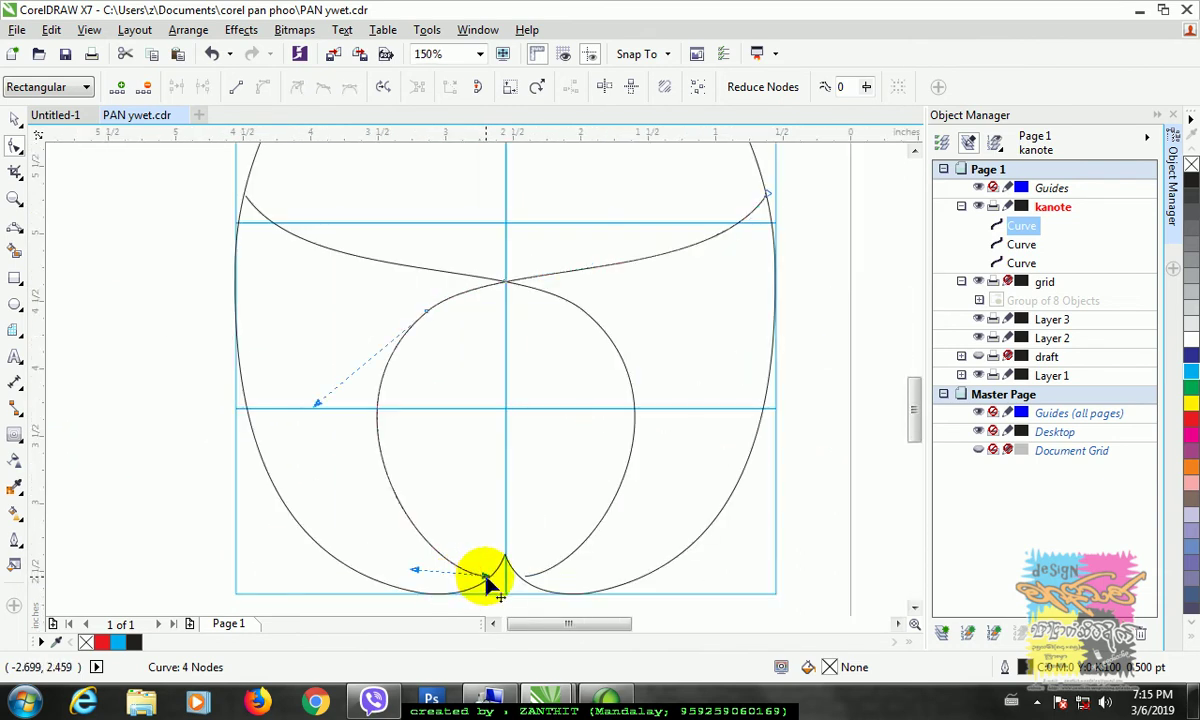
key("Delete")
left_click(429, 312)
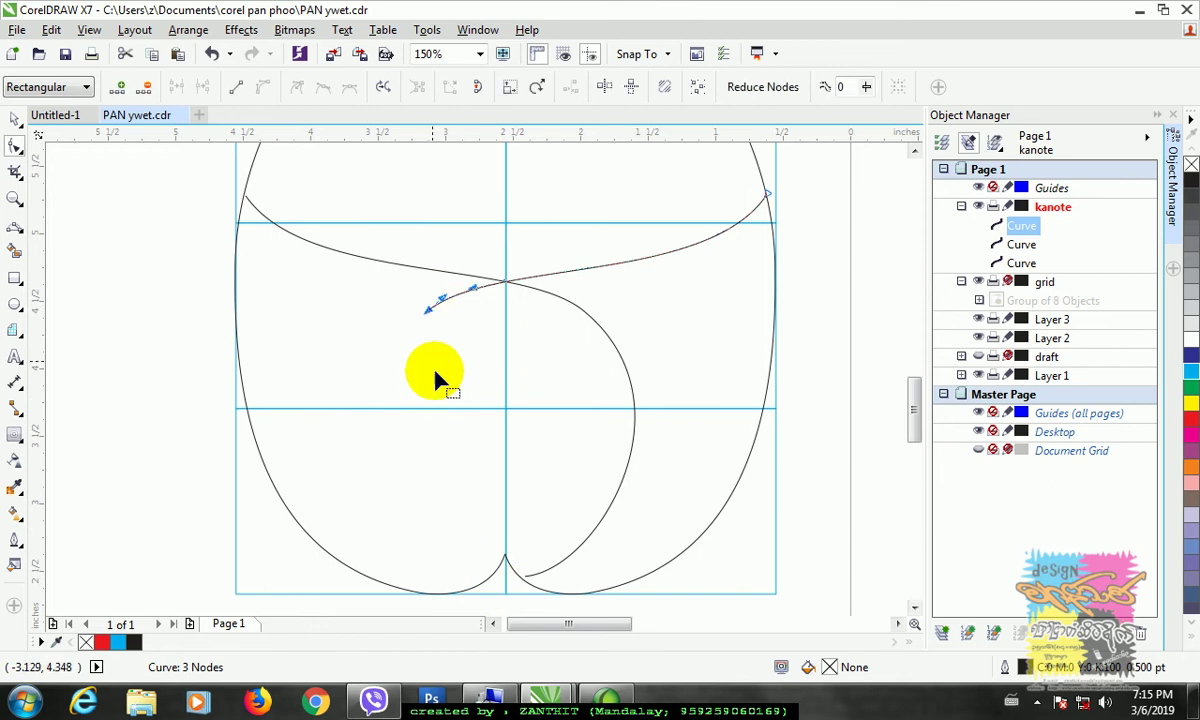
key("Delete")
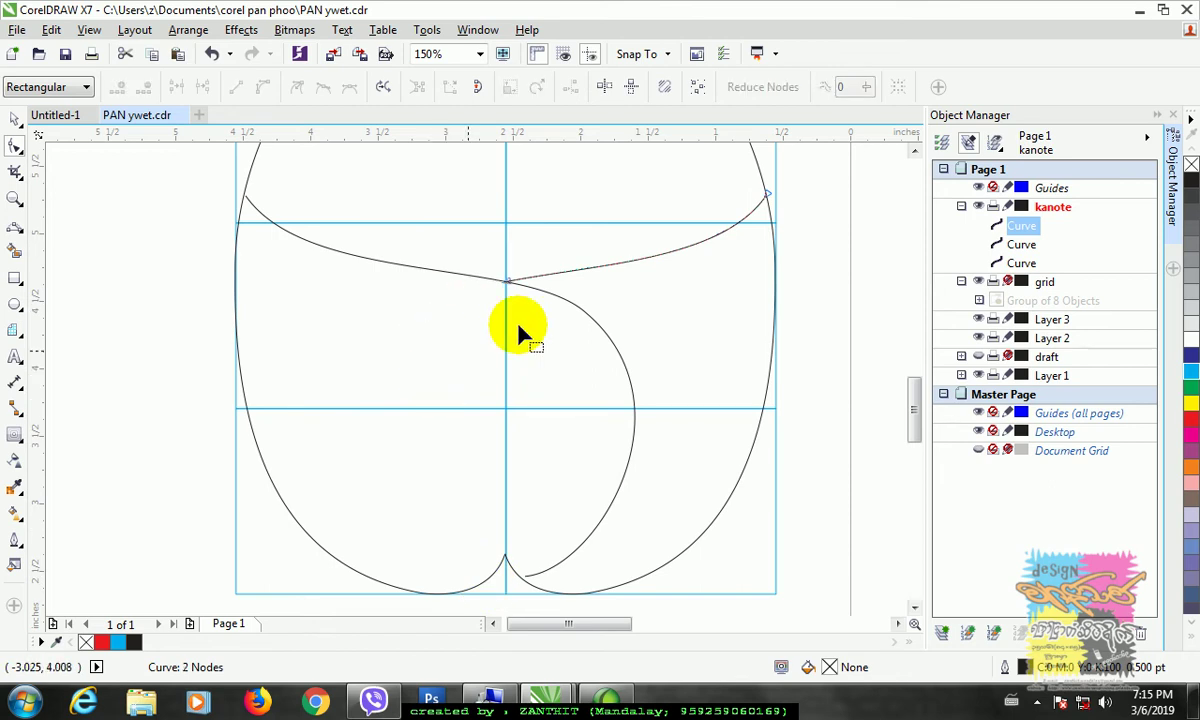
left_click(14, 117)
scroll(915, 420, "up", 3)
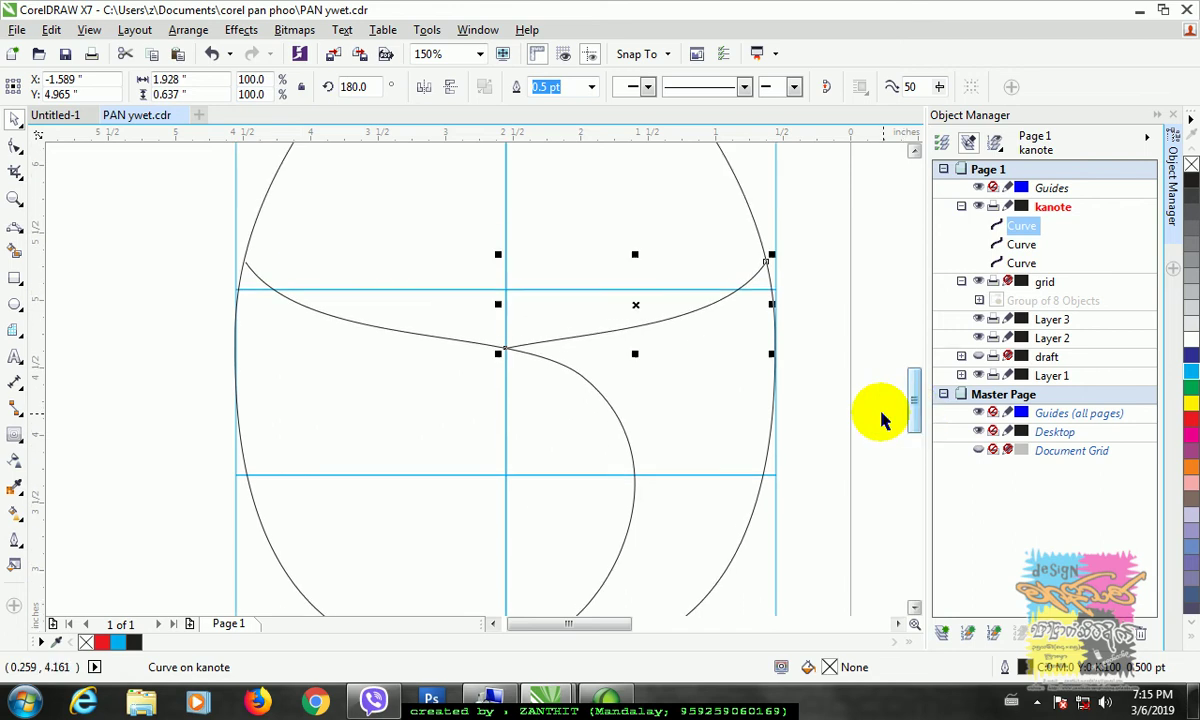
left_click(817, 421)
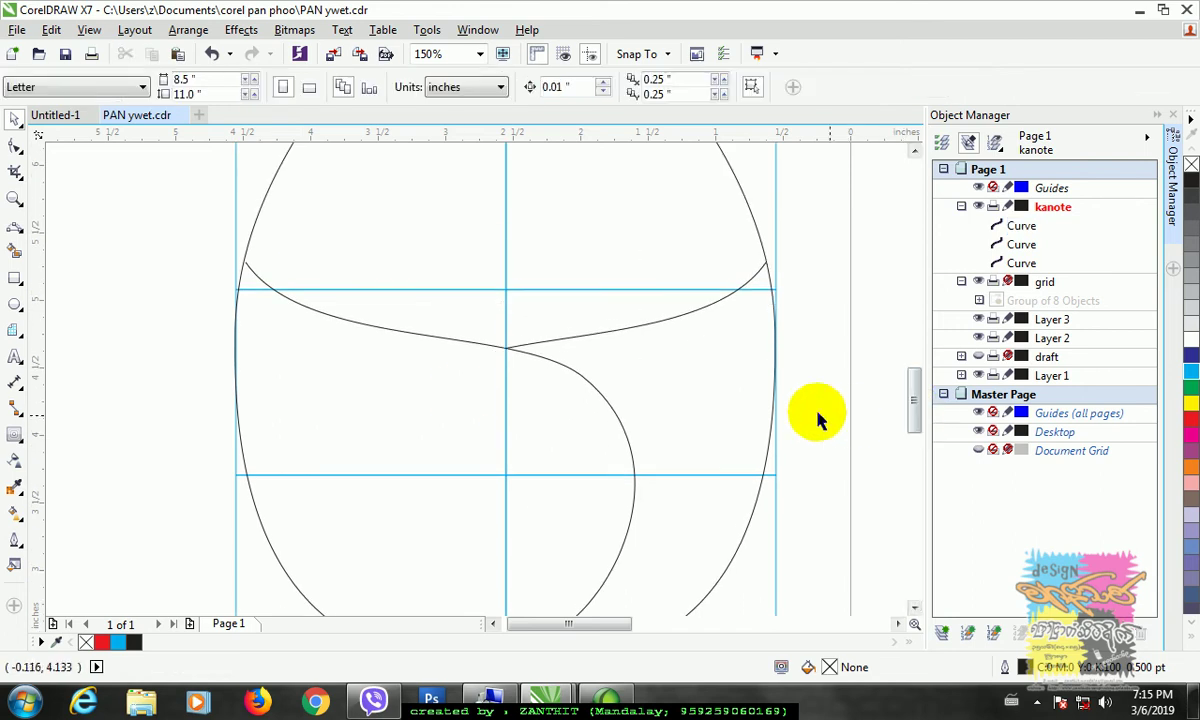
Apply a one-step inside contour to the leaf outline, with an offset of about 1.1 inches.
left_click(914, 151)
left_click(914, 151)
scroll(712, 335, "down", 1)
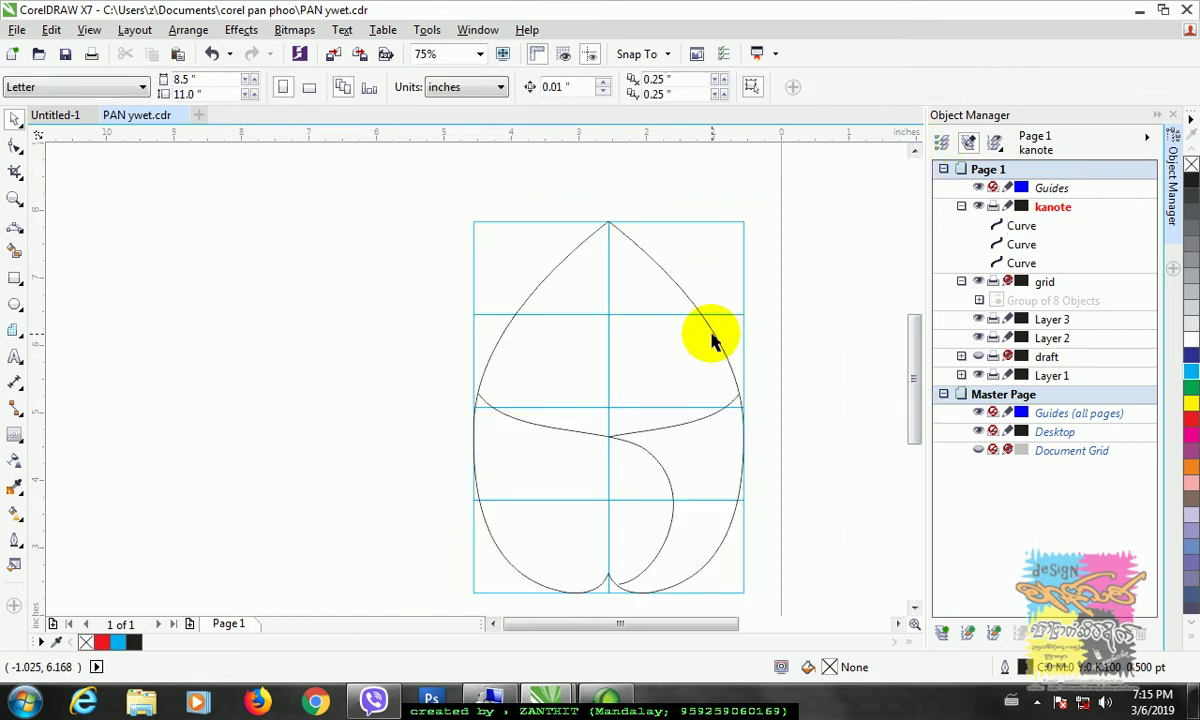
left_click(298, 296)
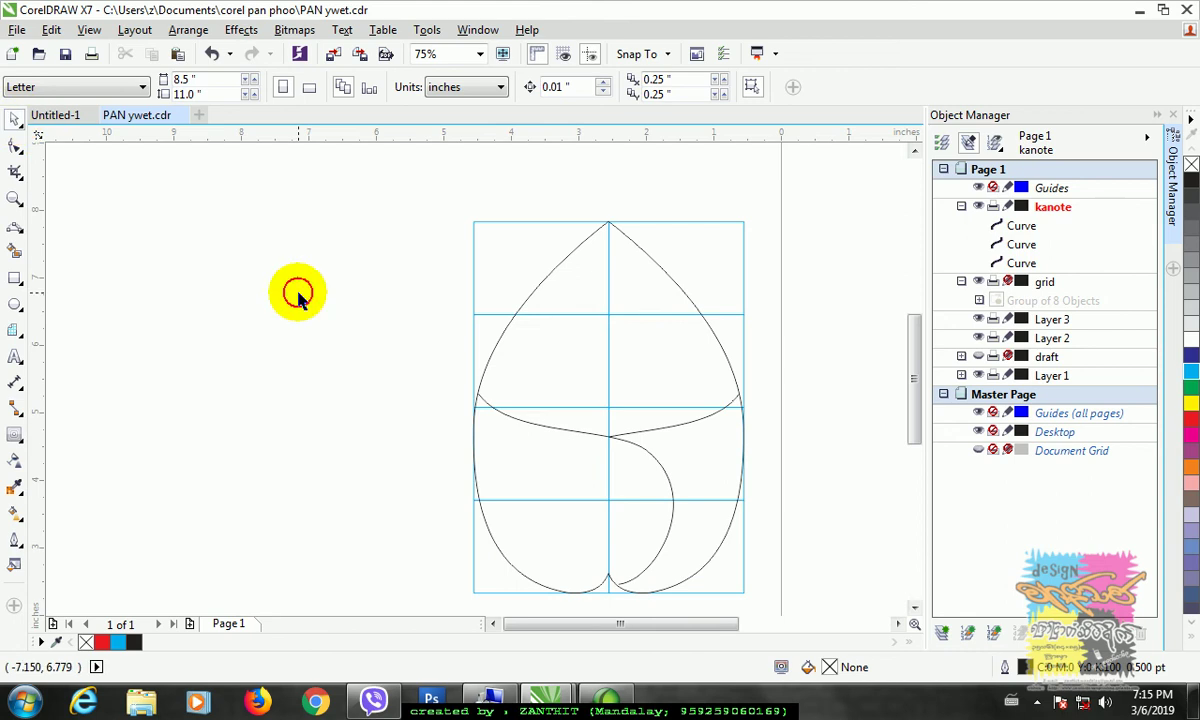
left_click(537, 289)
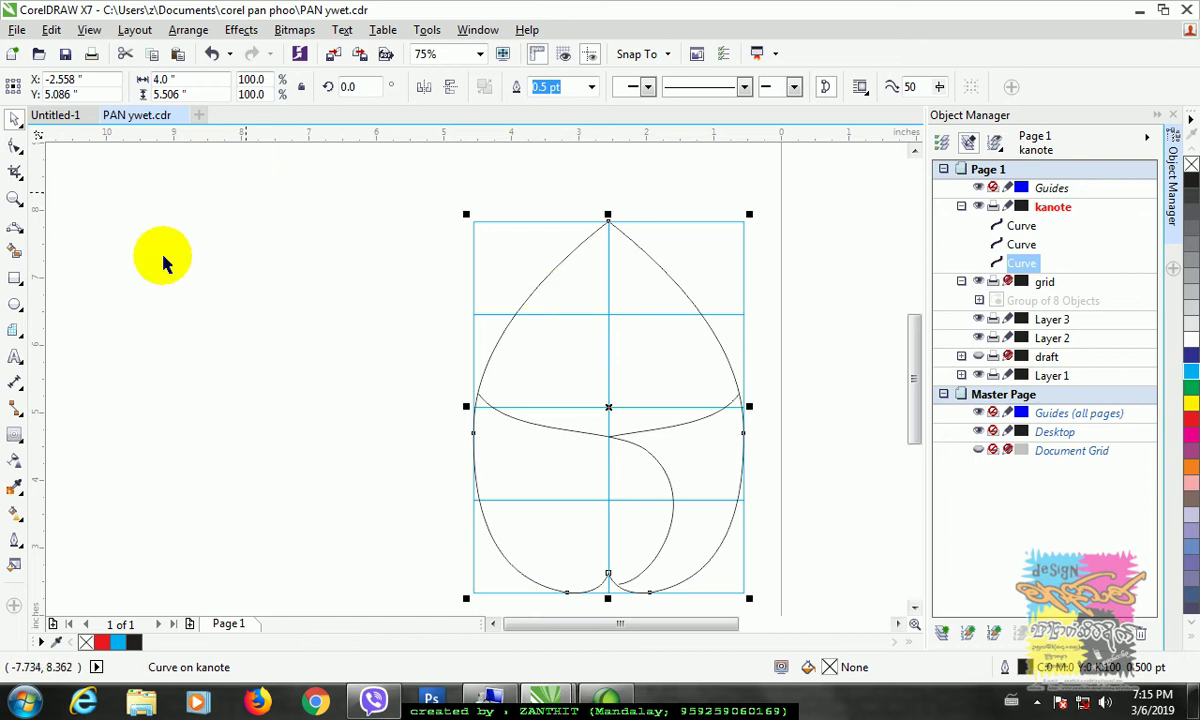
left_click(14, 436)
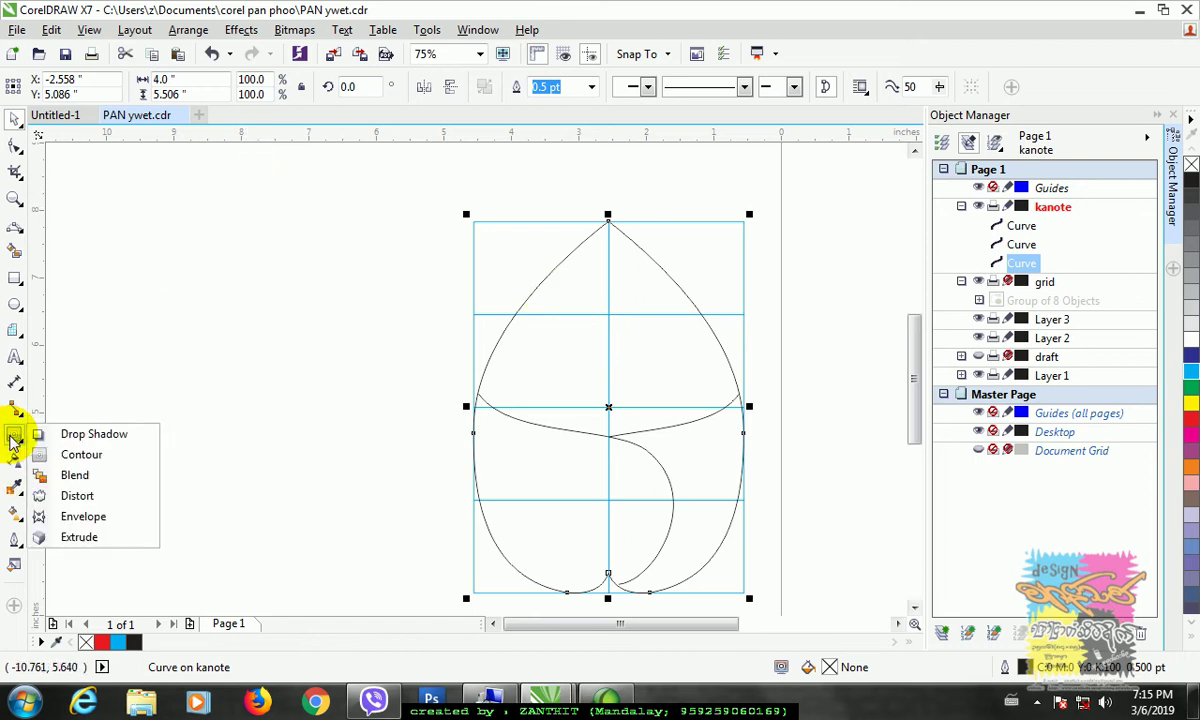
left_click(81, 455)
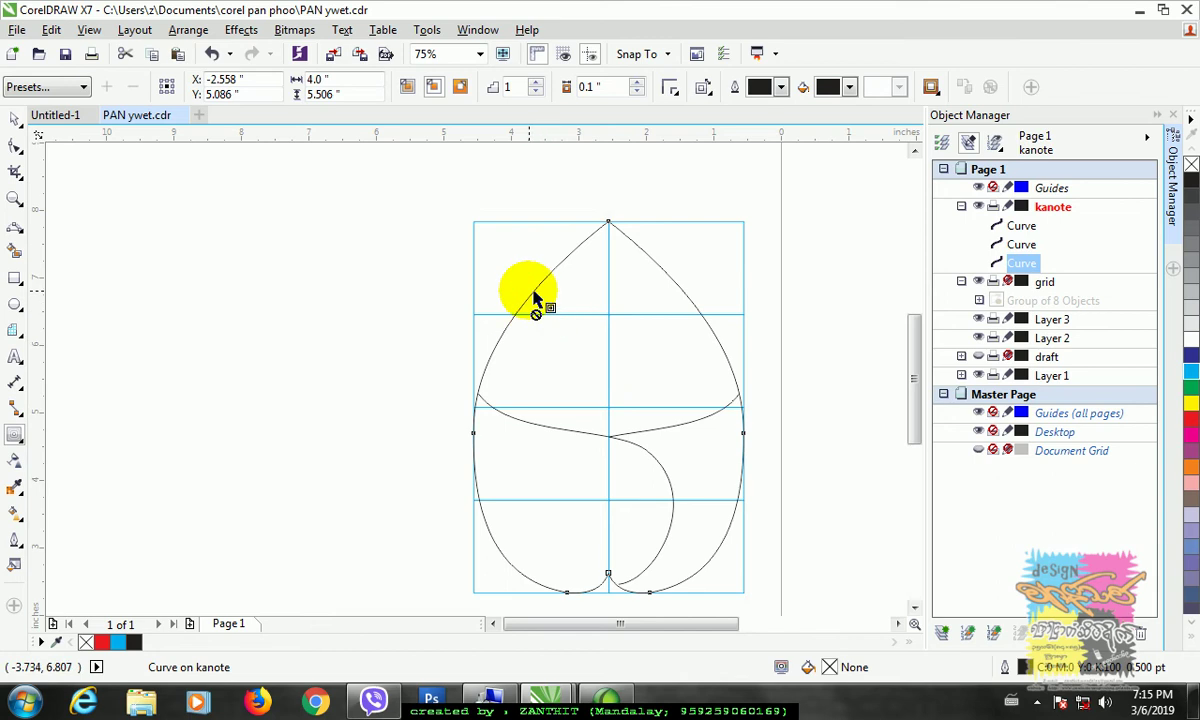
left_click_drag(536, 300, 566, 315)
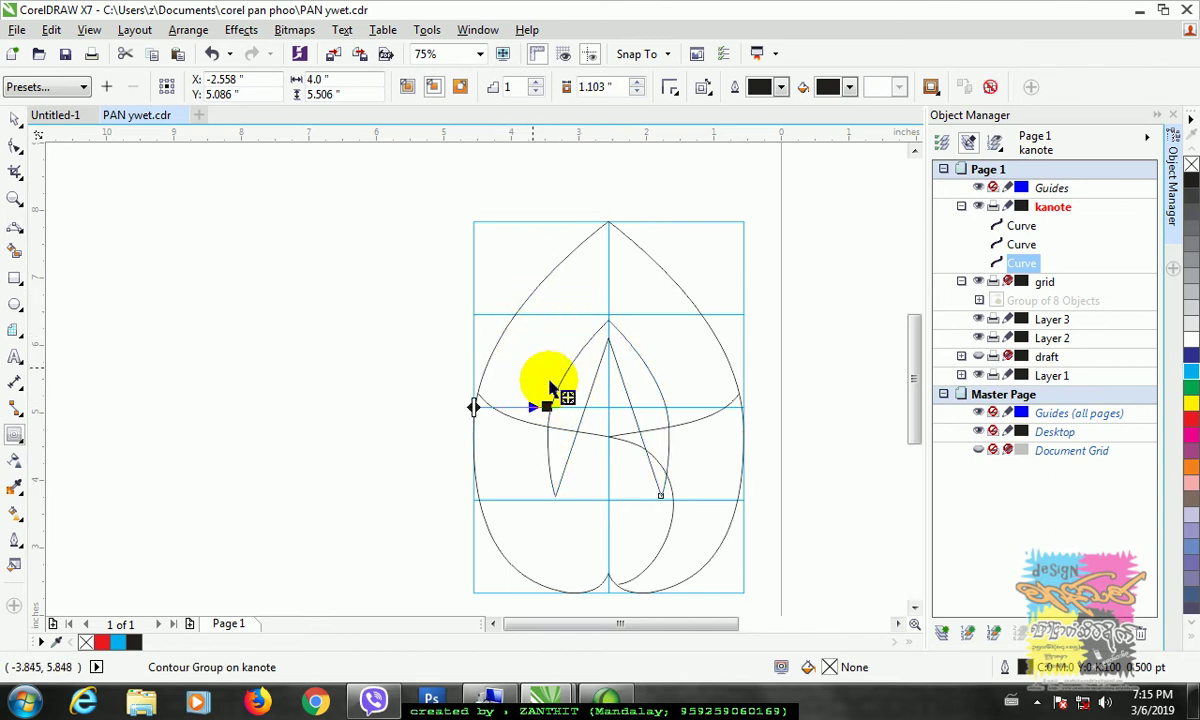
Reduce the leaf contour's offset in small increments to 0.823 inches.
left_click(636, 92)
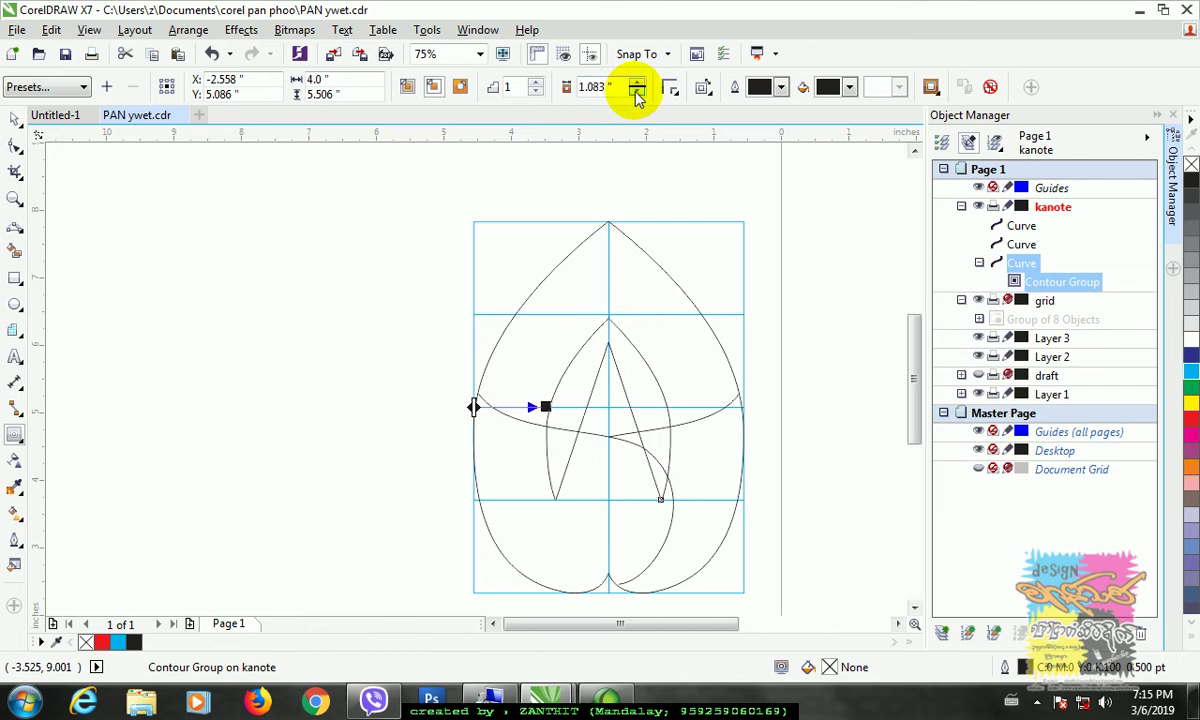
left_click(636, 92)
left_click(636, 92)
left_click(636, 92)
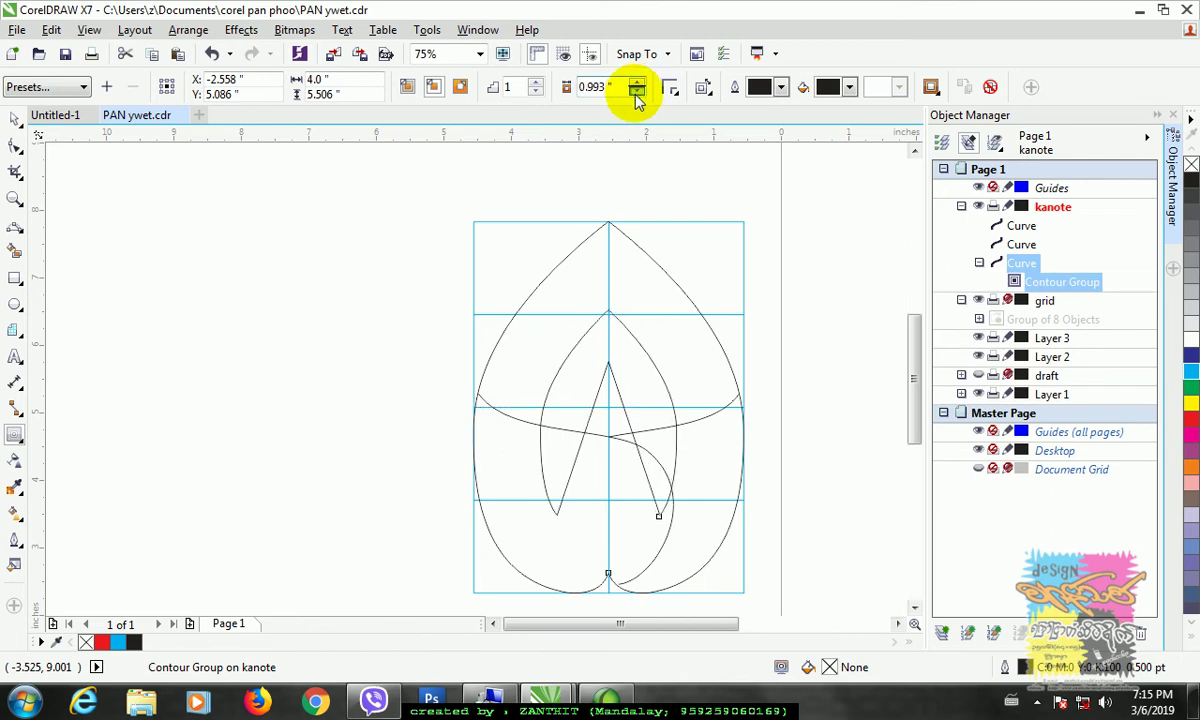
left_click(636, 92)
left_click(636, 92)
left_click(637, 92)
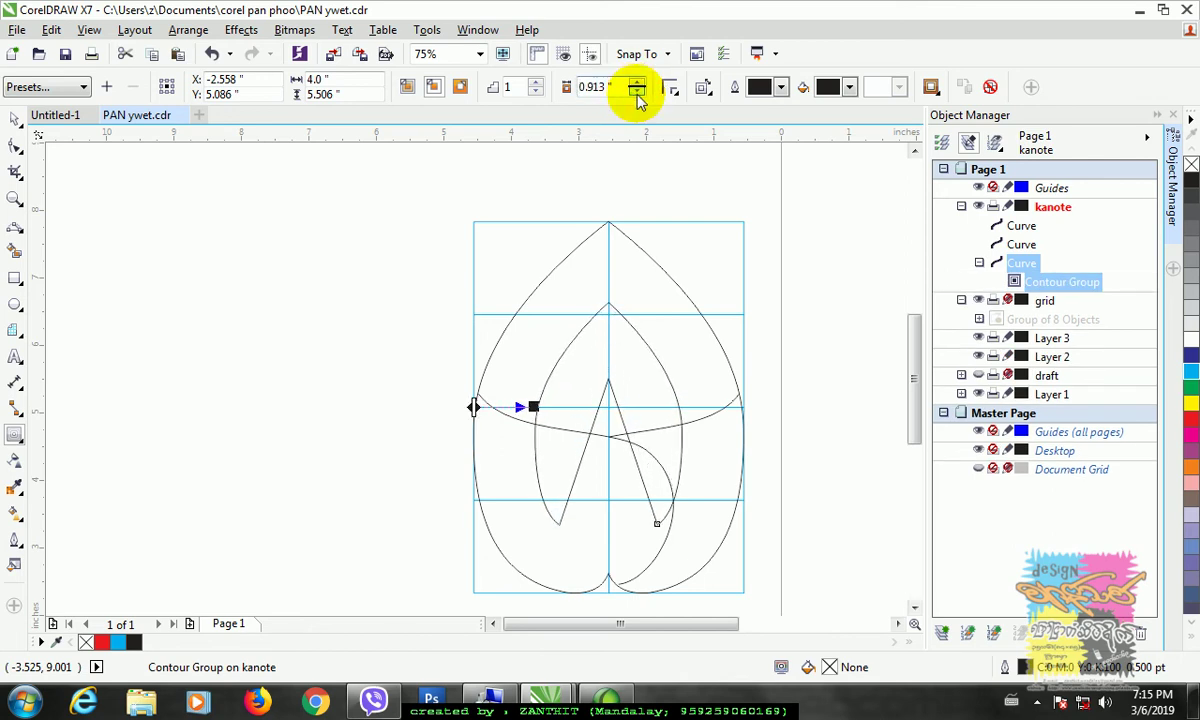
left_click(637, 92)
left_click(637, 92)
left_click(637, 92)
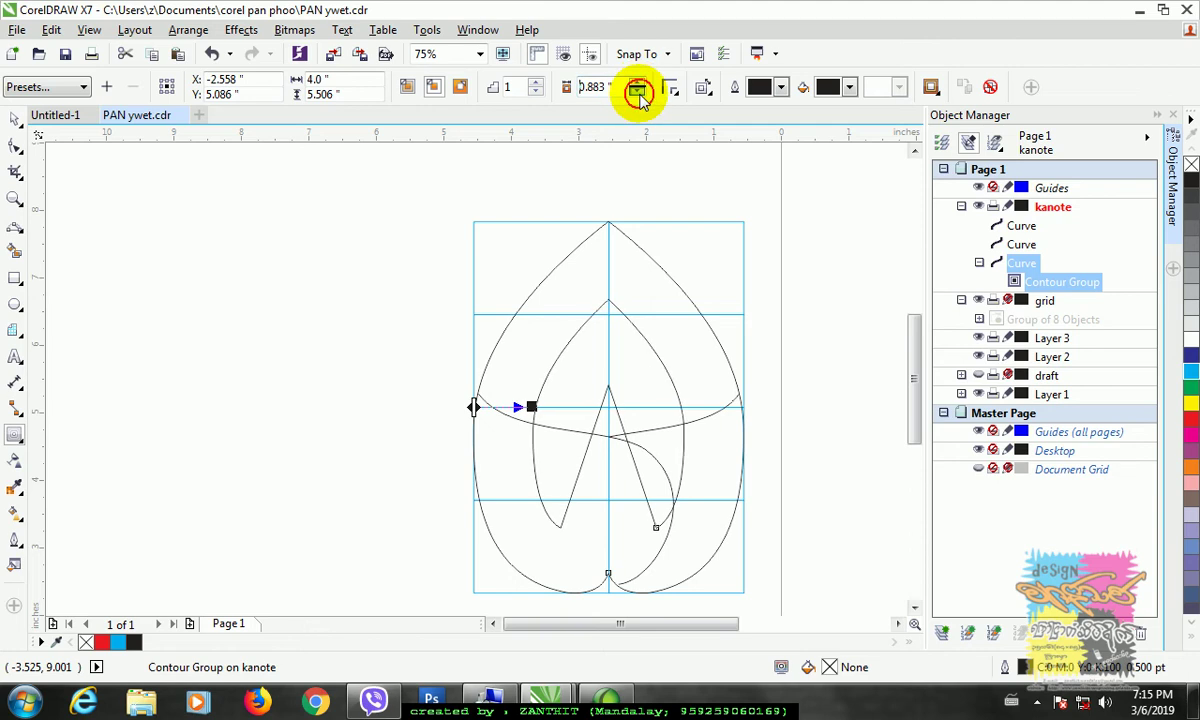
left_click(637, 92)
left_click(637, 92)
left_click(637, 92)
left_click(637, 92)
left_click(637, 92)
left_click(637, 92)
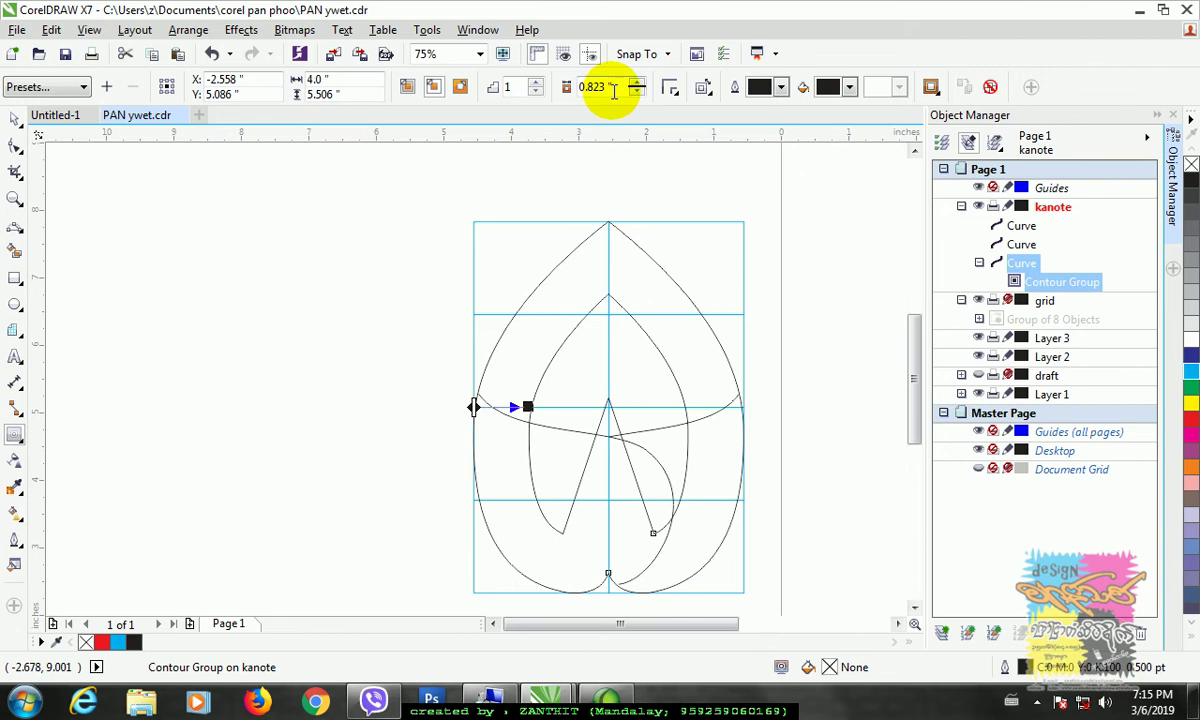
Try a contour offset of 0.5 inches and settle on 0.8 inches.
left_click_drag(605, 87, 571, 91)
type("0.5")
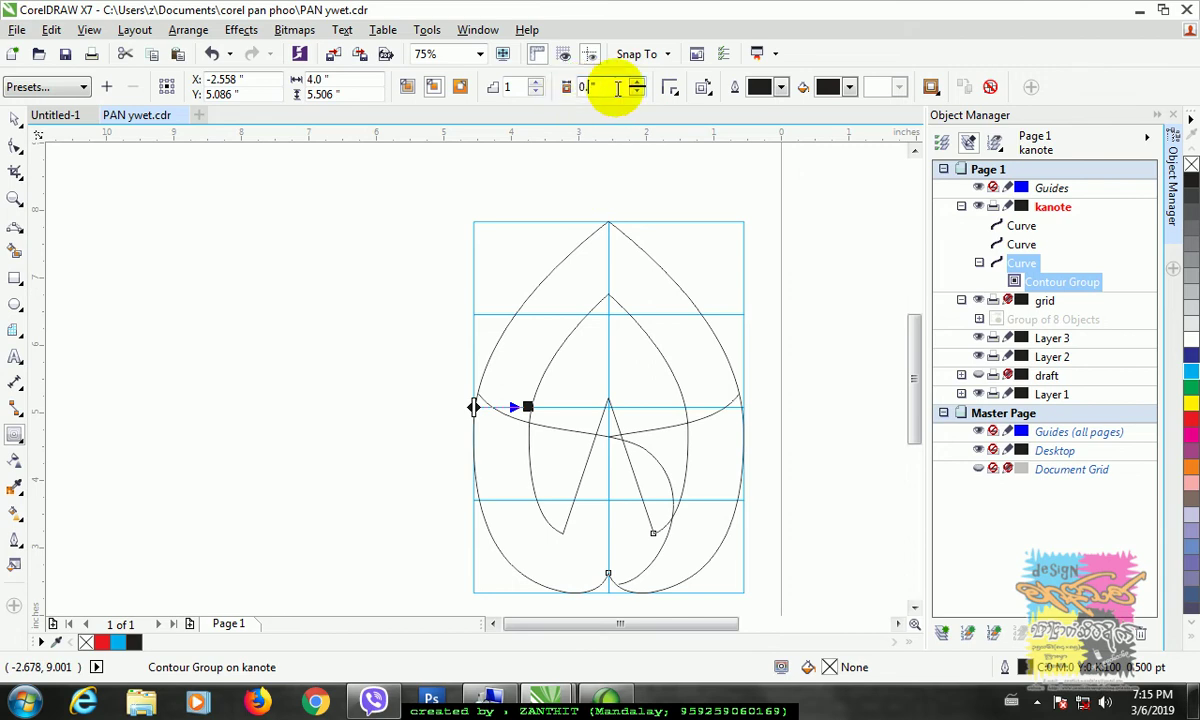
key("Return")
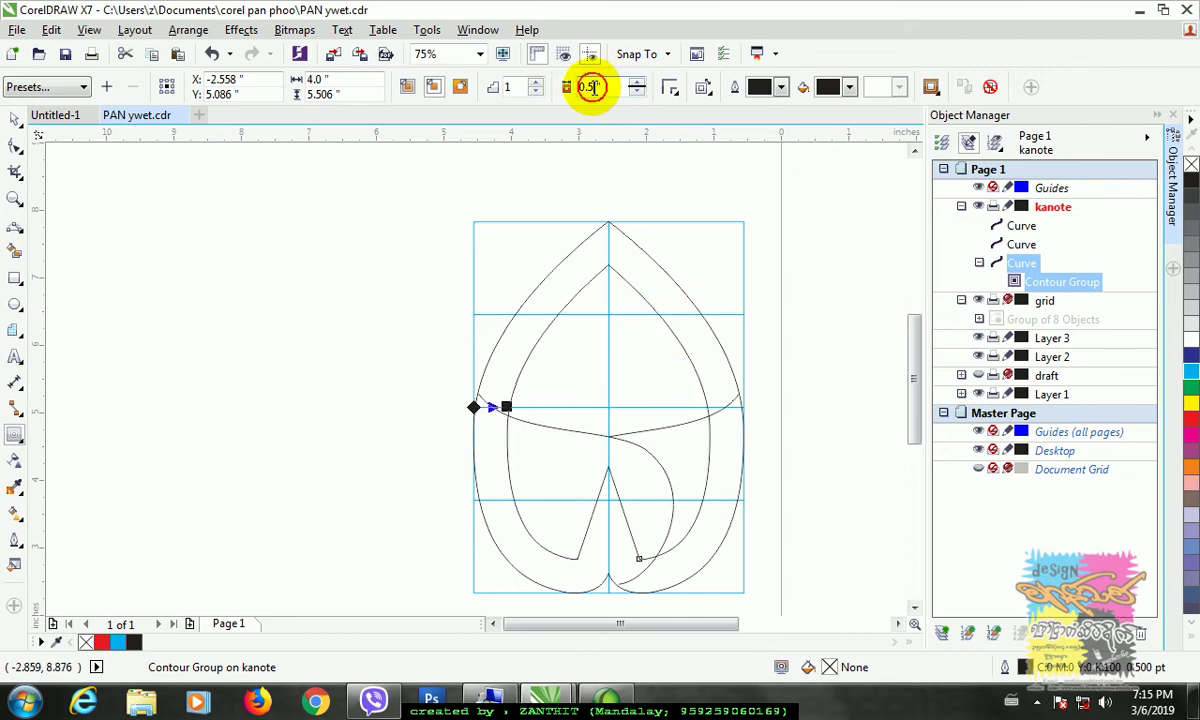
type("0.8")
key("Return")
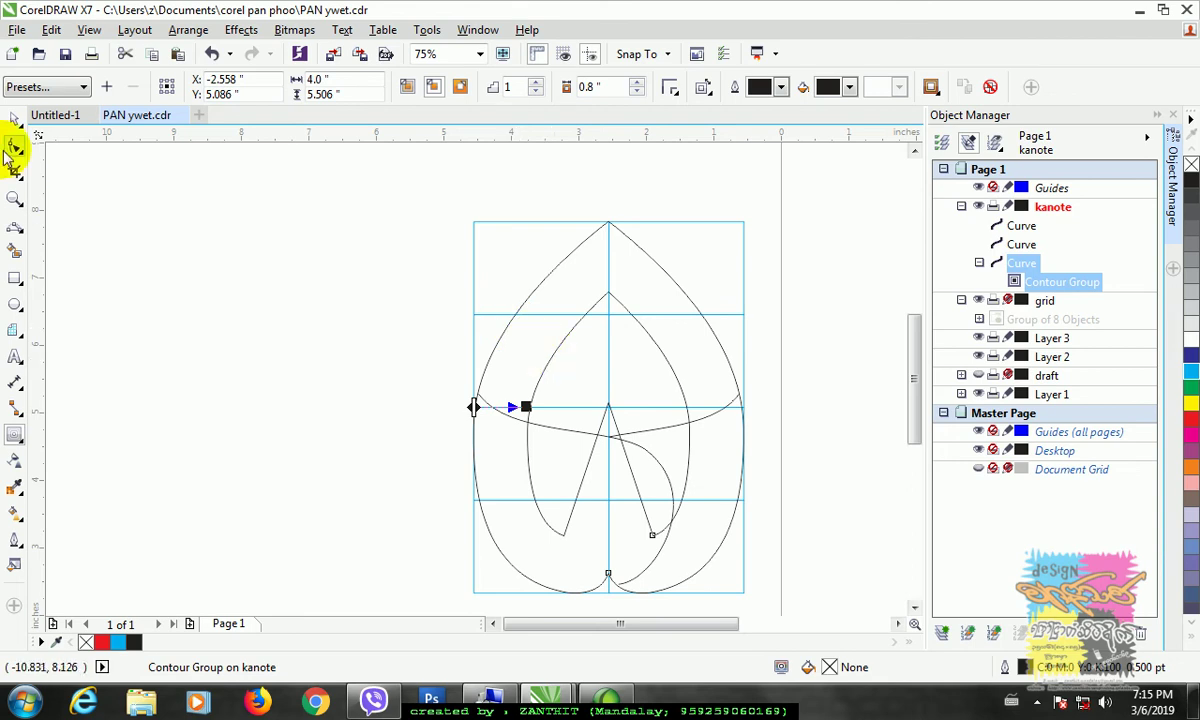
Break the contour group apart so the inner contour is a separate curve from the leaf outline, and deselect everything.
left_click(15, 120)
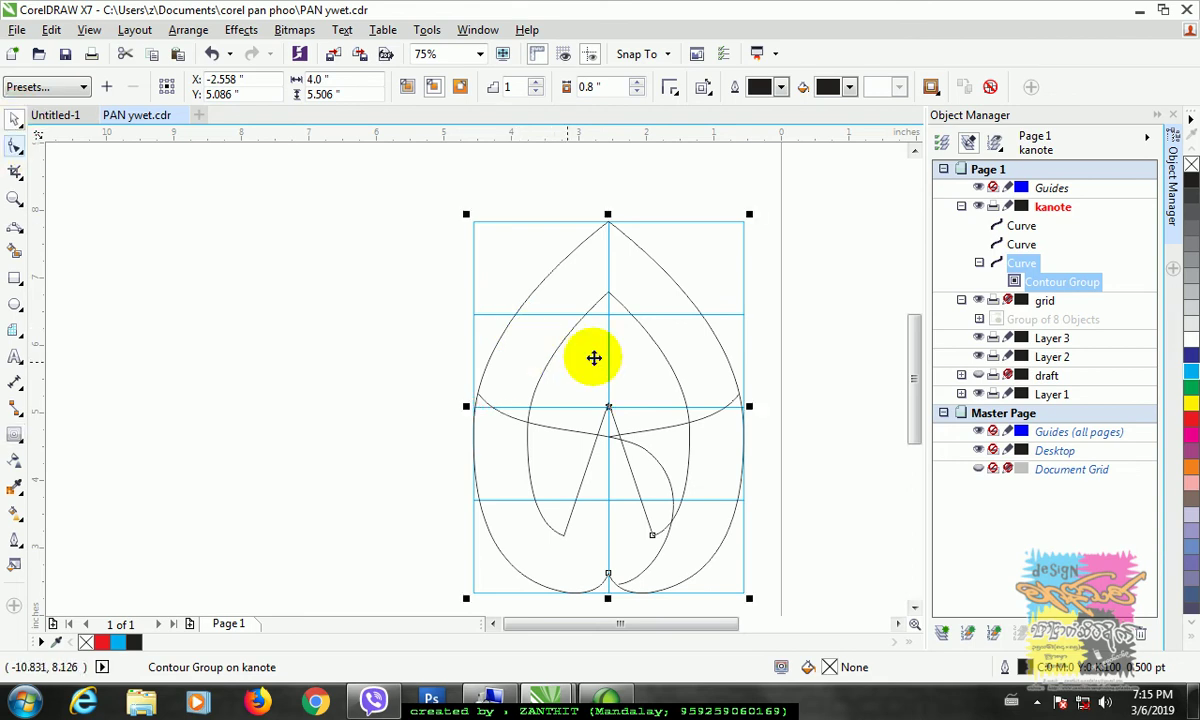
left_click(415, 295)
left_click(572, 330)
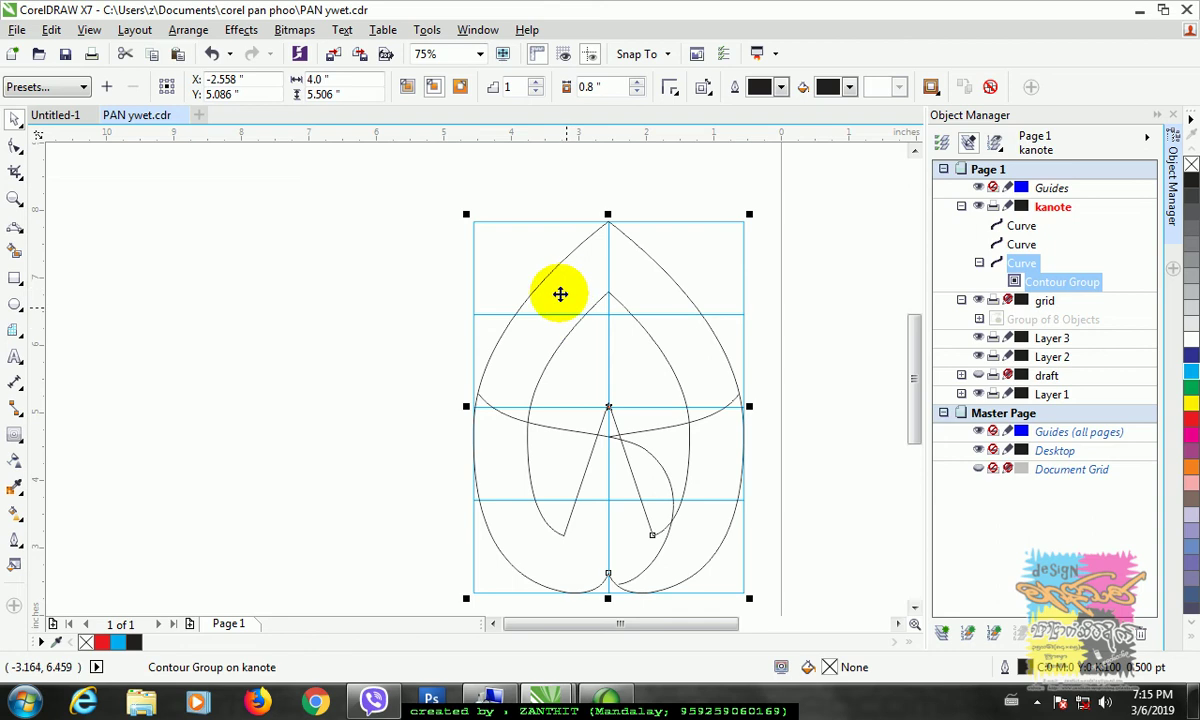
left_click(550, 280)
left_click(556, 280)
left_click(582, 316)
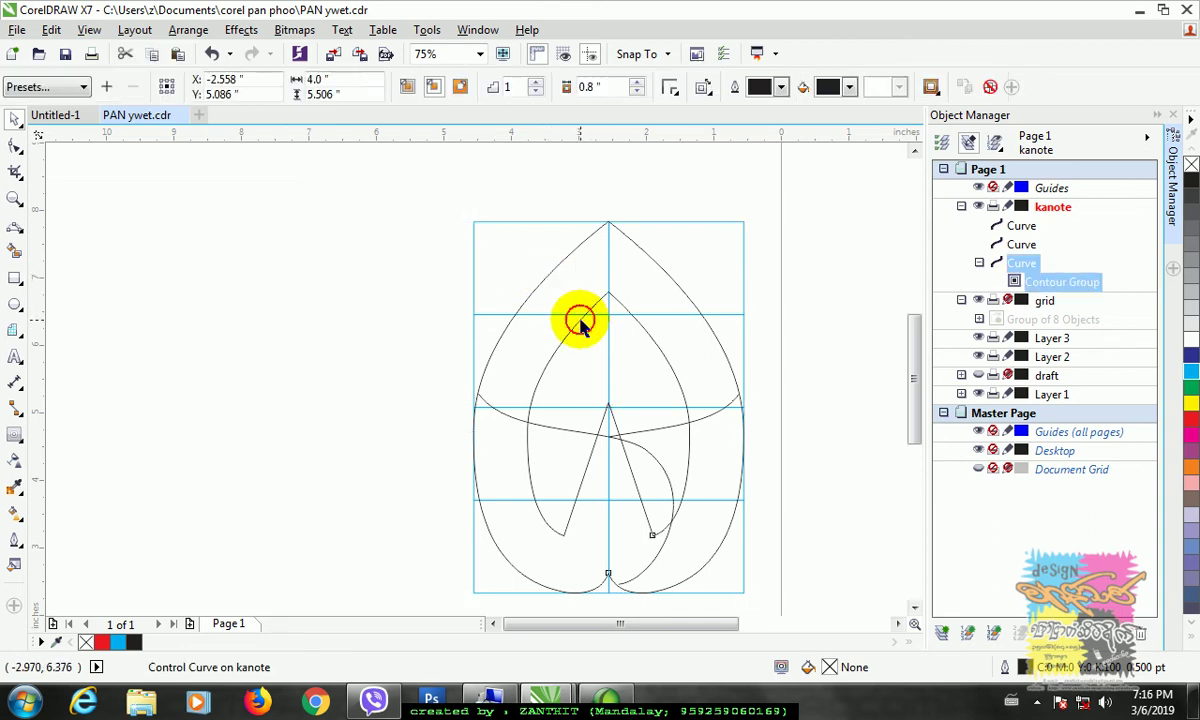
left_click(188, 30)
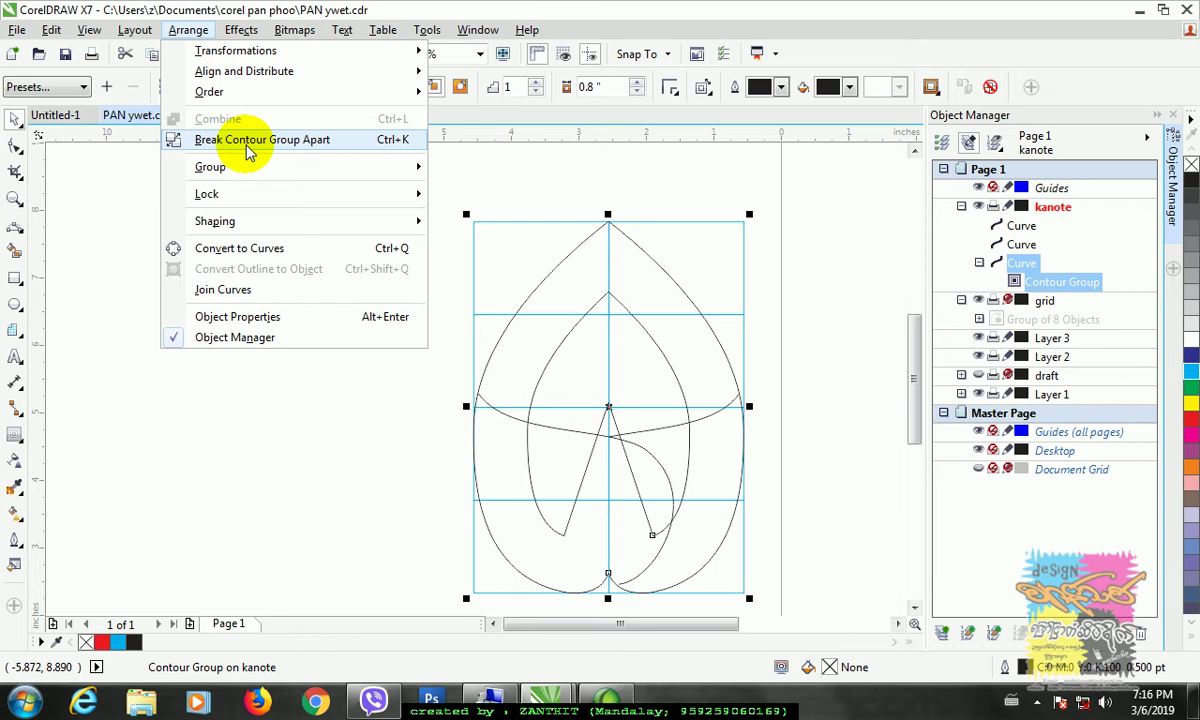
left_click(388, 145)
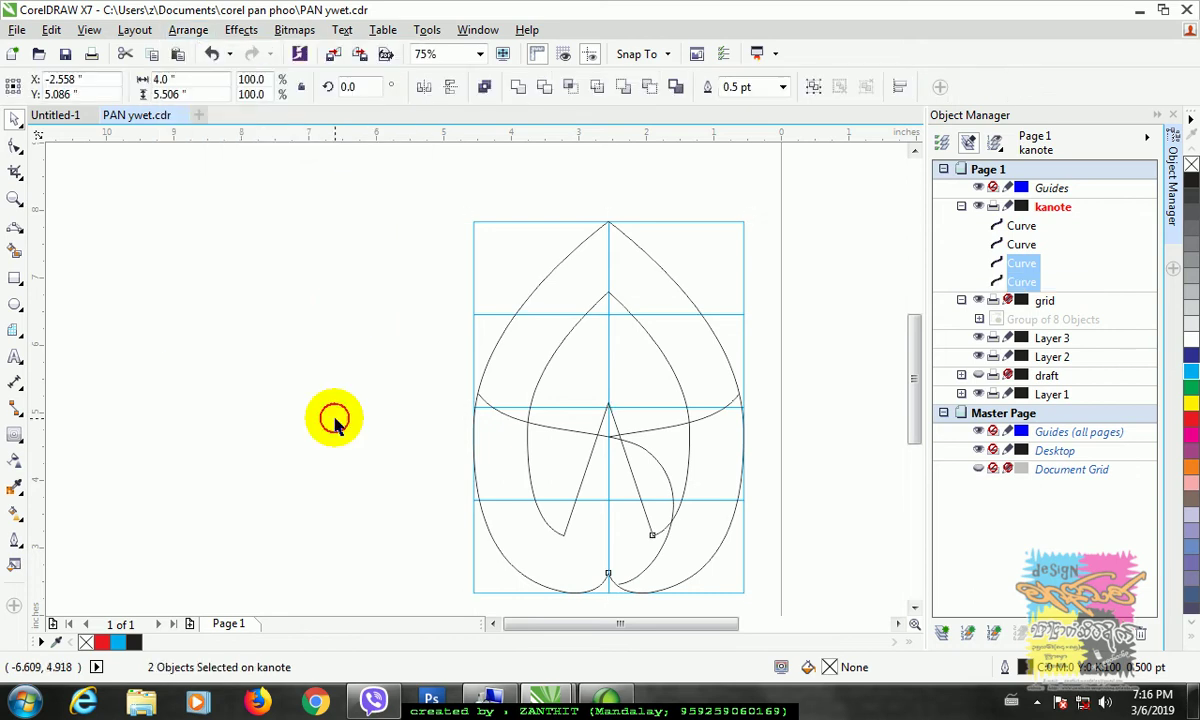
left_click(330, 418)
left_click_drag(531, 487, 567, 502)
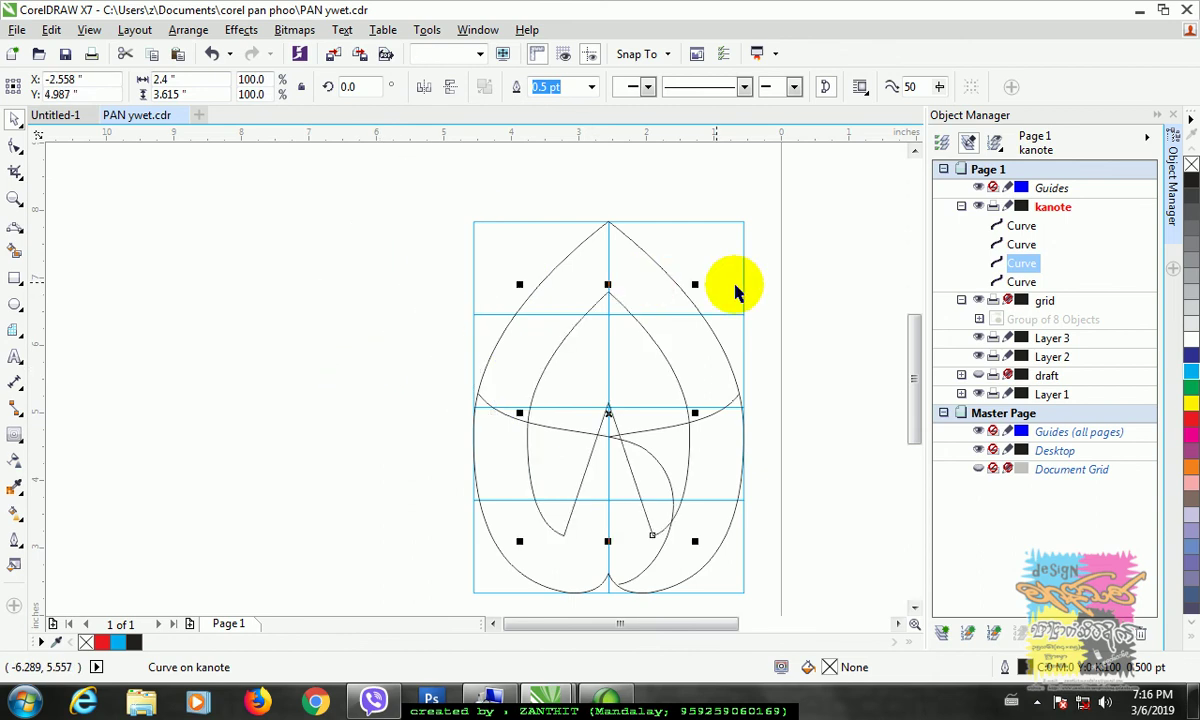
left_click(846, 367)
Add a node to the inner contour at each of its two side crossings with the inner curves.
scroll(731, 335, "up", 2)
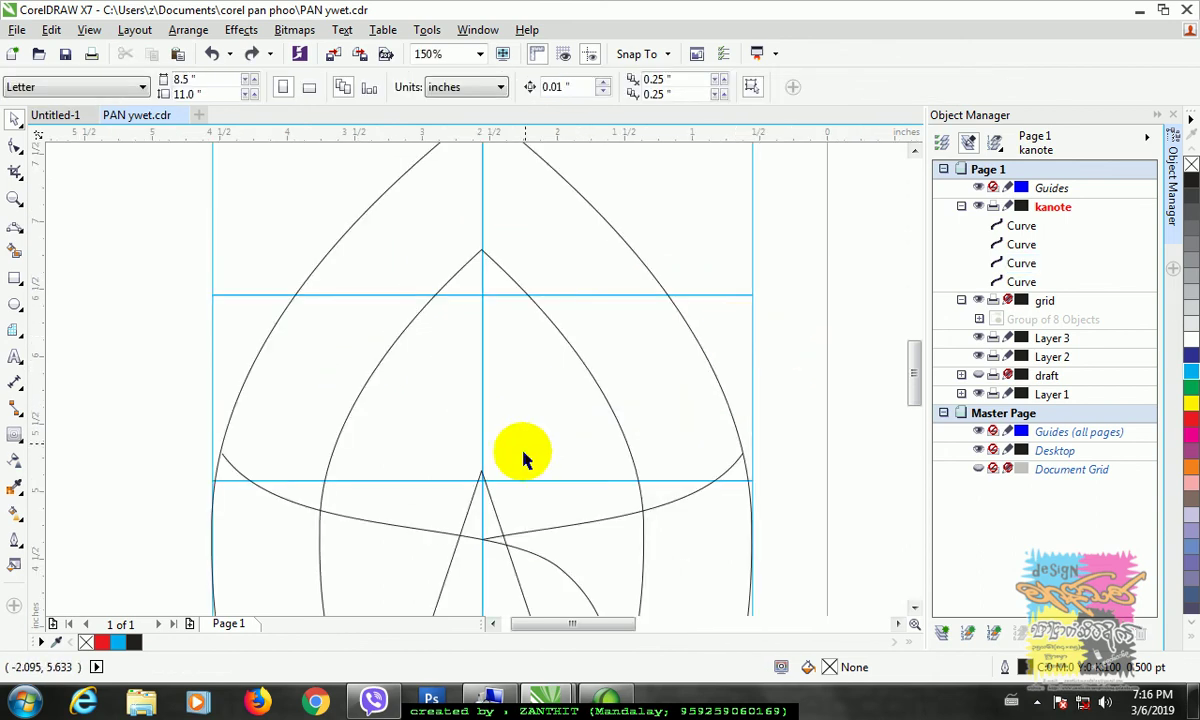
scroll(500, 485, "down", 2)
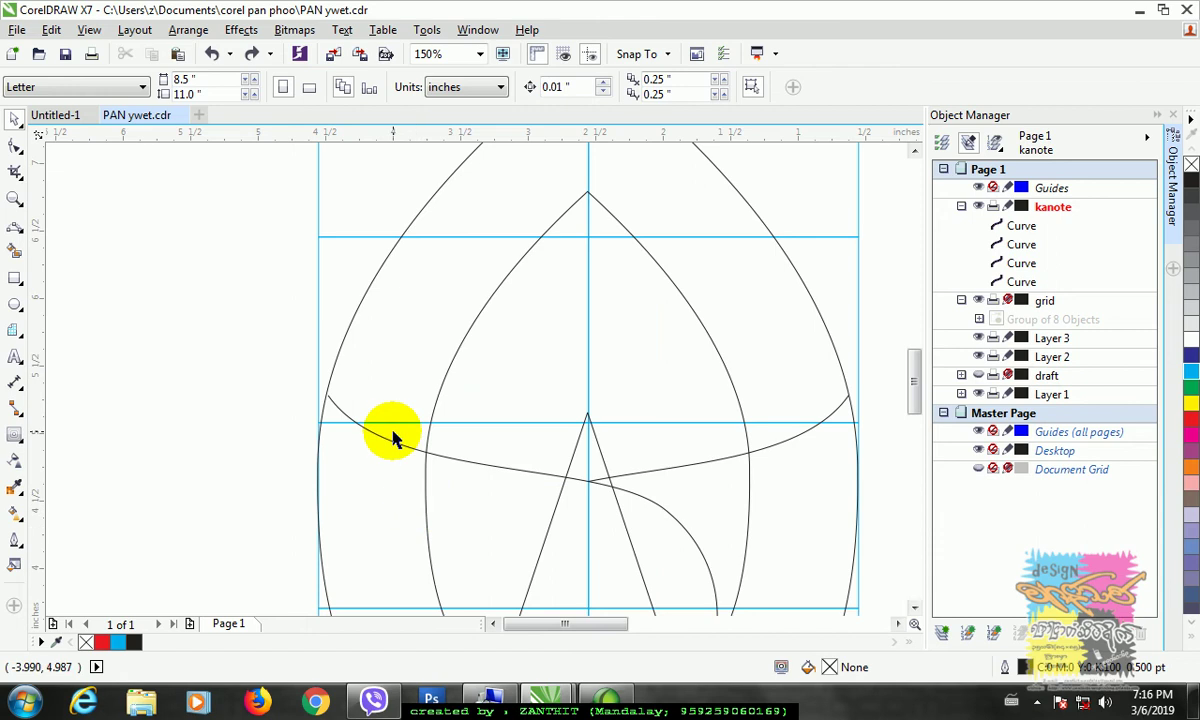
left_click(14, 146)
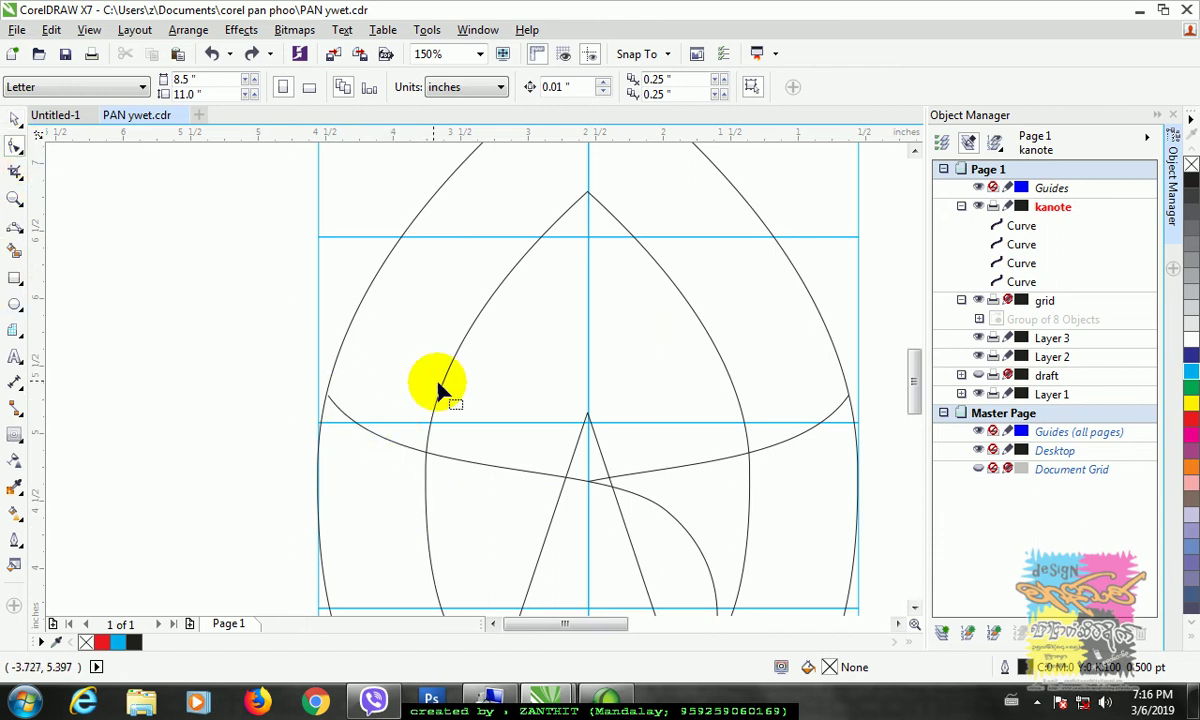
left_click(437, 388)
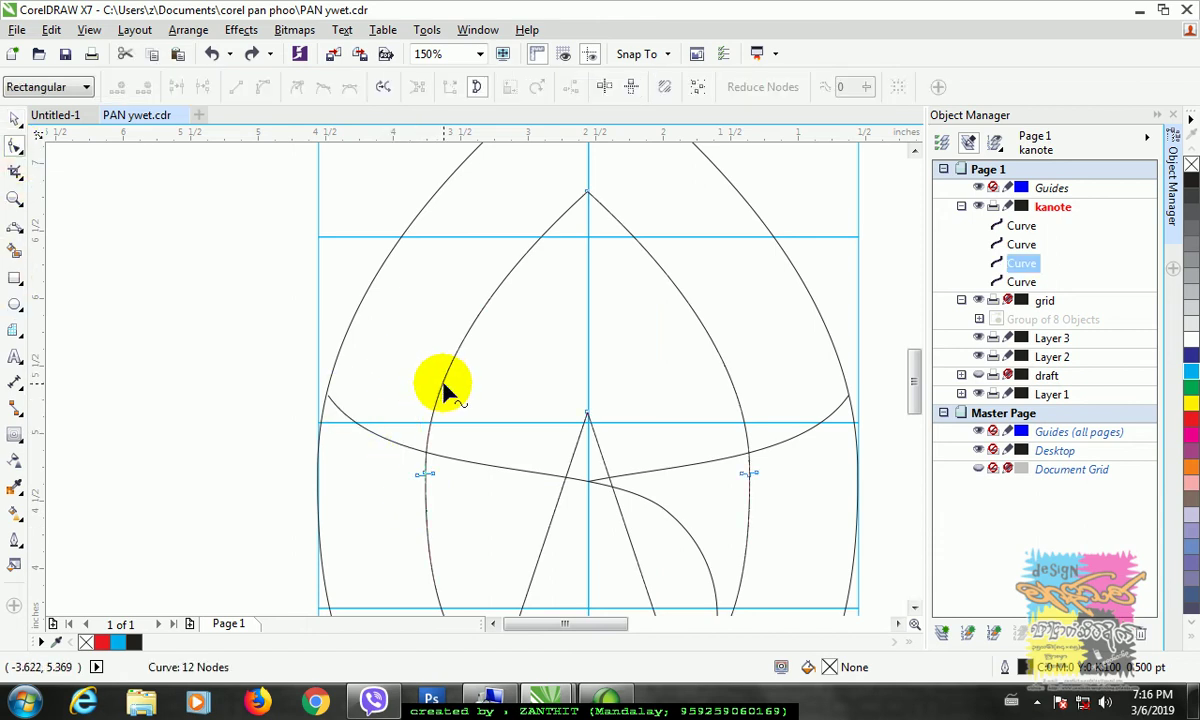
double_click(427, 457)
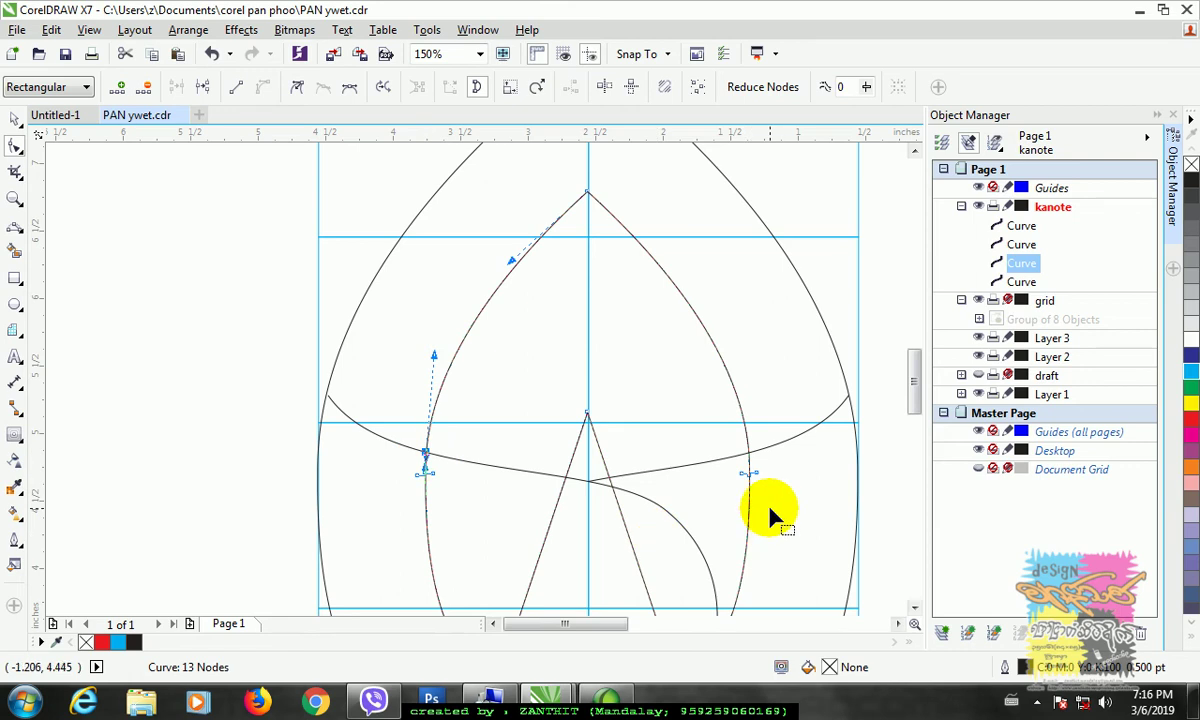
double_click(748, 457)
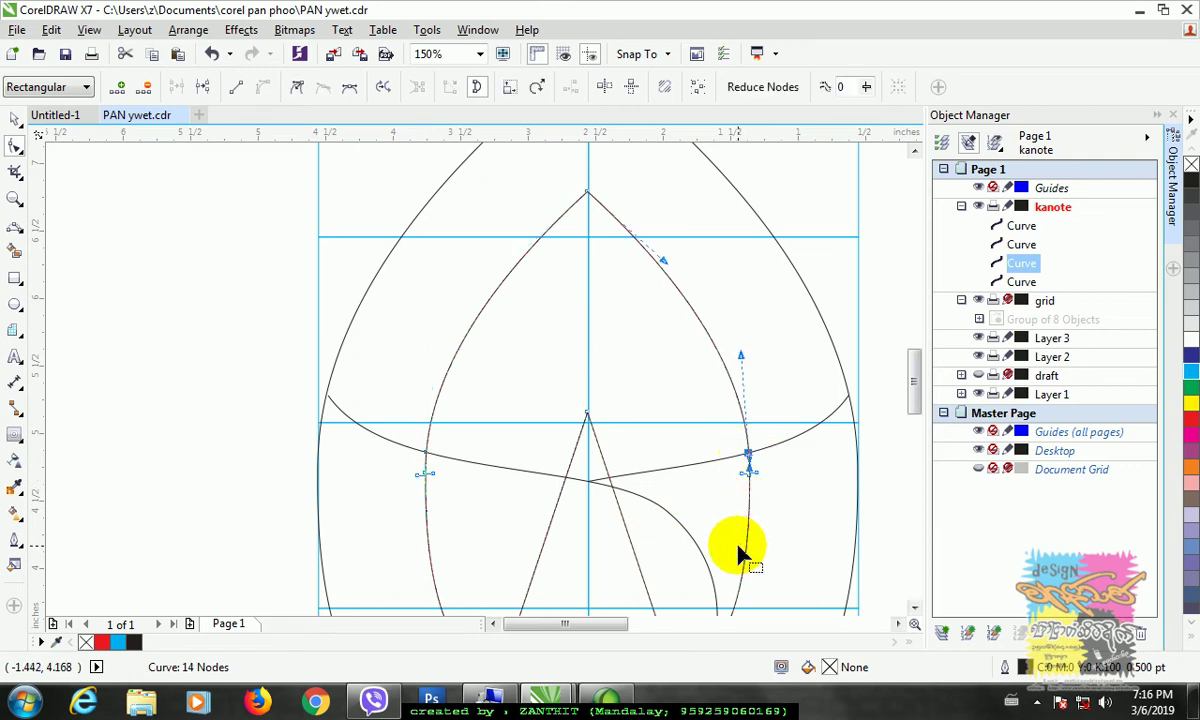
Cut the inner contour at its left crossing and remove its left side below that point.
left_click(425, 519)
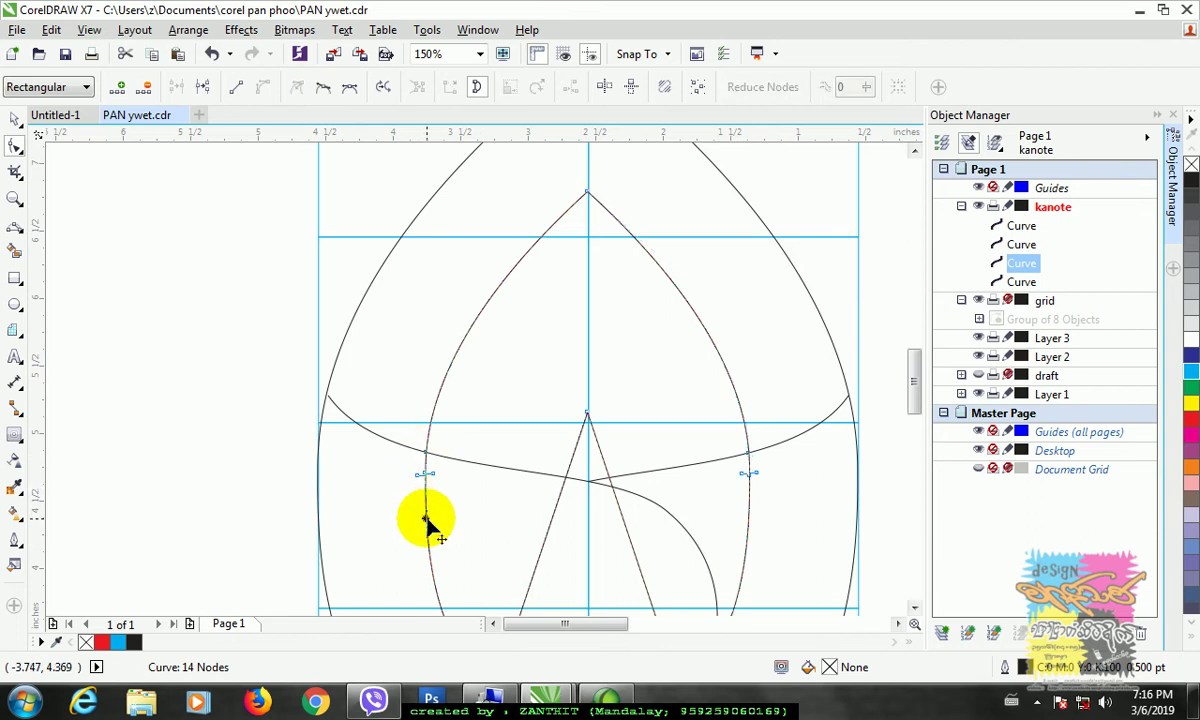
left_click(427, 460)
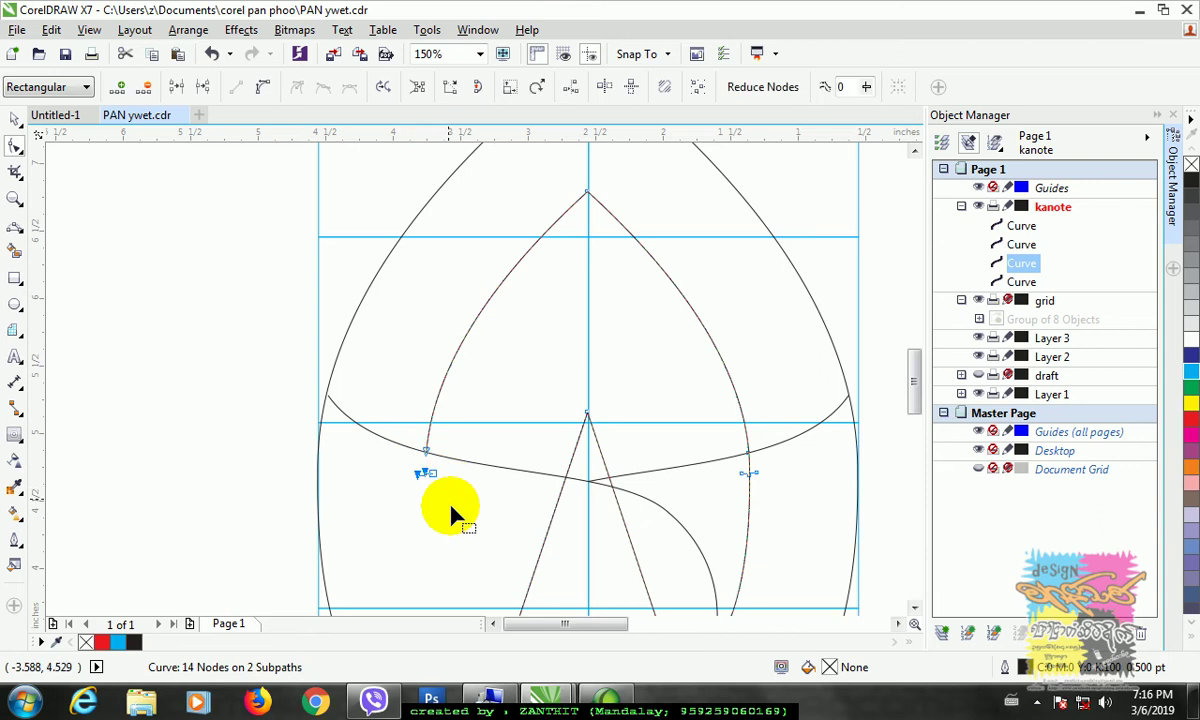
key("Delete")
Remove the inner contour's right side below its crossing with the mirrored inner curve, including the extra nodes there.
scroll(544, 558, "down", 2)
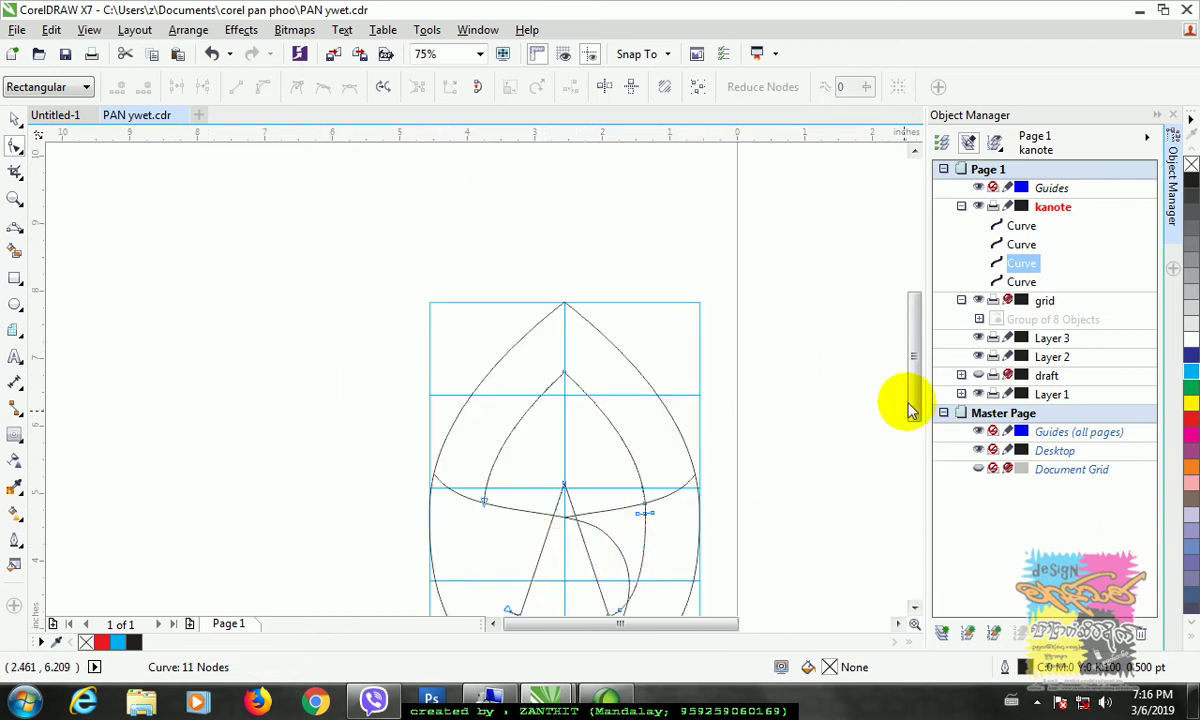
left_click_drag(911, 402, 911, 452)
left_click(644, 342)
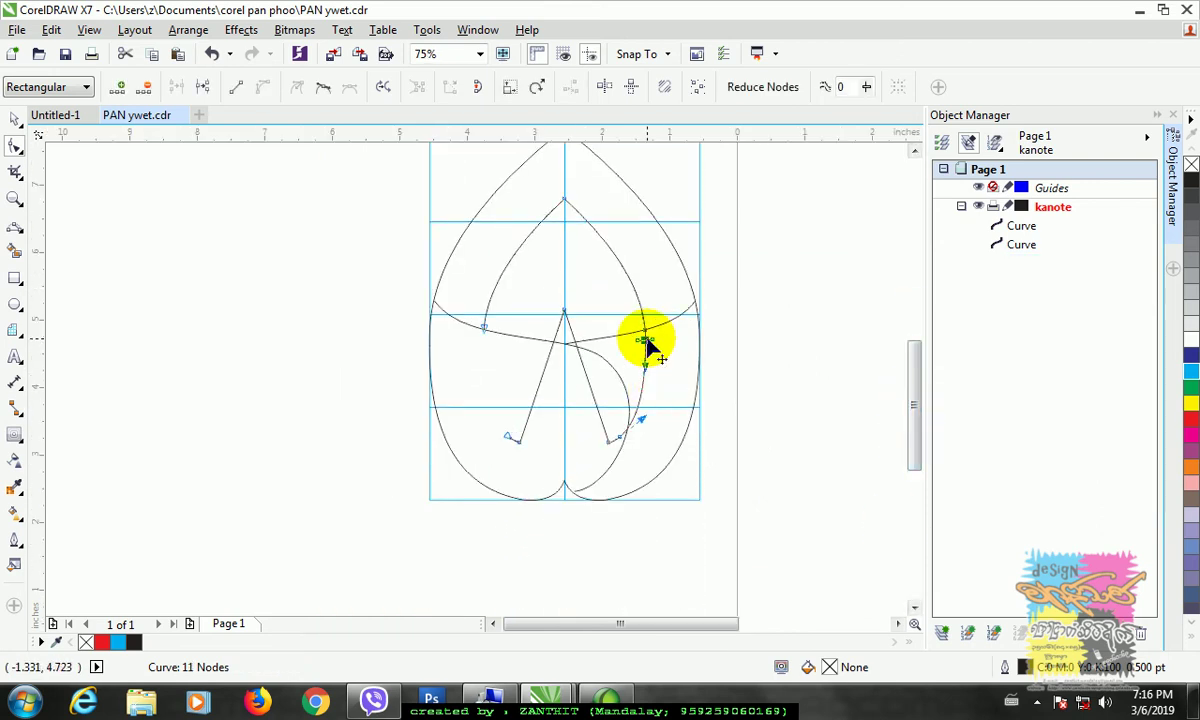
key("Delete")
key("Delete")
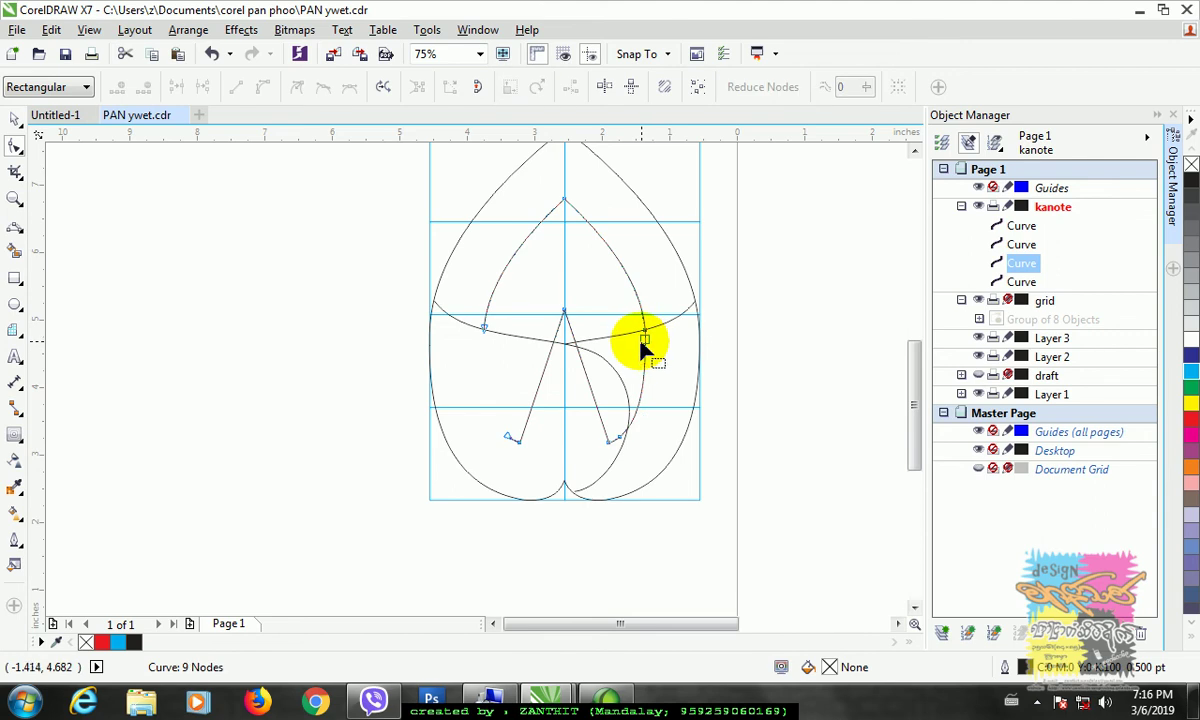
left_click(648, 348)
key("Delete")
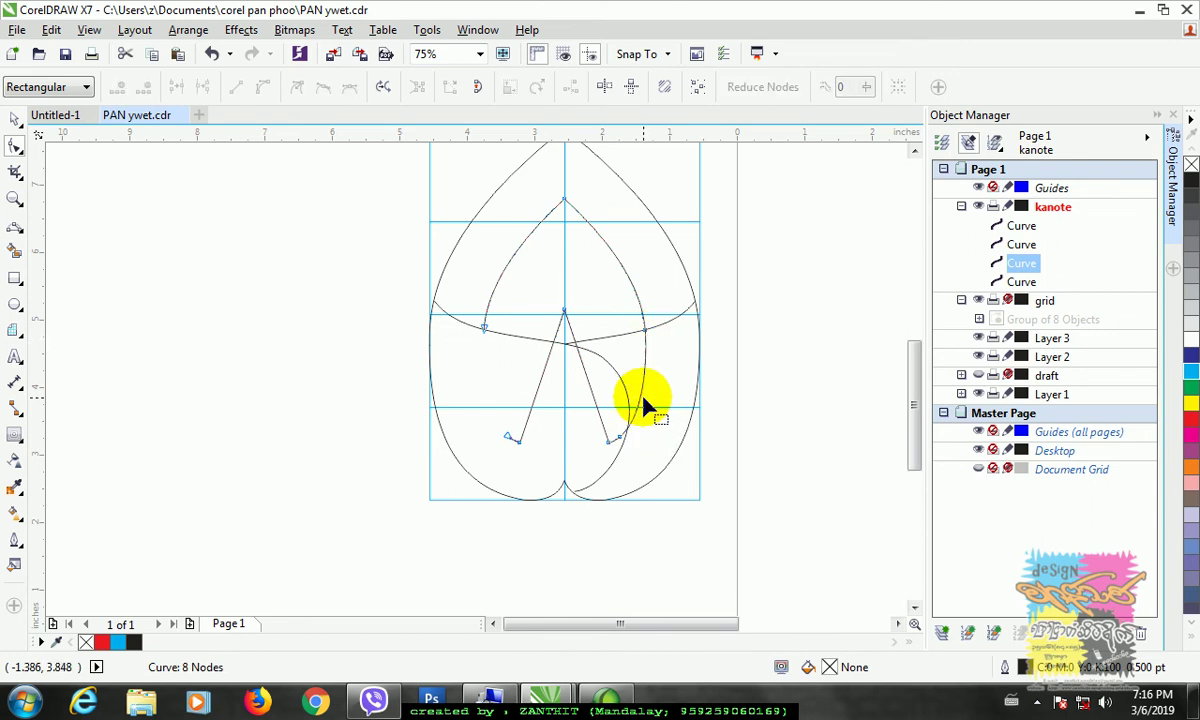
left_click(640, 398)
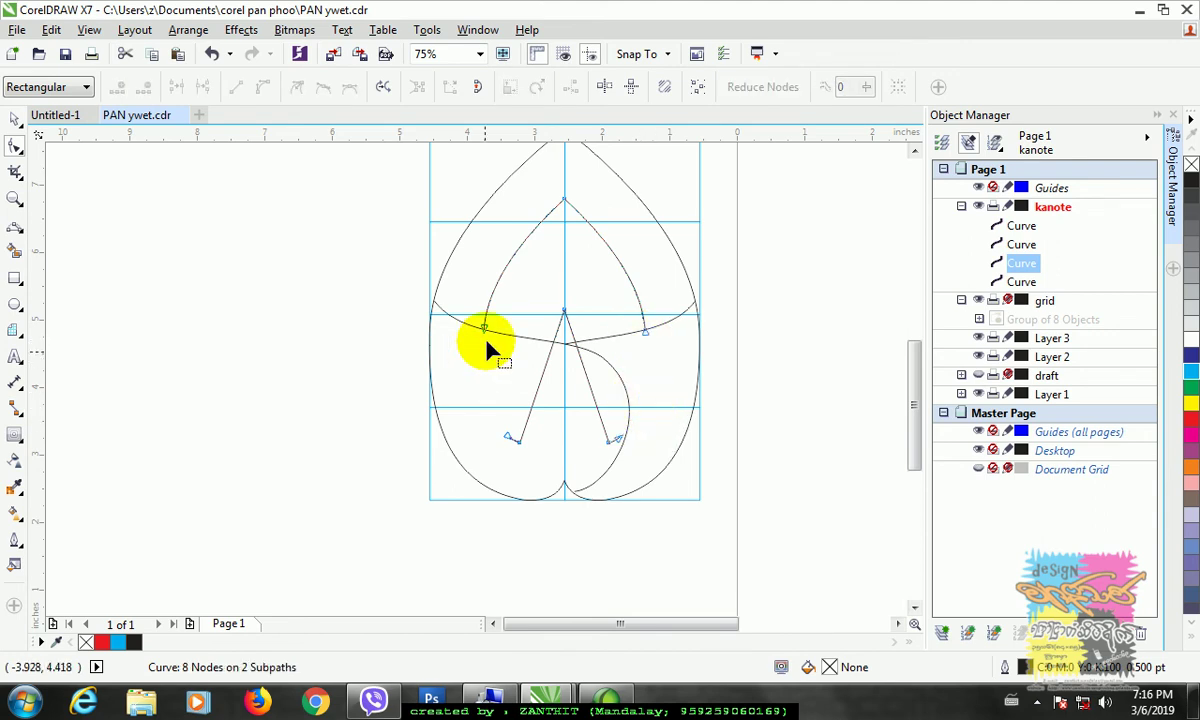
Delete the leftover V-shaped nodes of the inner contour, keeping only the pointed arch above the inner curves.
left_click(541, 380)
key("Delete")
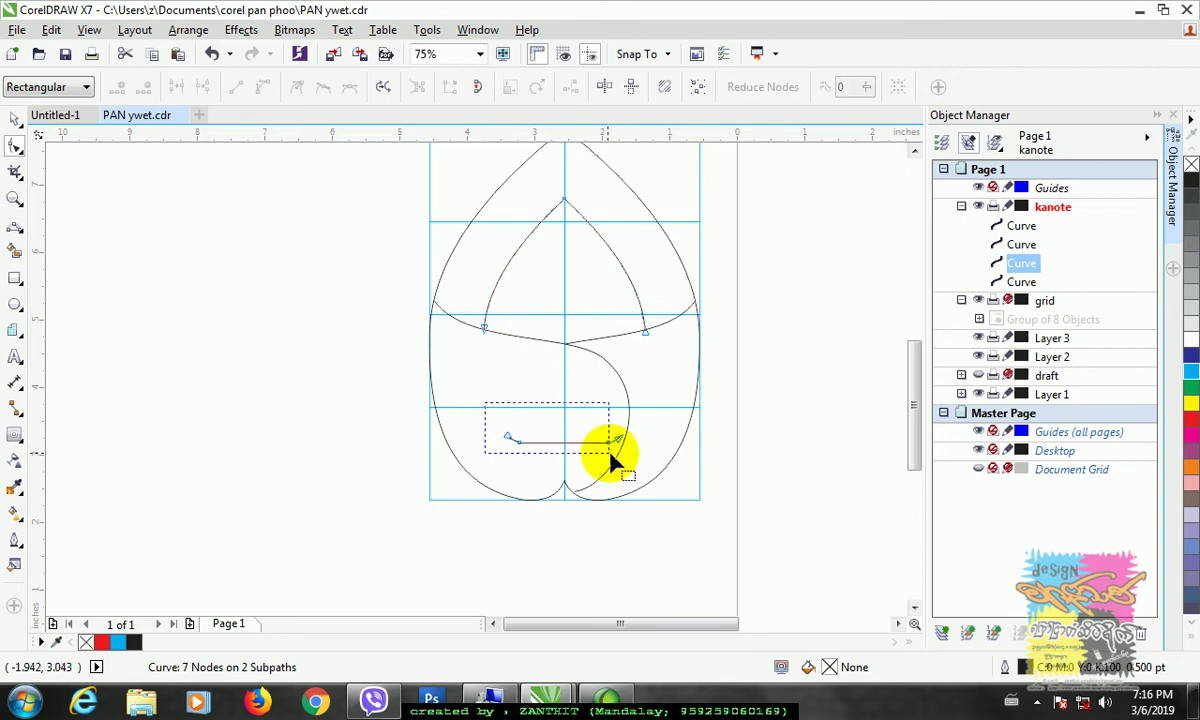
left_click_drag(610, 452, 628, 458)
key("Delete")
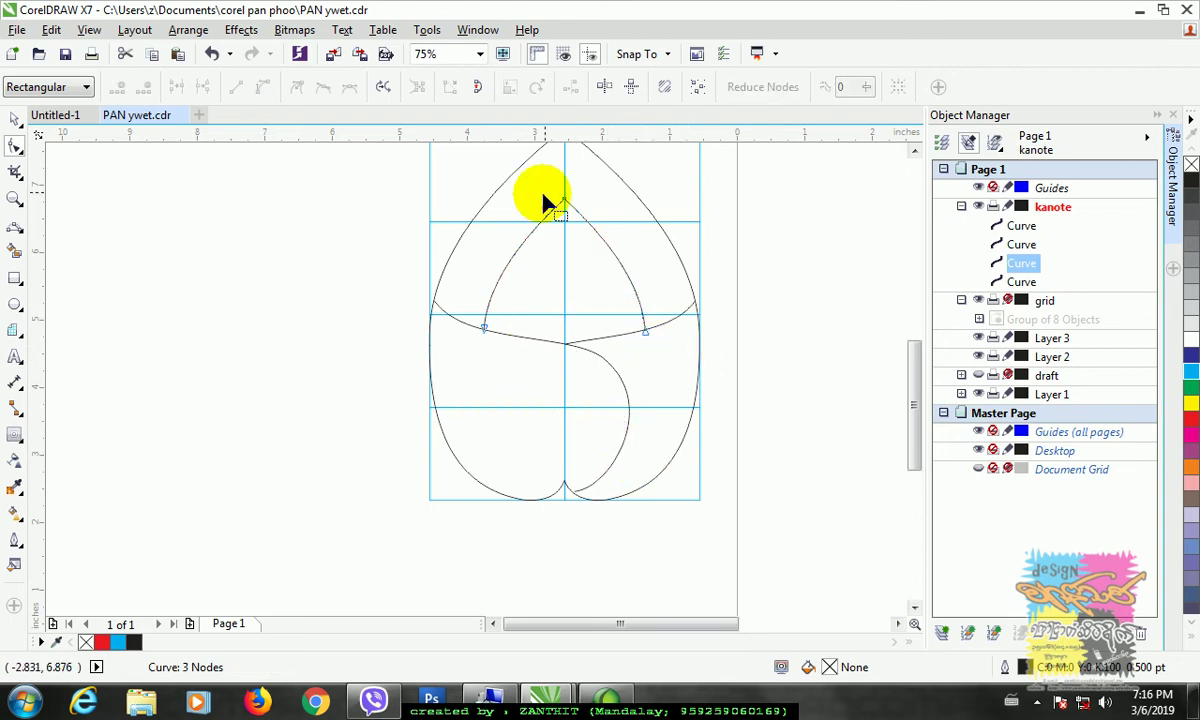
Add a node to the outer leaf outline where the left end of the inner curve meets it.
scroll(915, 423, "up", 2)
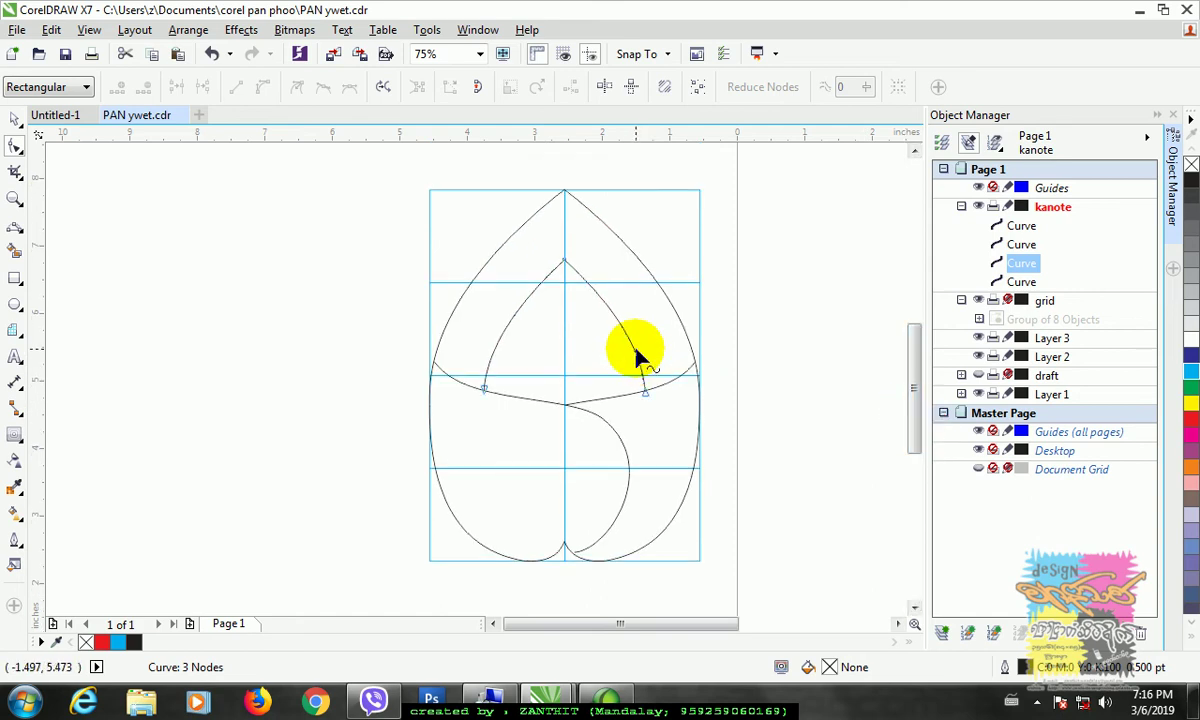
scroll(447, 358, "up", 2)
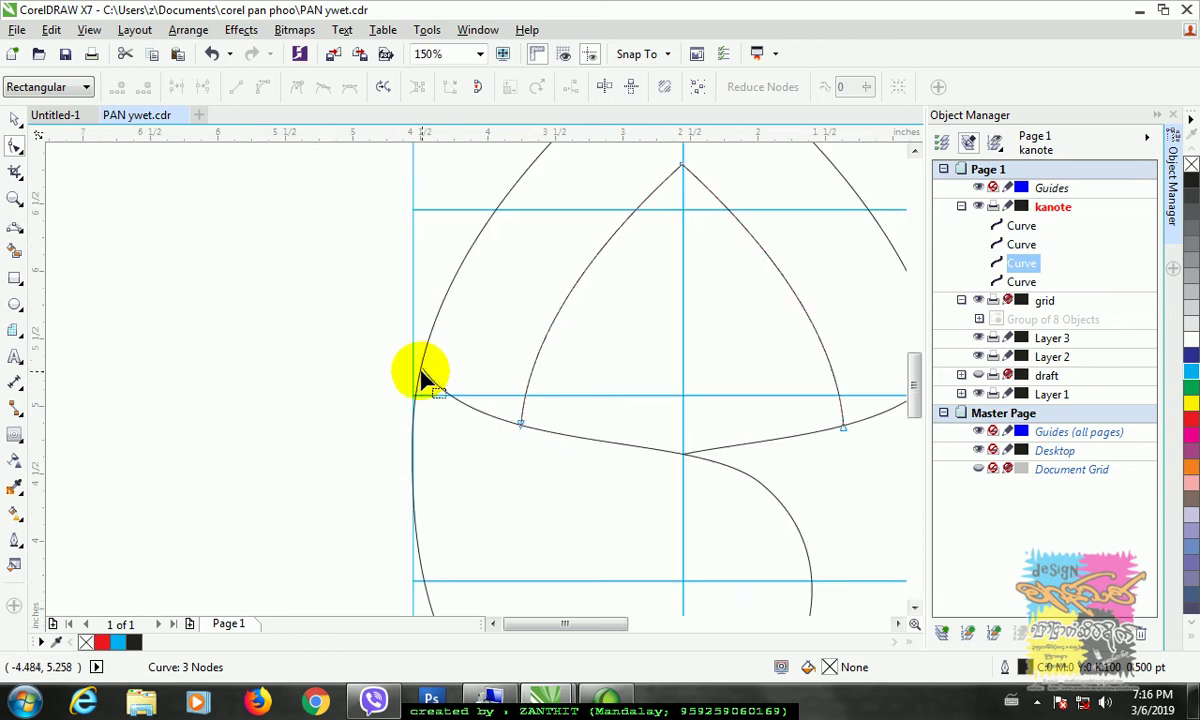
left_click(429, 356)
scroll(428, 358, "down", 2)
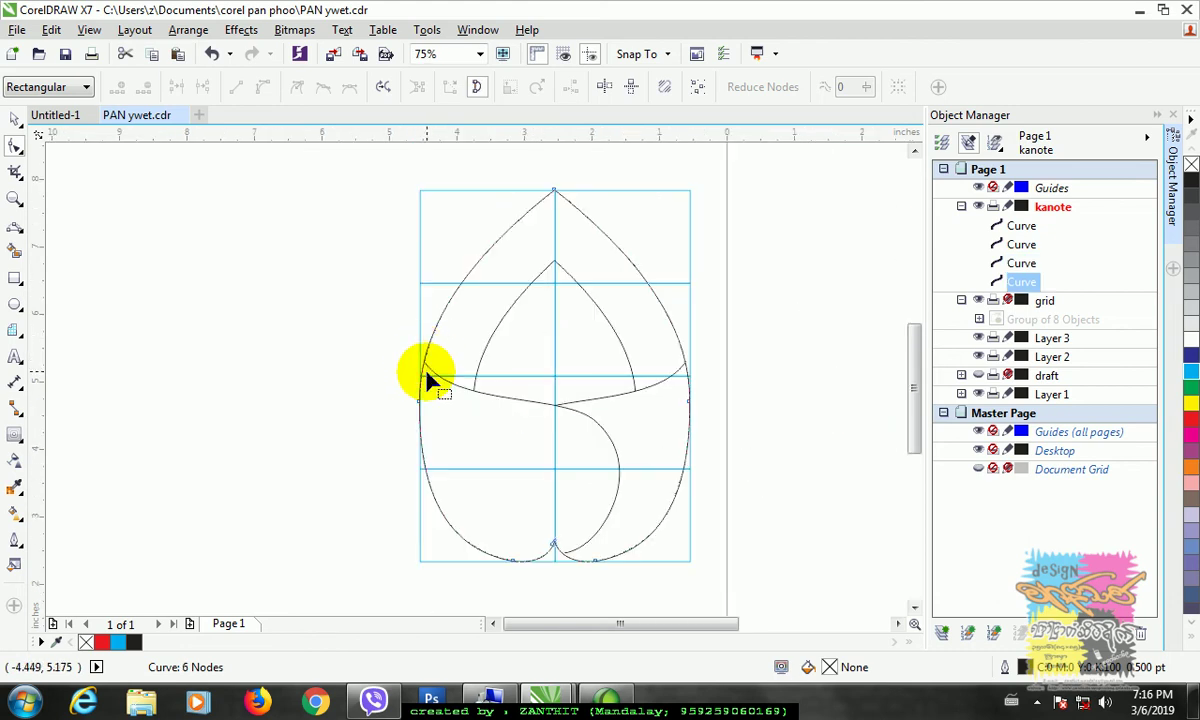
scroll(439, 373, "up", 2)
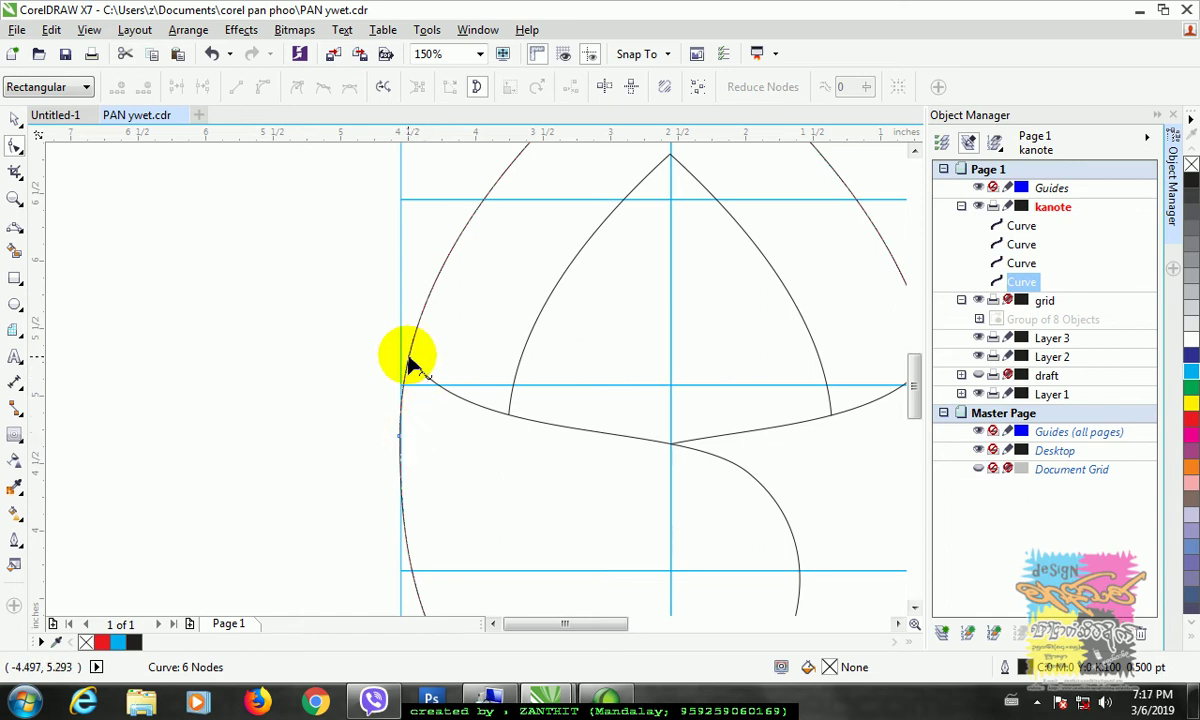
double_click(409, 357)
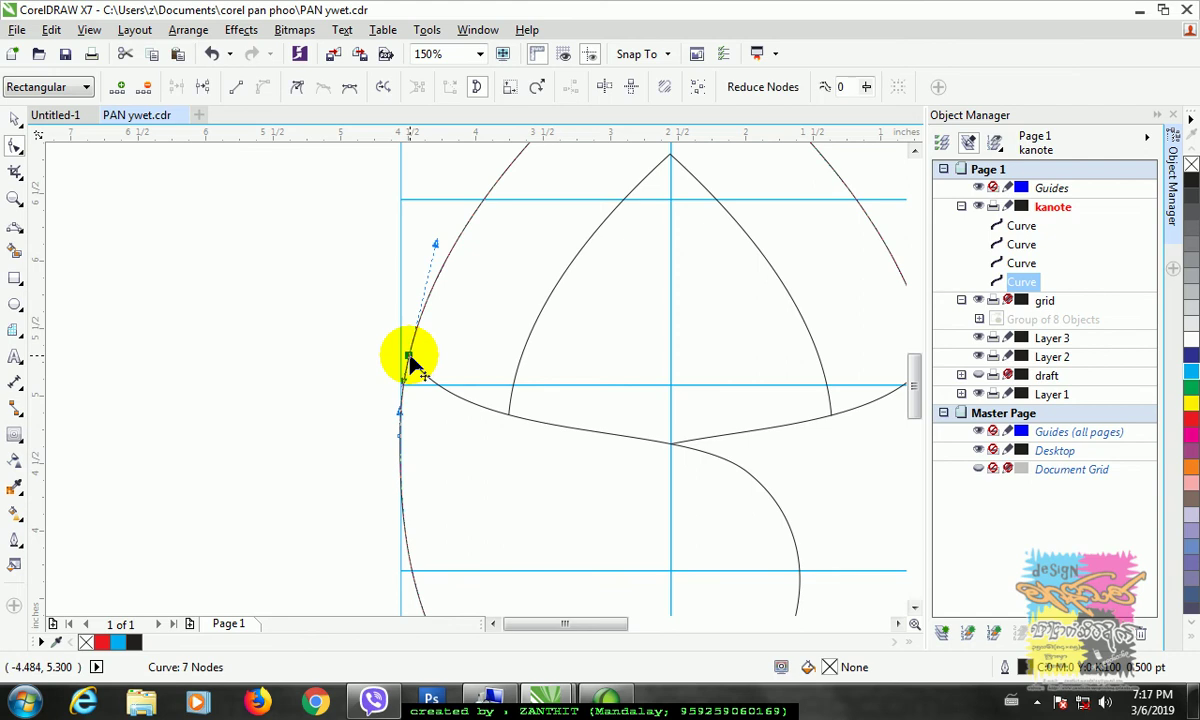
scroll(461, 356, "down", 2)
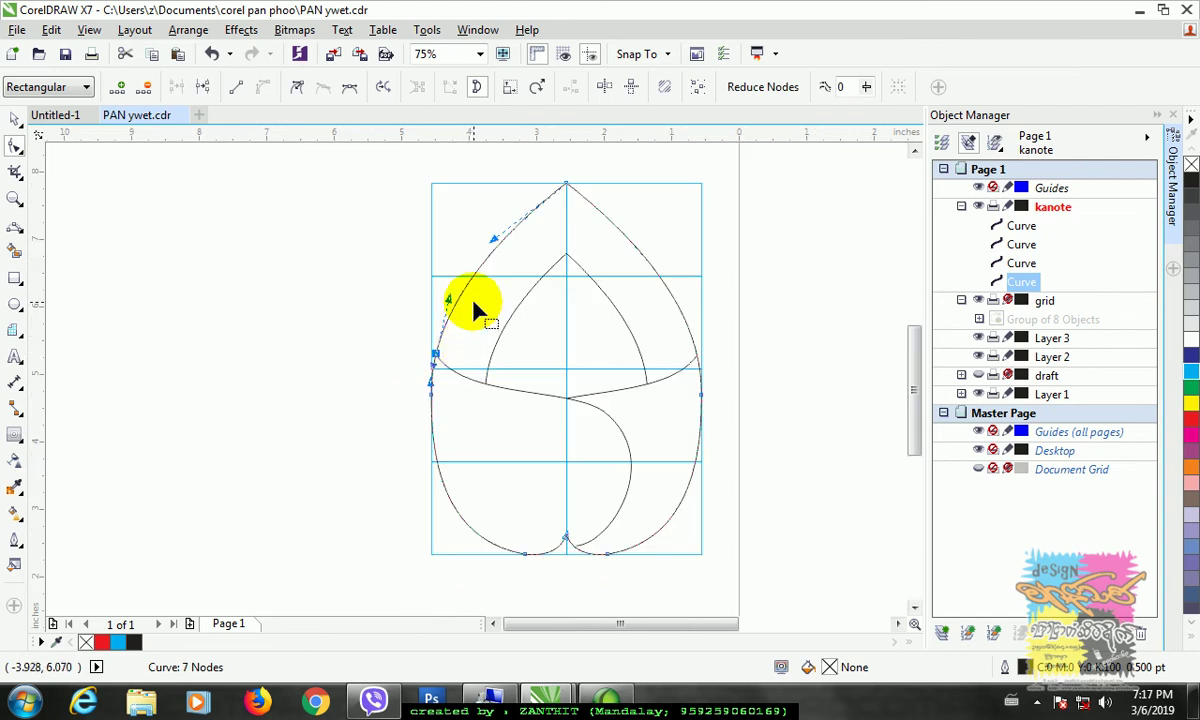
Add a node on the outer outline's upper left side and break the outline there and at the inner curve's left end.
double_click(500, 243)
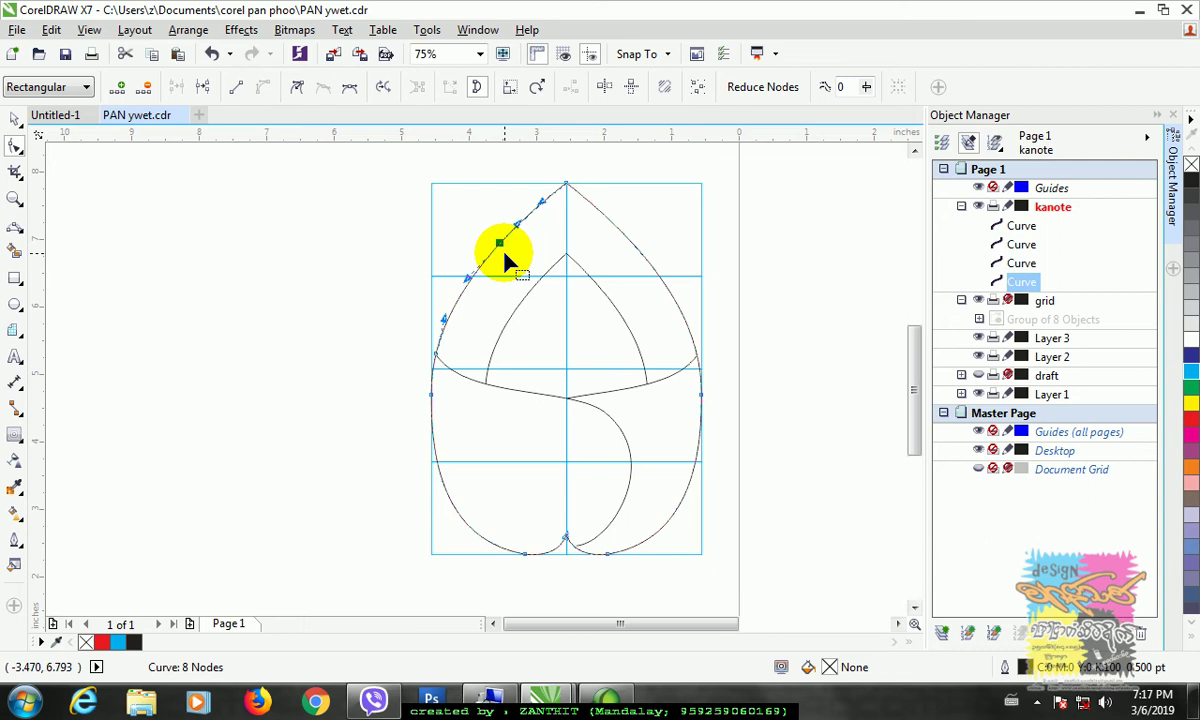
left_click(205, 88)
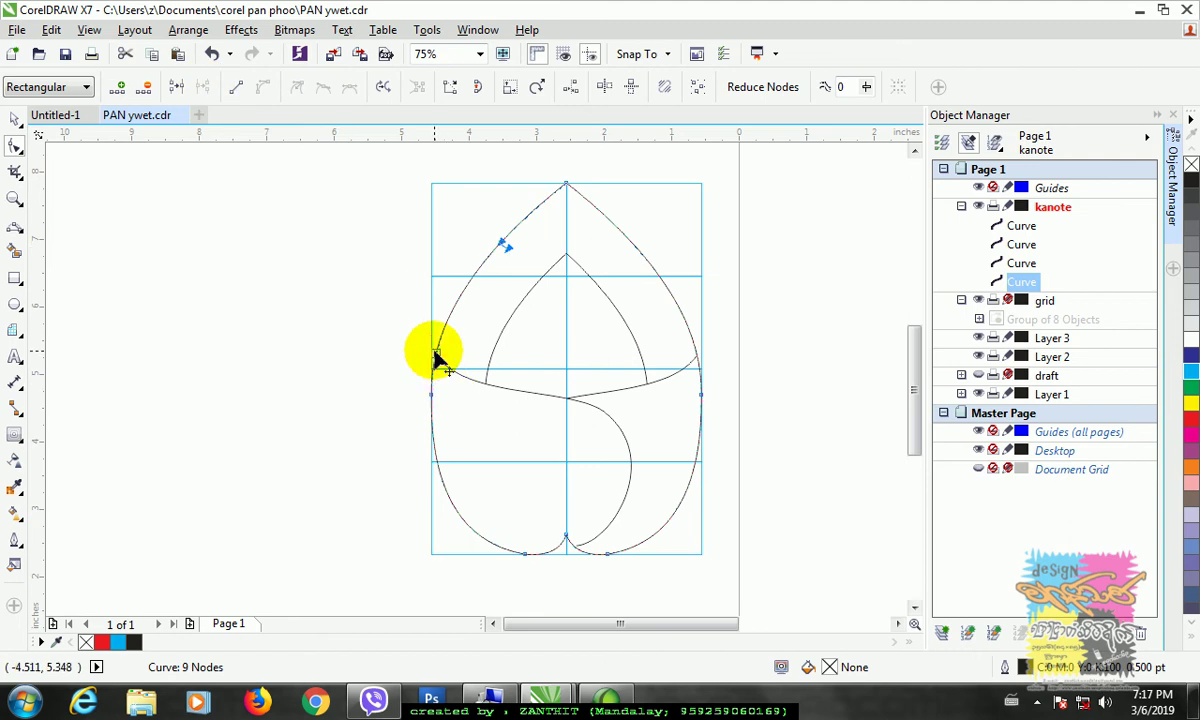
left_click(204, 88)
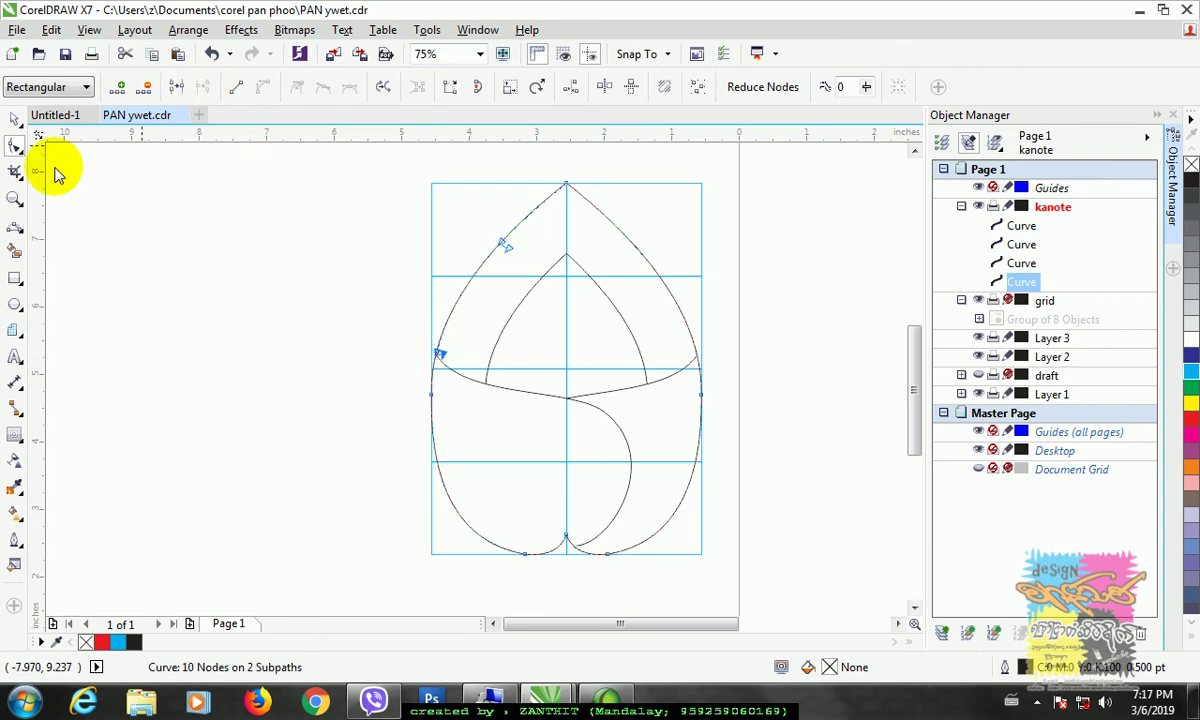
left_click(15, 120)
left_click(187, 289)
left_click(455, 301)
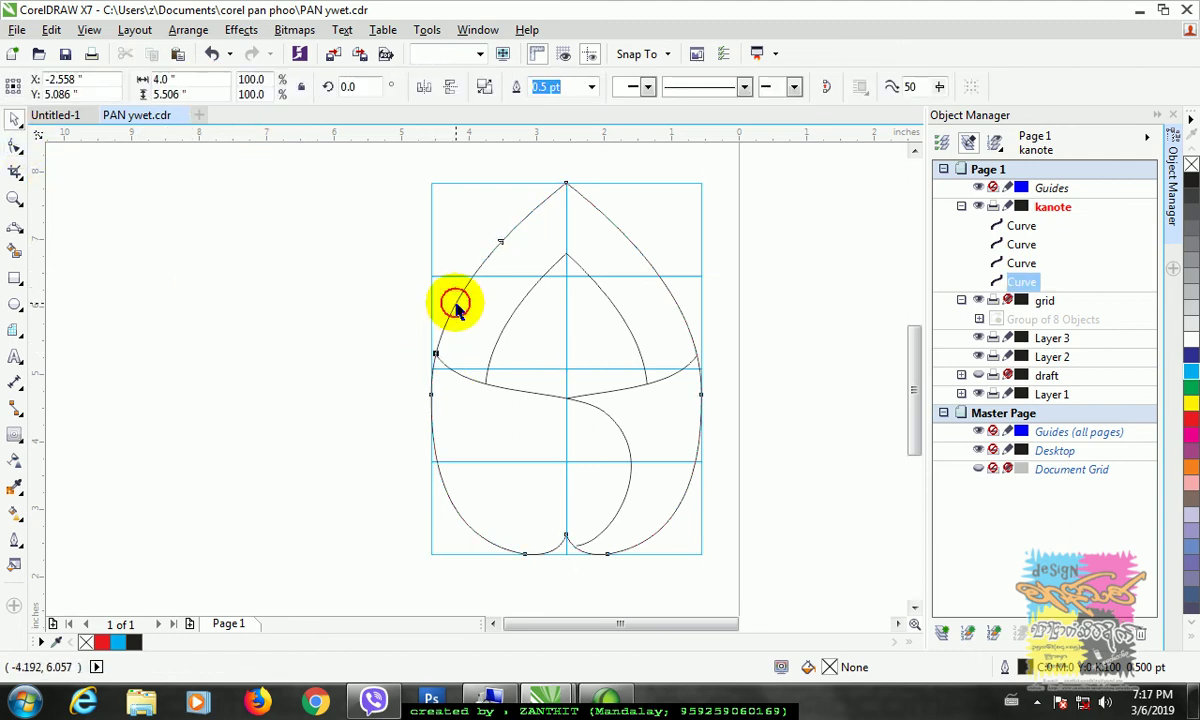
left_click_drag(456, 302, 410, 294)
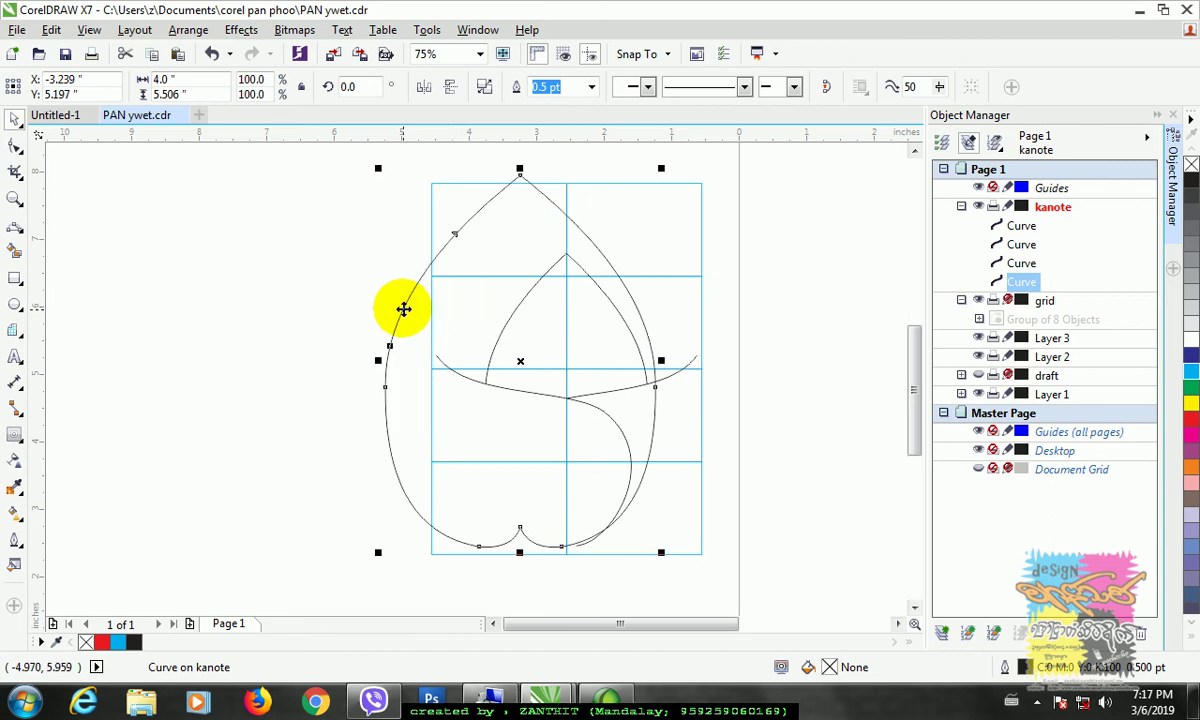
key("ctrl+z")
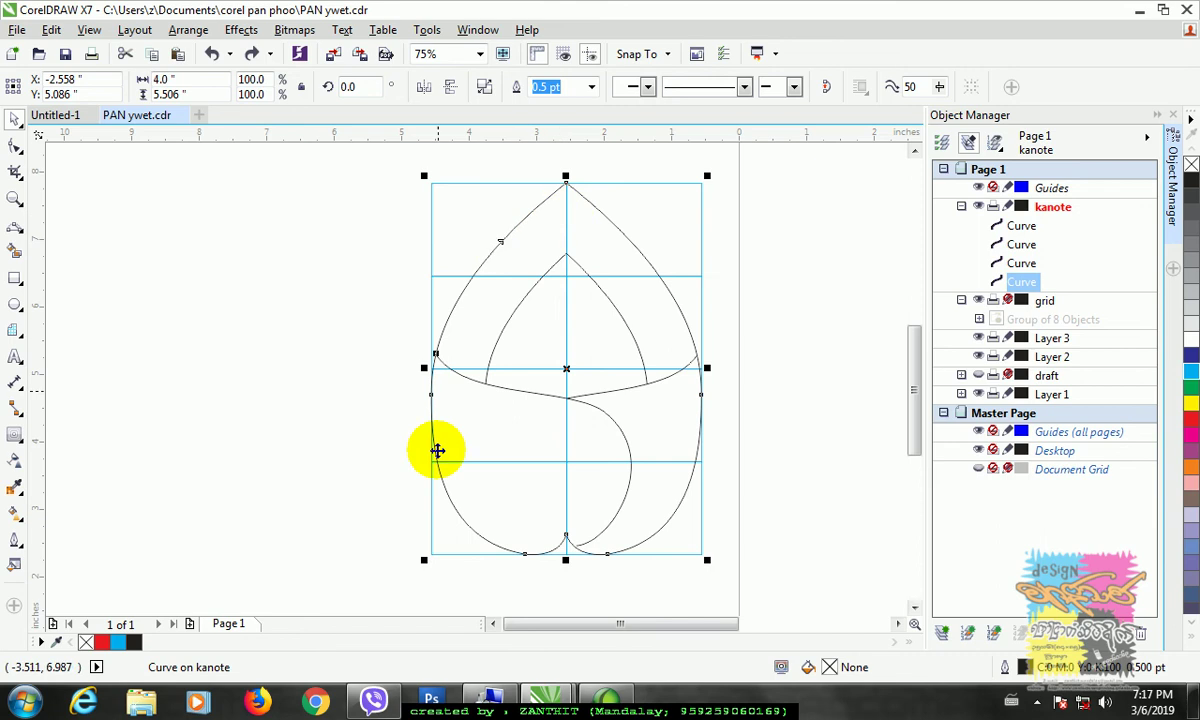
Break the outer outline curve apart so its cut upper-left segment becomes a separate curve.
left_click(188, 30)
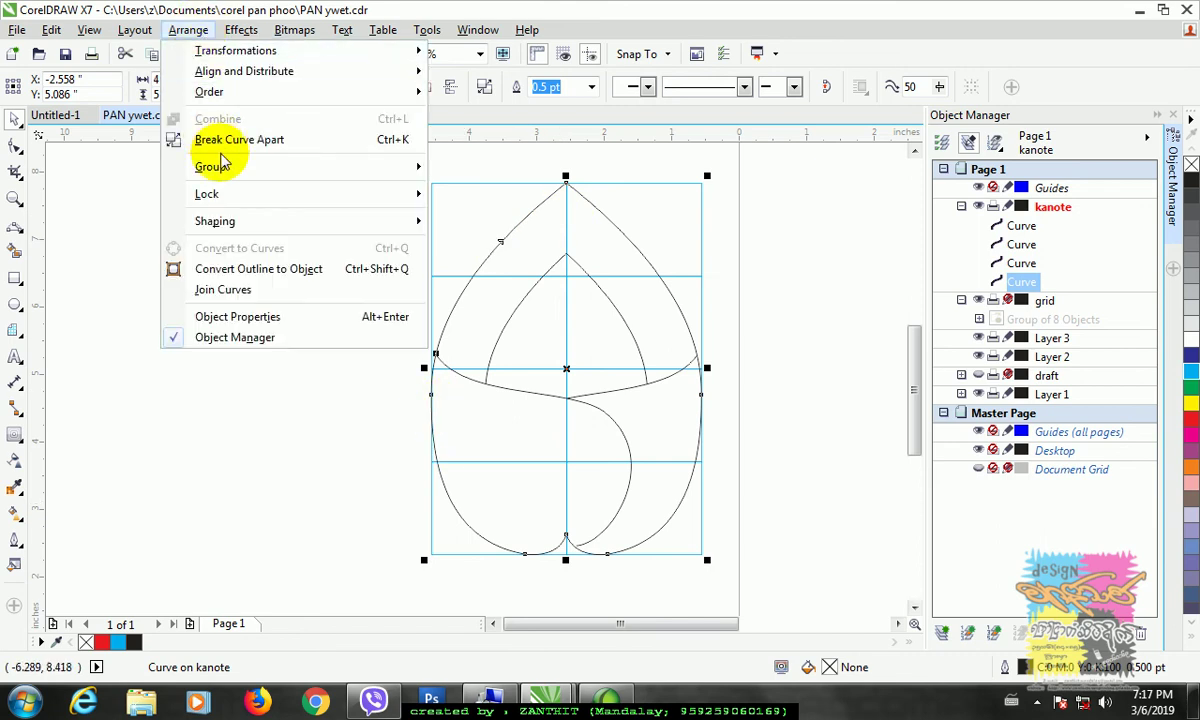
left_click(225, 142)
left_click(440, 338)
left_click(448, 330)
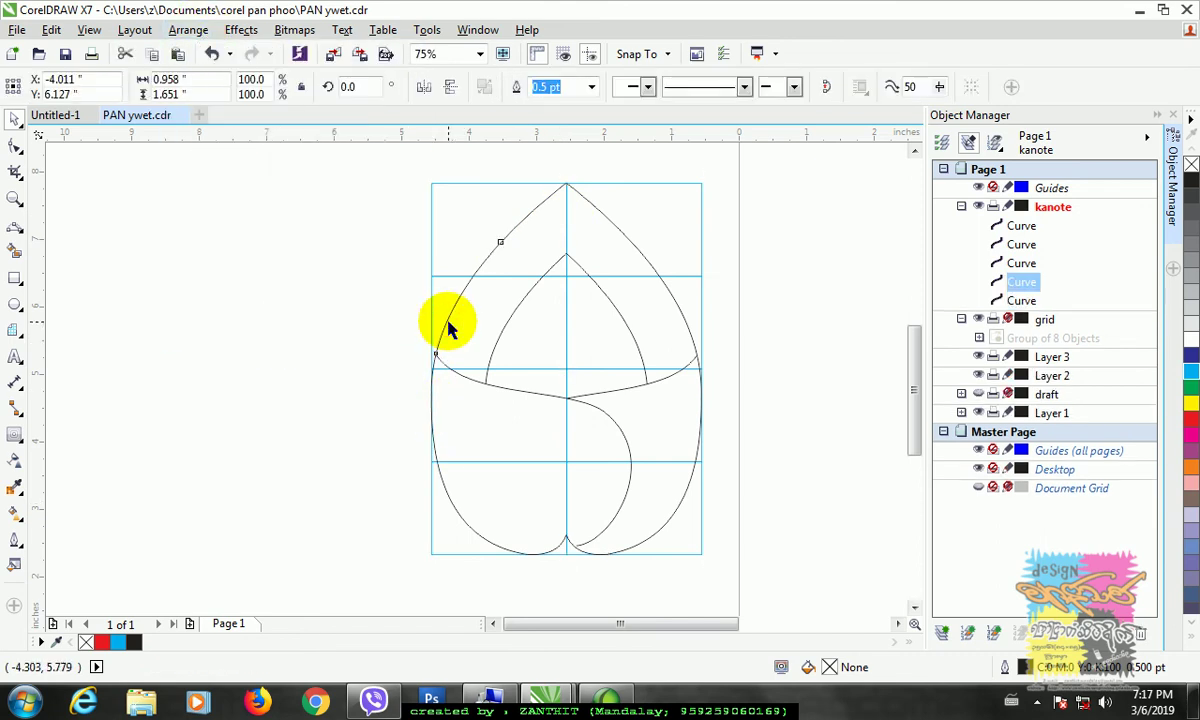
left_click_drag(448, 330, 313, 277)
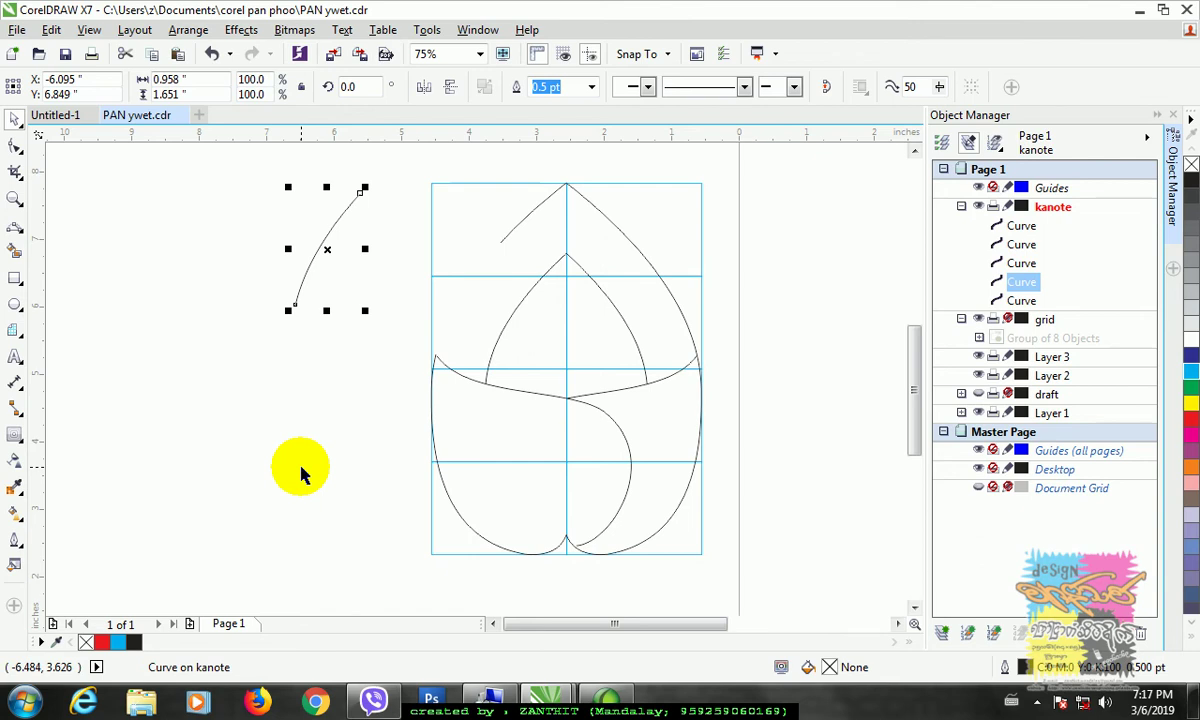
key("ctrl+z")
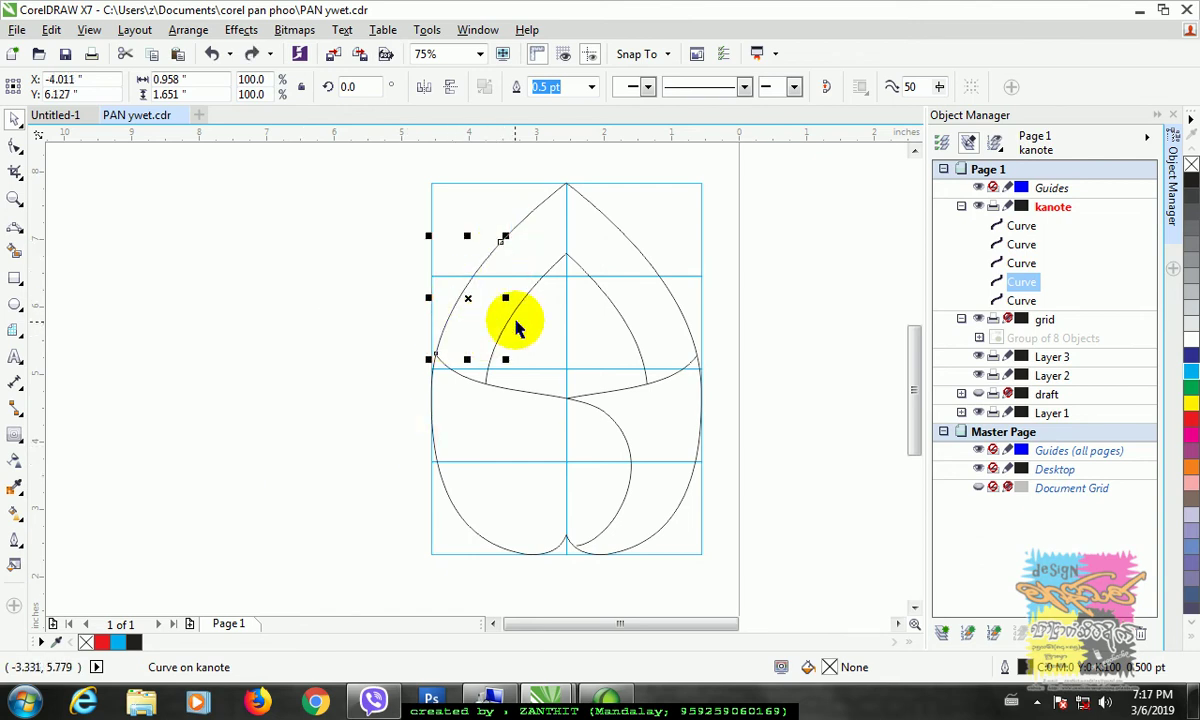
Move the upper-left segment's lower node inward onto the inner curve and adjust its handle to bow the segment outward.
scroll(440, 352, "up", 2)
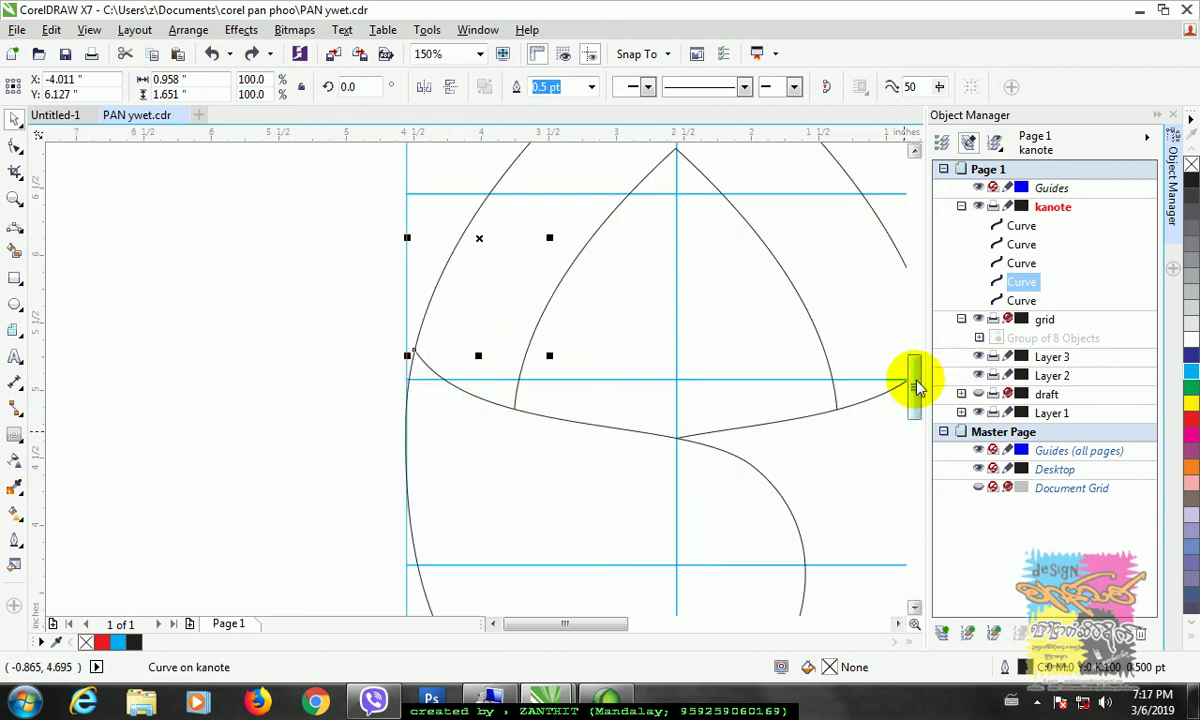
mouse_move(911, 389)
left_mouse_down()
mouse_move(911, 356)
mouse_move(913, 370)
left_mouse_up()
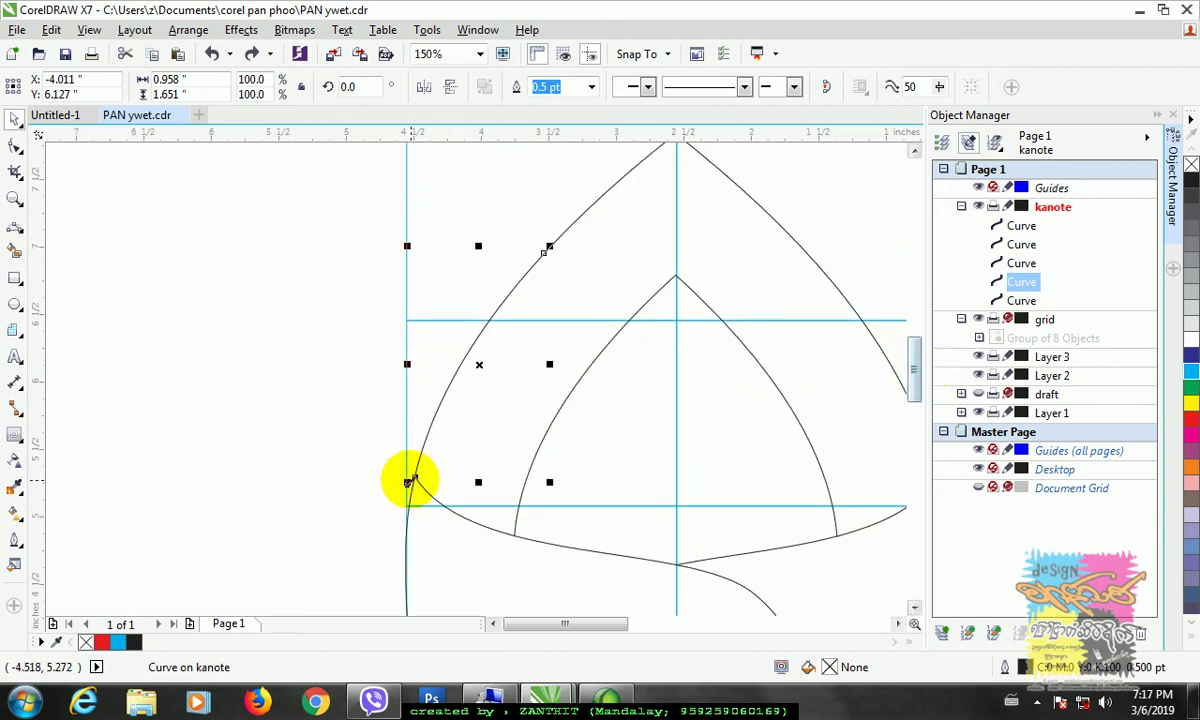
left_click(14, 145)
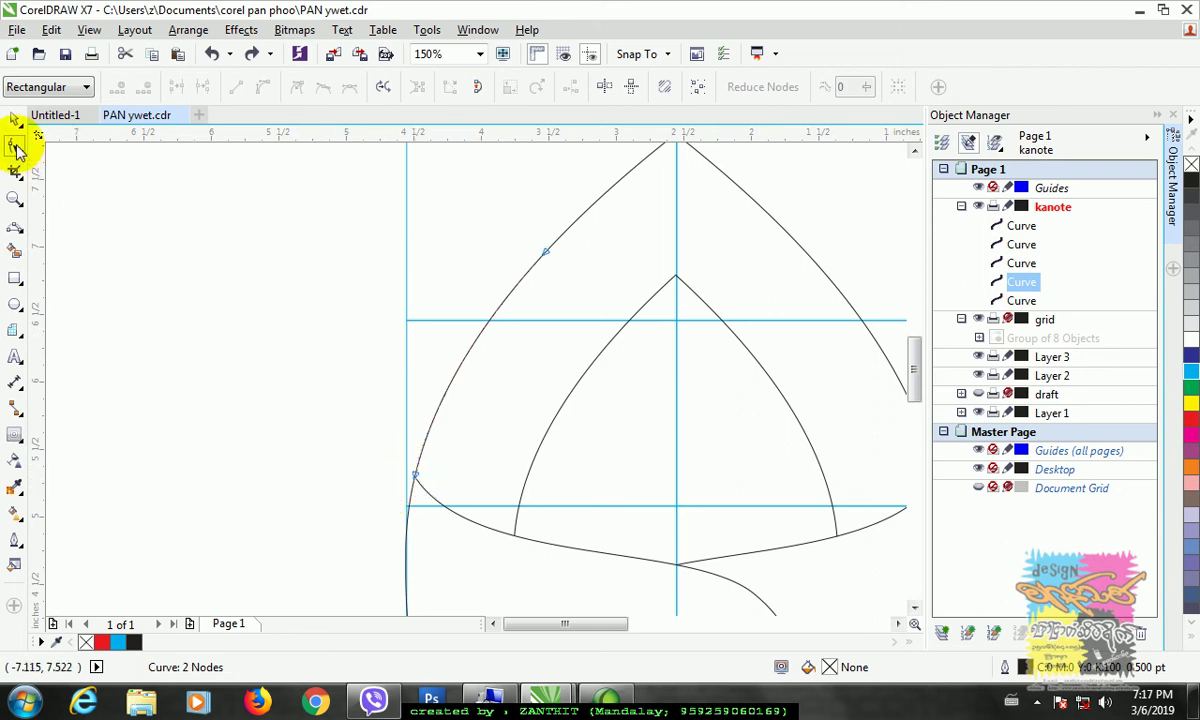
left_click(418, 476)
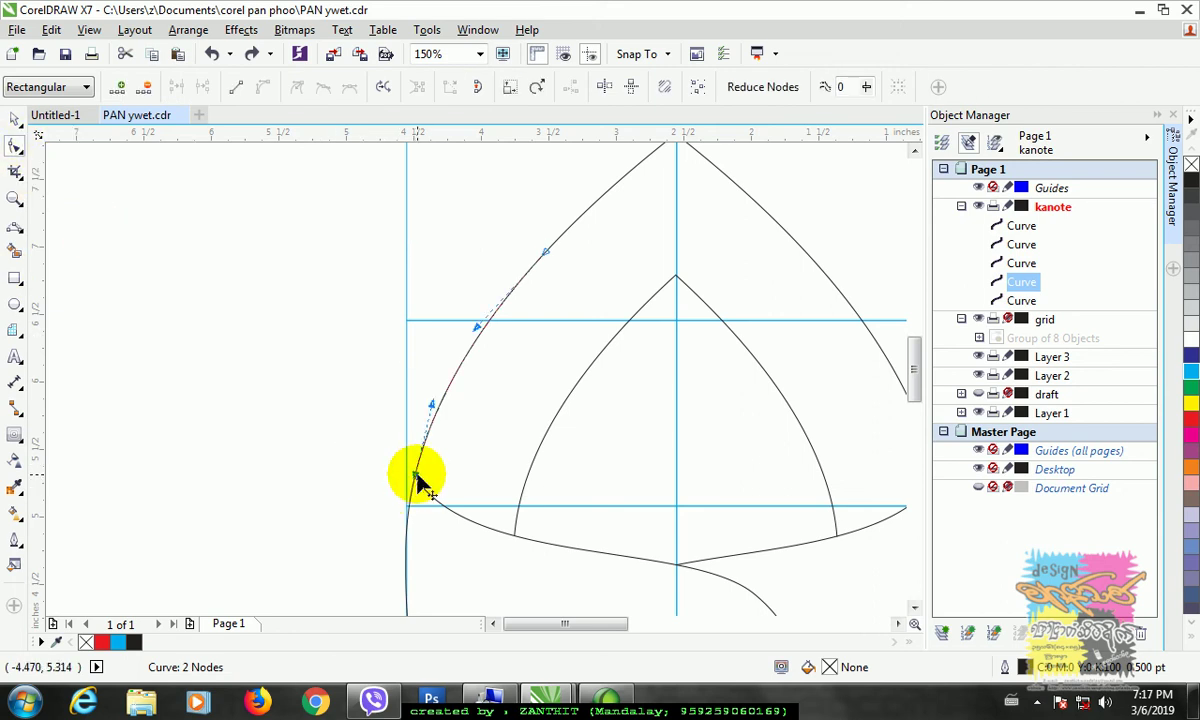
left_click_drag(420, 475, 434, 497)
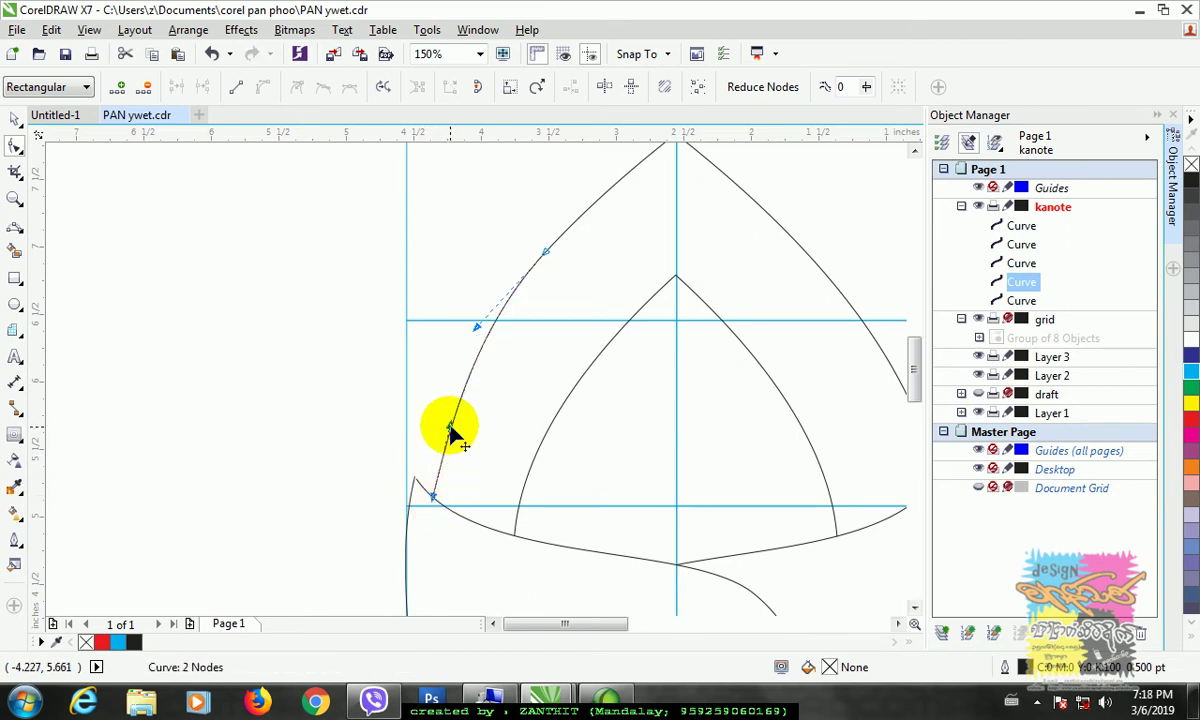
left_click_drag(451, 426, 437, 424)
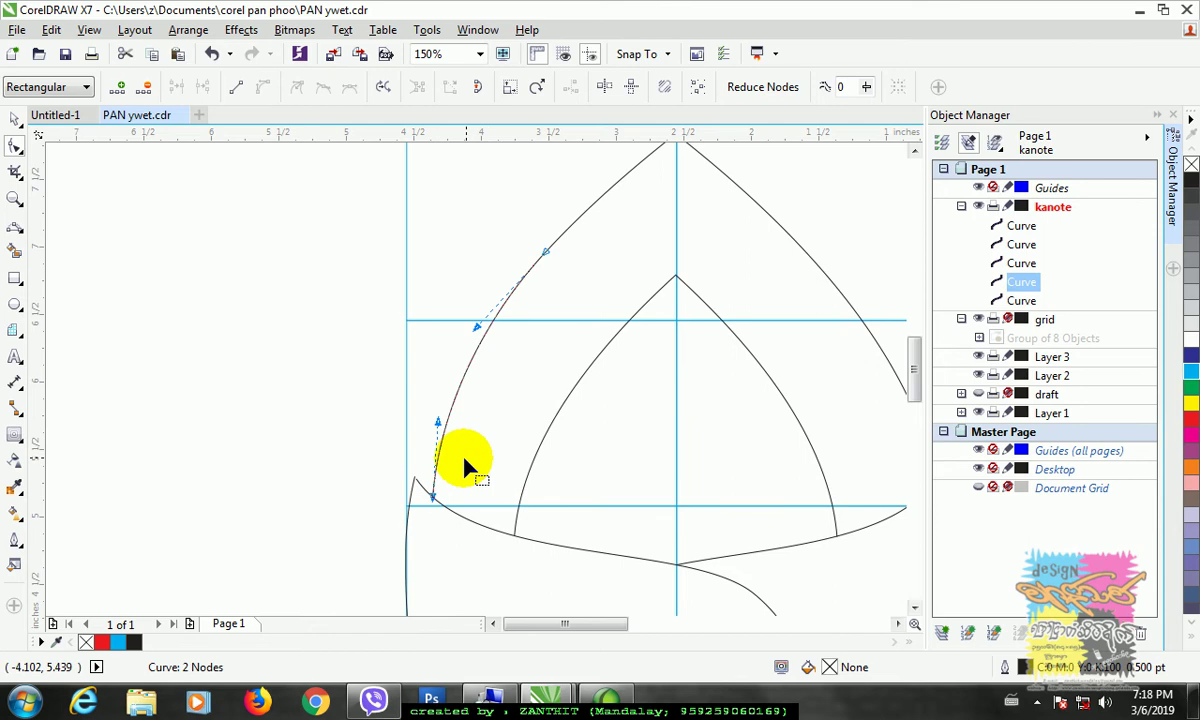
Duplicate the reshaped upper-left segment in place and mirror the copy horizontally.
left_click(15, 118)
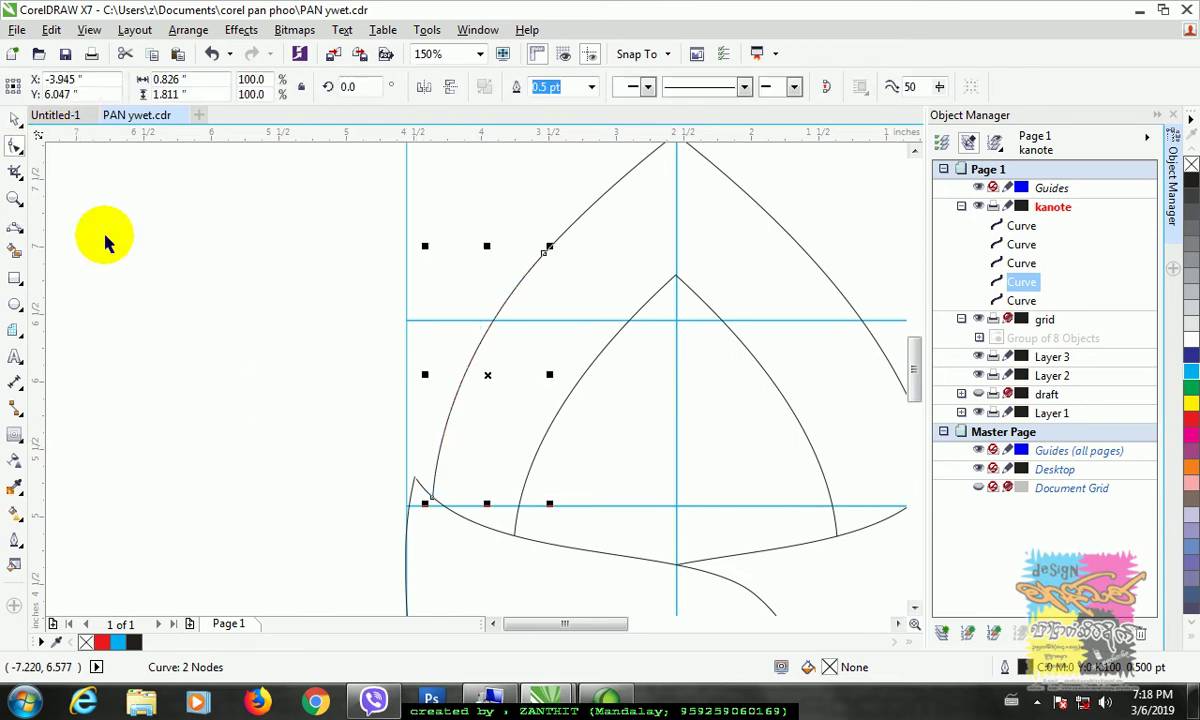
left_click(150, 275)
left_click(507, 302)
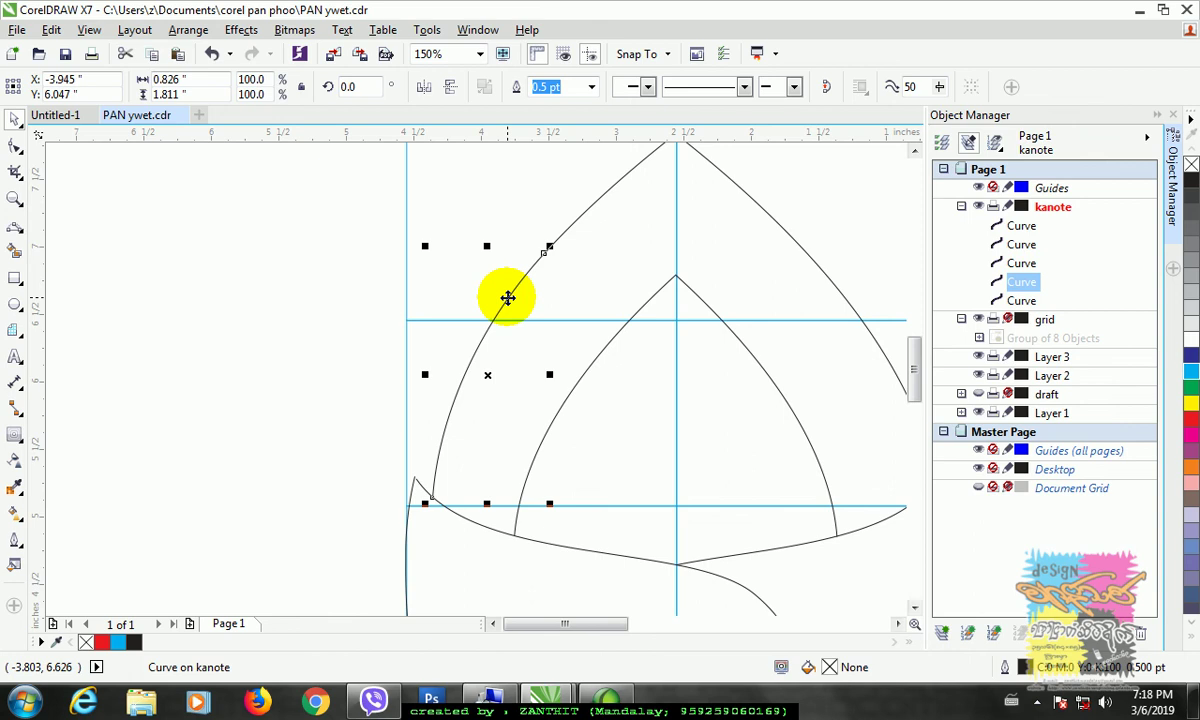
key("ctrl+c")
key("ctrl+v")
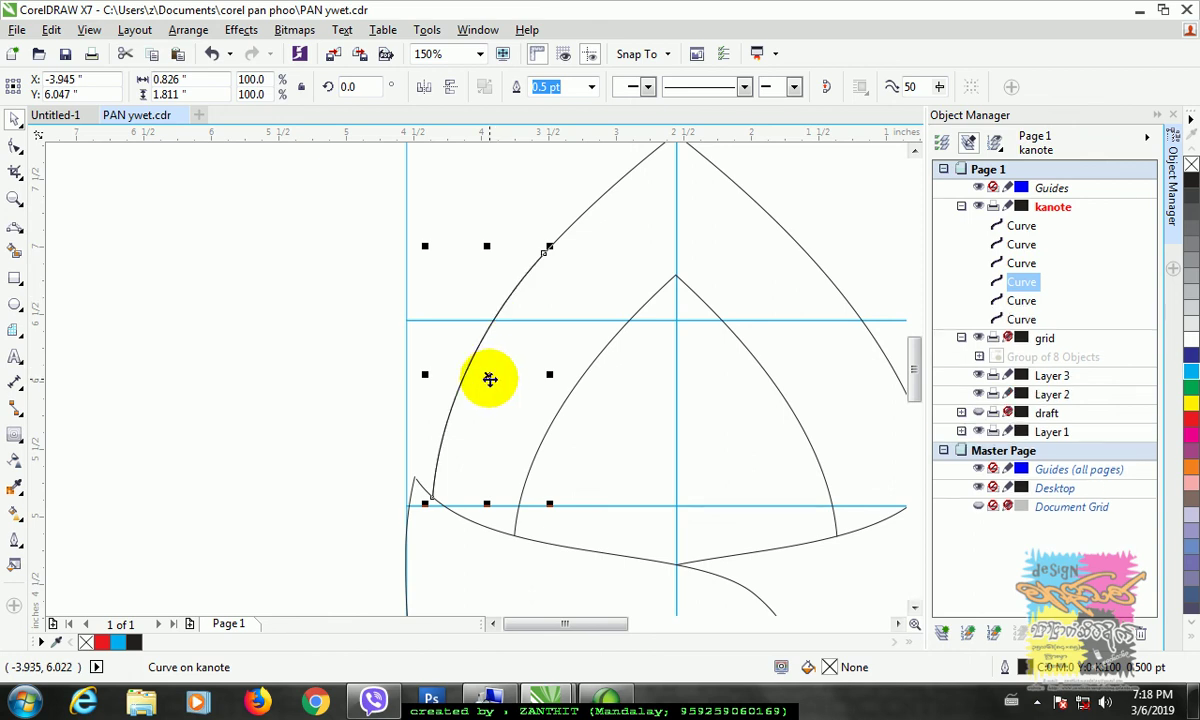
left_click(423, 87)
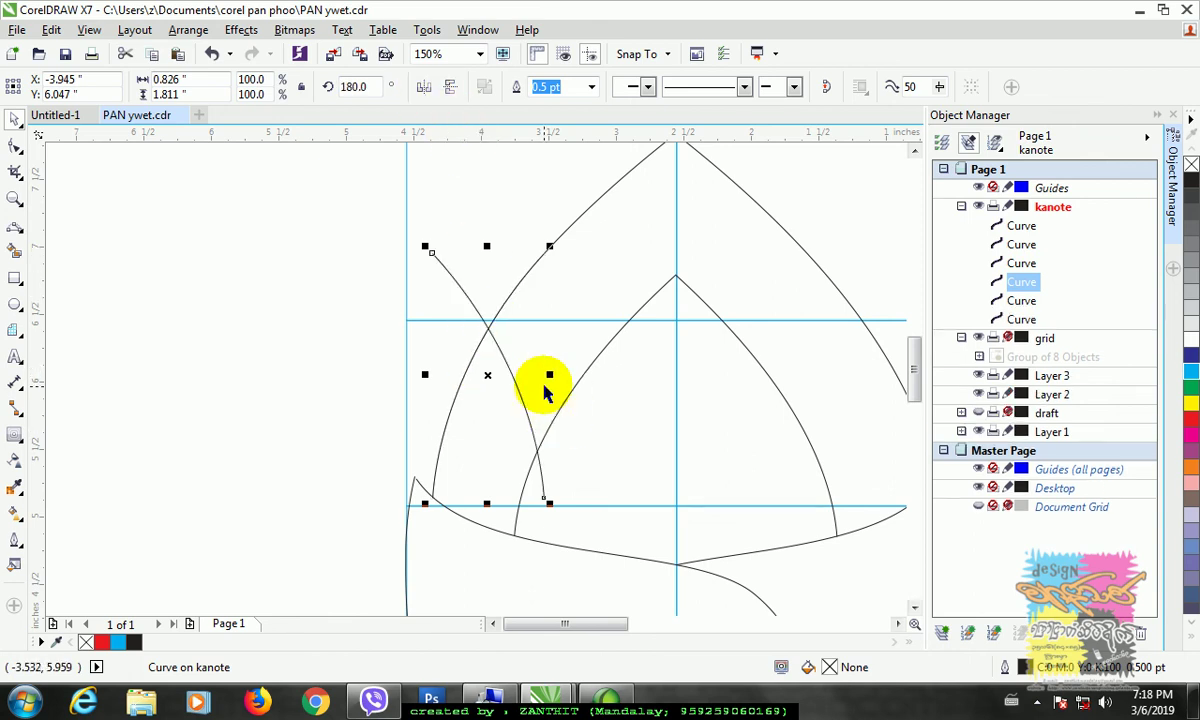
Move the mirrored copy right so its upper end meets the upper end of the original segment.
left_click_drag(549, 374, 600, 360)
key("ctrl+z")
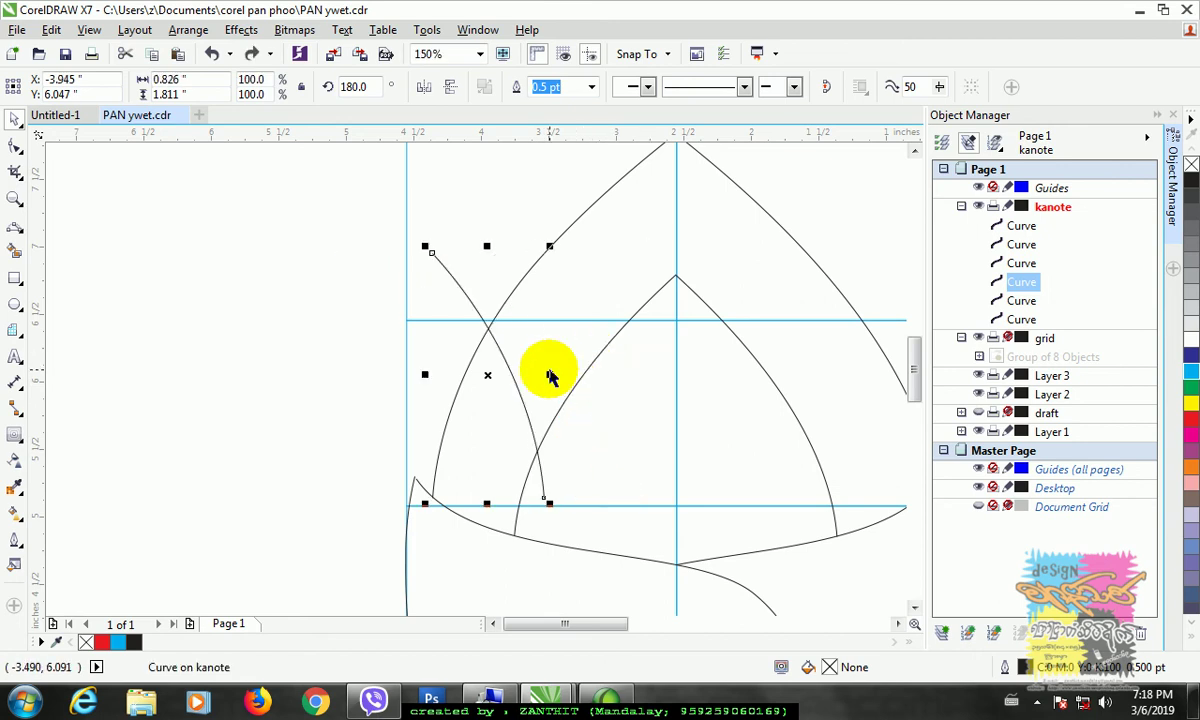
left_click(482, 356)
left_click(505, 358)
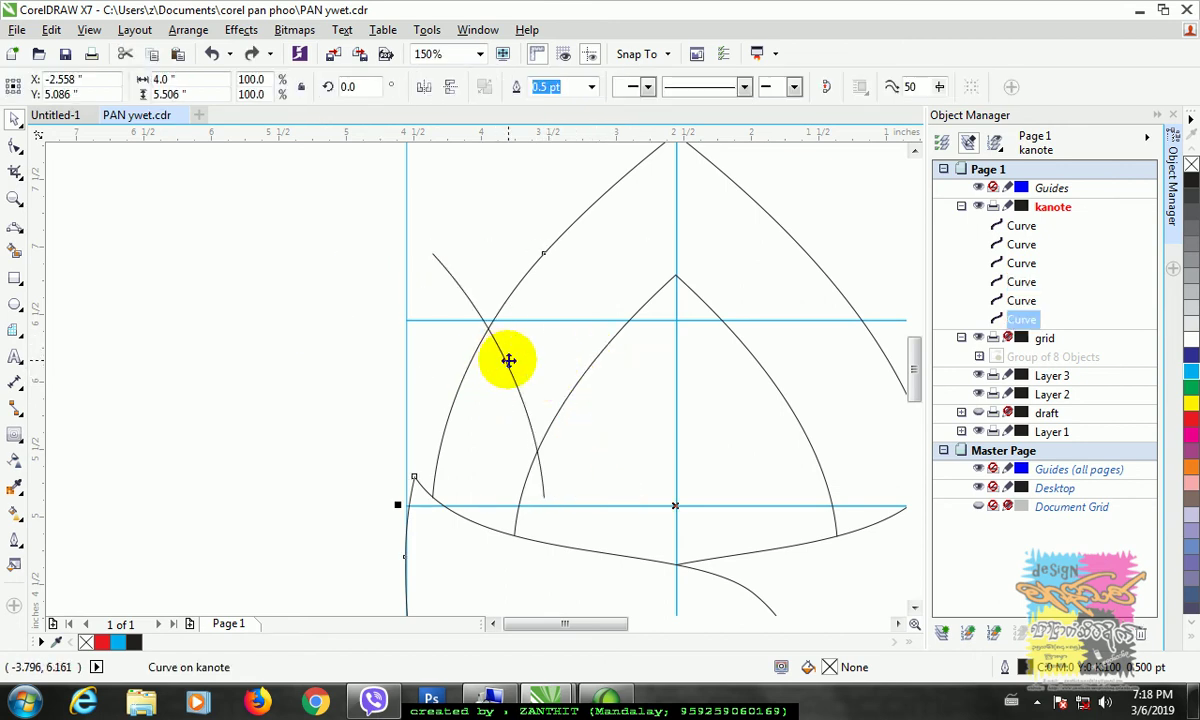
left_click(512, 368)
left_click_drag(495, 375, 602, 377)
Combine the left segment and its mirrored copy into one curve object.
left_click(504, 295)
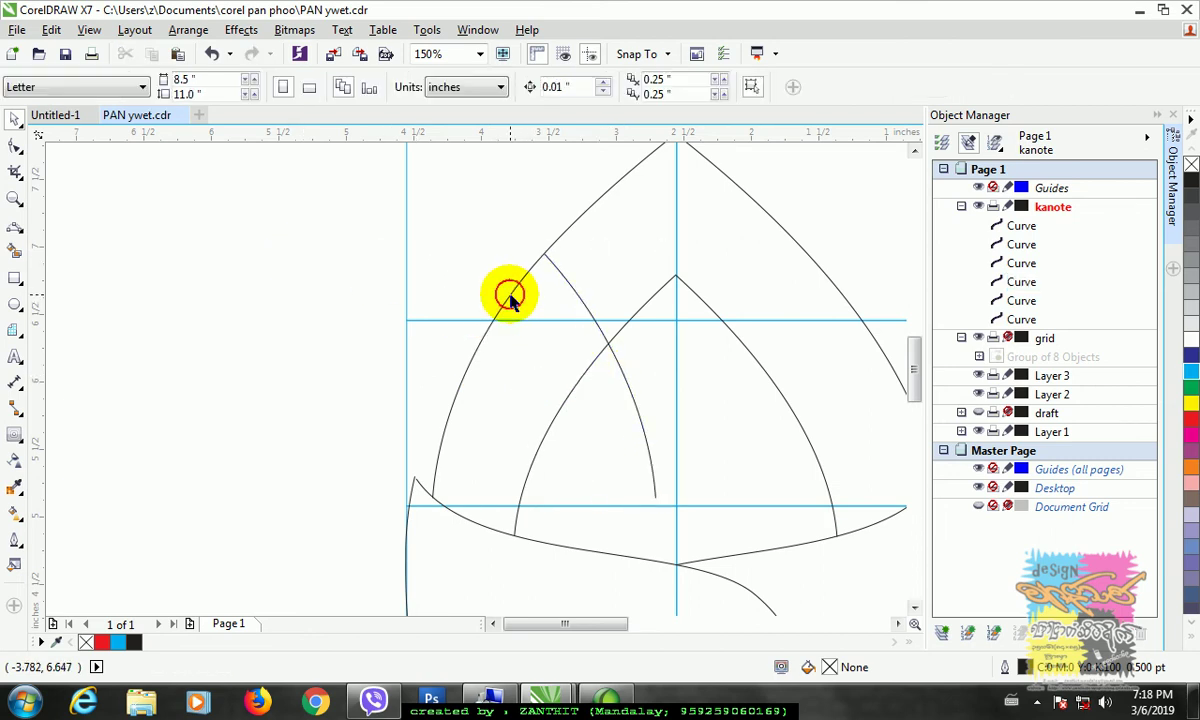
left_click(509, 297)
left_click(575, 290, "shift")
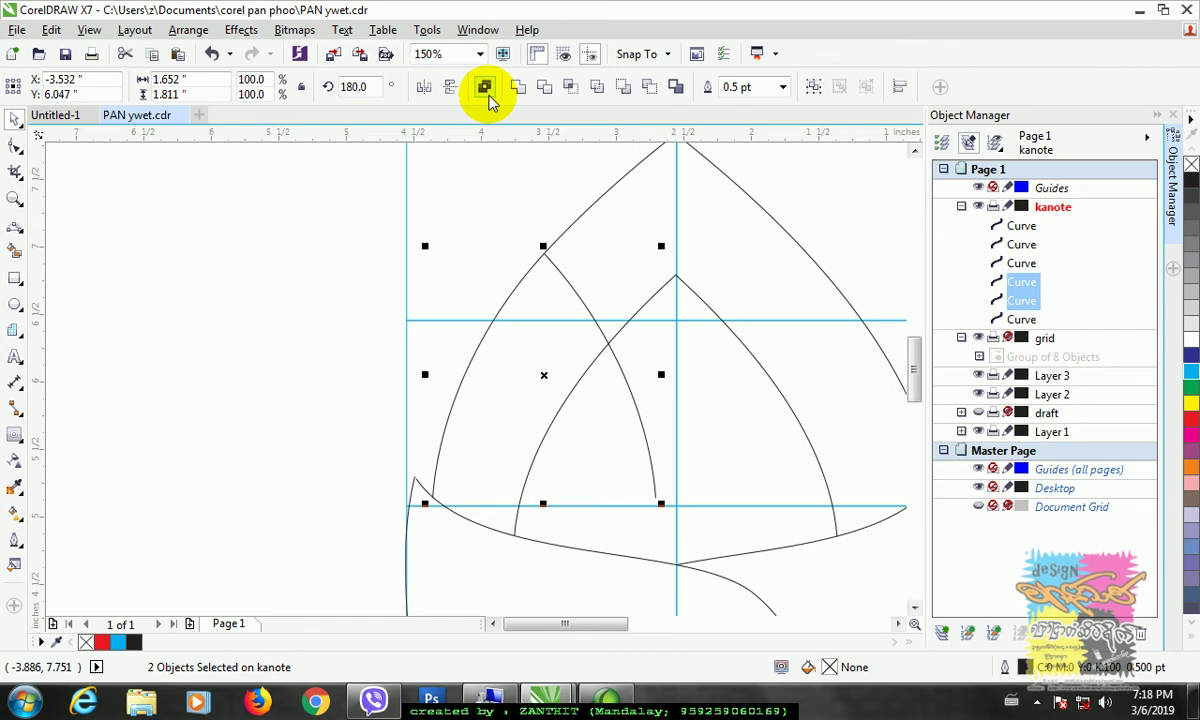
left_click(486, 89)
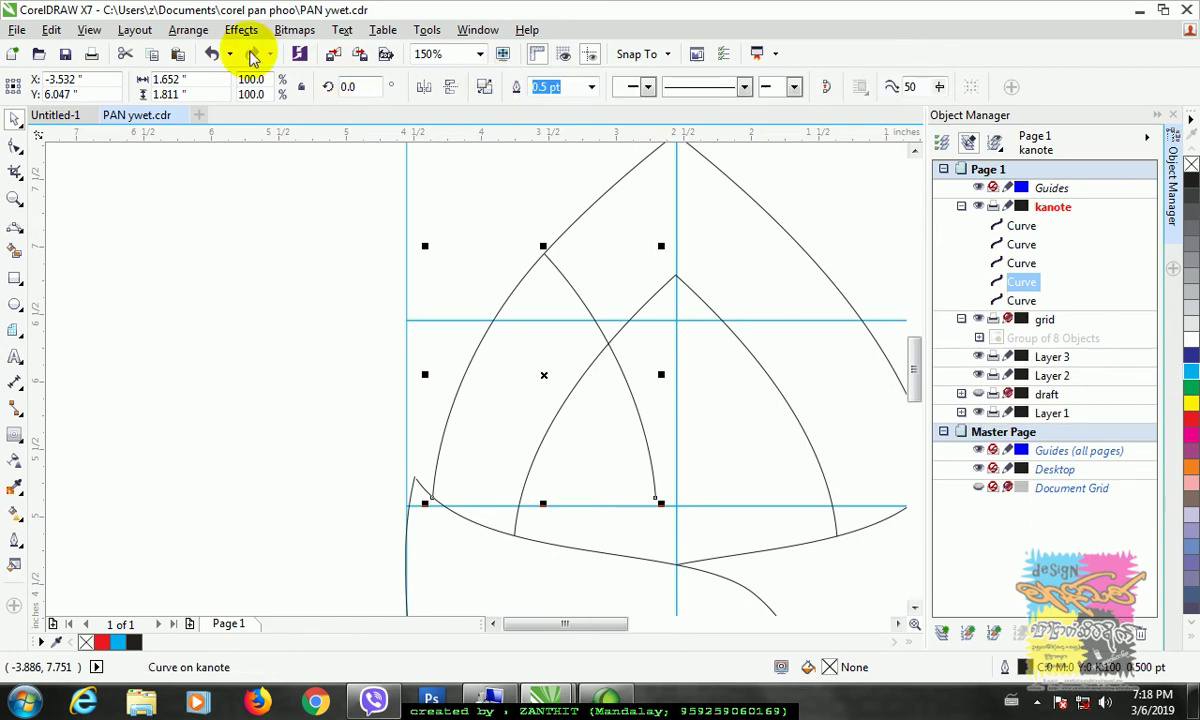
left_click(196, 32)
mouse_move(212, 92)
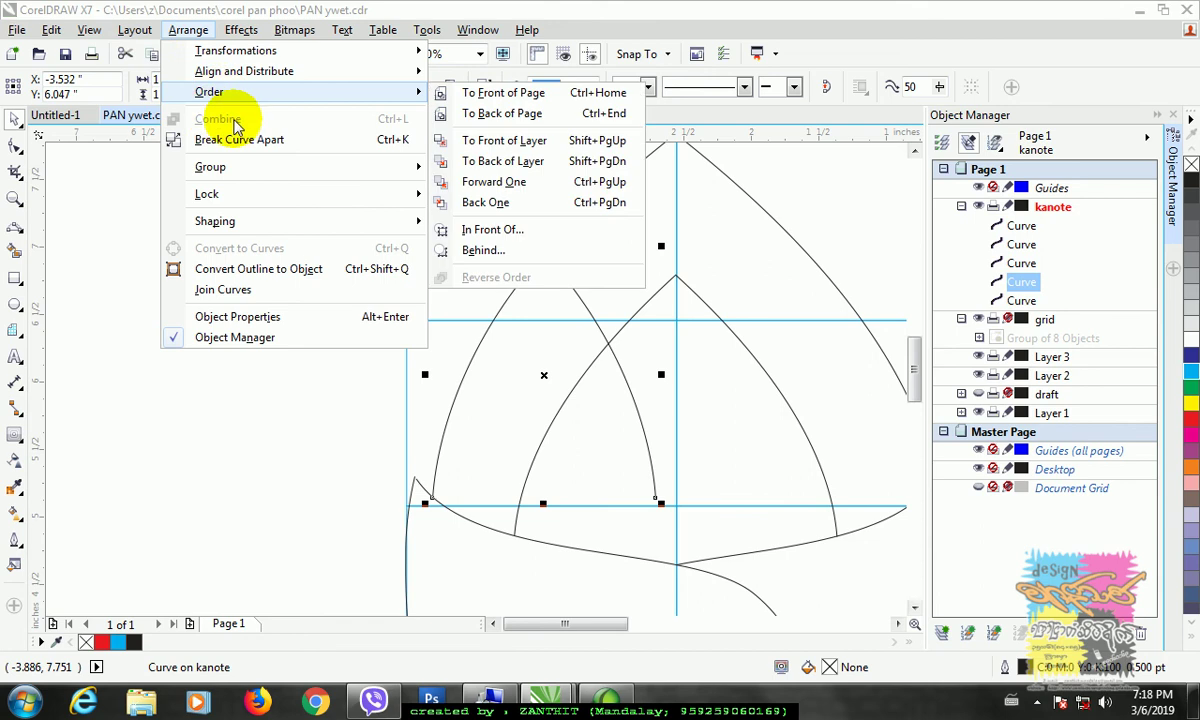
left_click(43, 193)
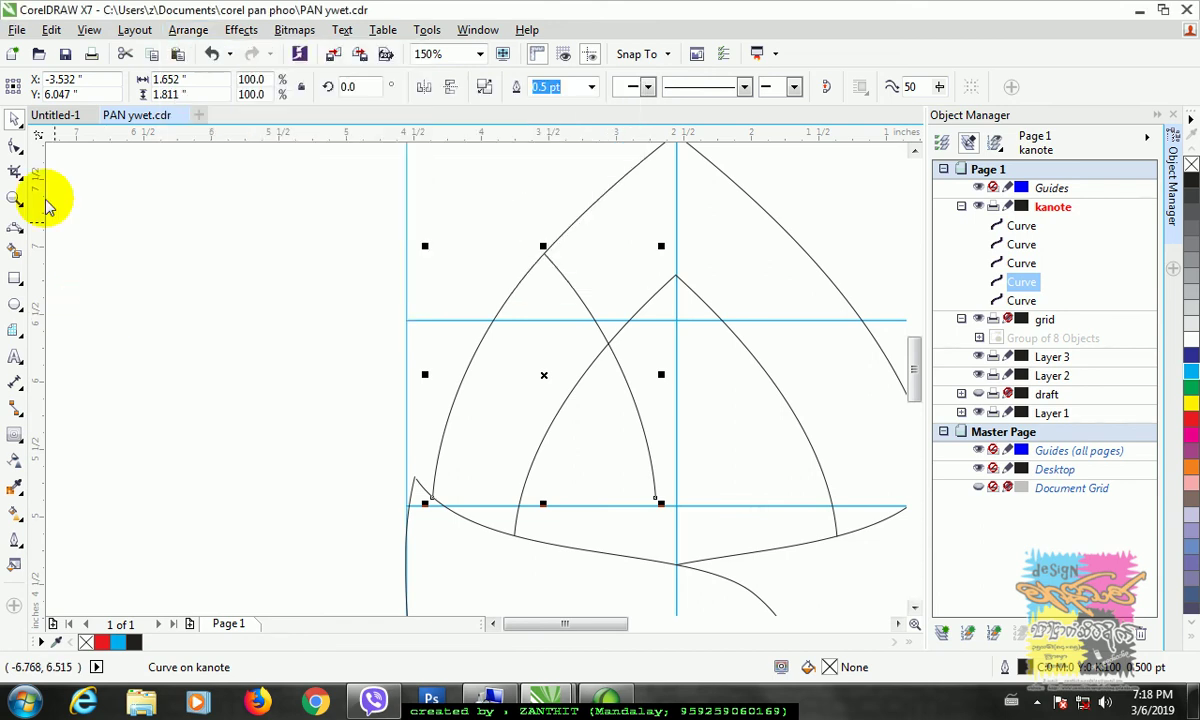
Join the two top end nodes of the combined curve into a single tip, forming a pointed side arch.
left_click(15, 145)
left_click_drag(498, 228, 548, 262)
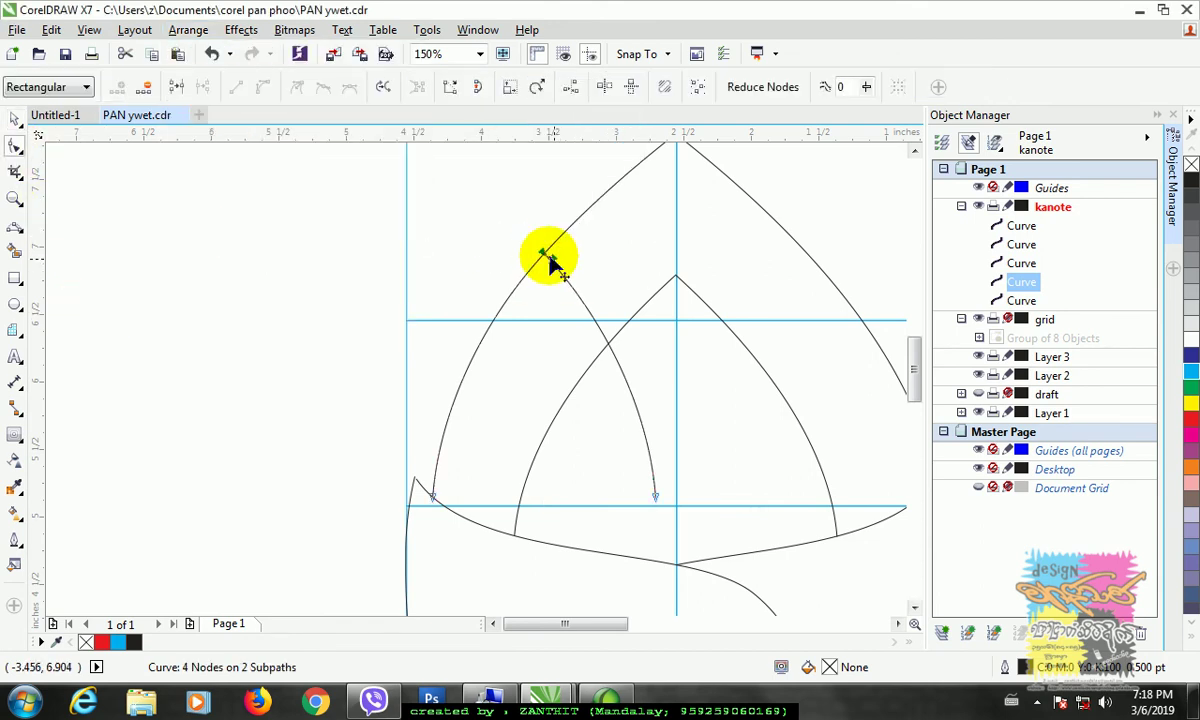
left_click(175, 87)
left_click(15, 119)
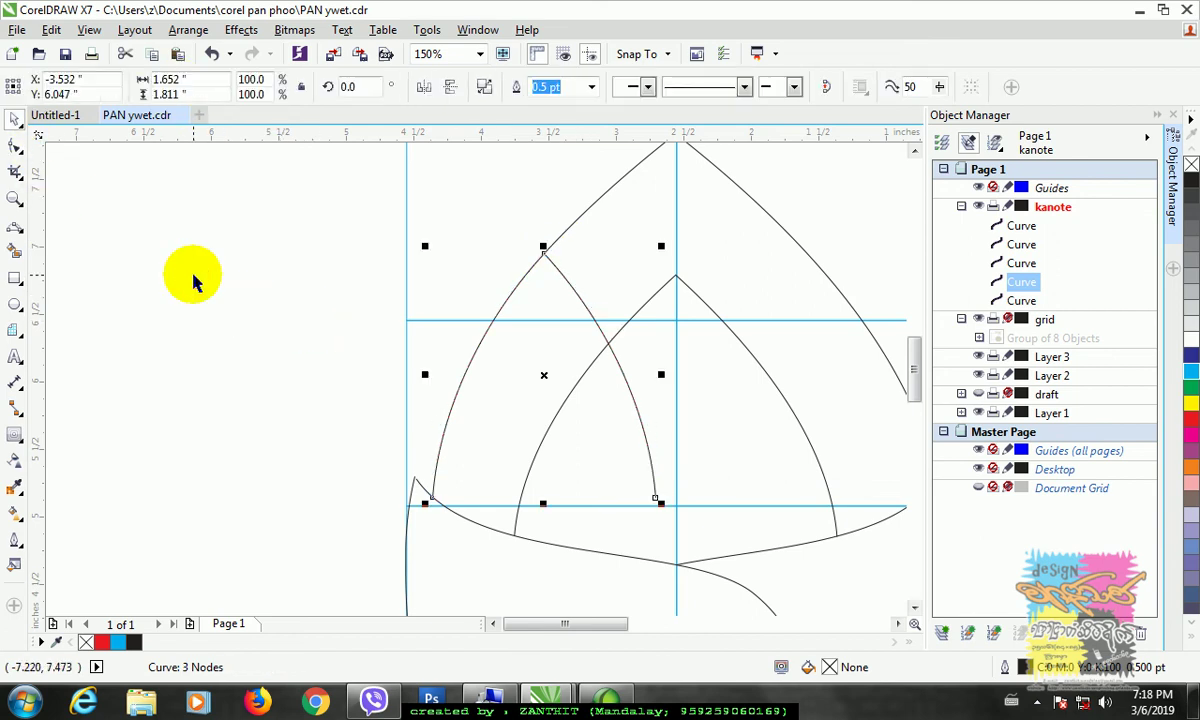
left_click(193, 281)
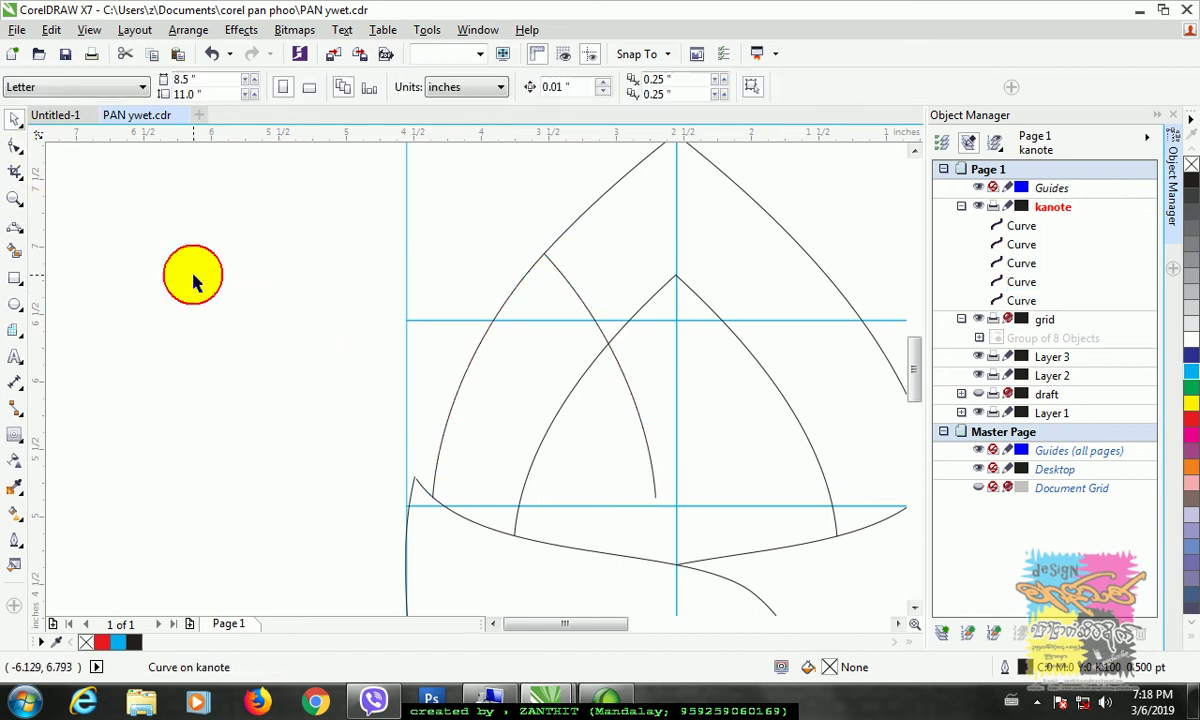
Move the outer outline's open upper-left end onto the side arch's right flank and adjust its handle into a smooth outward curve.
left_click(568, 233)
left_click_drag(913, 368, 913, 350)
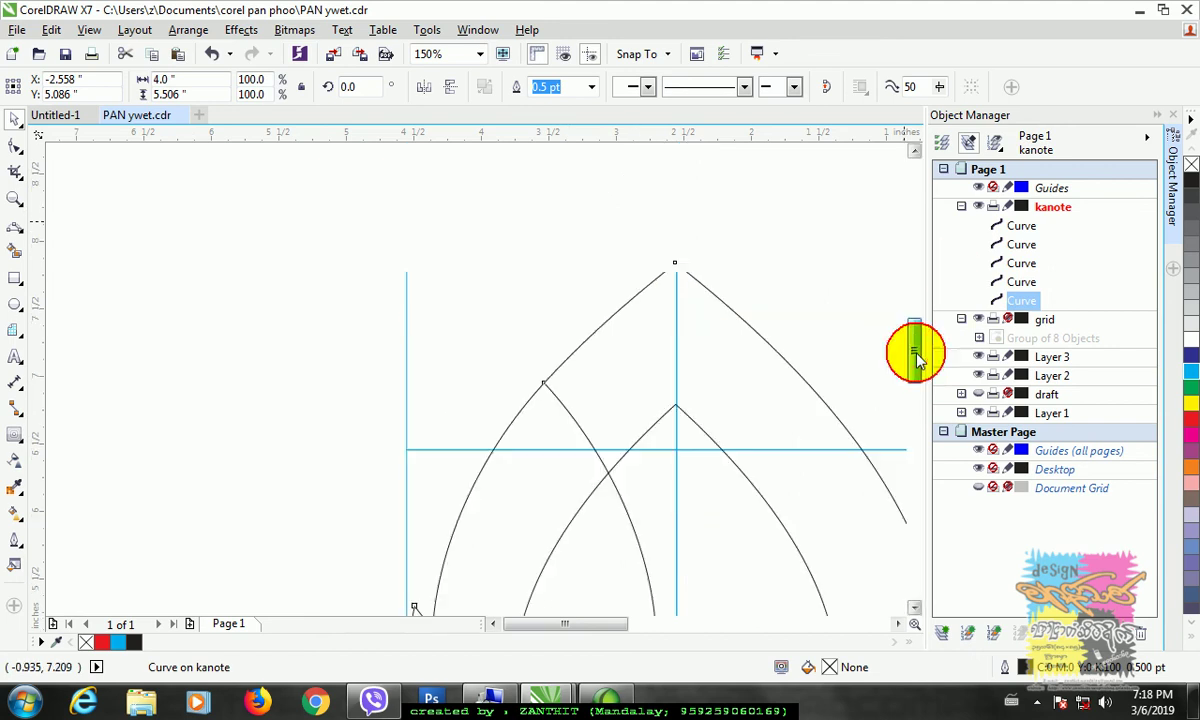
left_click(24, 147)
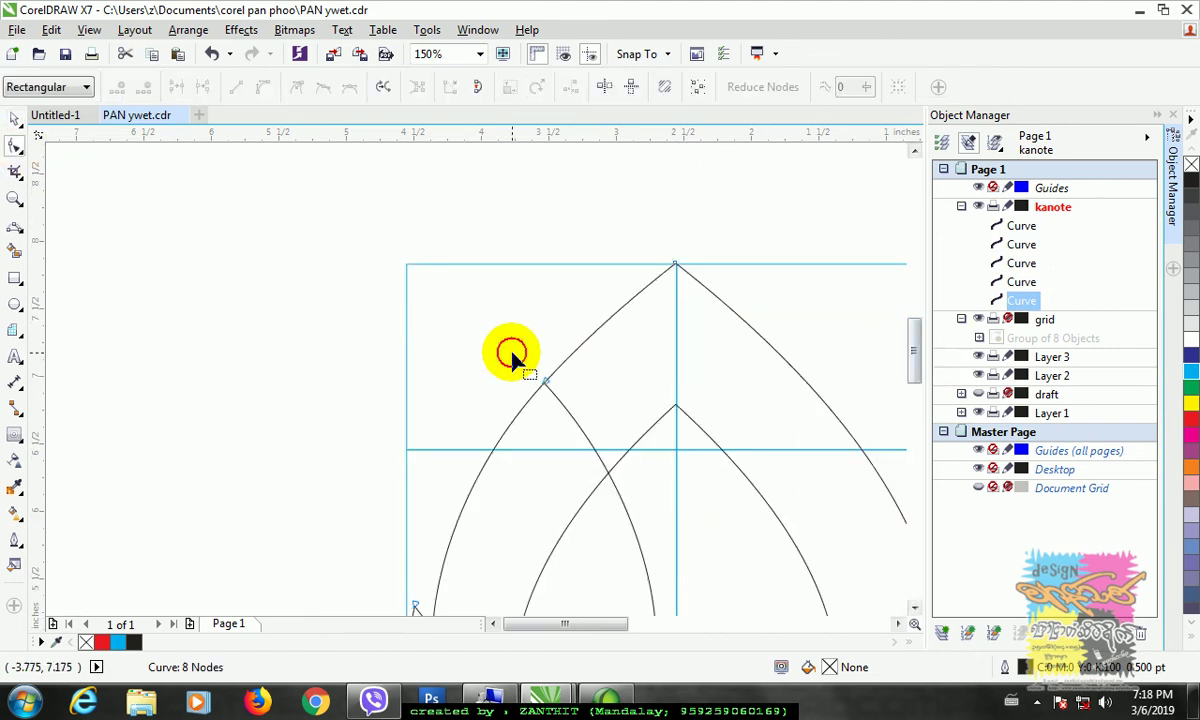
left_click_drag(549, 385, 576, 348)
mouse_move(911, 356)
left_mouse_down()
mouse_move(918, 398)
mouse_move(914, 383)
left_mouse_up()
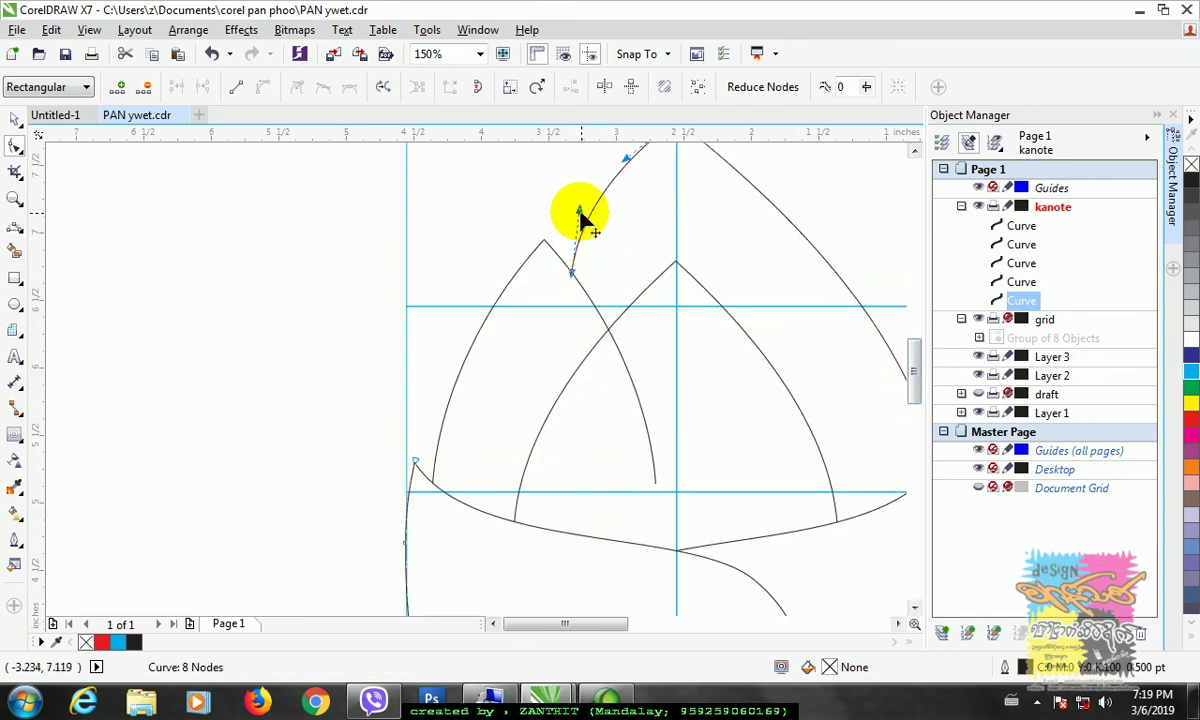
left_click_drag(584, 214, 588, 221)
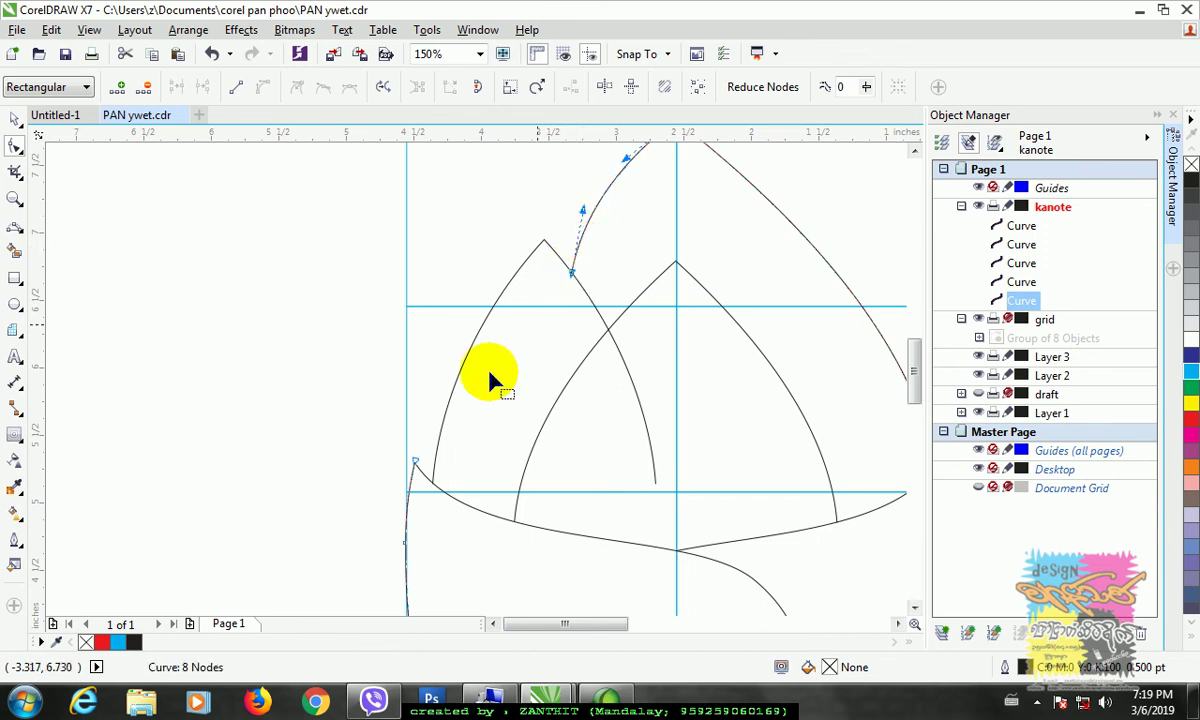
left_click_drag(914, 385, 918, 378)
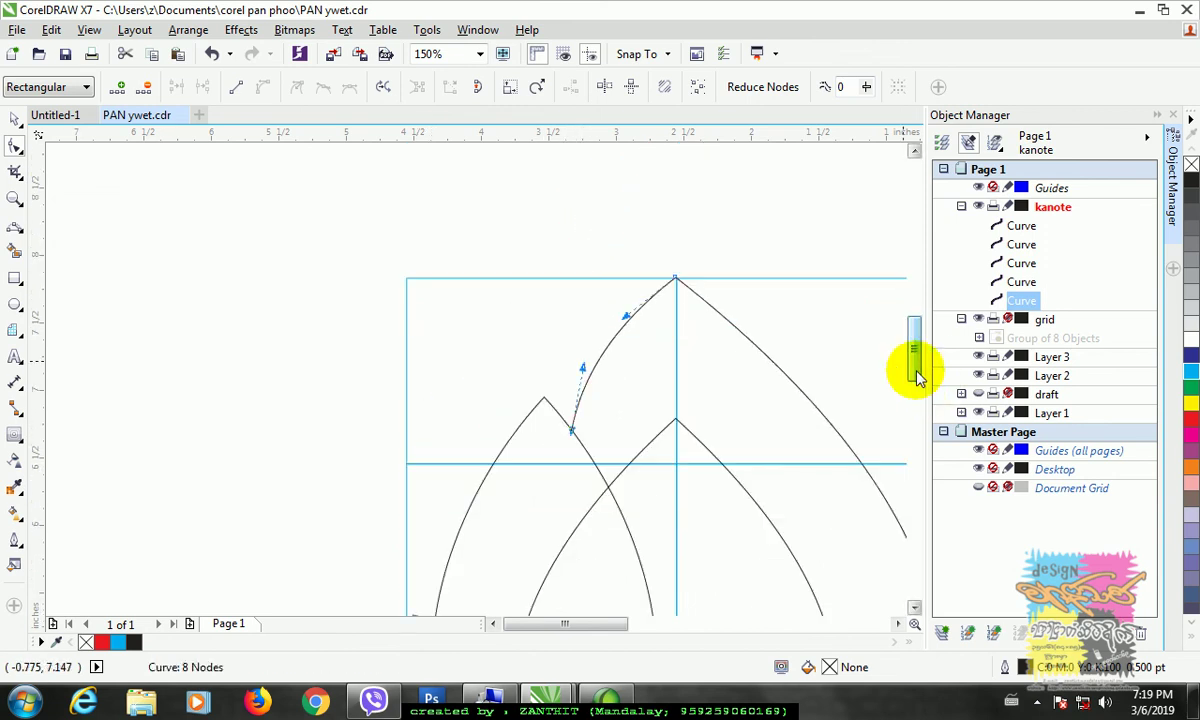
Add a node on the left side arch's right flank where the outer outline meets it, and delete the flank below that node.
left_click(578, 441)
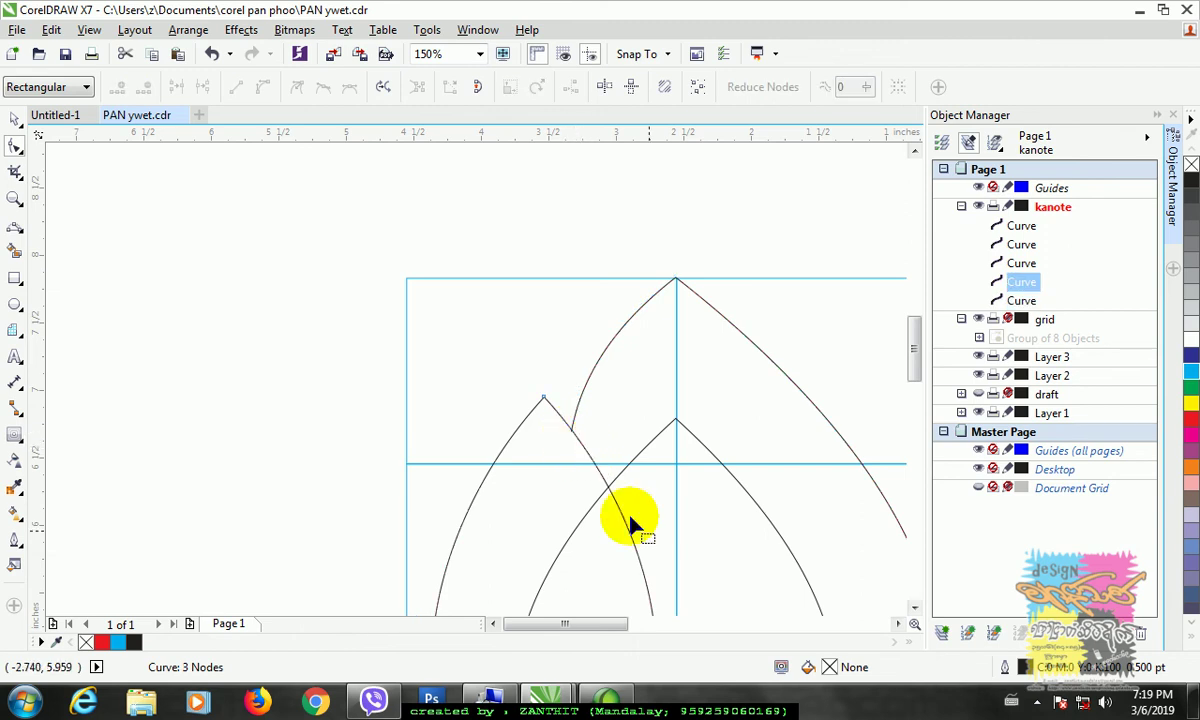
double_click(575, 434)
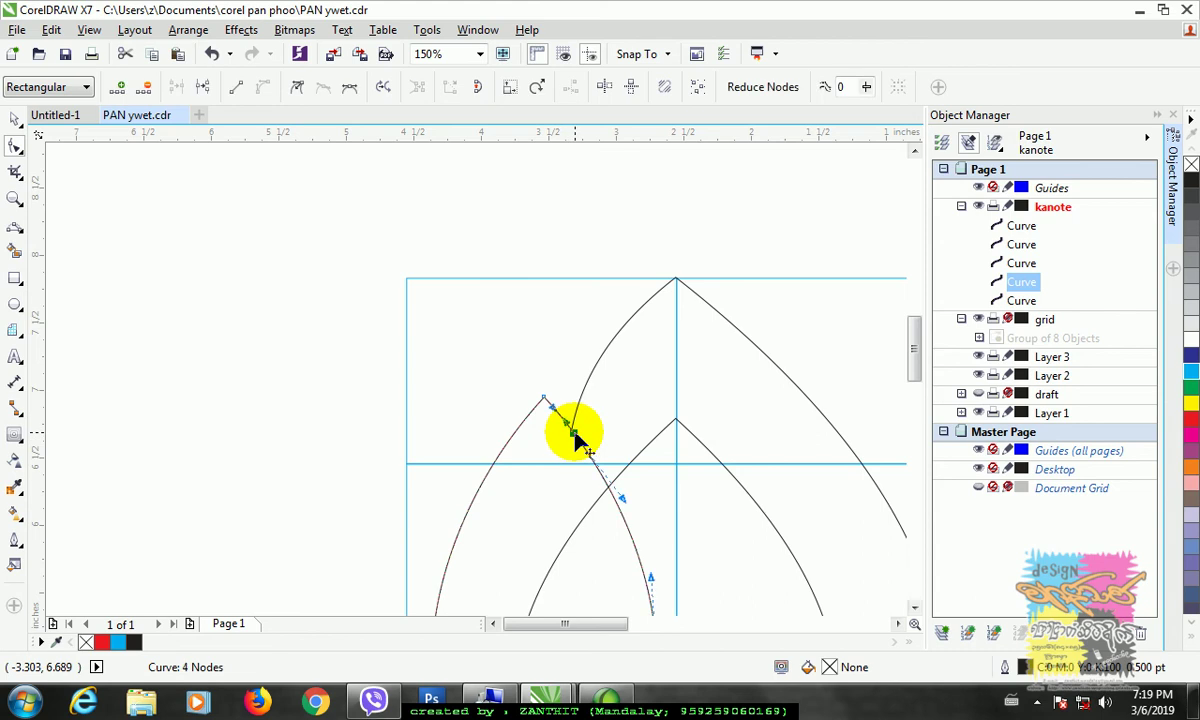
left_click_drag(911, 362, 918, 400)
left_click(655, 435)
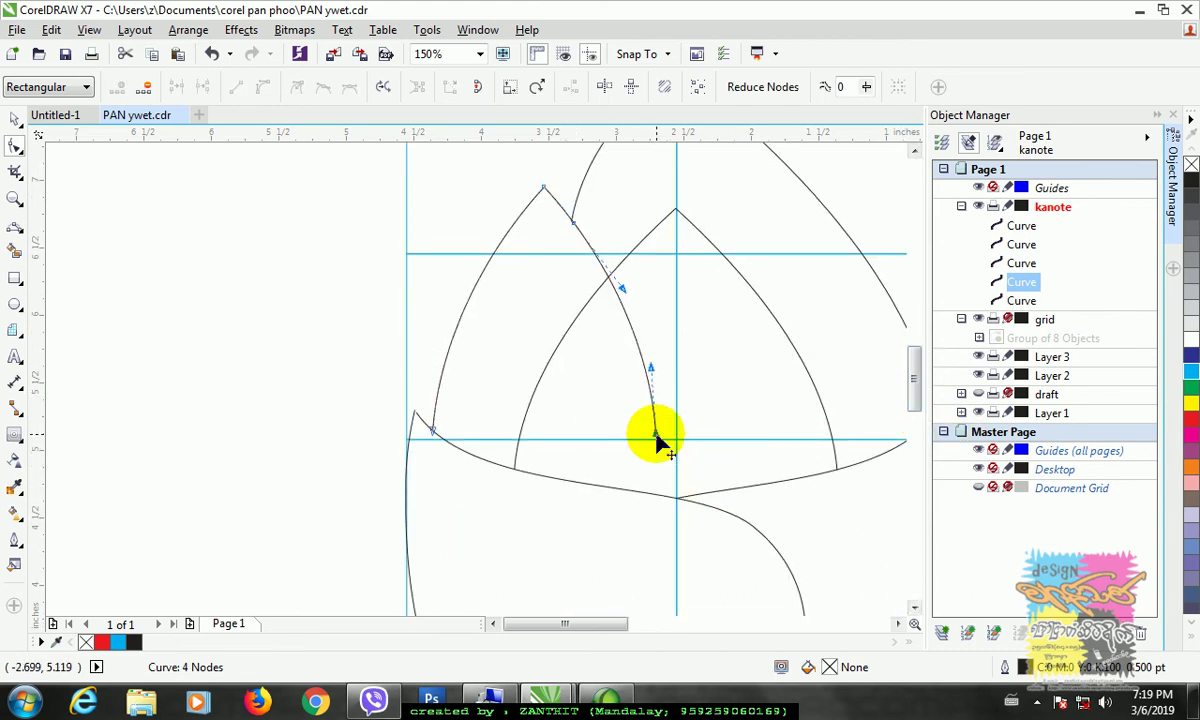
key("Delete")
scroll(911, 396, "up", 1)
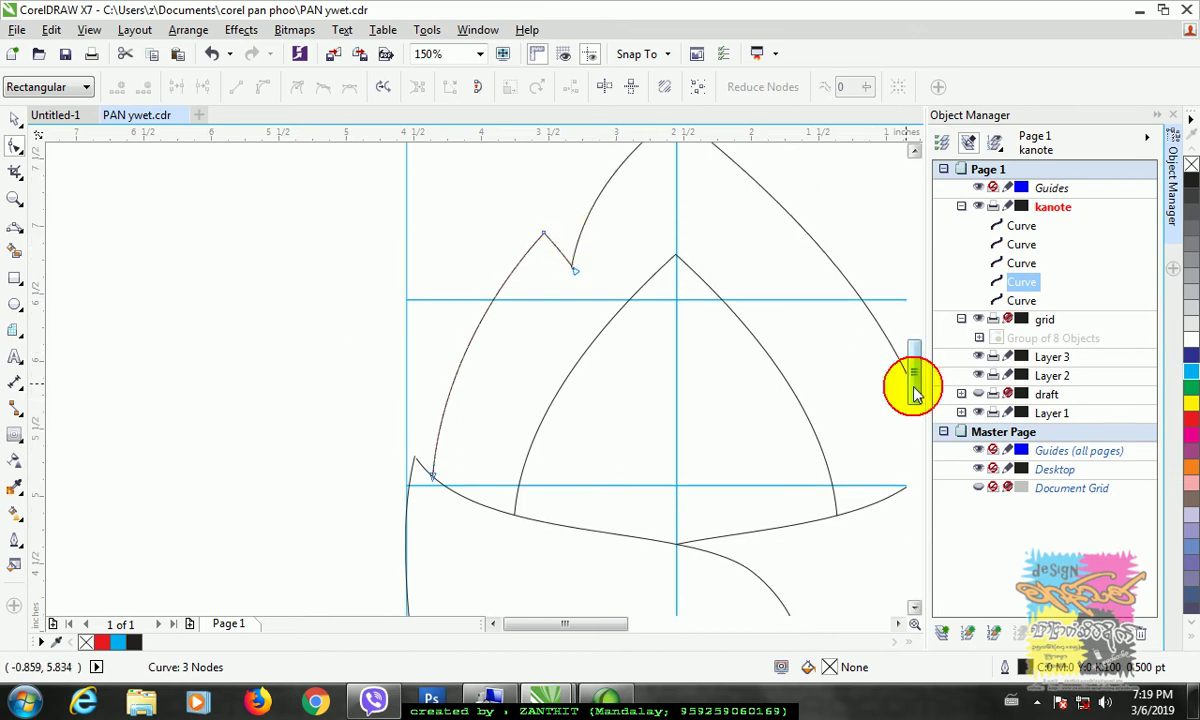
left_click_drag(911, 383, 921, 366)
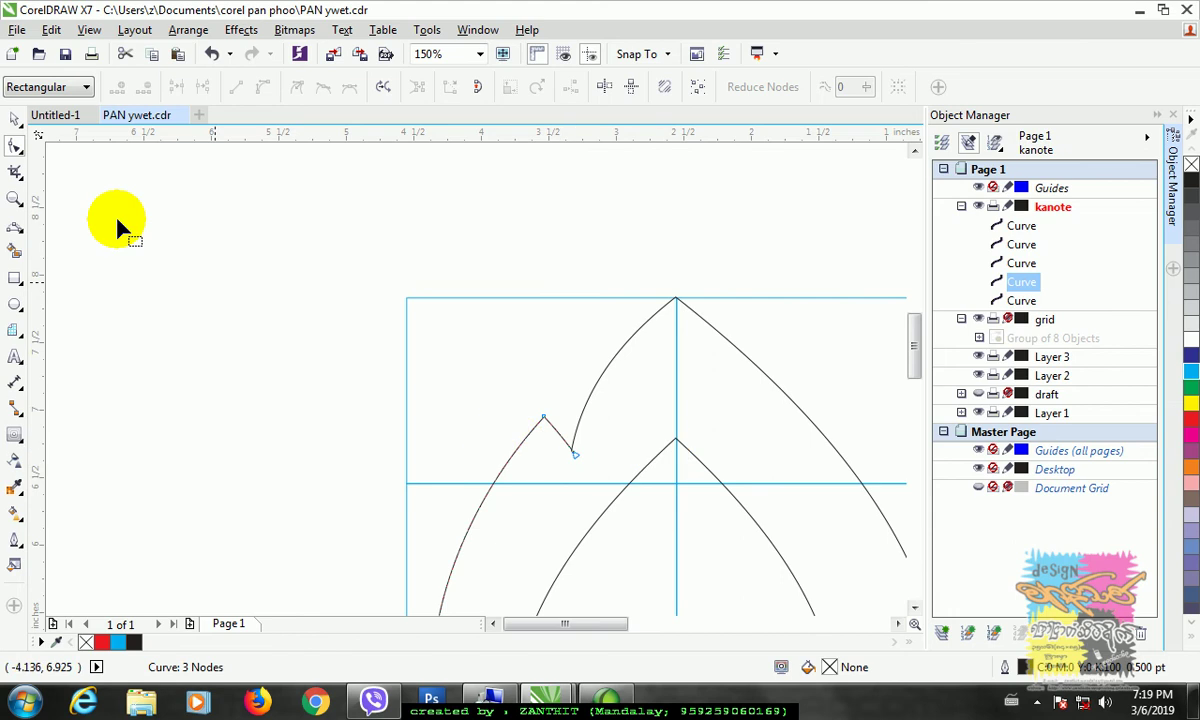
left_click(15, 119)
left_click(196, 277)
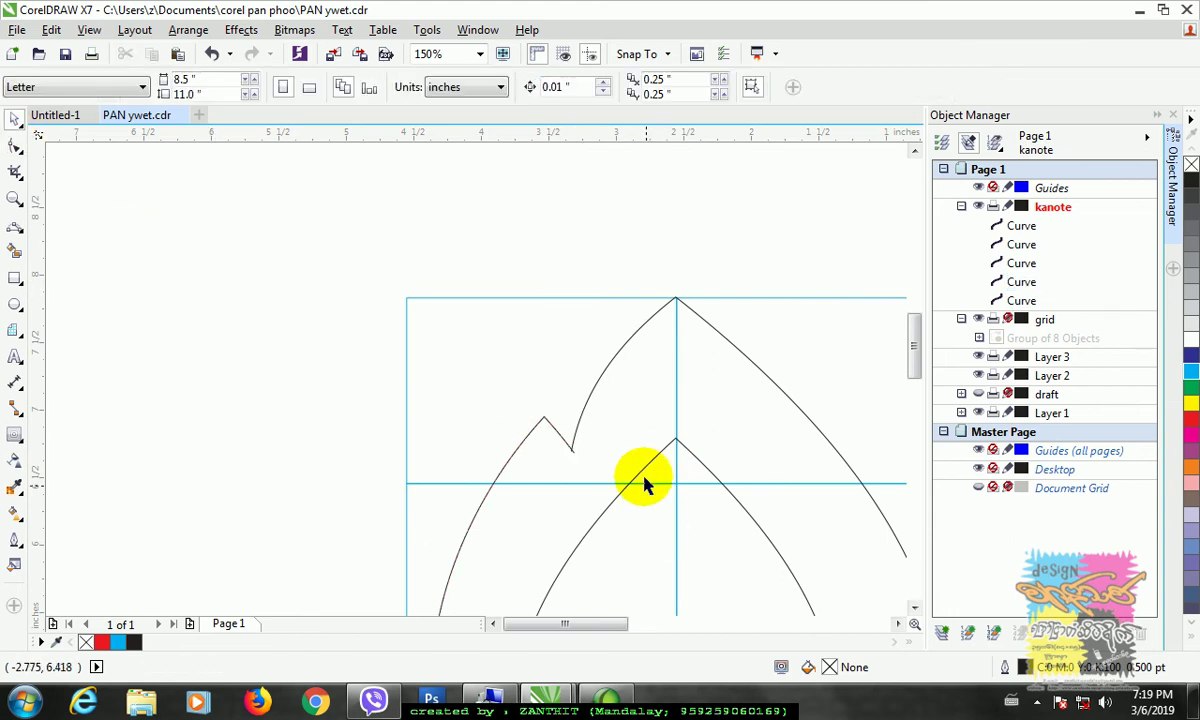
Add a node to the outer outline at the pointed right tip of the lower body.
scroll(646, 478, "up", 2)
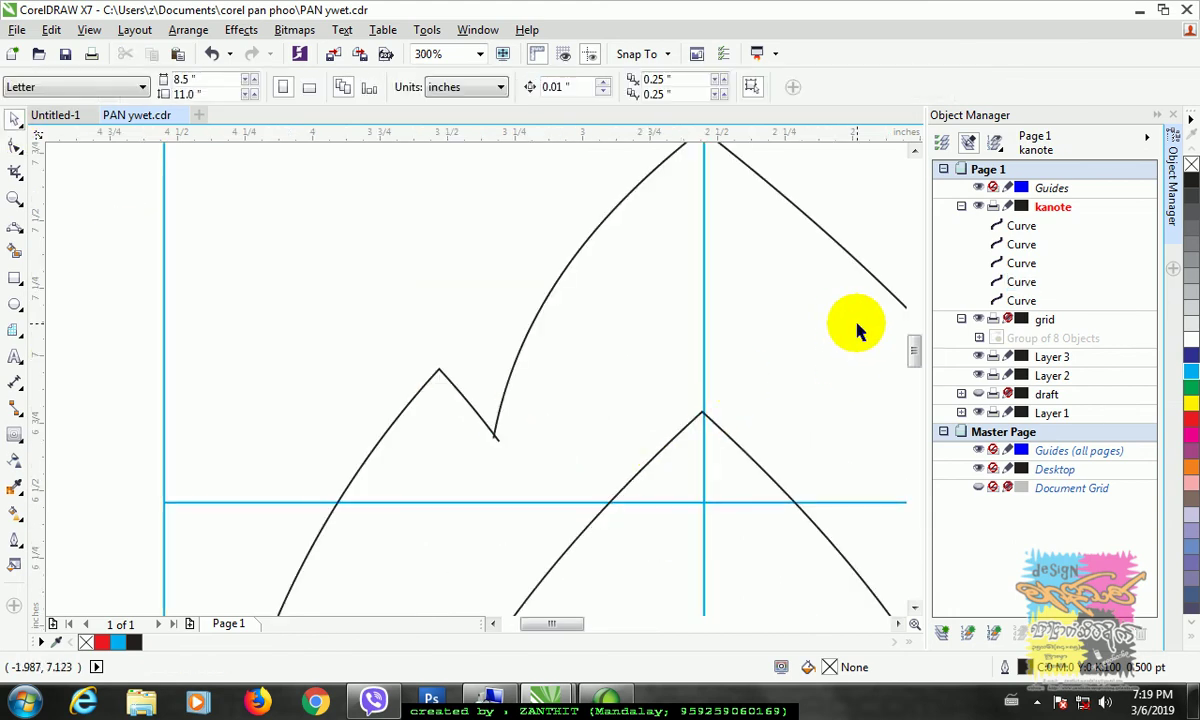
scroll(857, 327, "down", 2)
scroll(848, 590, "right", 3)
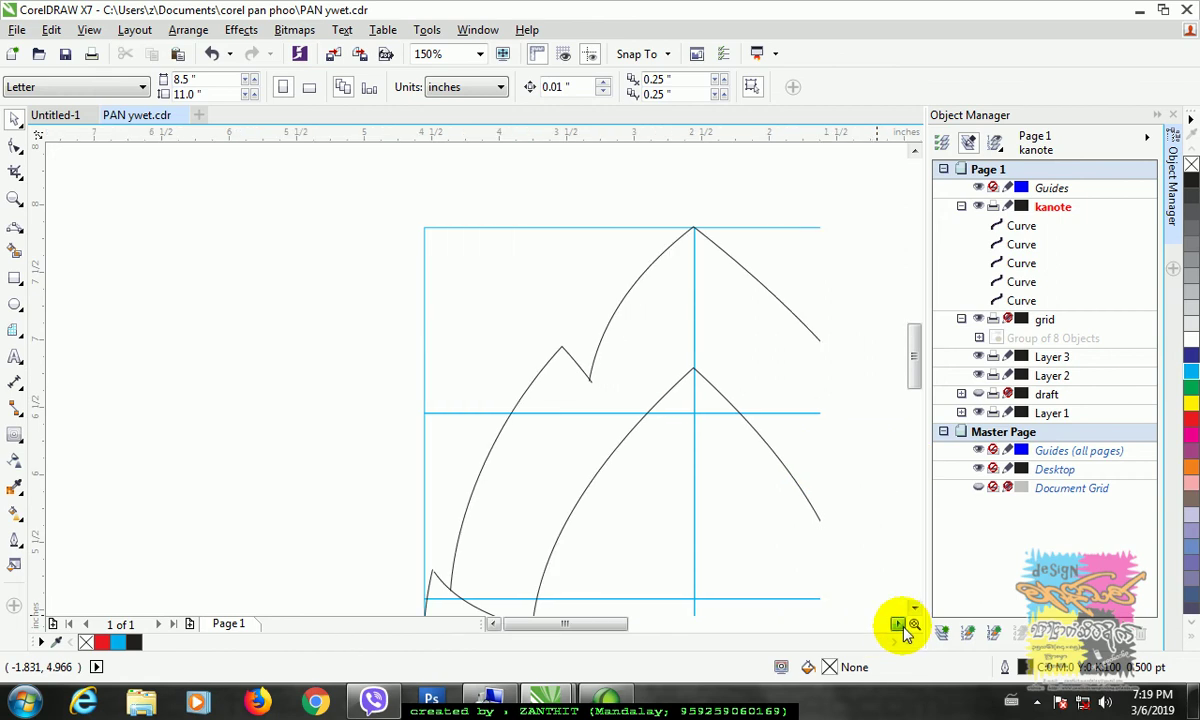
left_click(15, 145)
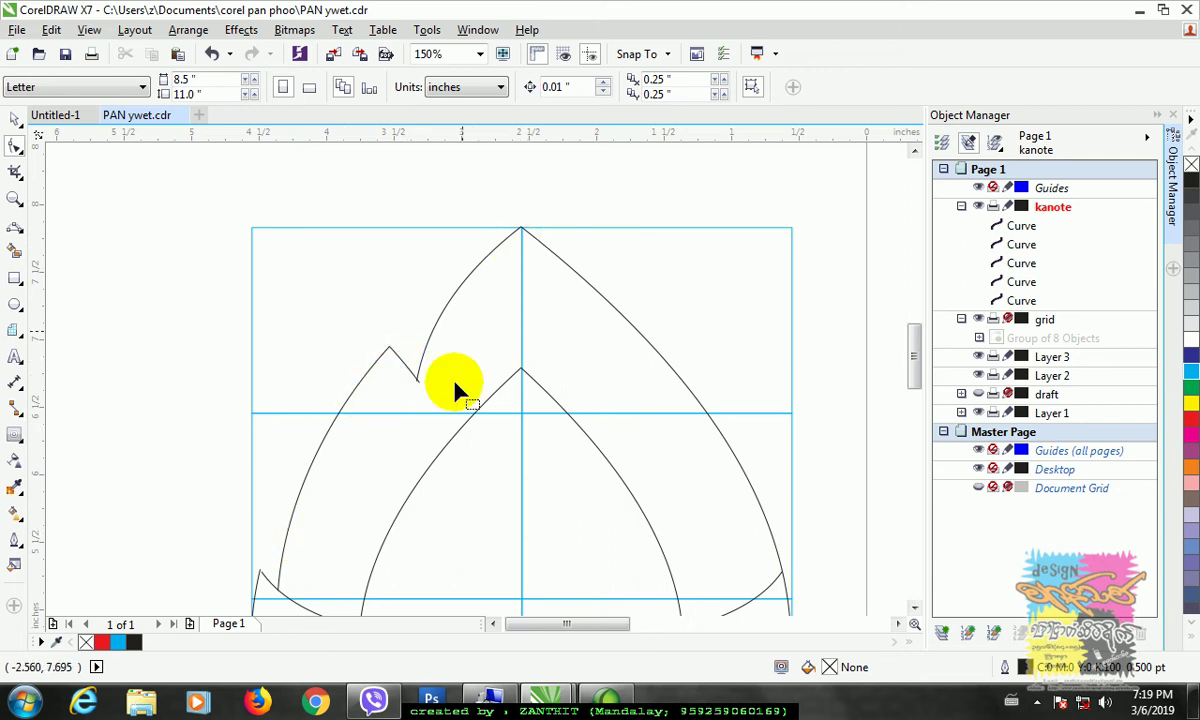
left_click(780, 563)
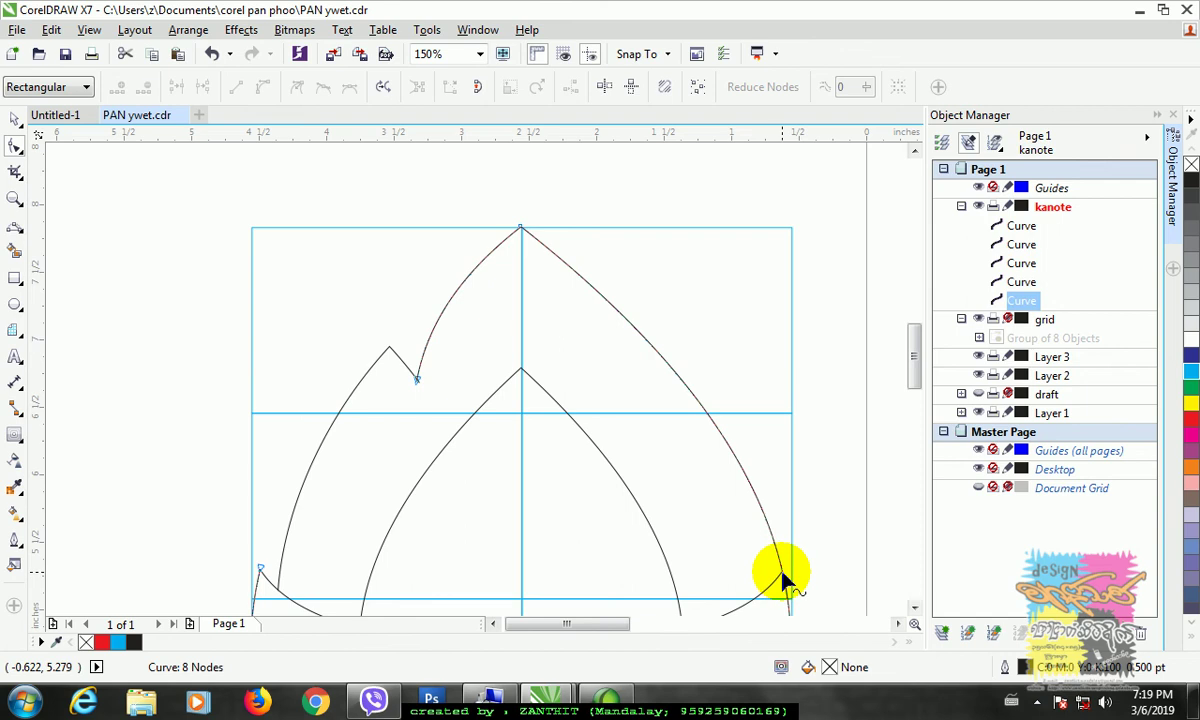
double_click(782, 572)
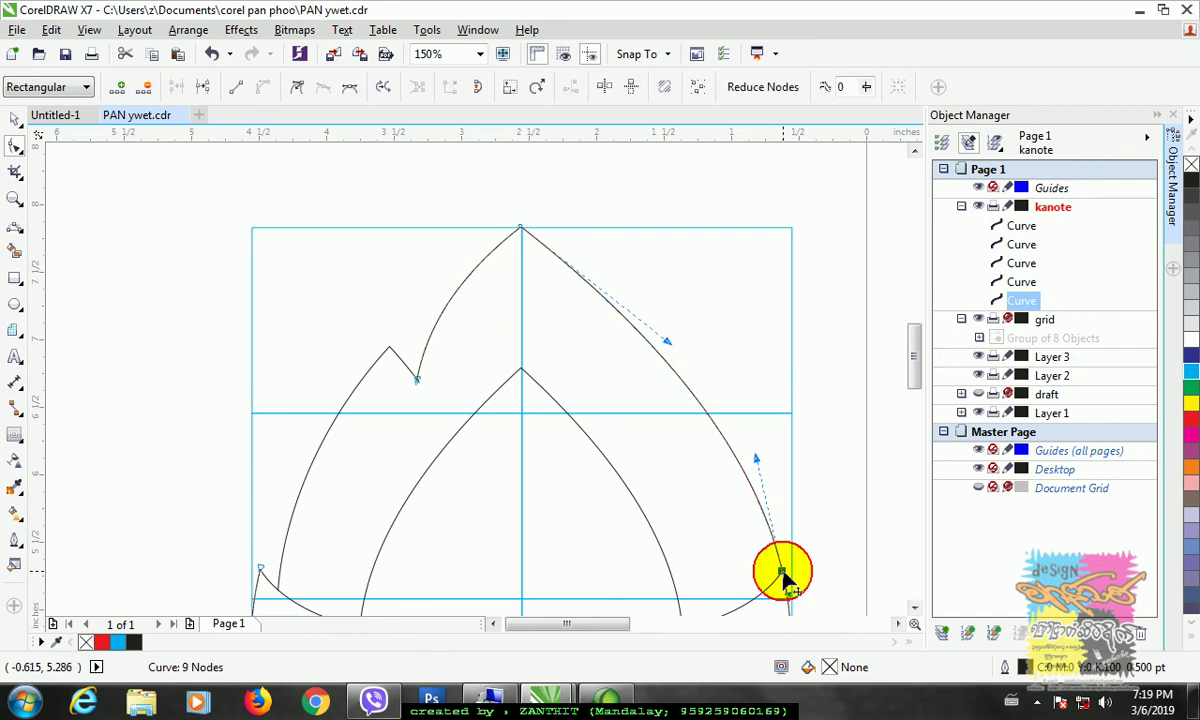
double_click(518, 232)
key("ctrl+z")
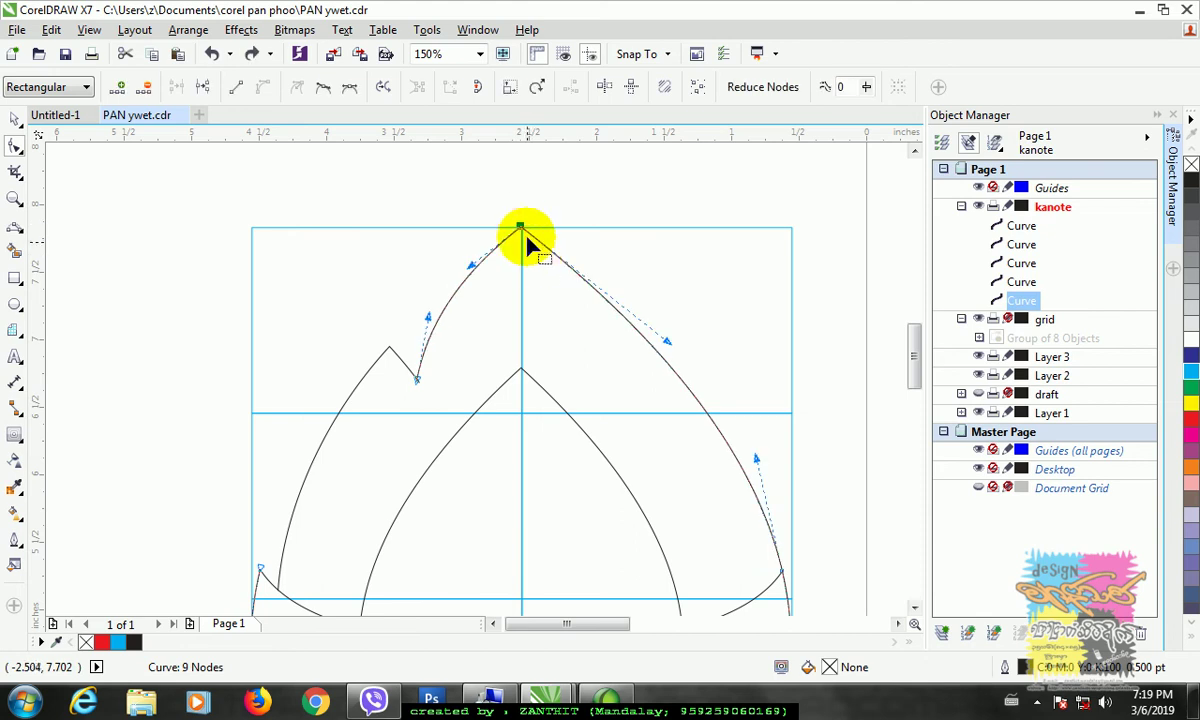
Break the outer outline apart at its top apex and delete its right flank down to the right tip node.
left_click(519, 228)
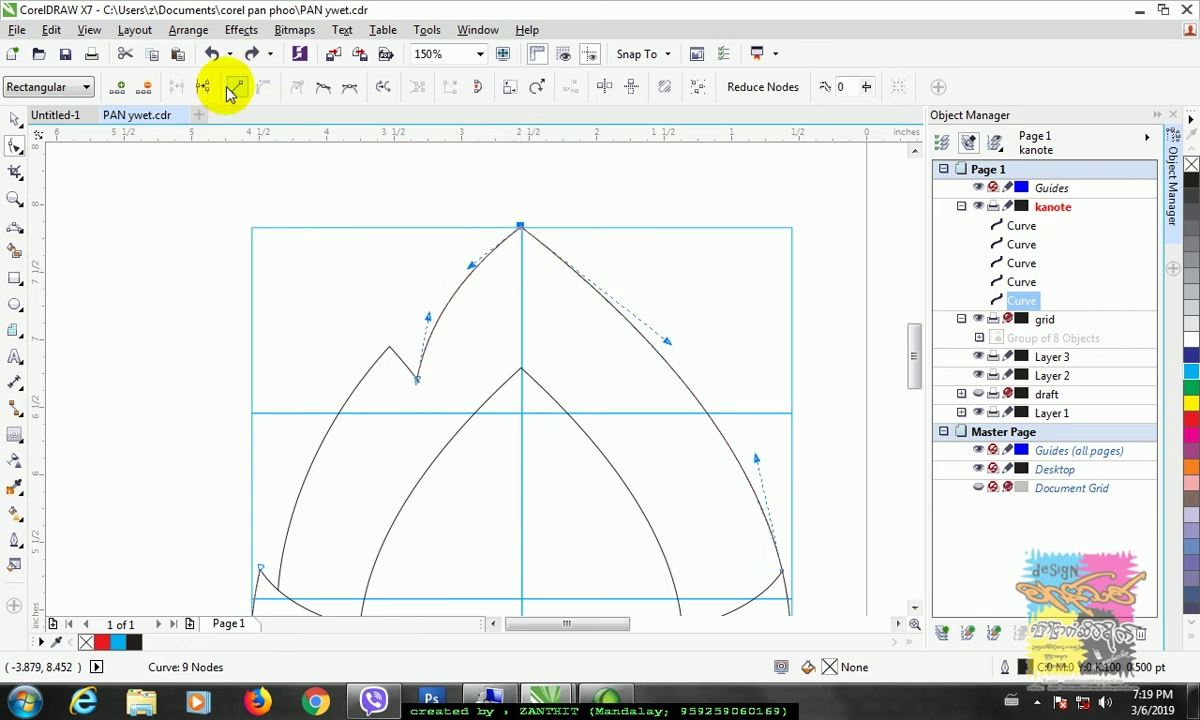
left_click(203, 87)
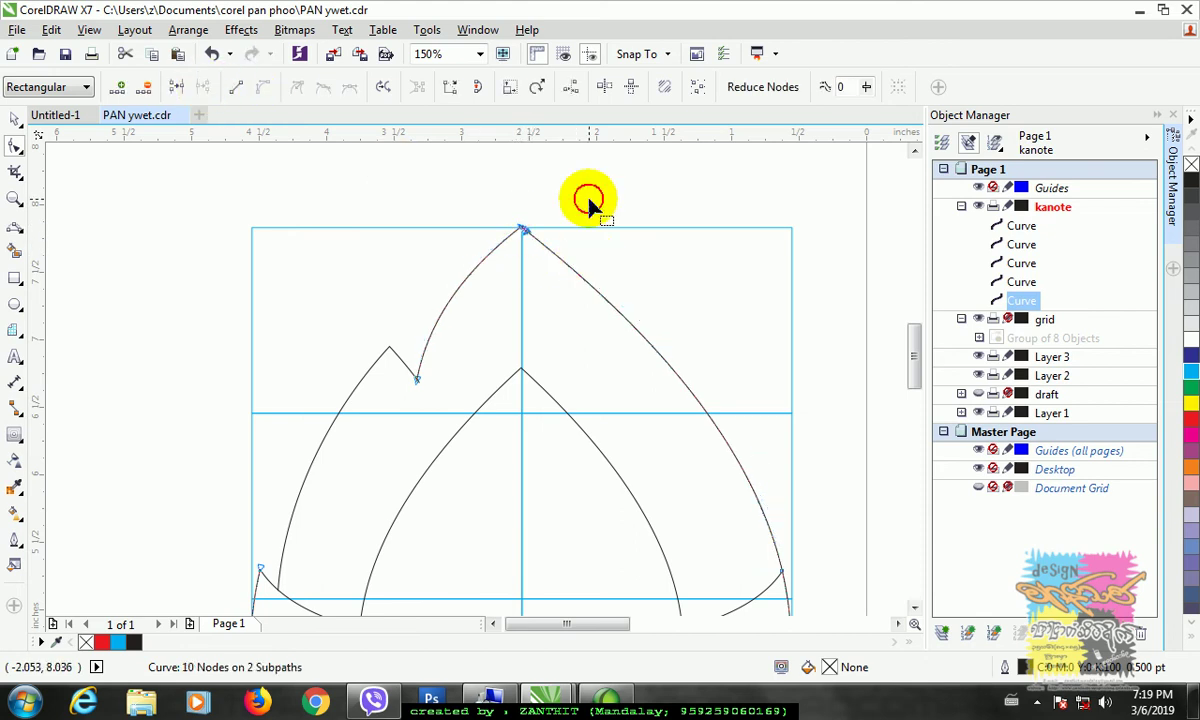
left_click_drag(520, 228, 606, 200)
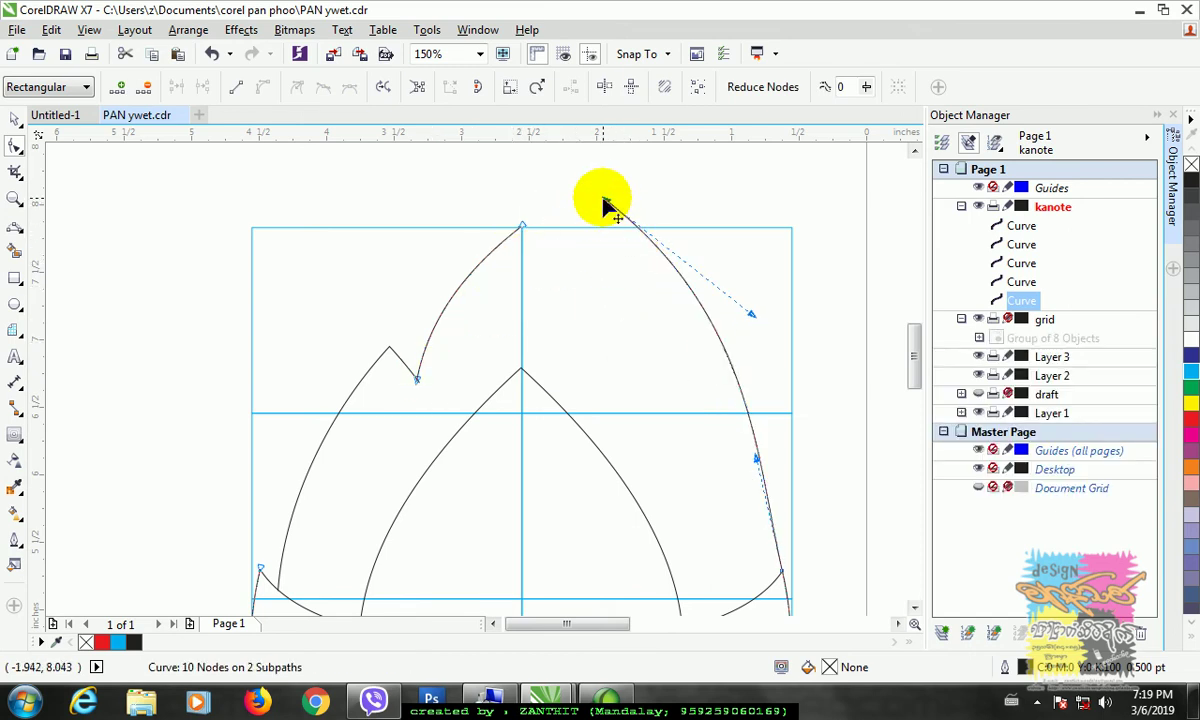
key("Delete")
scroll(911, 370, "down", 2)
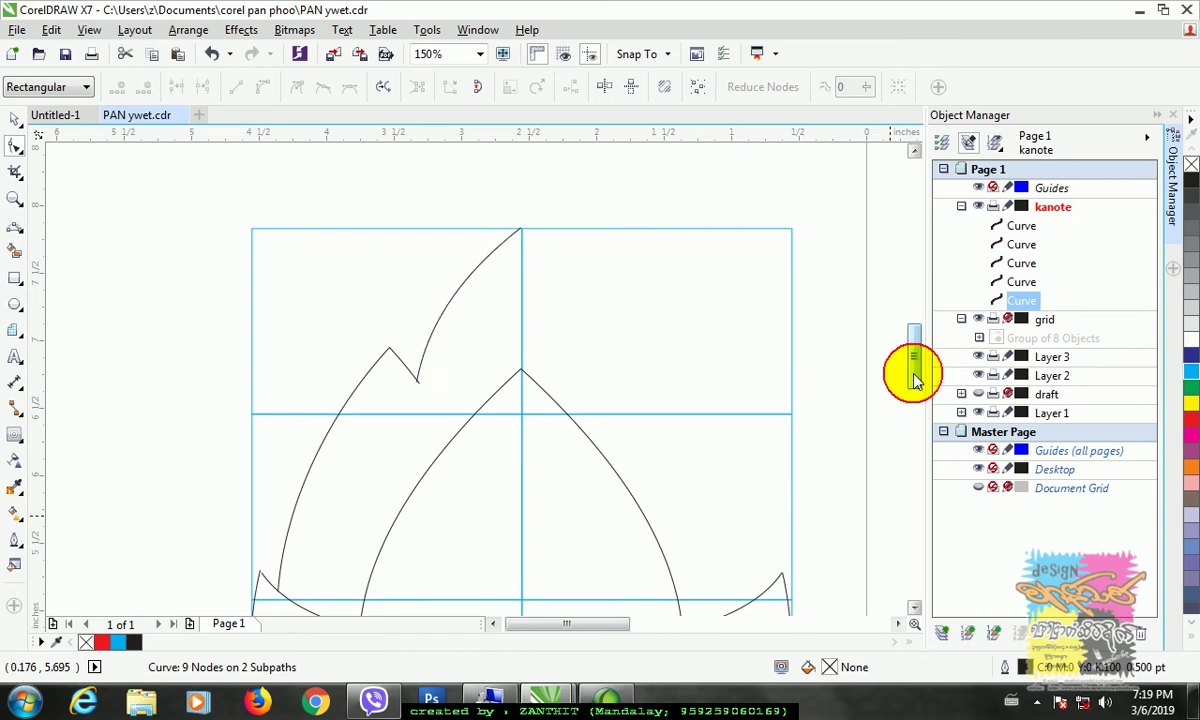
left_click(15, 119)
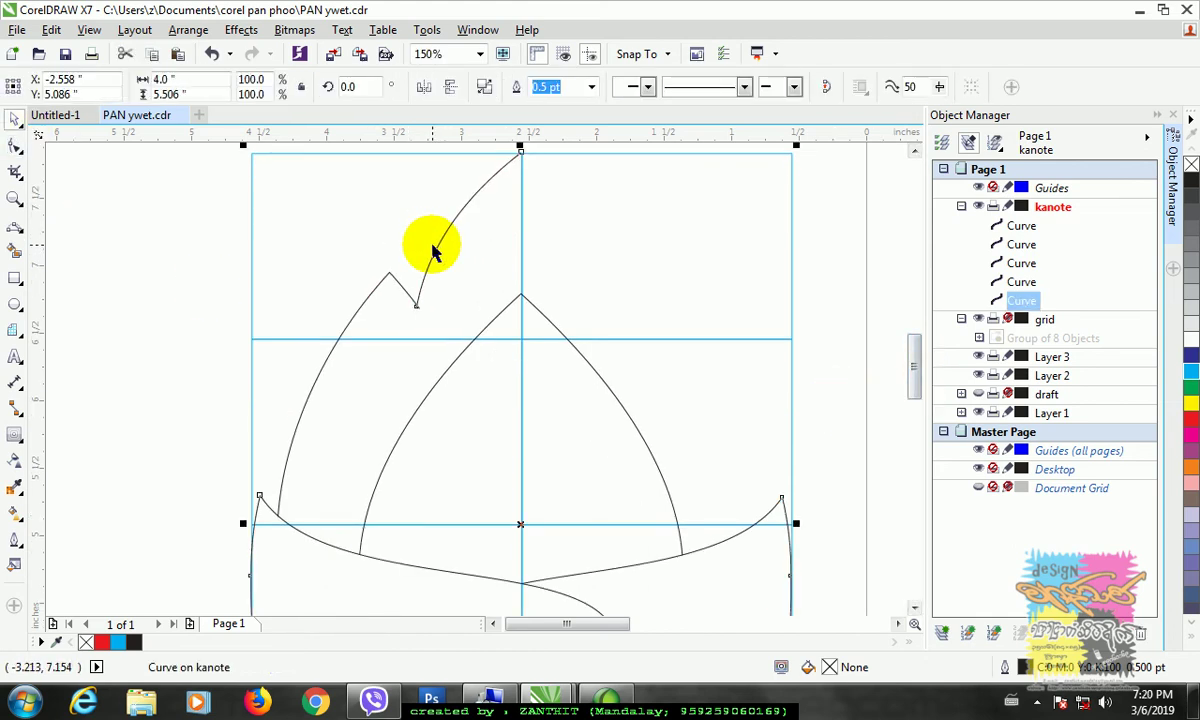
left_click(367, 330)
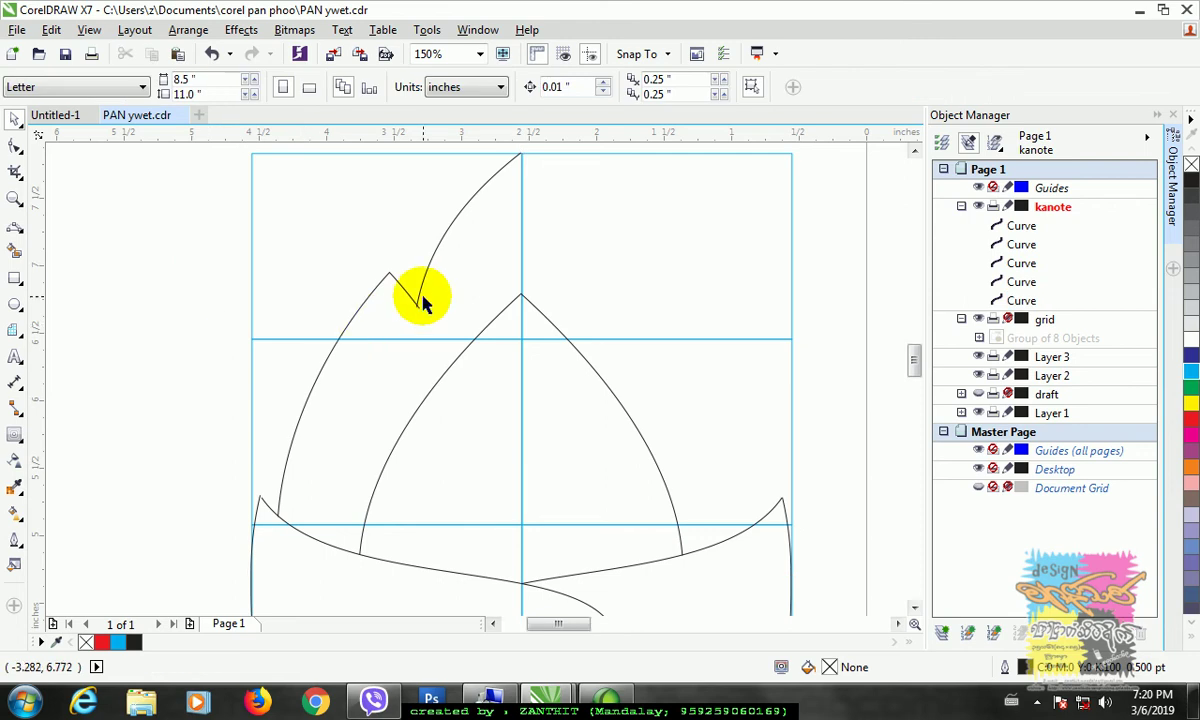
Extend the left side arch from its open notch end with a straight horizontal line to the vertical centre guide.
scroll(418, 300, "up", 1)
left_click(416, 320)
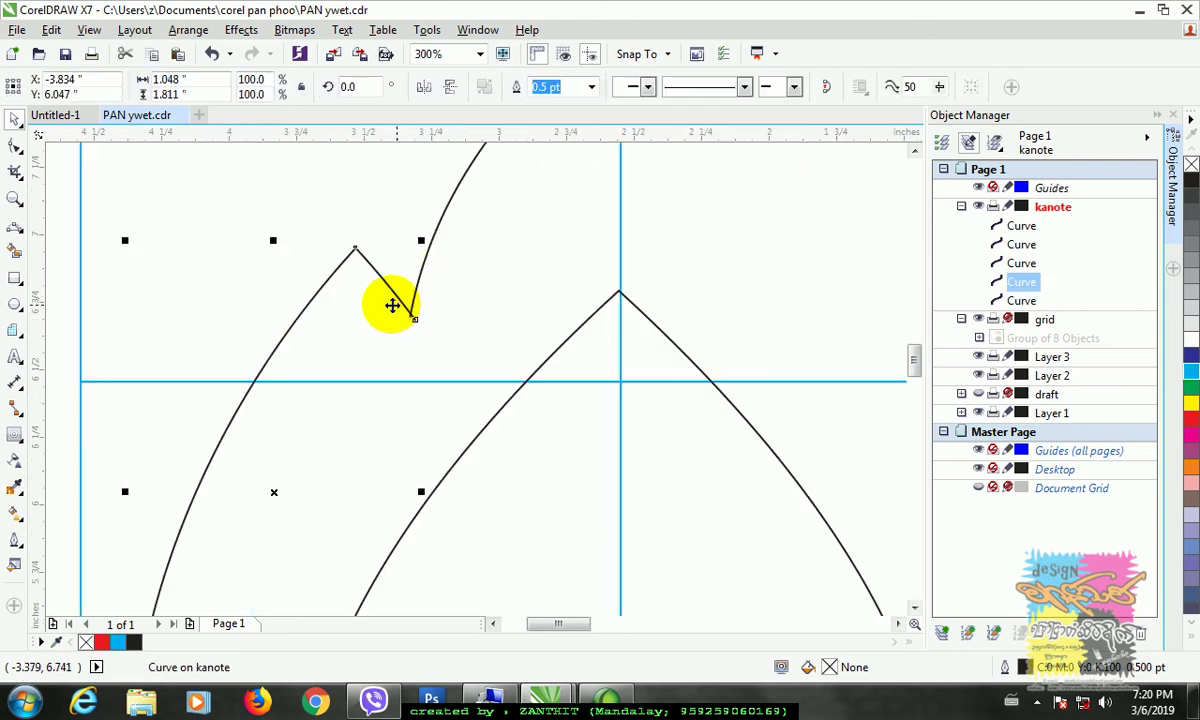
left_click(17, 231)
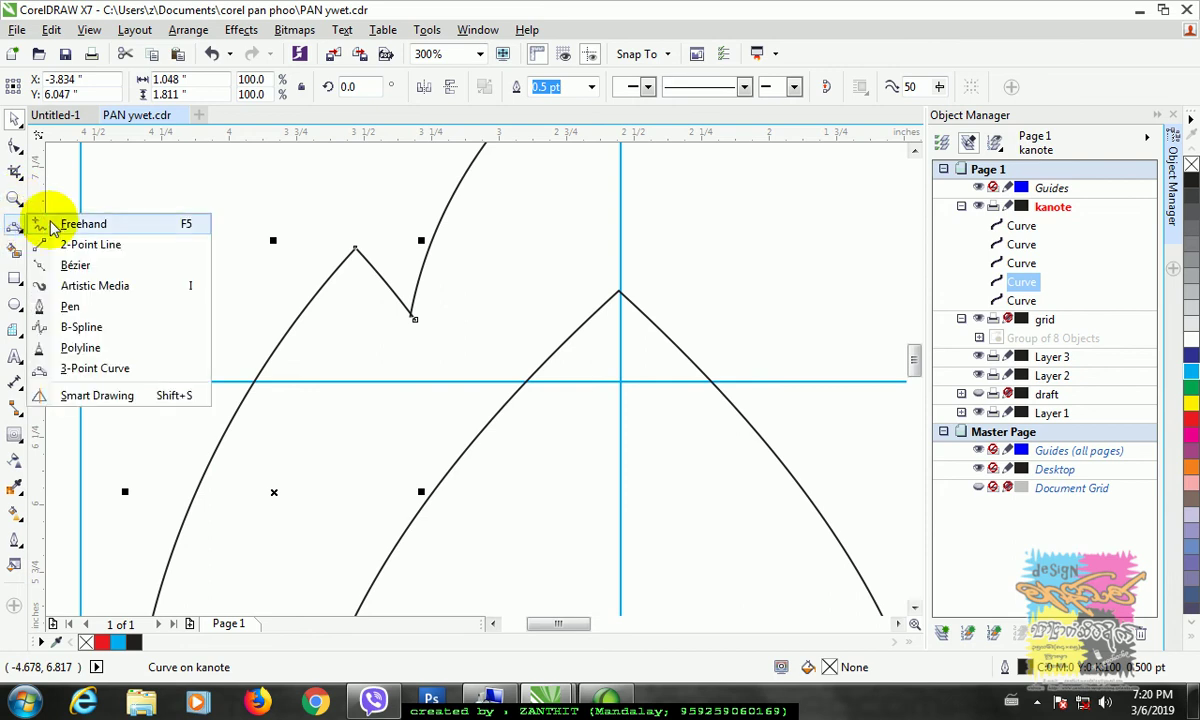
left_click(40, 155)
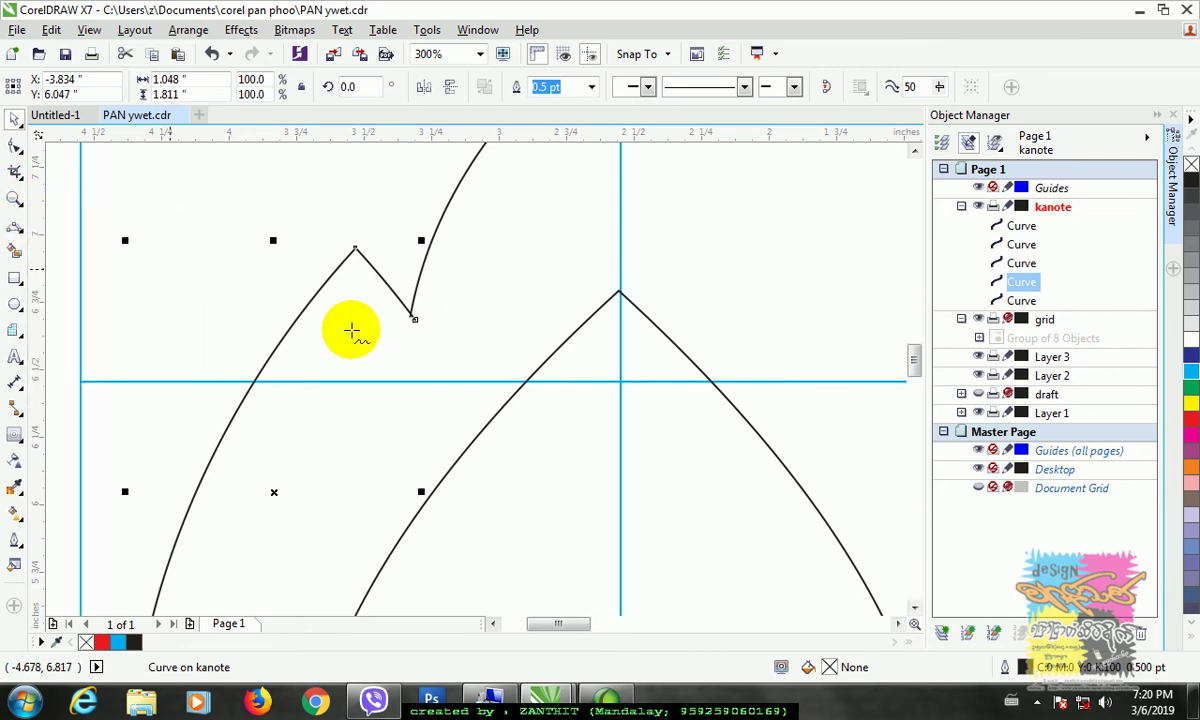
left_click(414, 318)
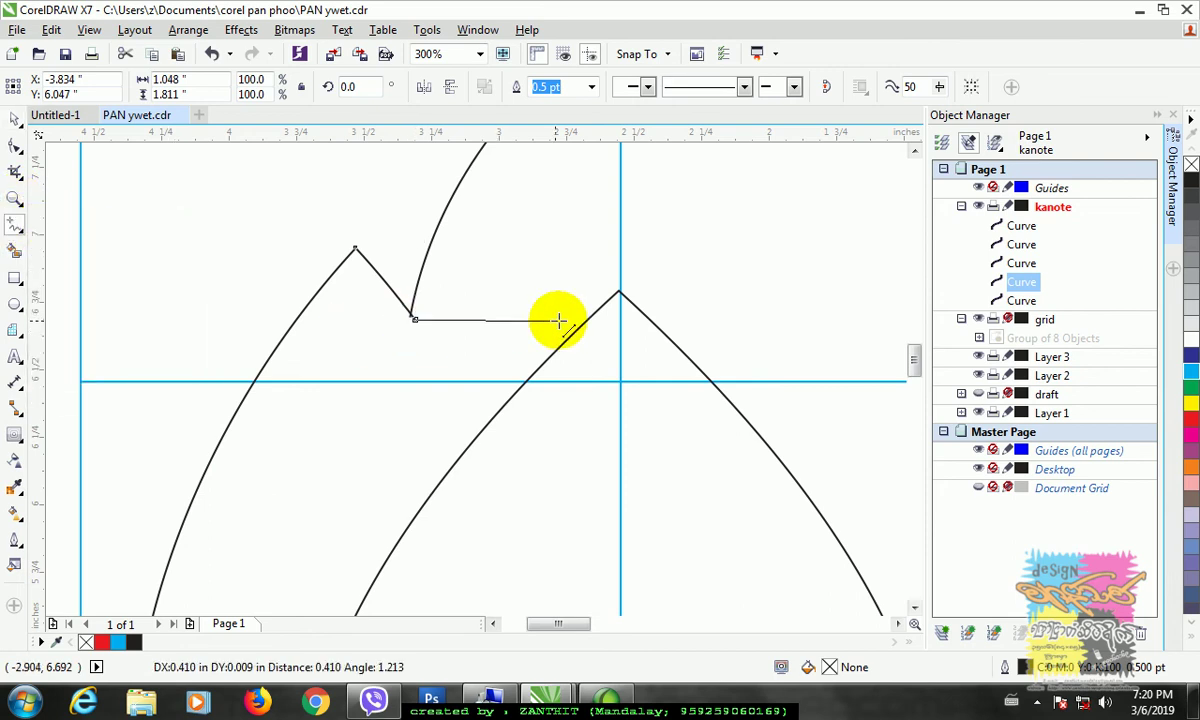
left_click(620, 321)
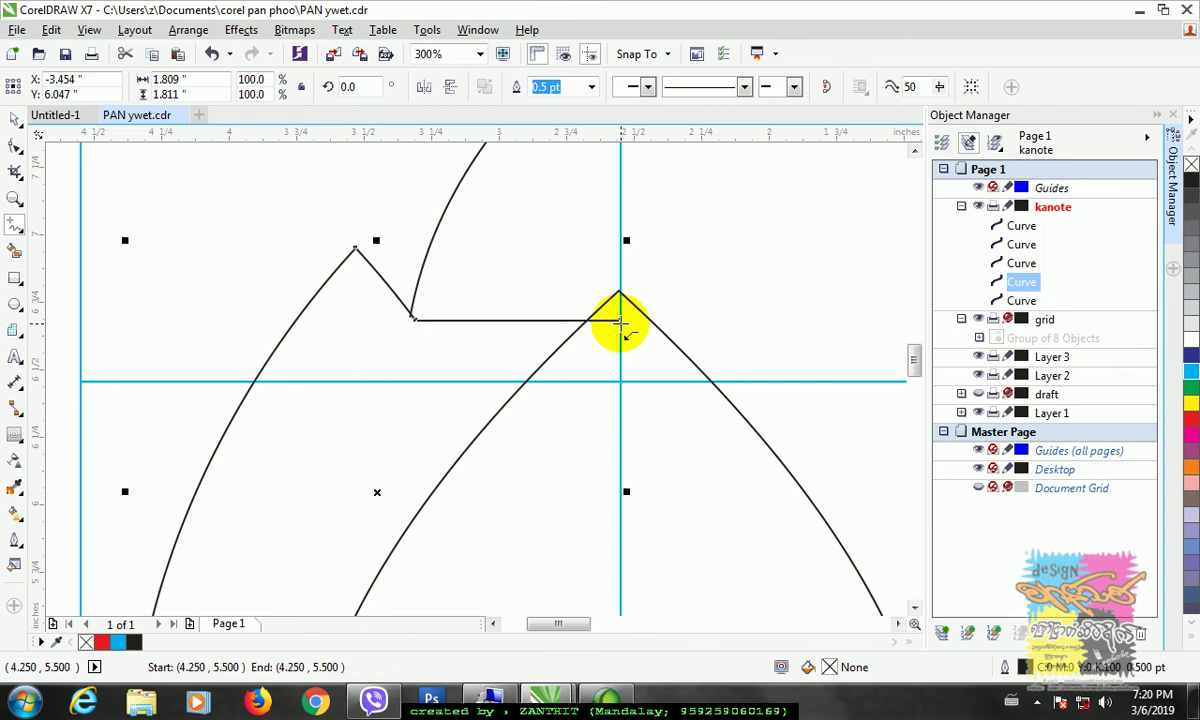
Move the top outline's lower open end onto the corner where the side arch meets the horizontal line.
scroll(444, 288, "up", 2)
left_click(15, 146)
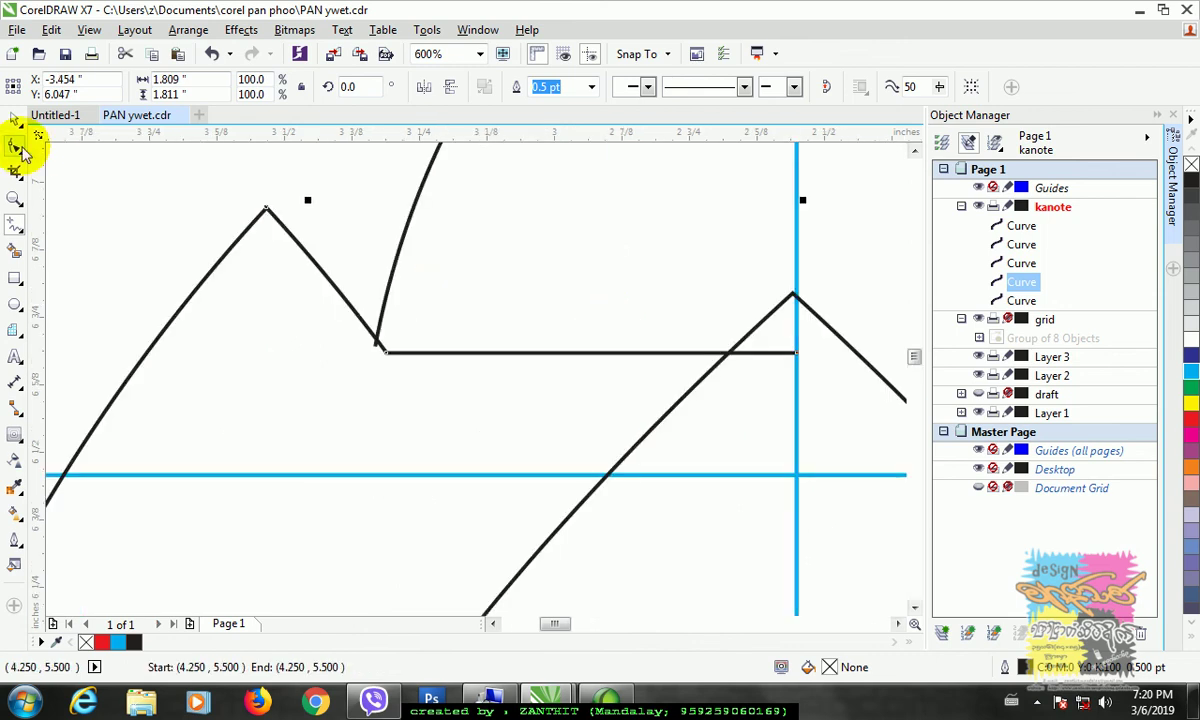
left_click(377, 334)
left_click_drag(374, 347, 388, 350)
scroll(533, 345, "down", 2)
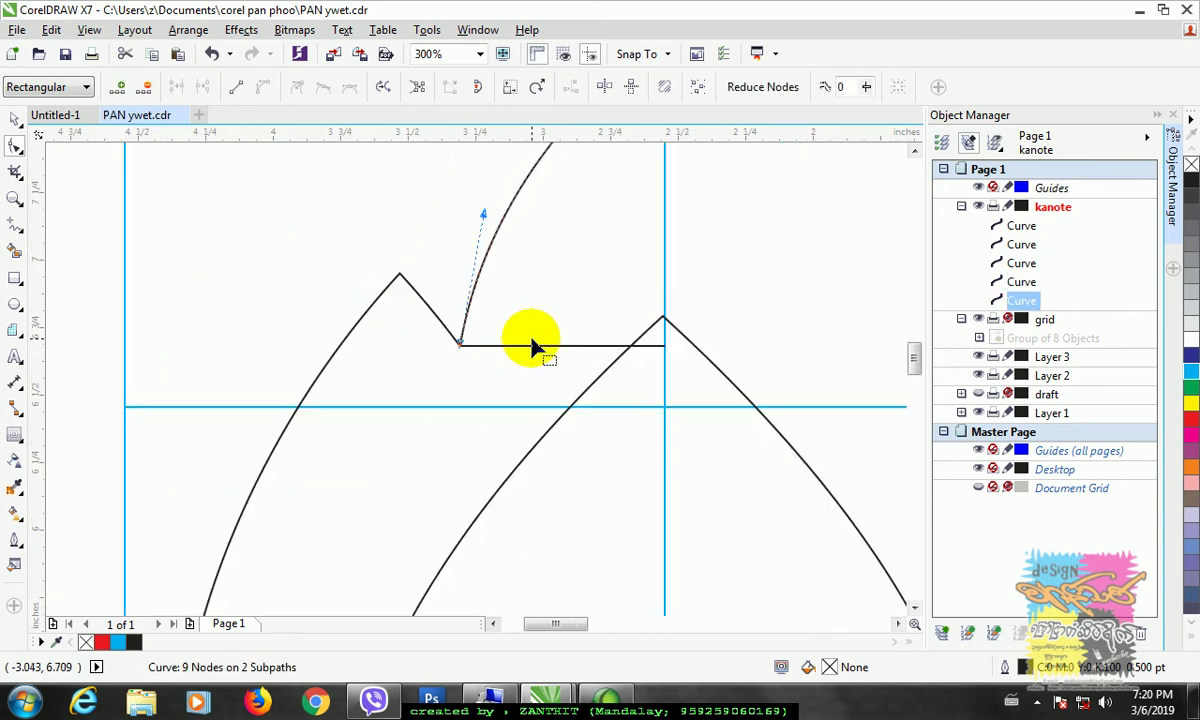
left_click(15, 119)
left_click(139, 253)
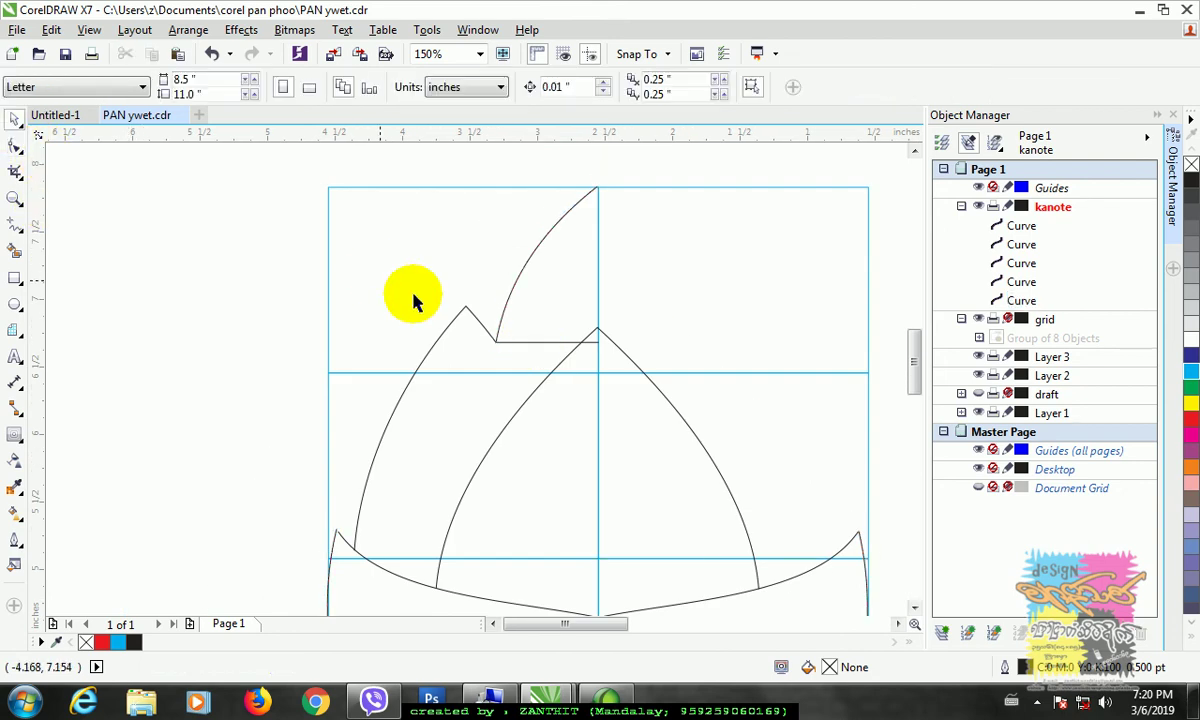
Duplicate the left side arch and the outer outline together in place and mirror the copies horizontally to complete the right half.
left_click(482, 322)
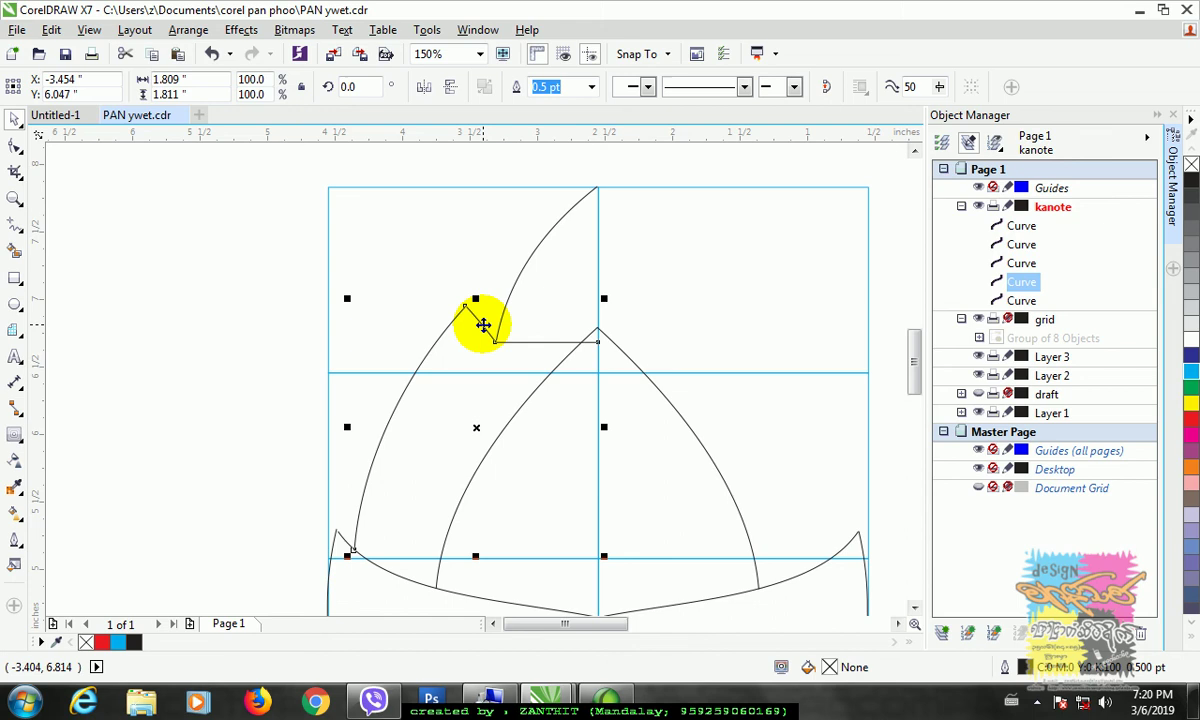
left_click(519, 281, "shift")
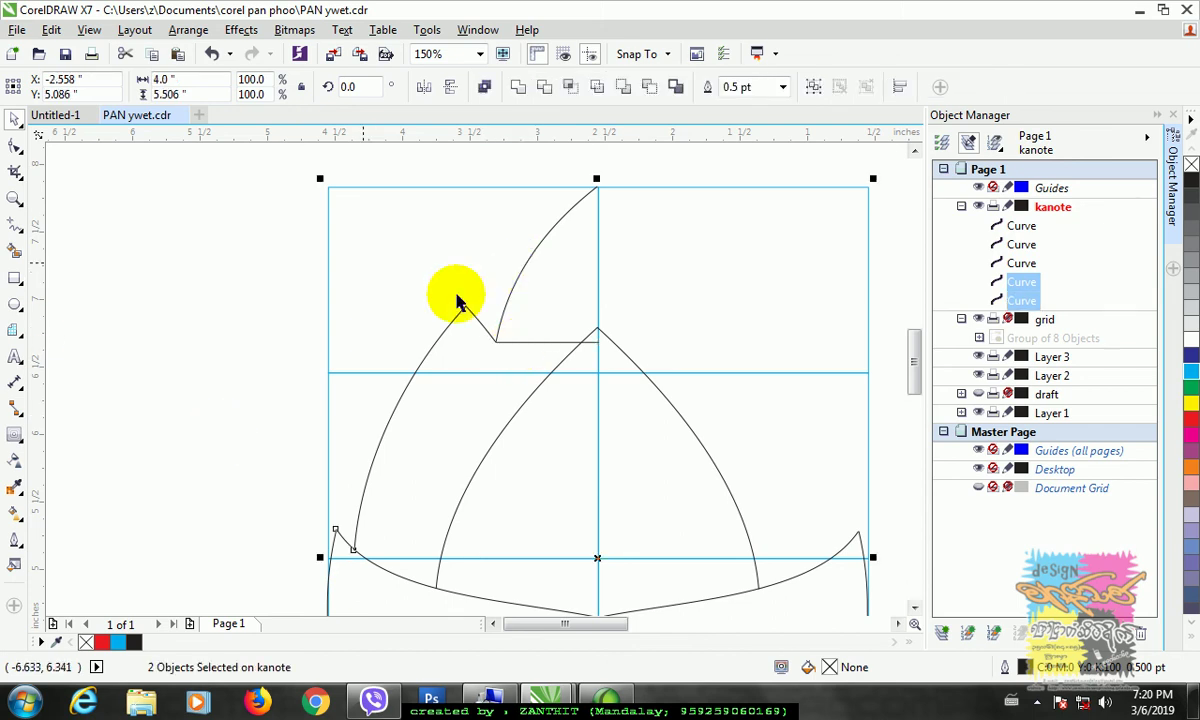
left_click_drag(497, 345, 497, 341)
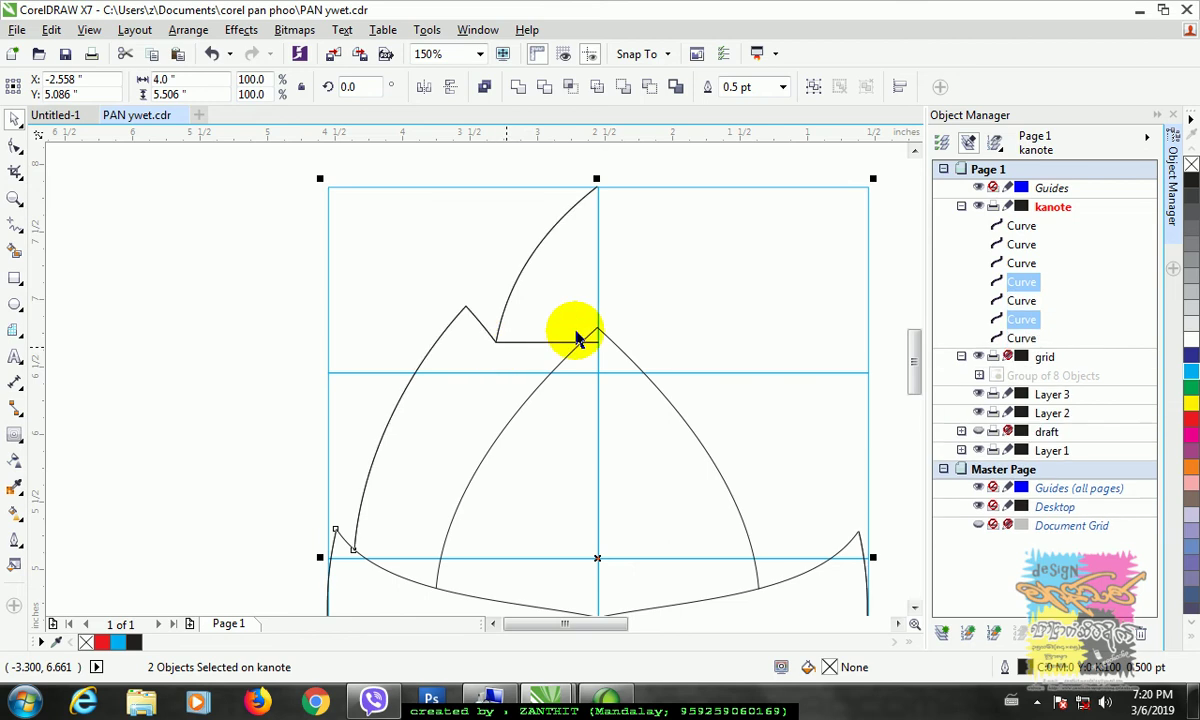
left_click(426, 90)
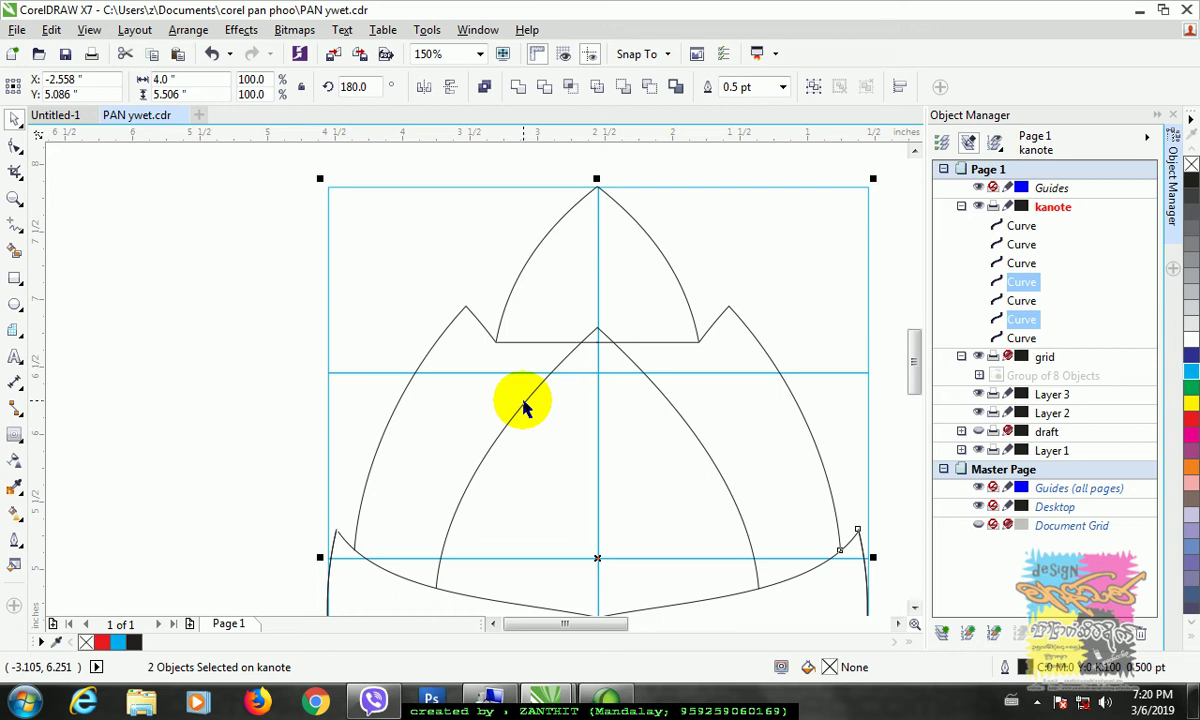
left_click(250, 313)
Add a node partway down the inner arch's left flank and delete the arch's right half from the centre apex.
scroll(628, 413, "down", 1)
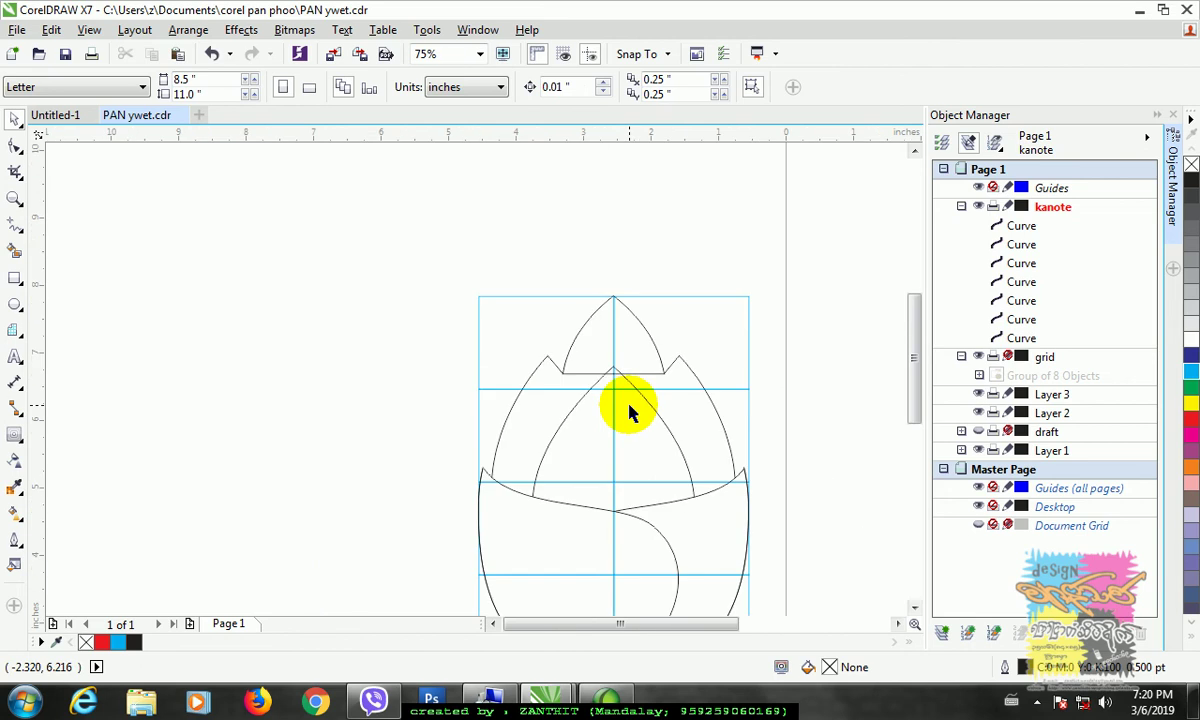
scroll(783, 518, "up", 1)
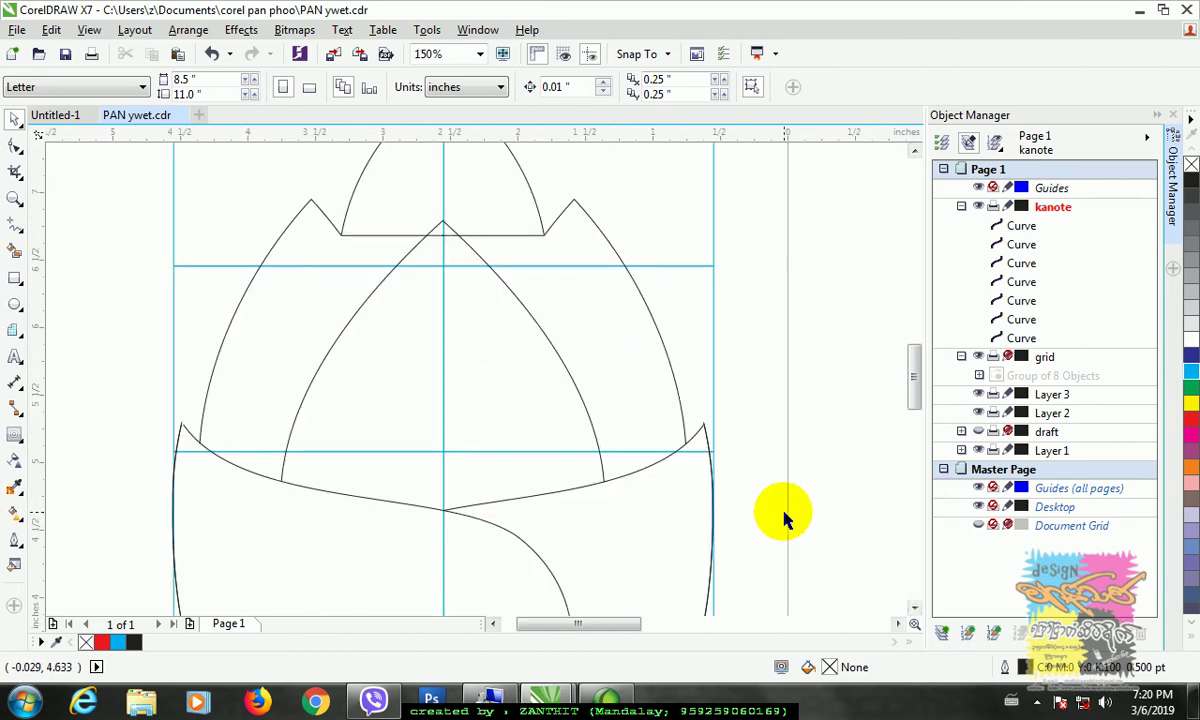
left_click(548, 350)
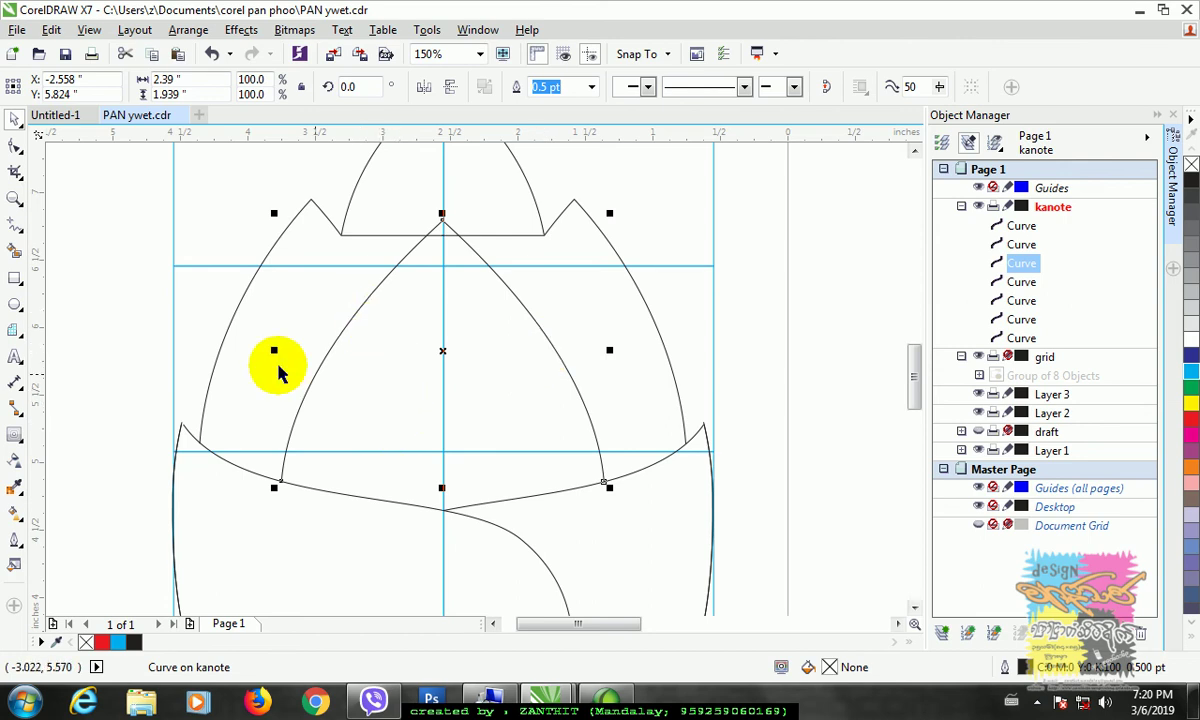
left_click(15, 148)
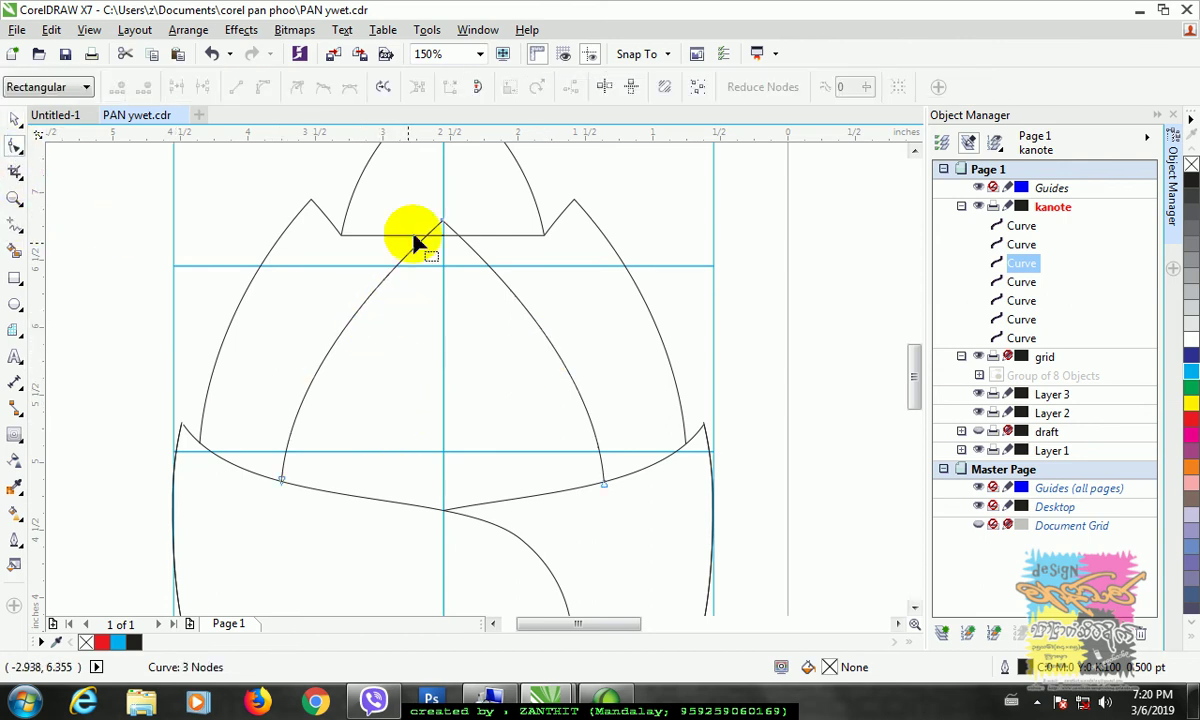
double_click(353, 317)
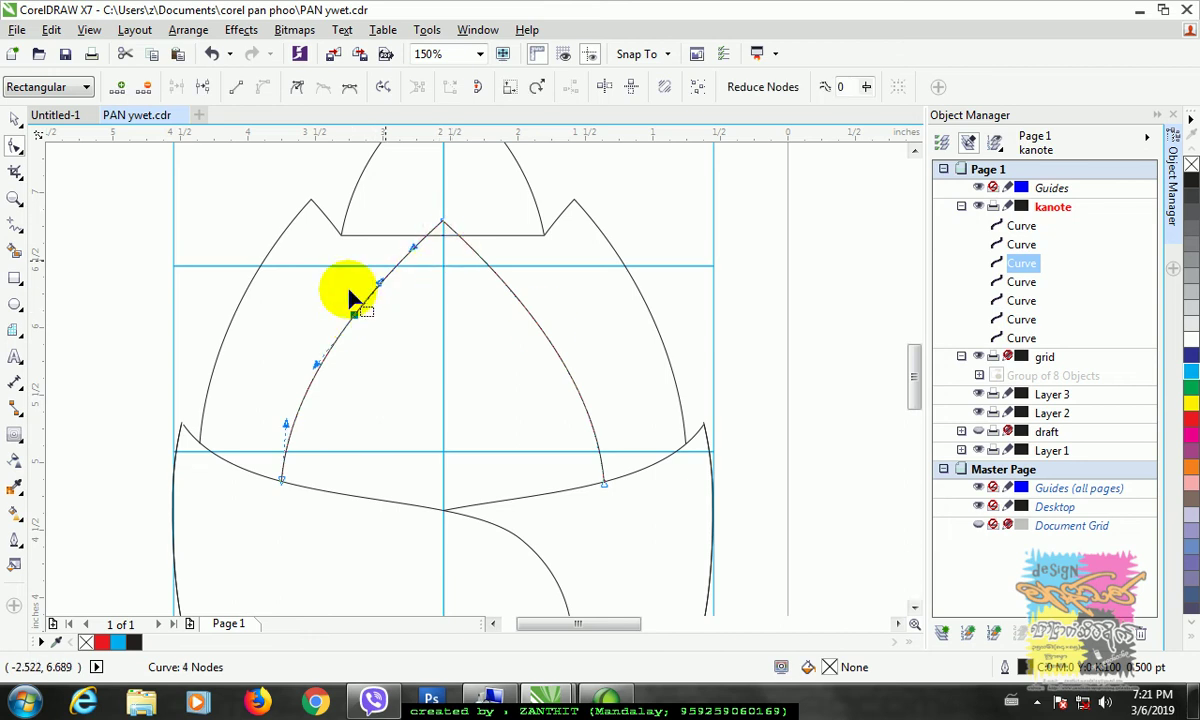
left_click(443, 222)
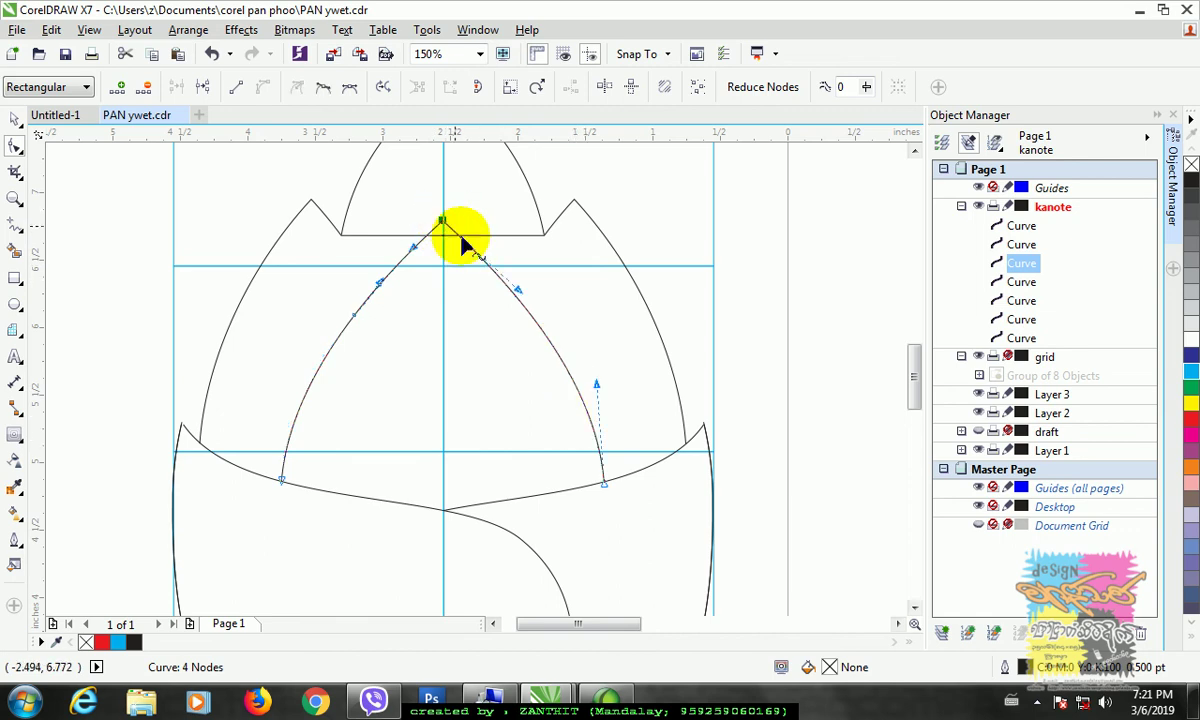
left_click(603, 483)
key("Delete")
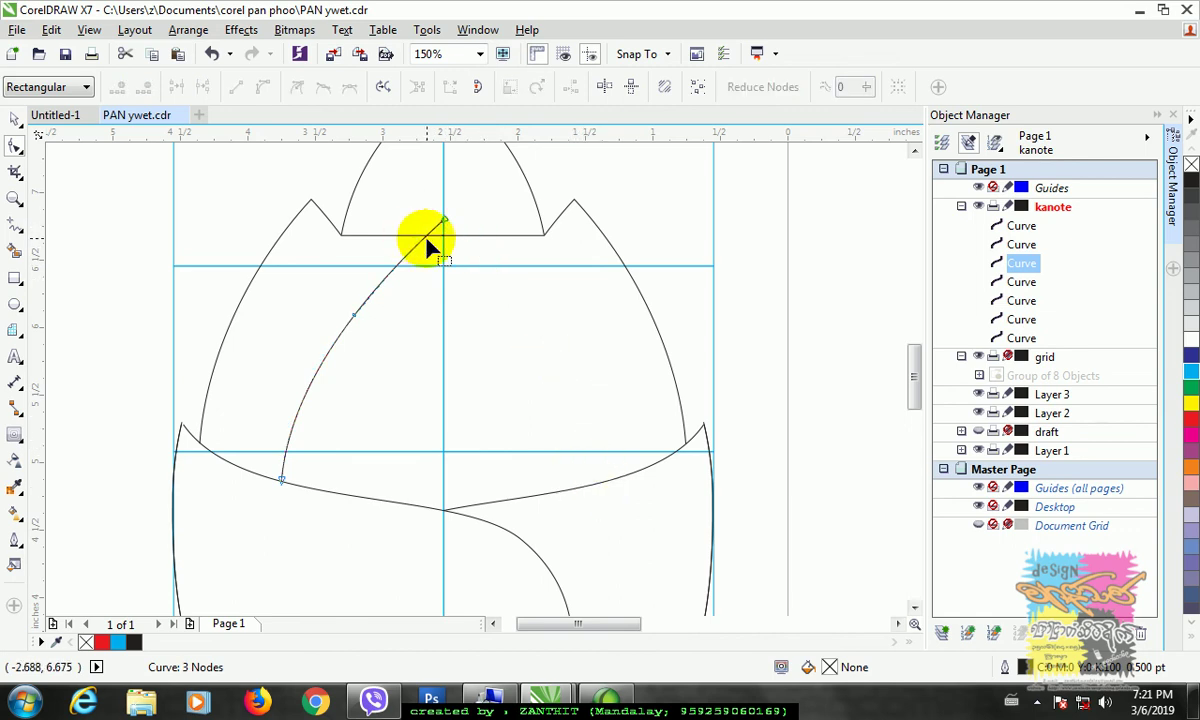
Break the remaining left flank at its middle node and split it into separate upper and lower curves.
left_click(354, 316)
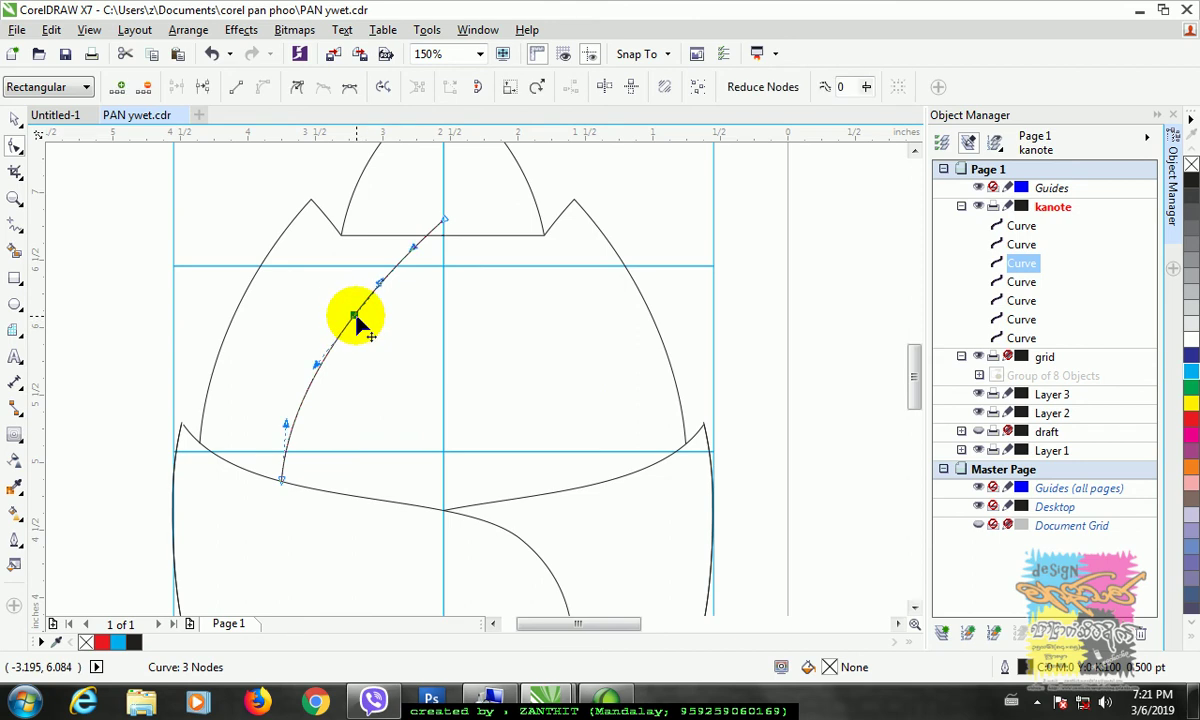
left_click(203, 88)
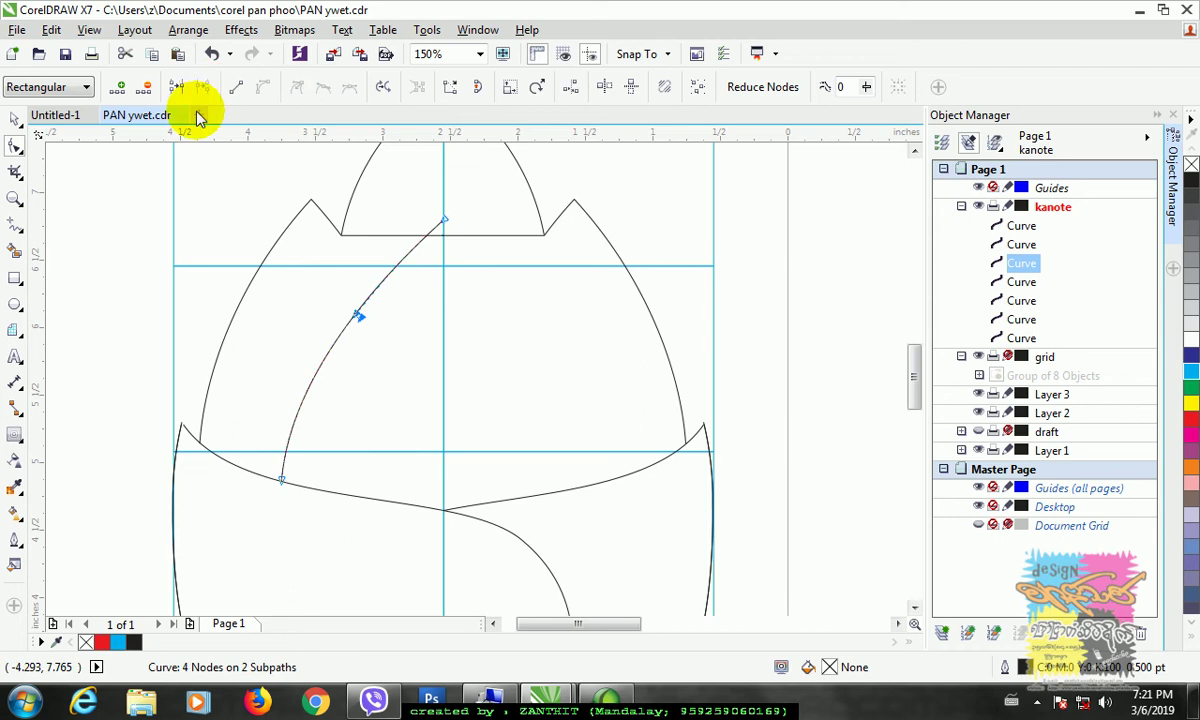
left_click(15, 119)
left_click(367, 348)
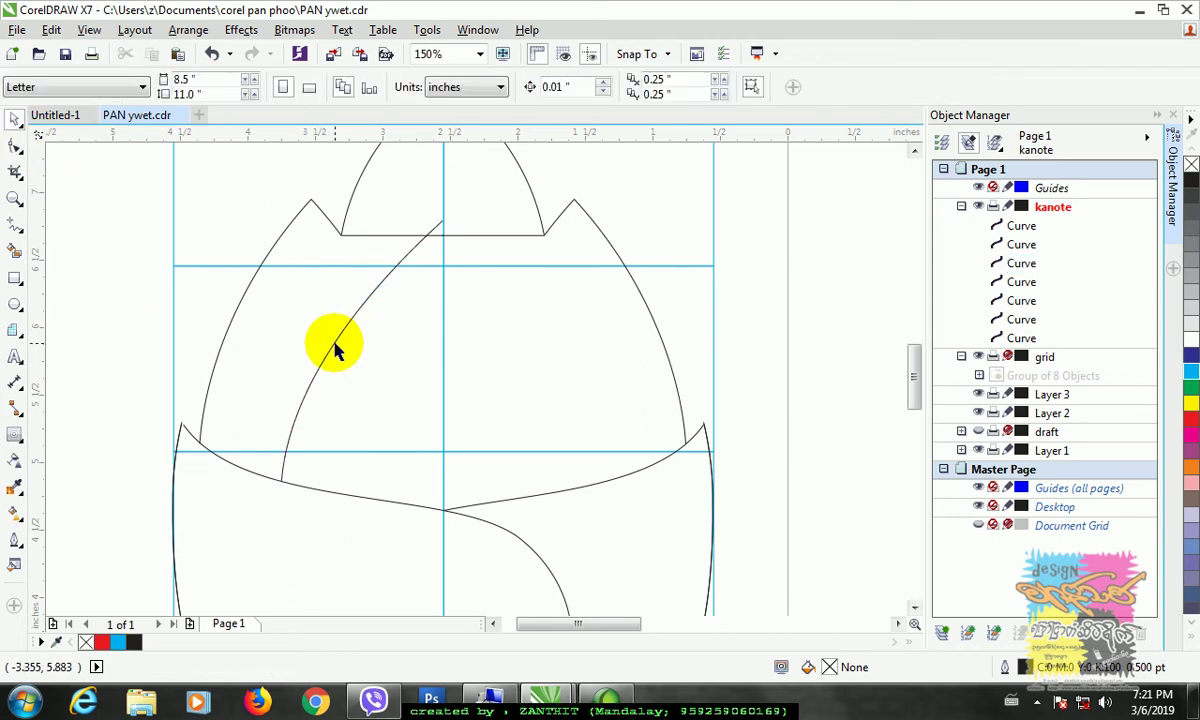
left_click(335, 348)
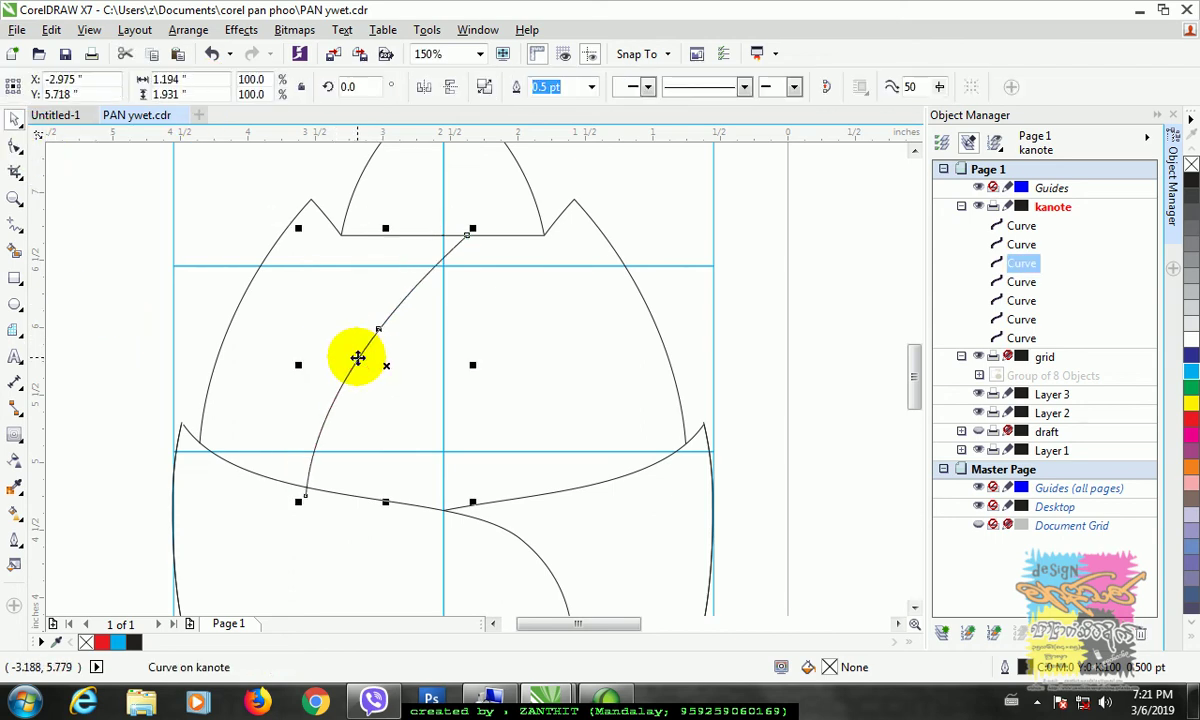
left_click(190, 29)
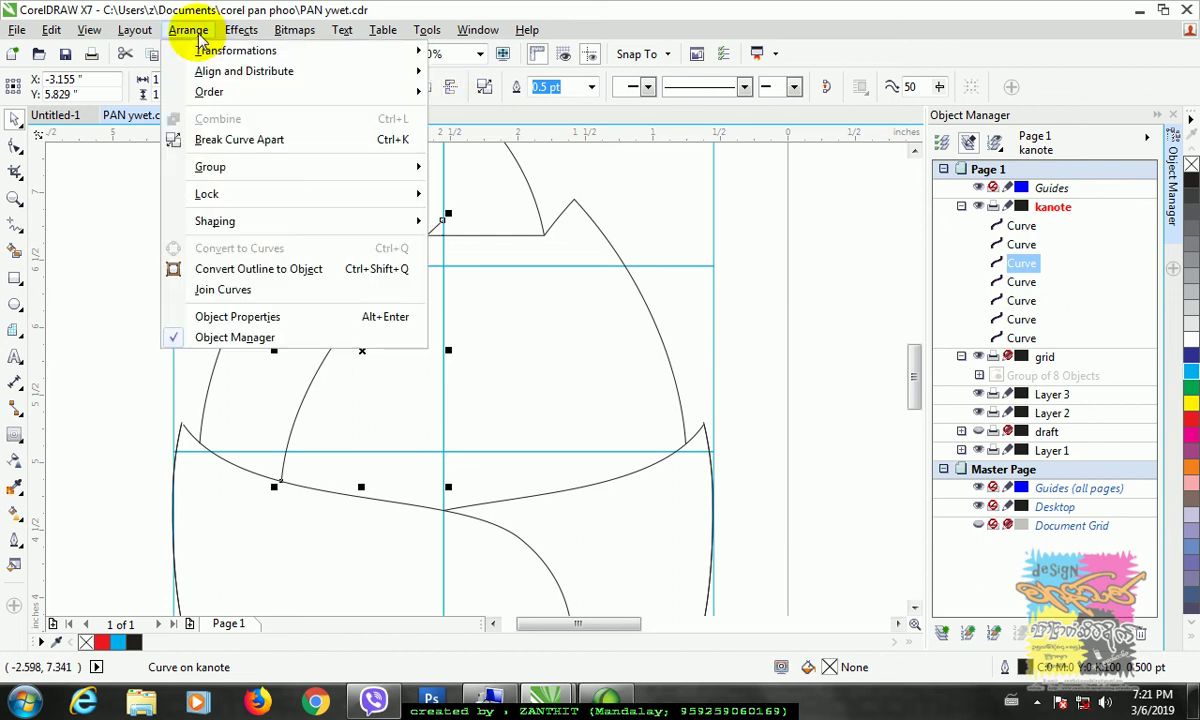
left_click(333, 145)
left_click(140, 305)
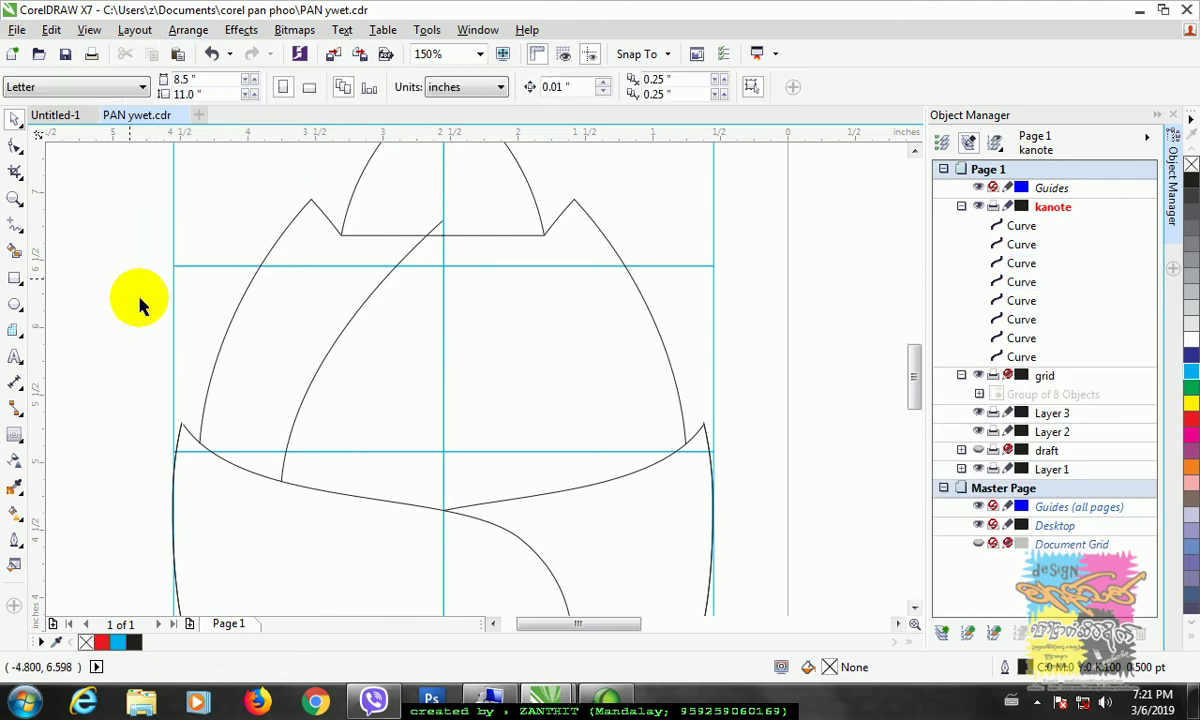
left_click(337, 338)
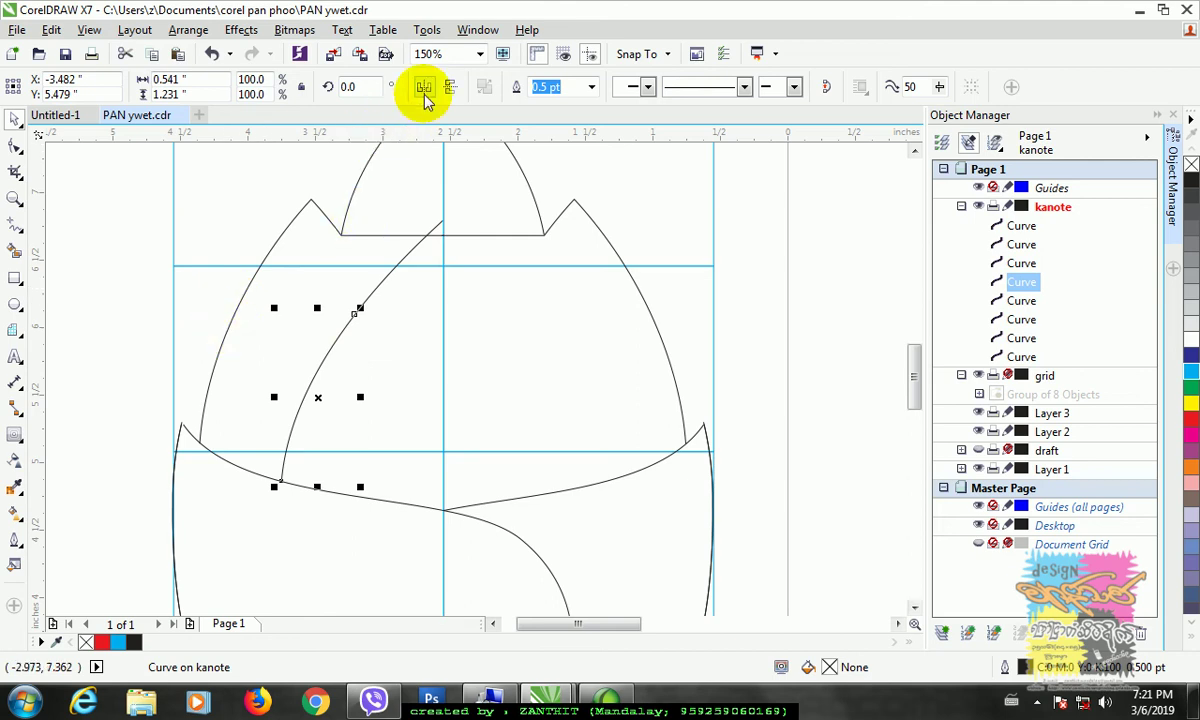
left_click(429, 247)
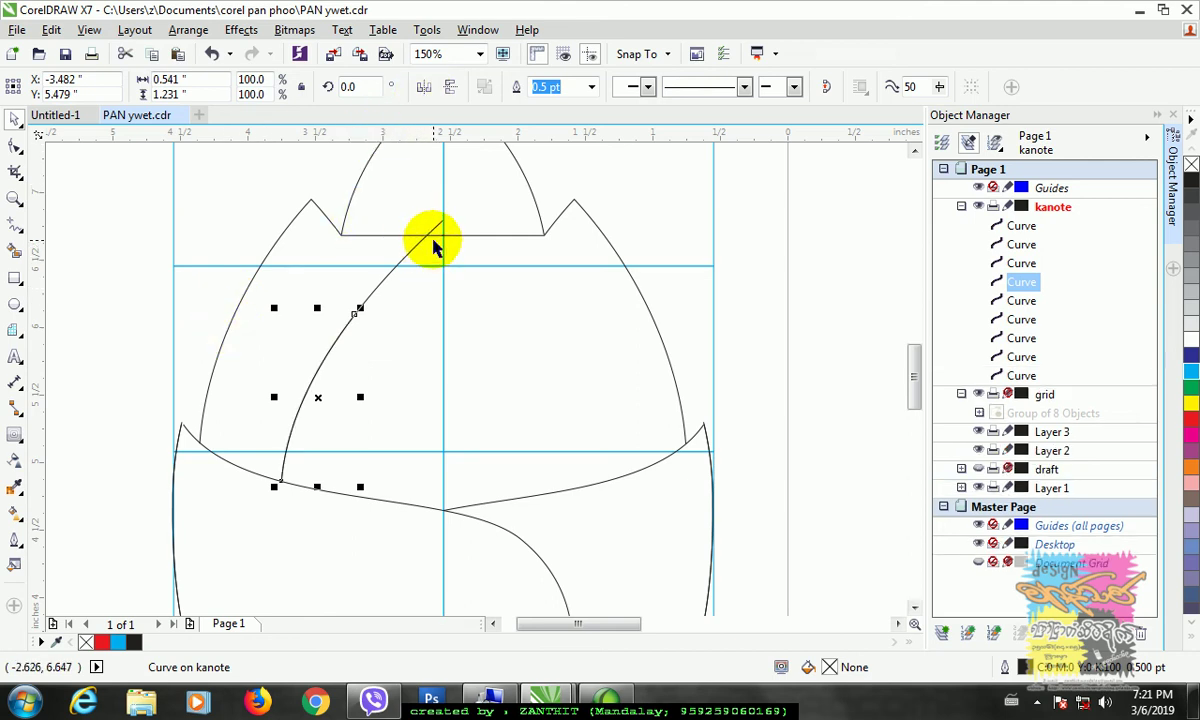
left_click(425, 88)
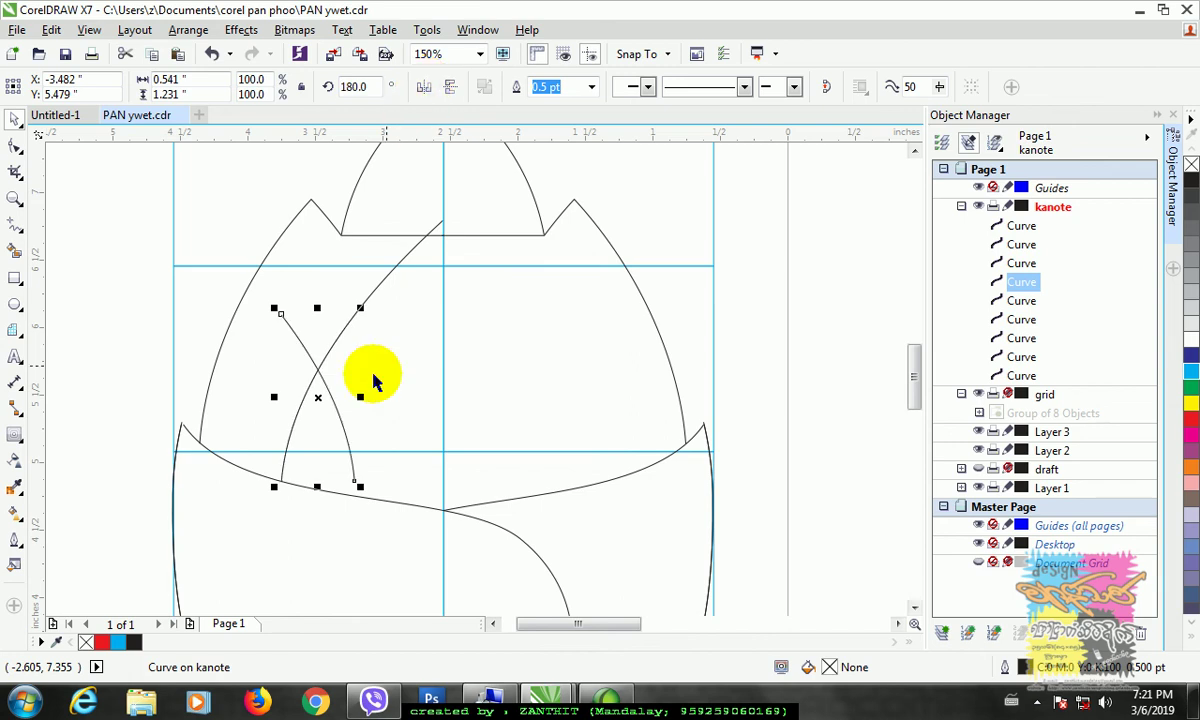
left_click_drag(317, 398, 389, 400)
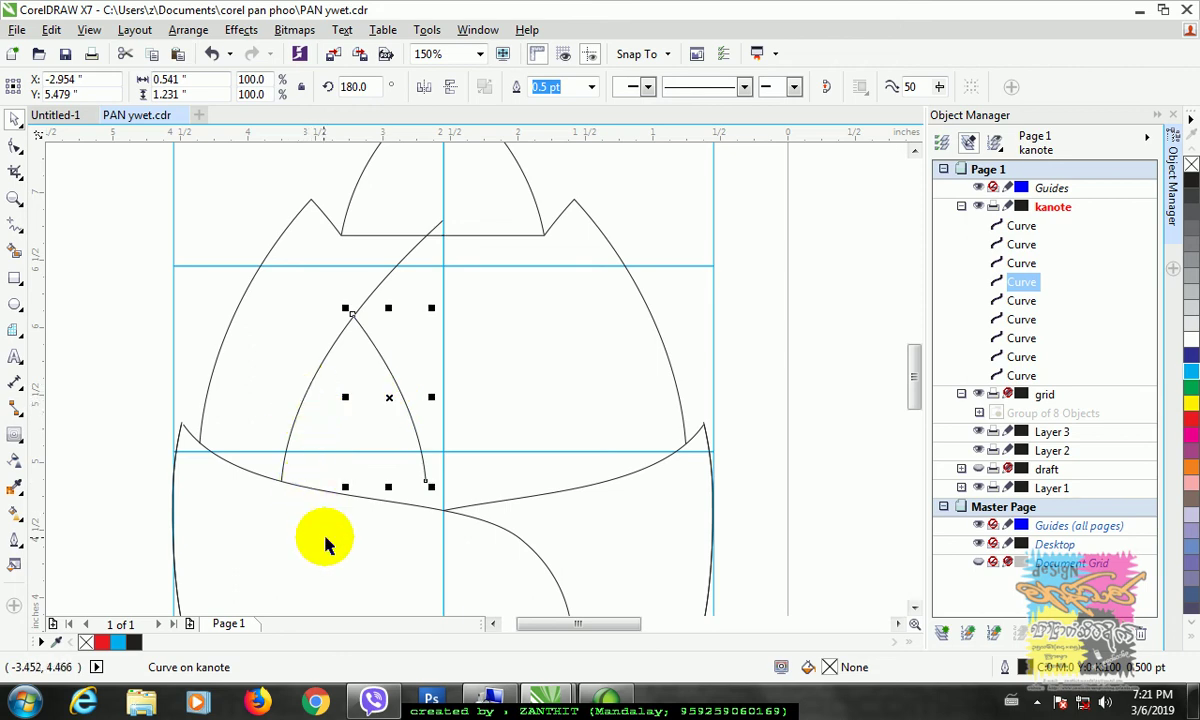
key("Delete")
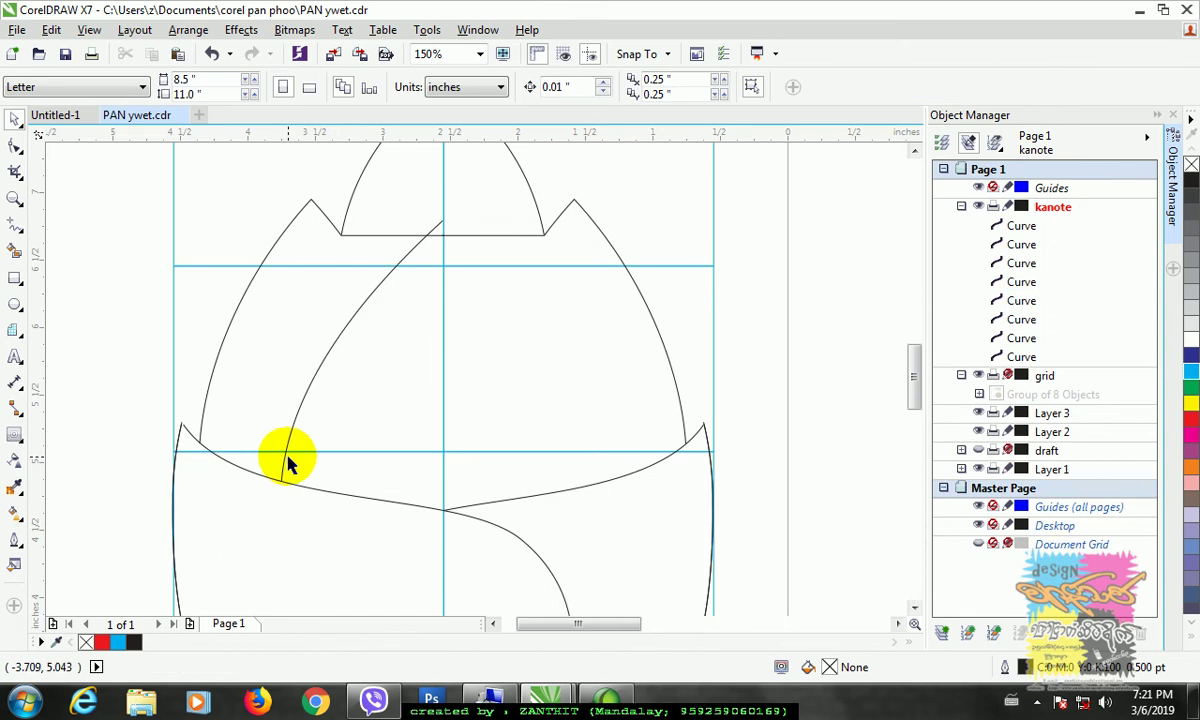
Slide the lower flank piece's bottom node slightly inward along the base curve and adjust its handle to bow the curve outward.
left_click(287, 461)
scroll(287, 461, "up", 2)
left_click(15, 146)
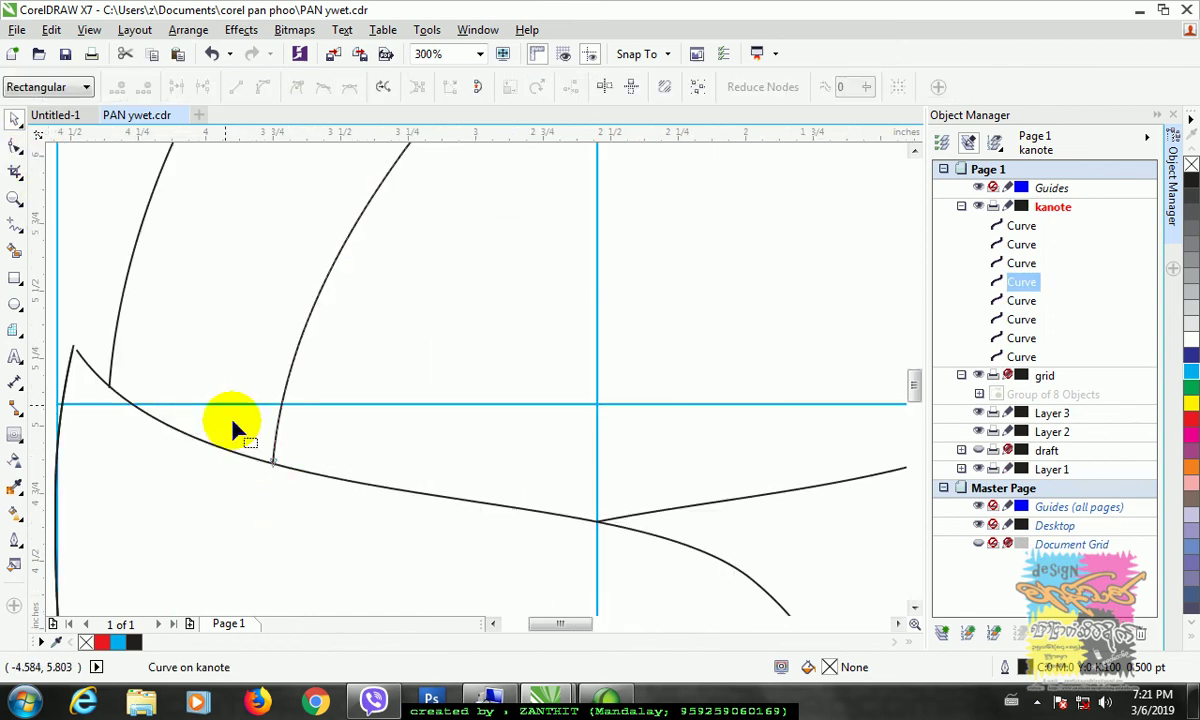
left_click_drag(273, 463, 289, 470)
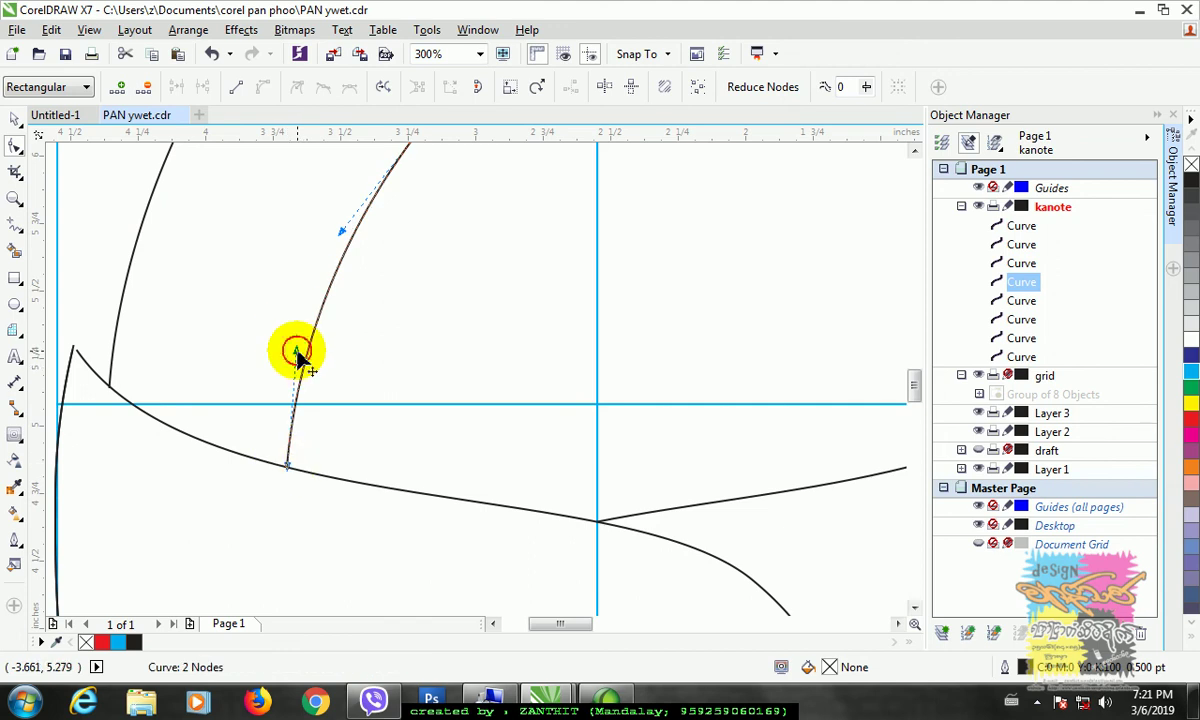
left_click_drag(295, 351, 286, 317)
scroll(300, 405, "down", 2)
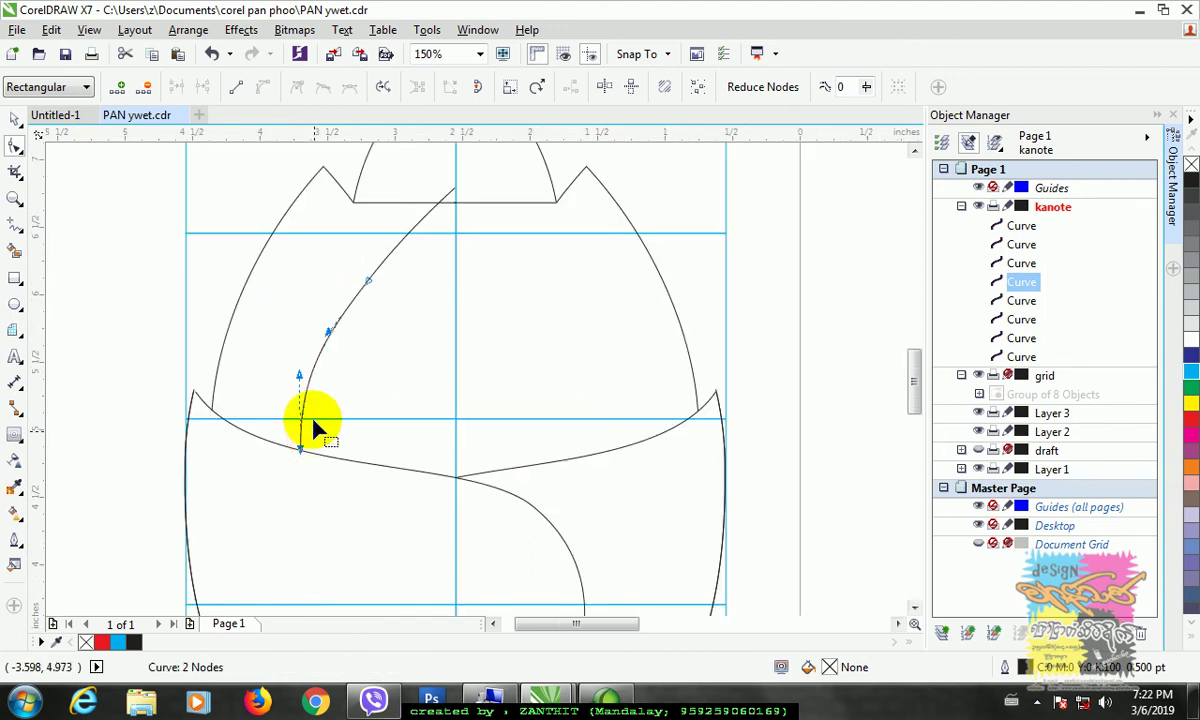
left_click_drag(298, 376, 304, 372)
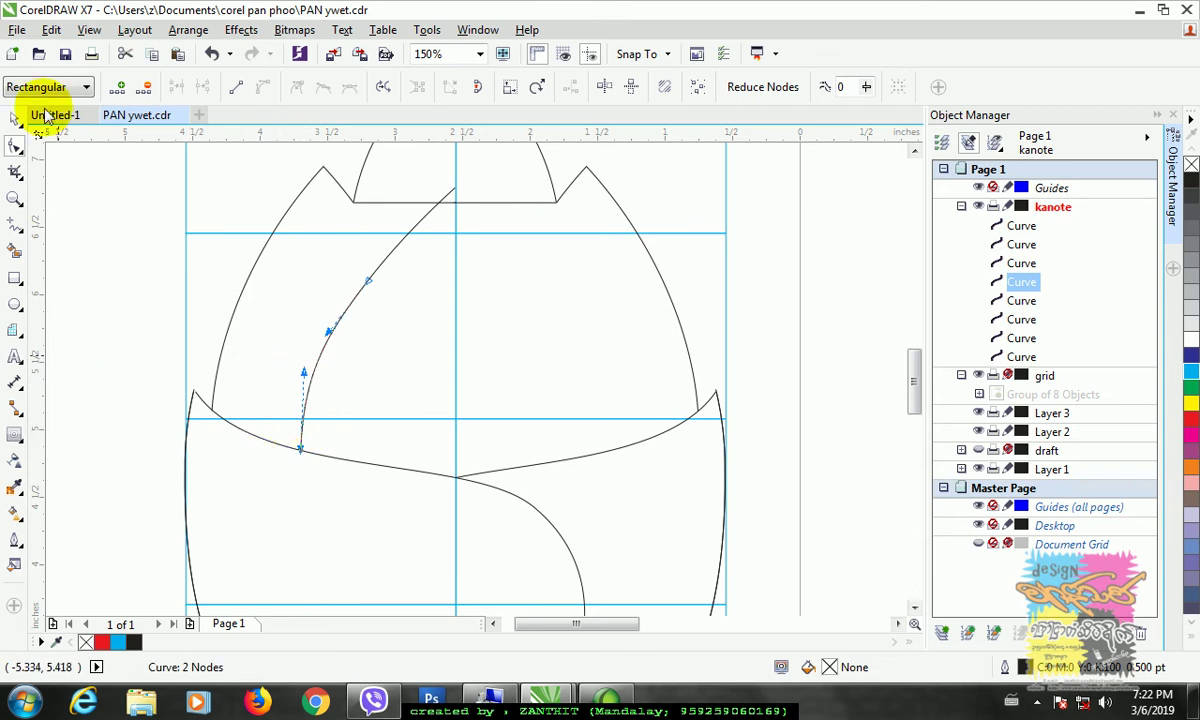
Duplicate the lower flank piece in place, mirror the copy horizontally and move it so both pieces meet in a pointed tip.
left_click(15, 120)
left_click(318, 374)
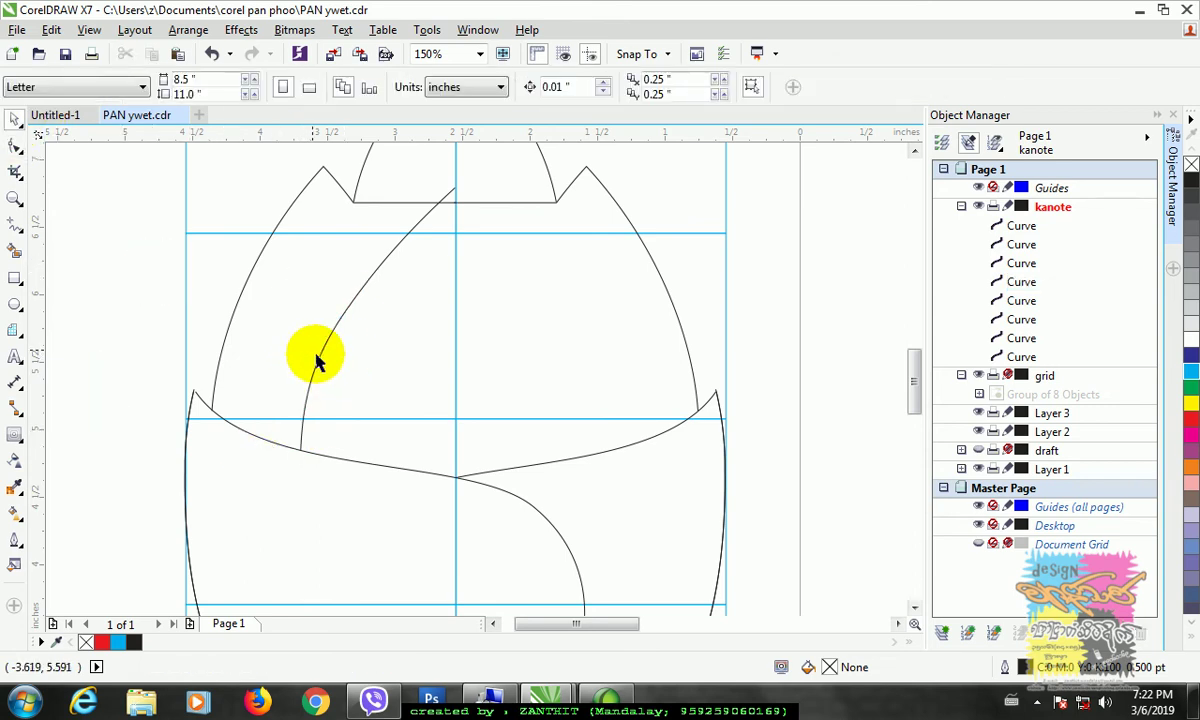
left_click(318, 360)
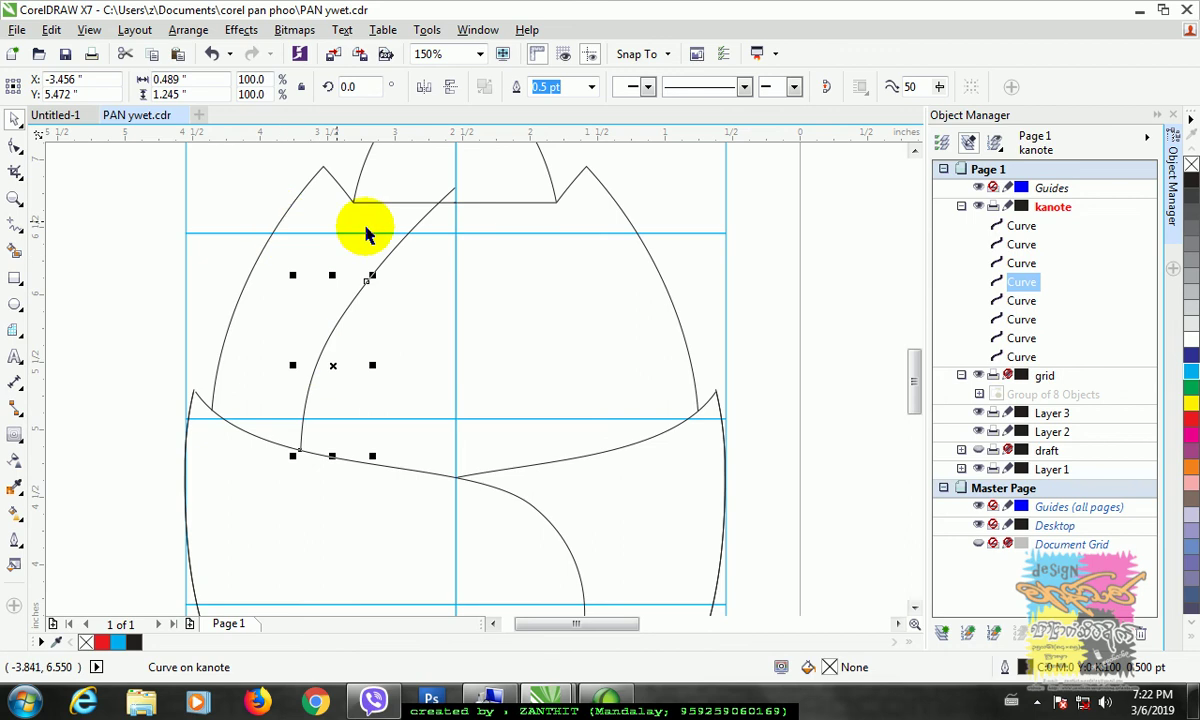
key("ctrl+c")
key("ctrl+v")
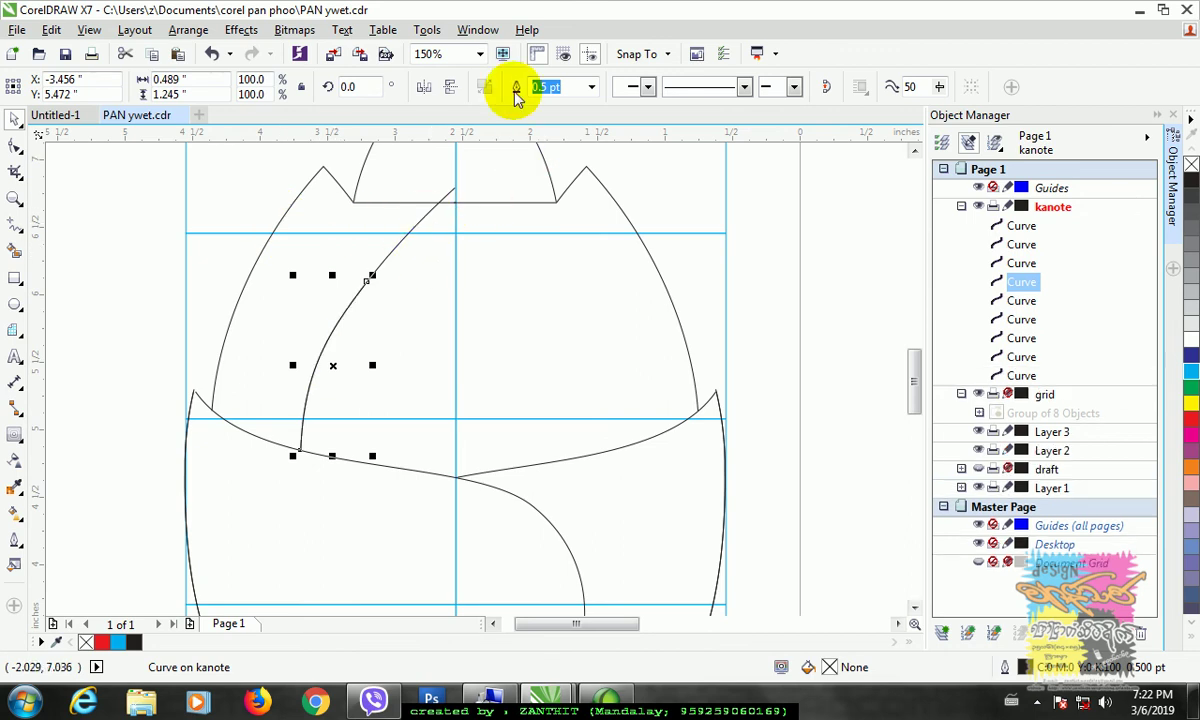
left_click(424, 86)
left_click_drag(335, 356, 402, 375)
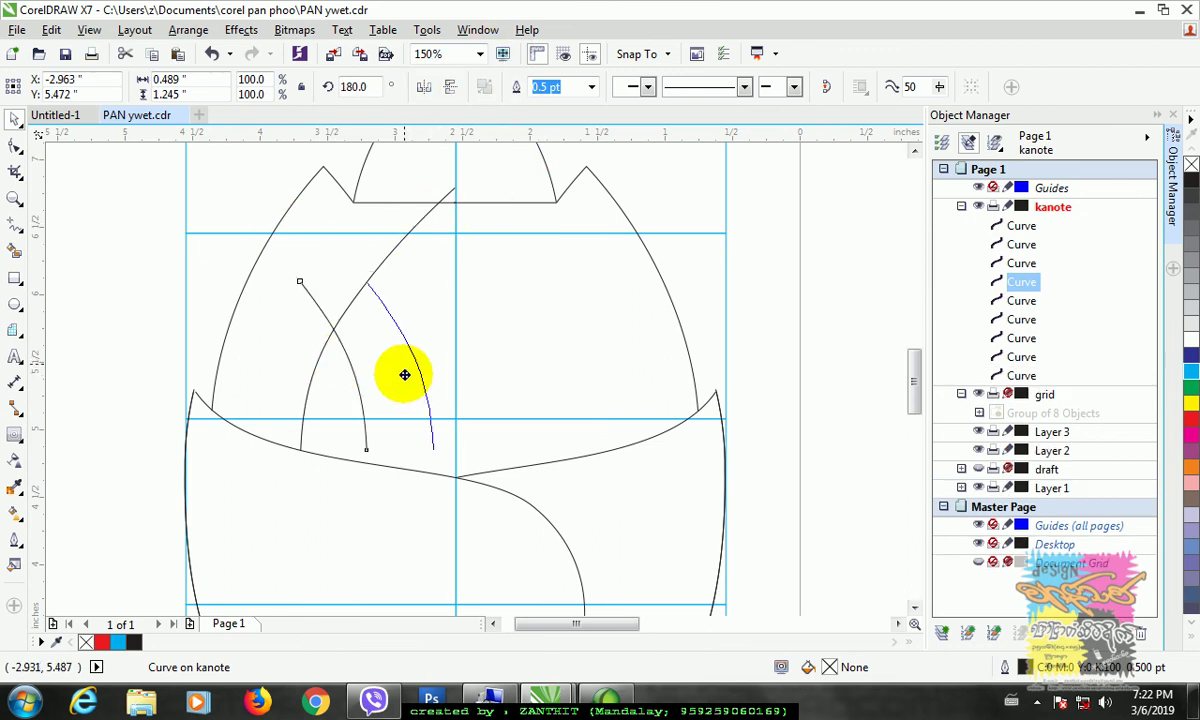
Combine the two mirrored flank pieces and join their top end nodes into a single pointed petal curve.
left_click(335, 335, "shift")
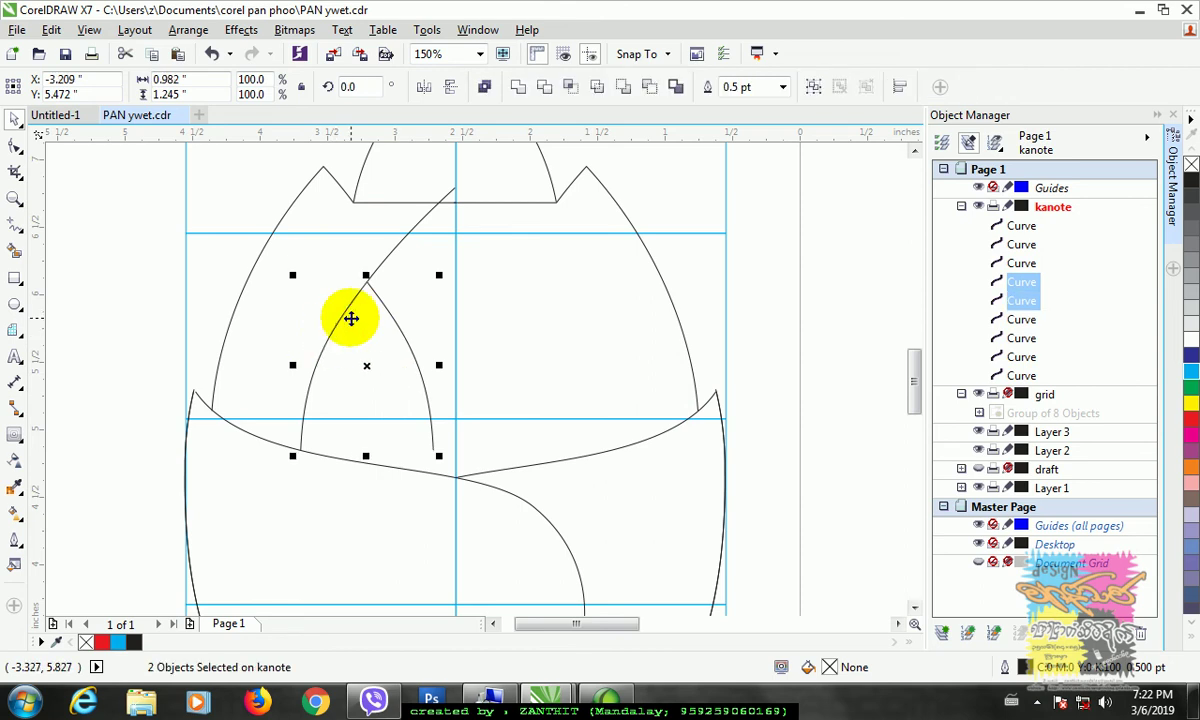
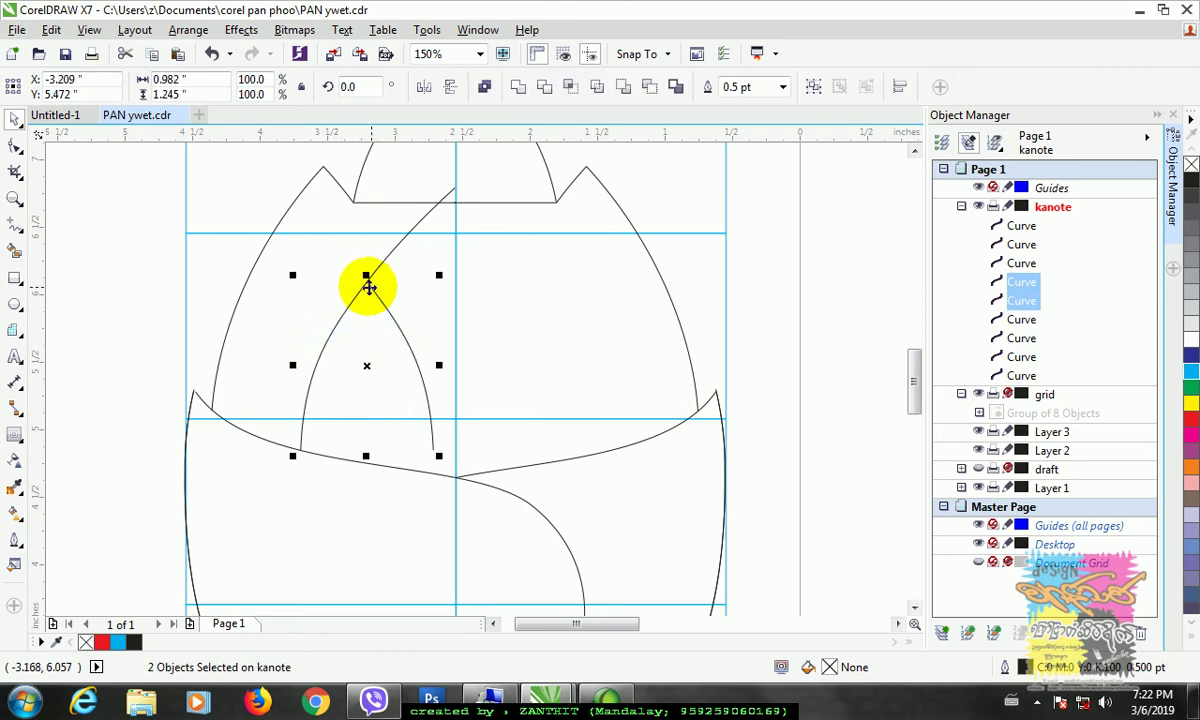
left_click(484, 88)
left_click(15, 147)
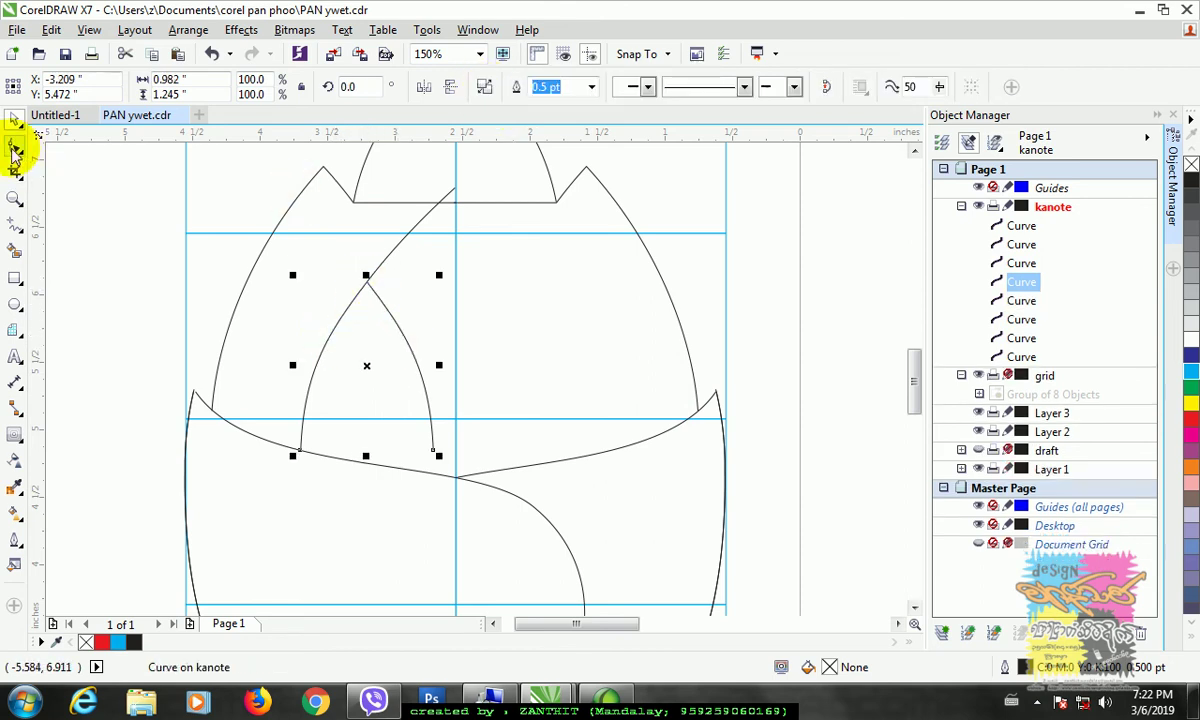
left_click(245, 298)
left_click_drag(340, 258, 386, 306)
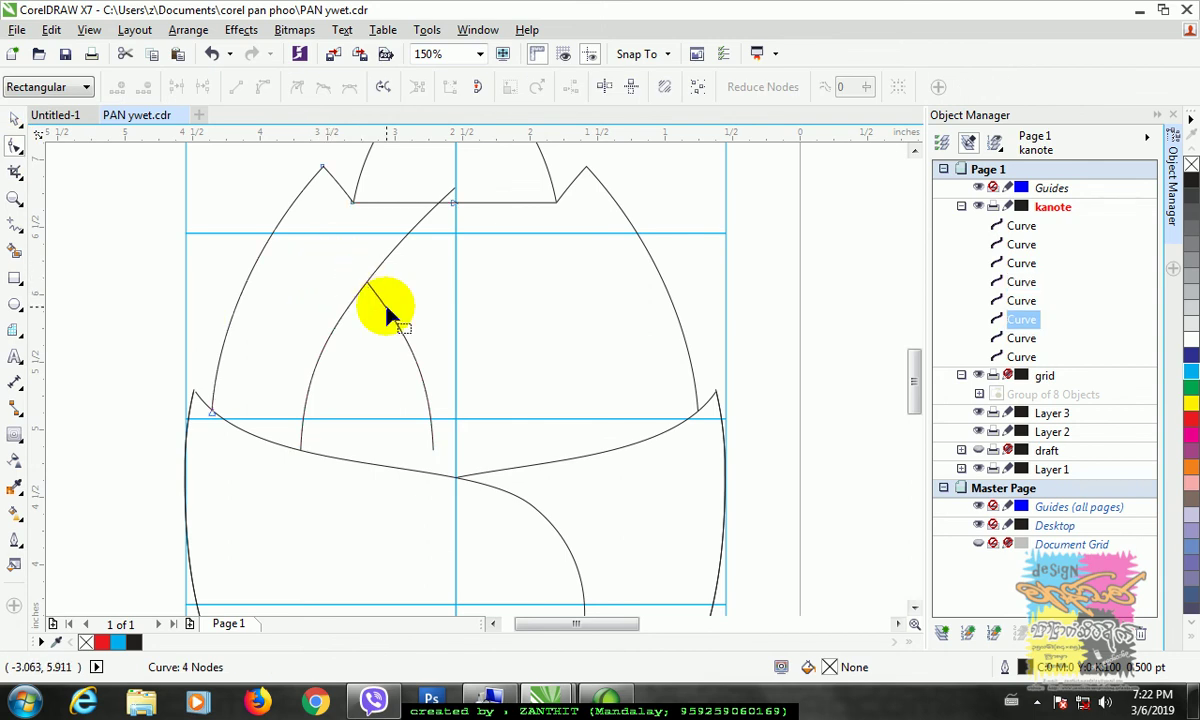
left_click(375, 287)
left_click_drag(357, 265, 386, 306)
left_click(176, 87)
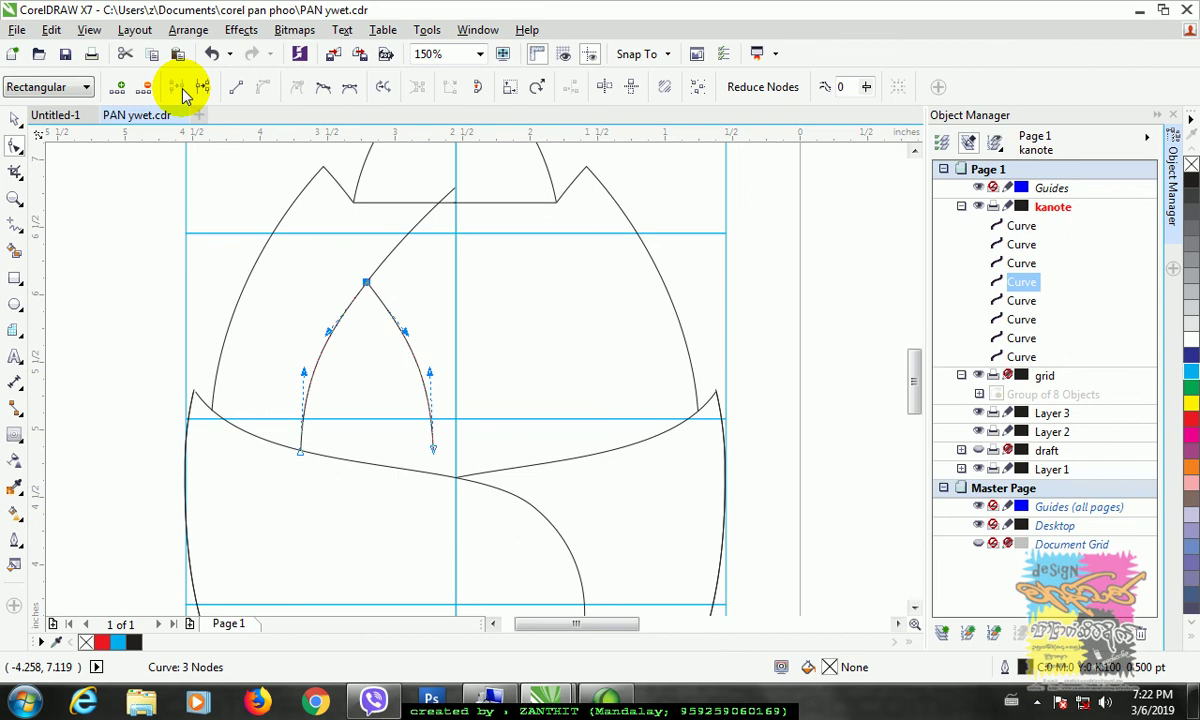
Move the upper inner curve's lower end onto the small petal's right flank and bend the curve outward with its handle.
left_click(15, 119)
left_click(393, 251)
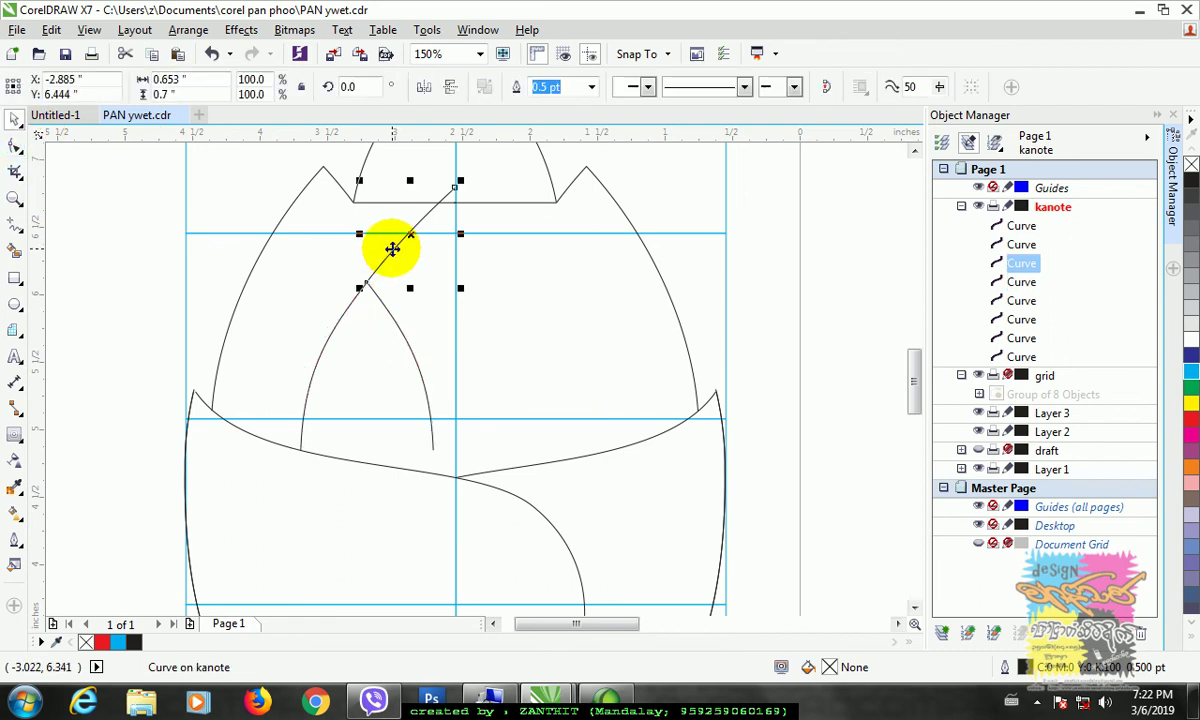
left_click(16, 144)
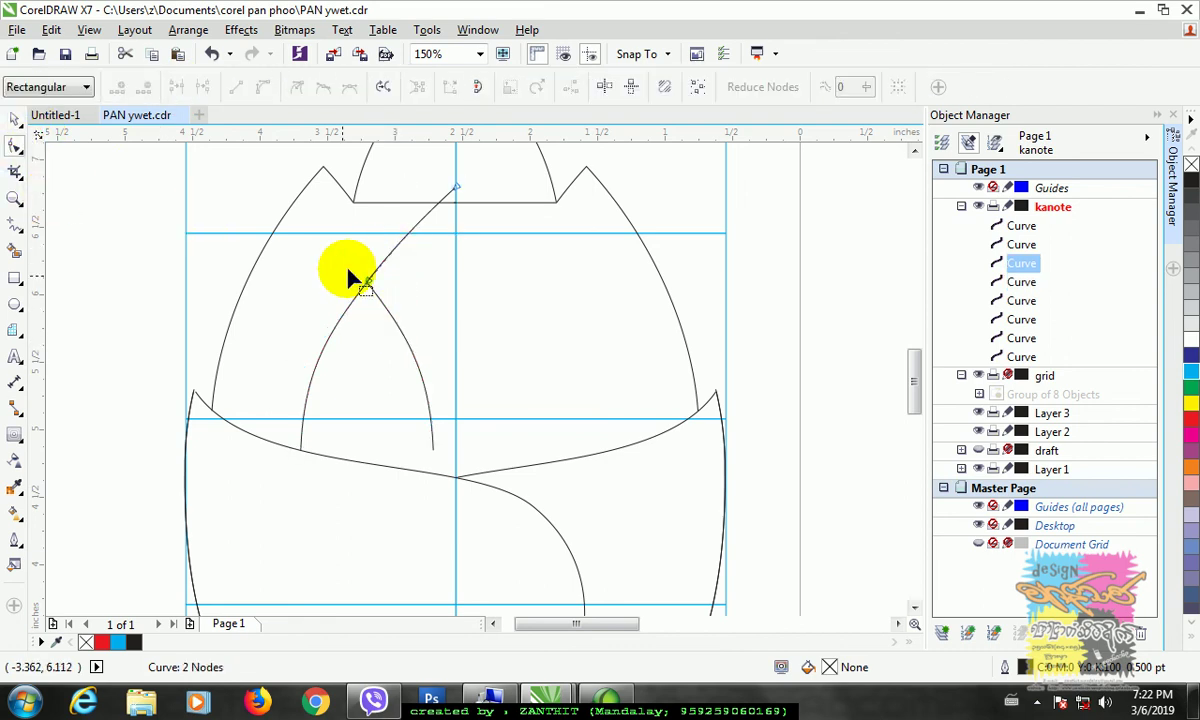
scroll(348, 271, "up", 2)
left_click_drag(383, 298, 438, 373)
scroll(461, 348, "down", 2)
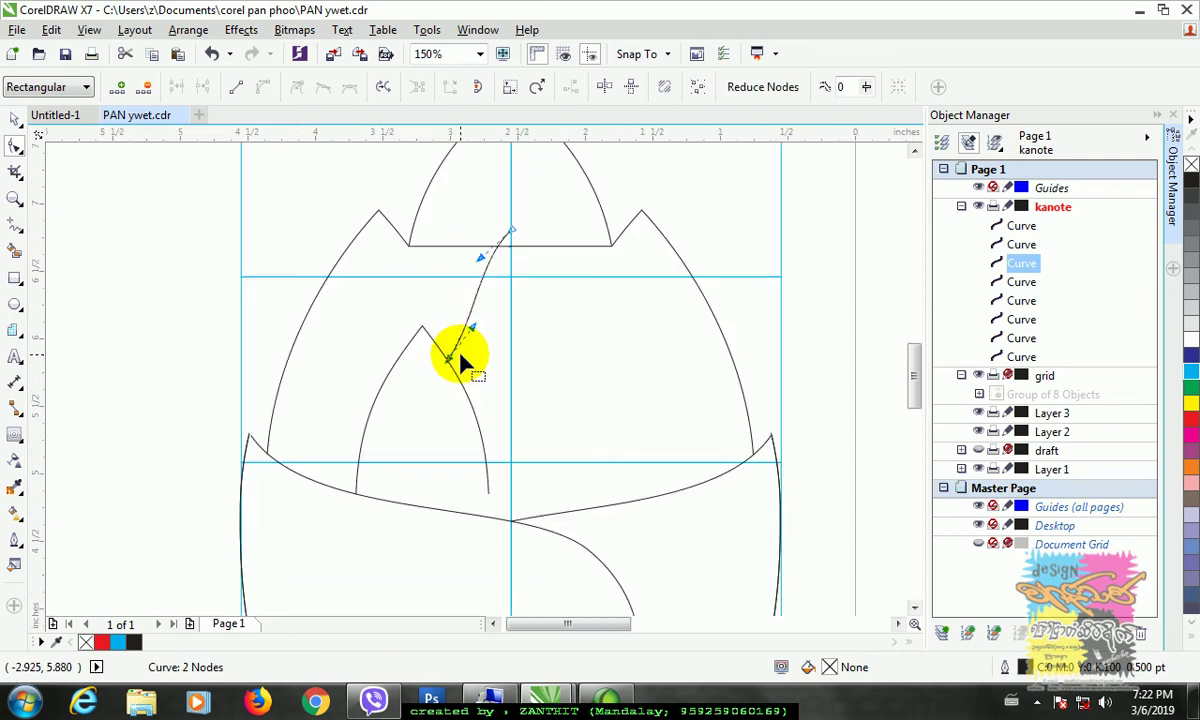
left_click_drag(471, 327, 453, 300)
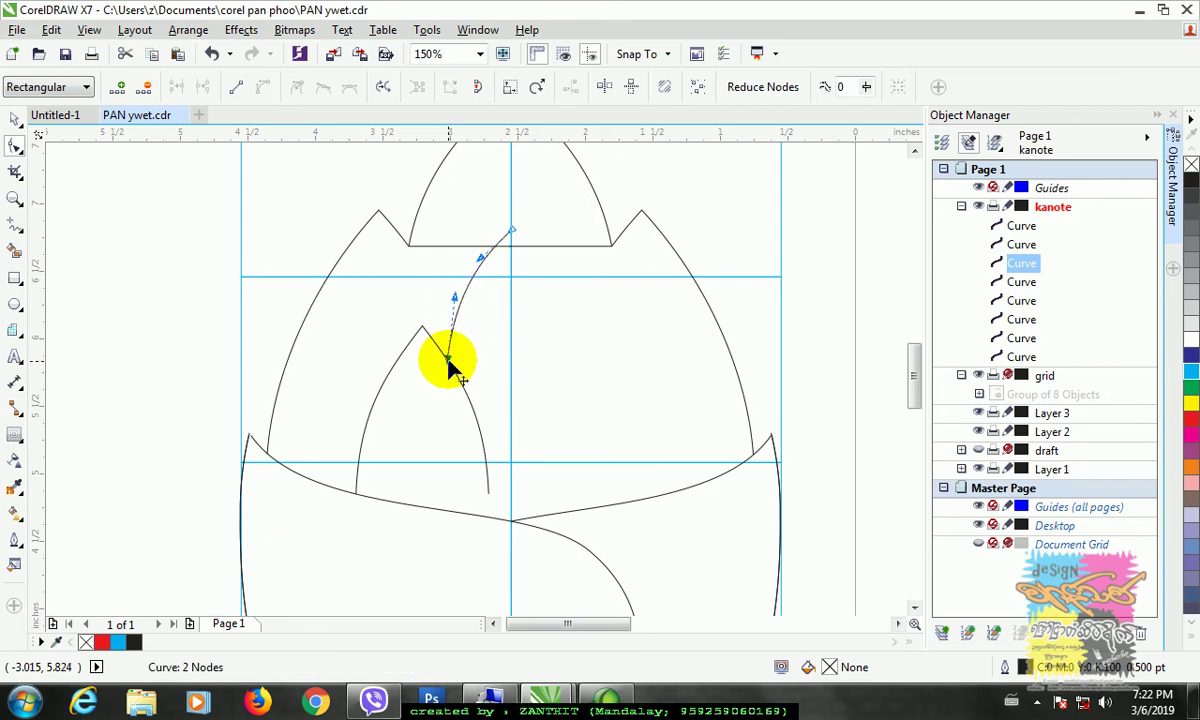
Fine-tune the upper inner curve's lower end node and handle so it sits exactly on the small petal's right flank.
left_click_drag(450, 364, 452, 370)
left_click_drag(458, 300, 460, 297)
left_click_drag(451, 365, 448, 361)
left_click(471, 390)
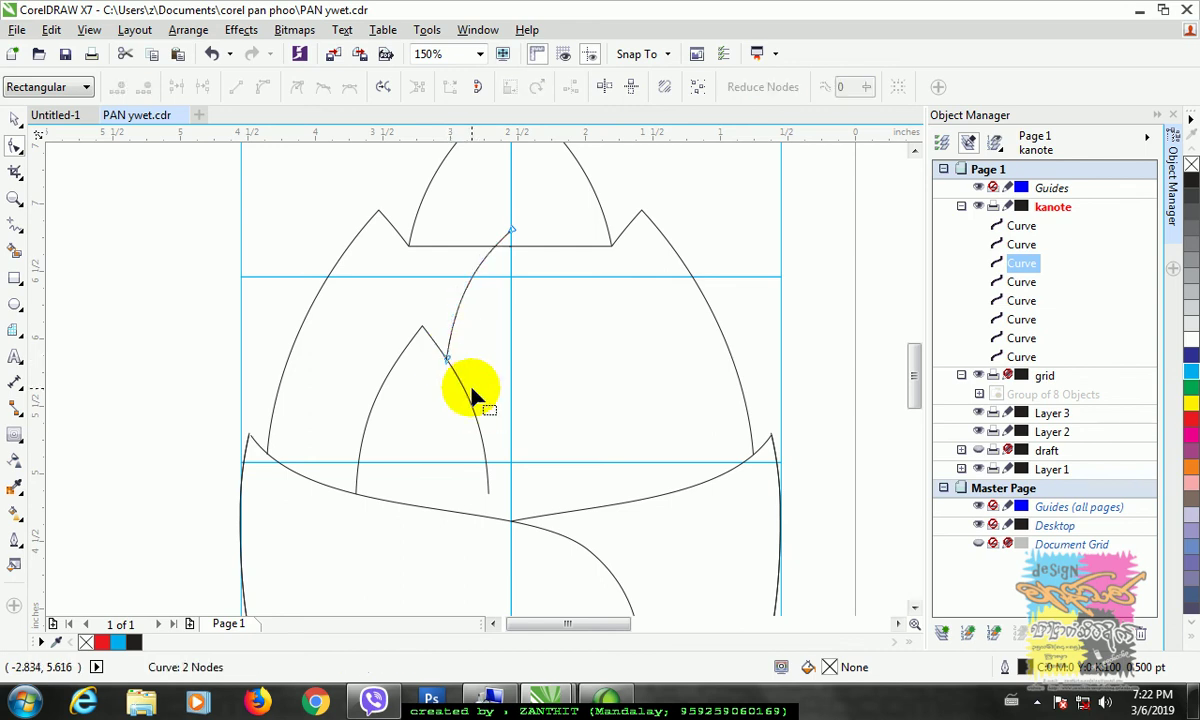
Split the small petal's right flank where the upper inner curve meets it and delete the portion below the junction.
scroll(471, 388, "up", 2)
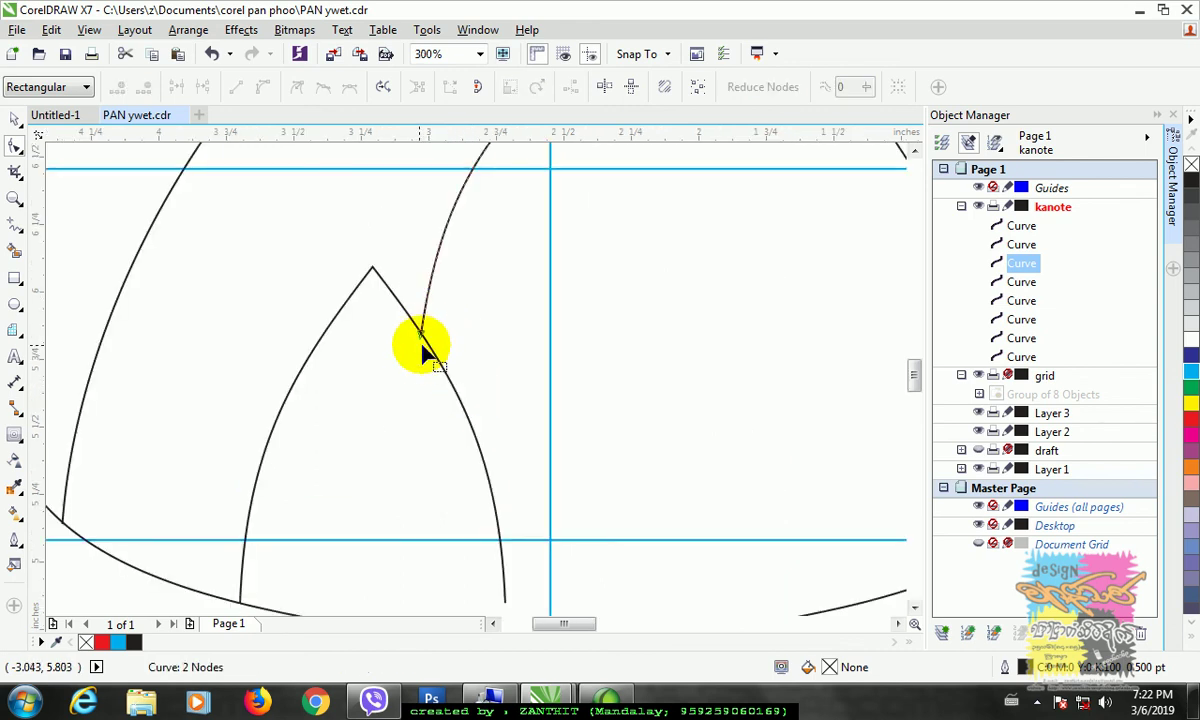
scroll(428, 340, "up", 4)
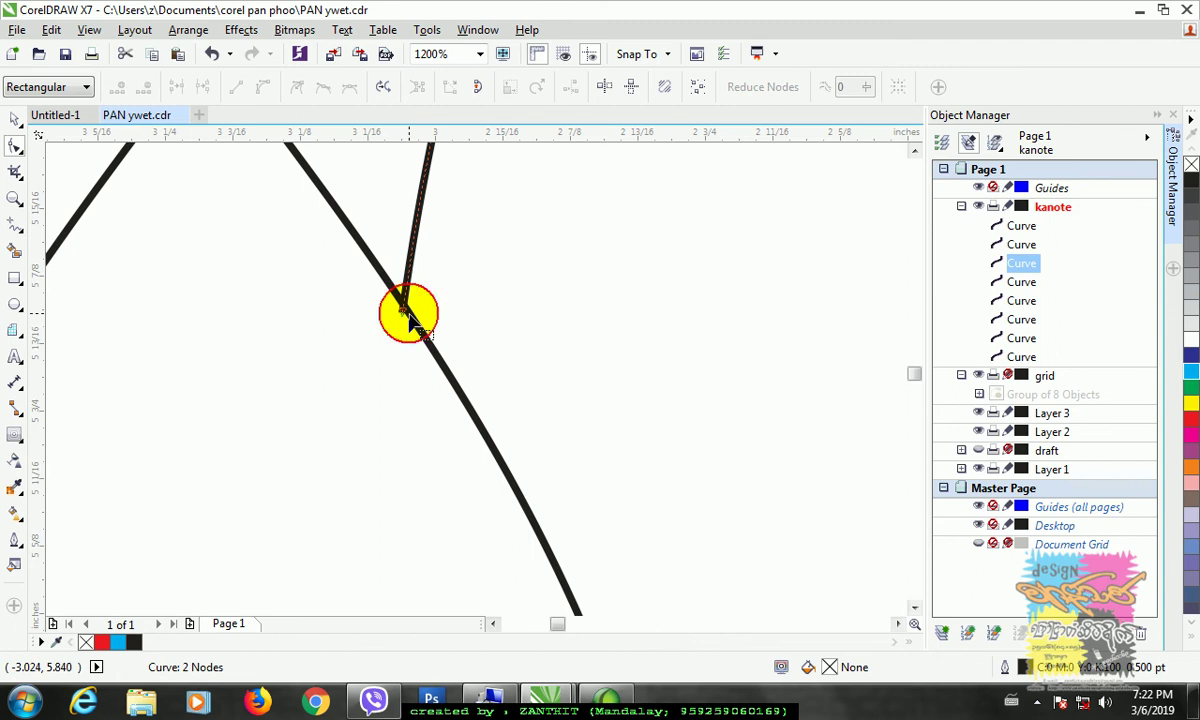
left_click(407, 314)
scroll(470, 392, "down", 4)
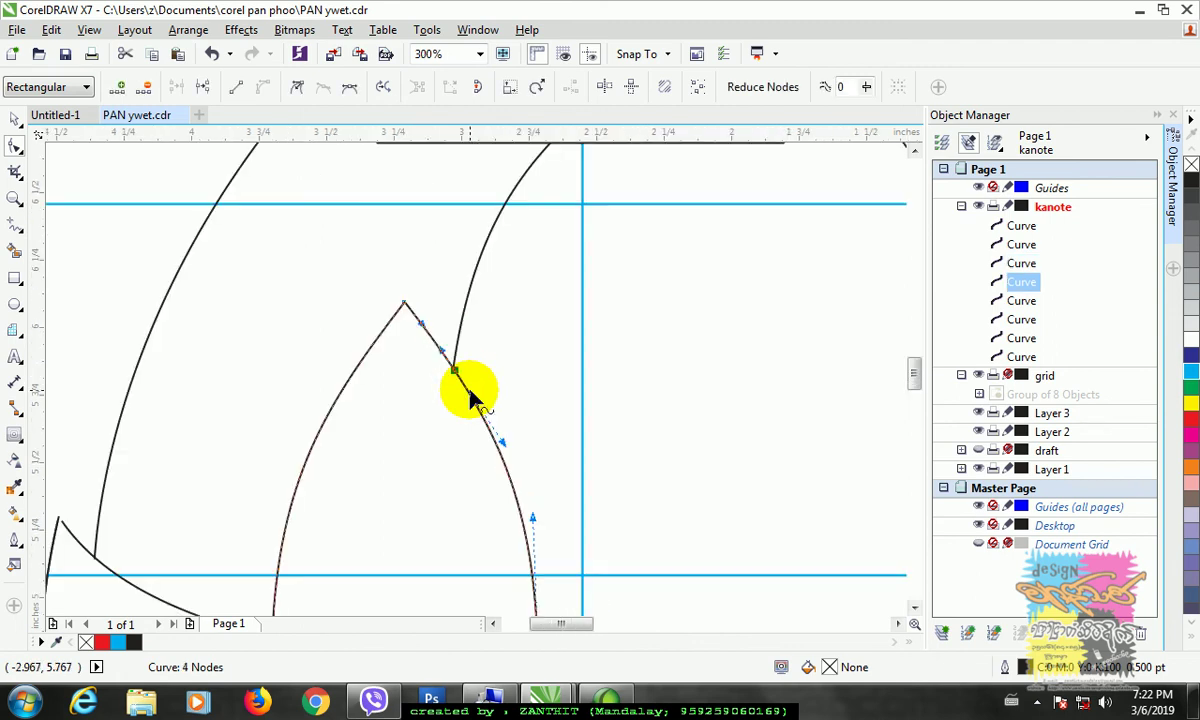
scroll(915, 396, "down", 3)
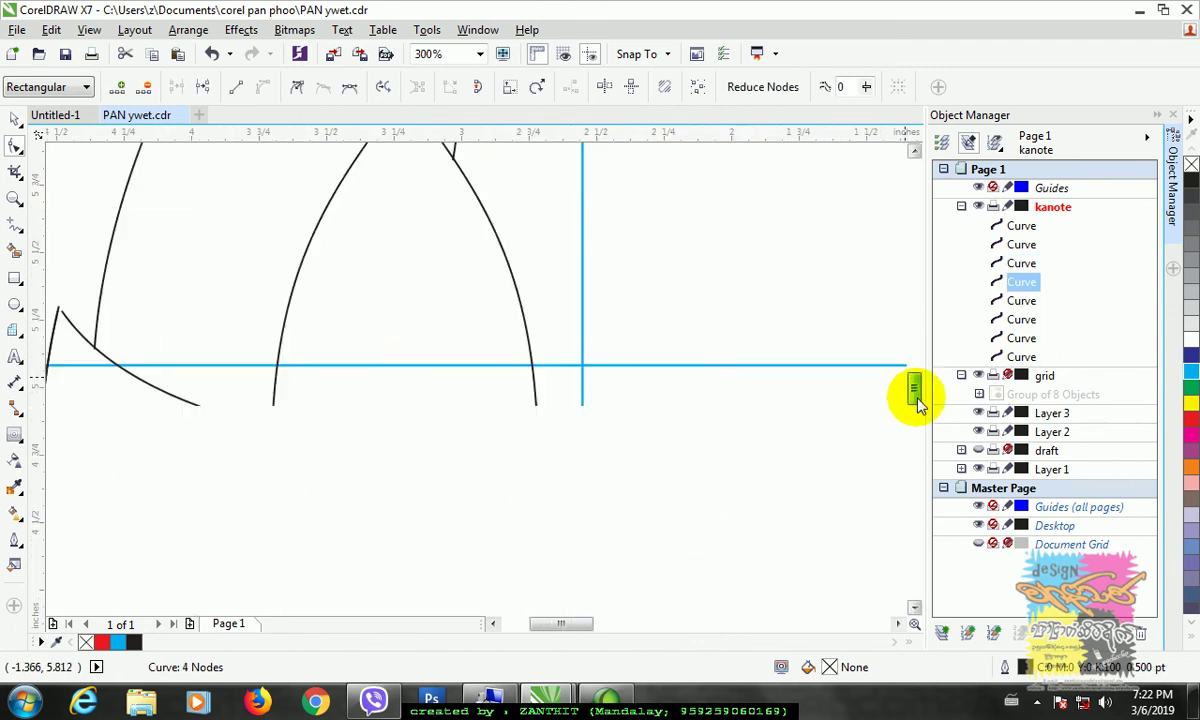
scroll(865, 396, "down", 1)
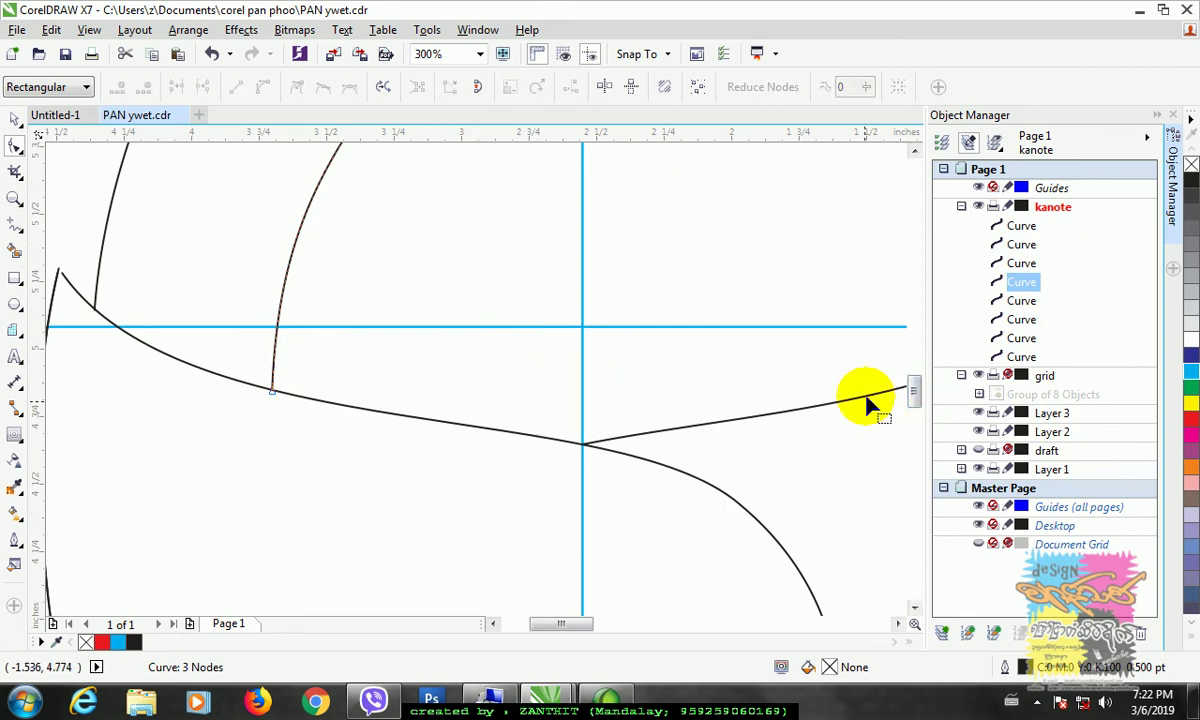
scroll(913, 394, "up", 3)
scroll(878, 361, "down", 2)
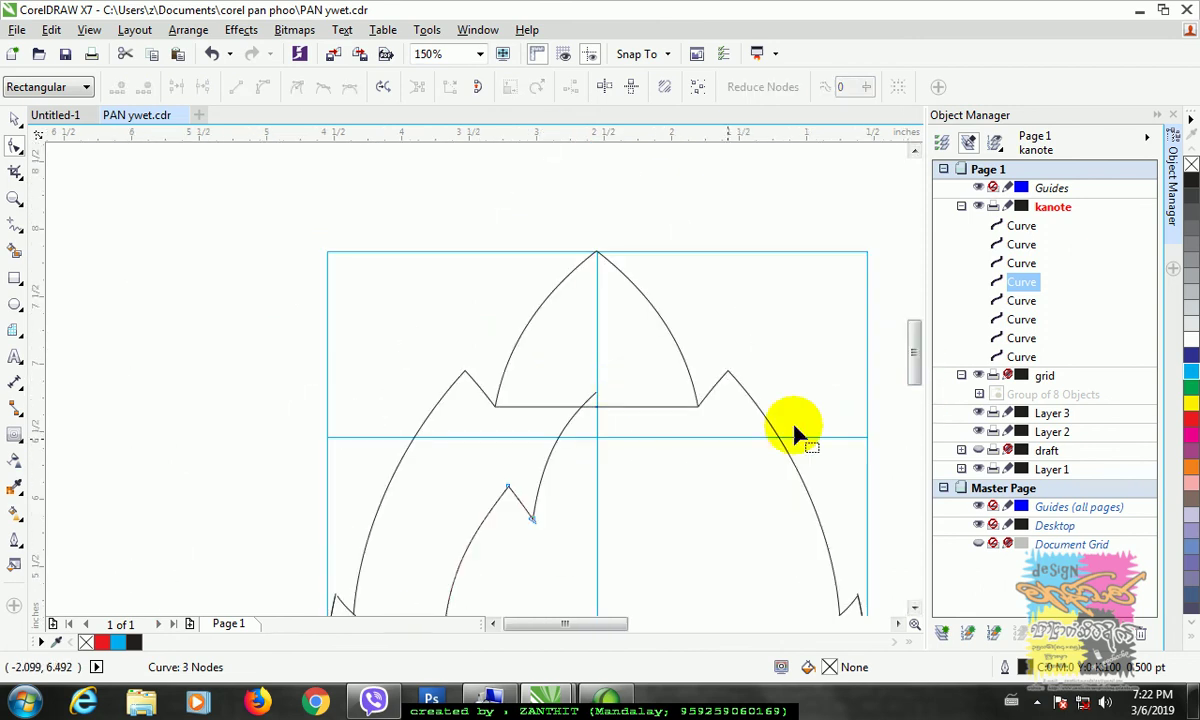
left_click_drag(913, 378, 918, 393)
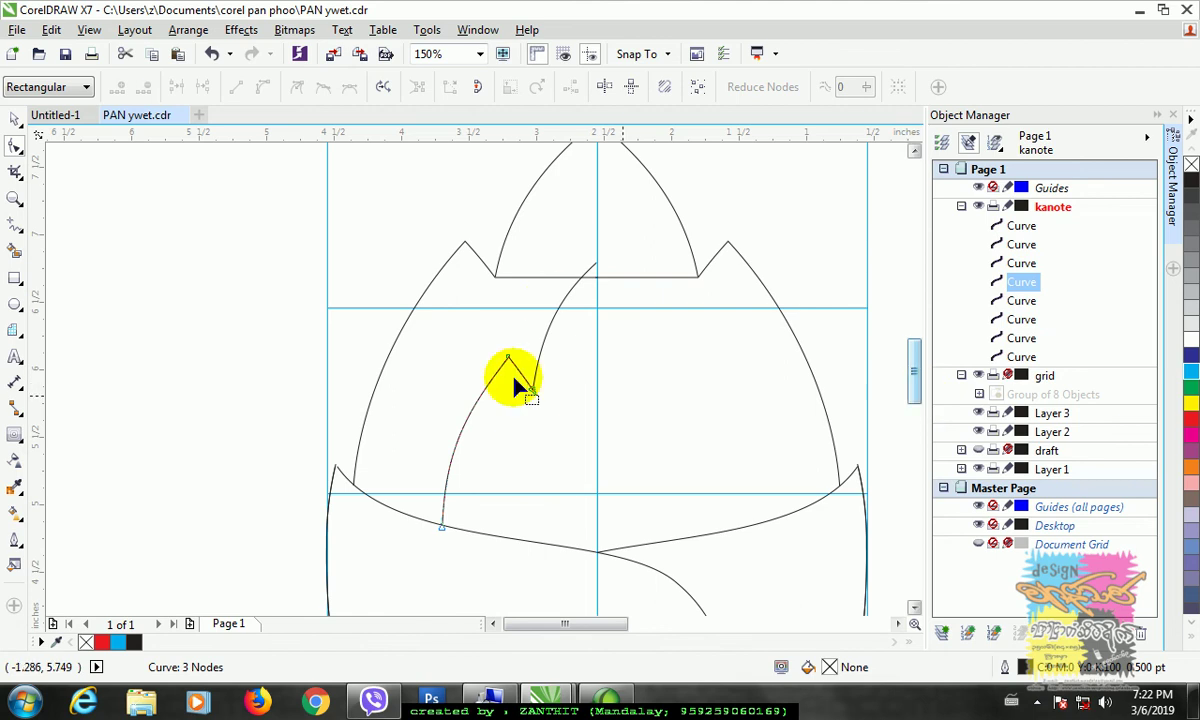
Extend the small petal's curve with a horizontal line about 0.474 inches long from the notch to the vertical centre guide.
left_click(14, 222)
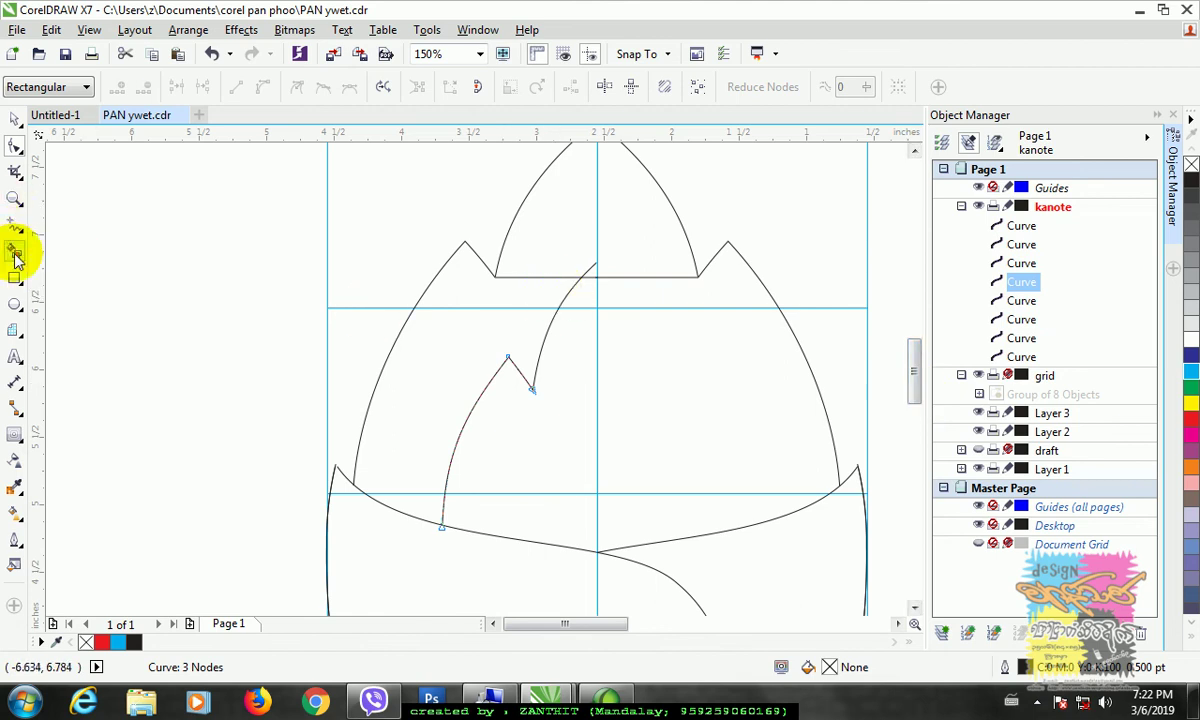
left_click(535, 390)
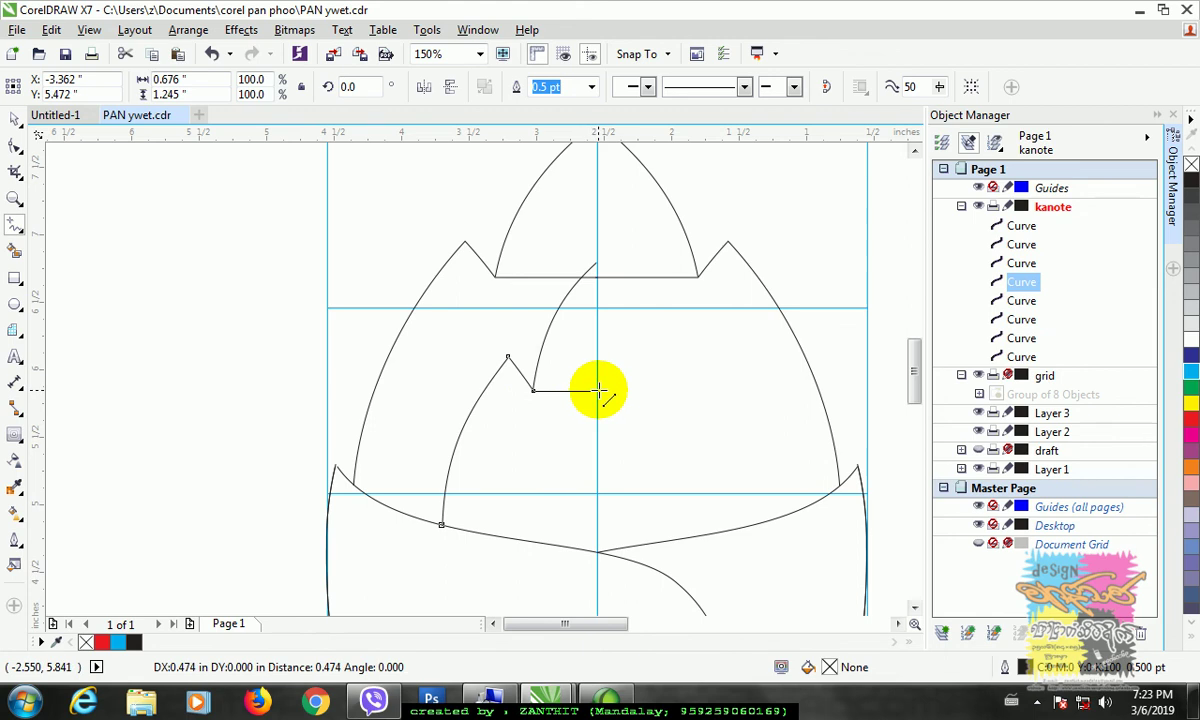
left_click(597, 390)
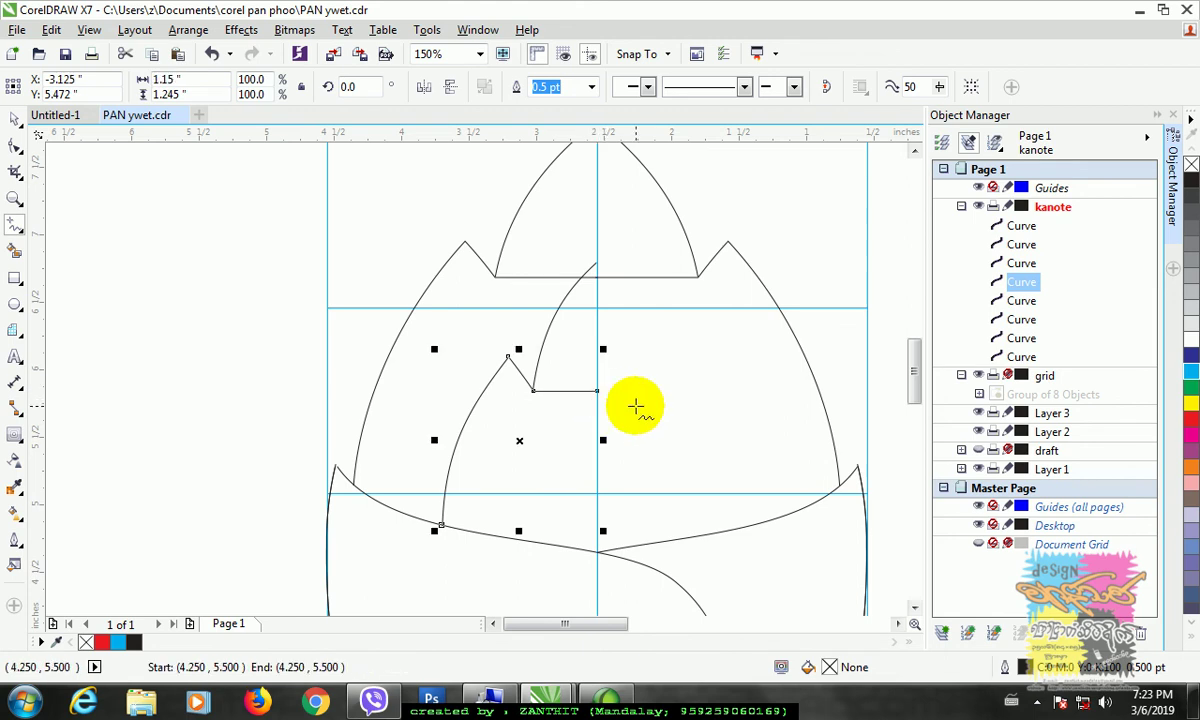
Duplicate the small petal curve and upper inner curve together, mirror the copies horizontally and move them to meet the originals at the centre guide.
left_click(14, 120)
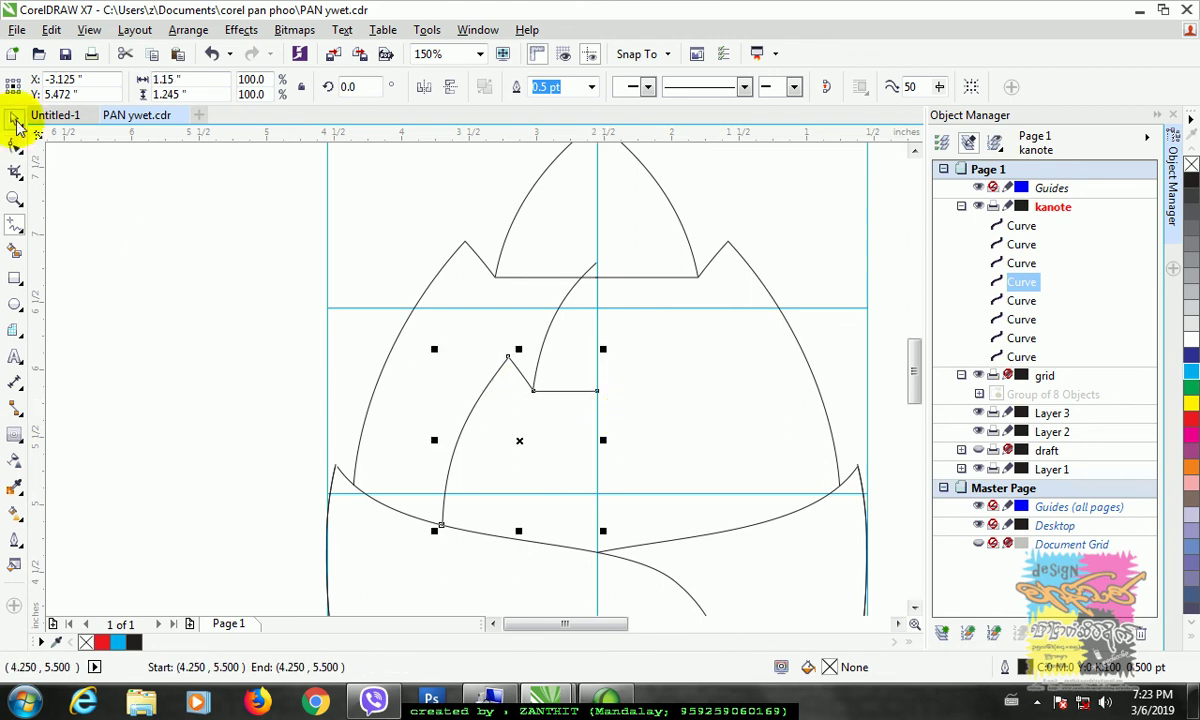
left_click(546, 337, "shift")
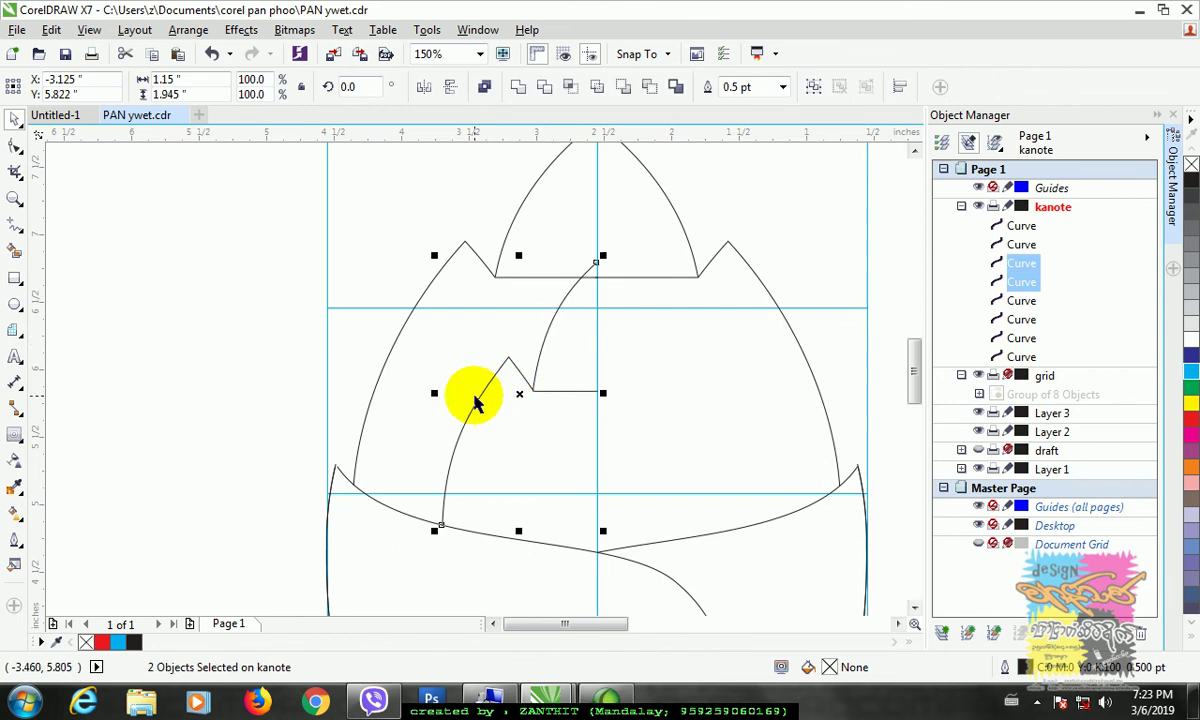
key("ctrl+d")
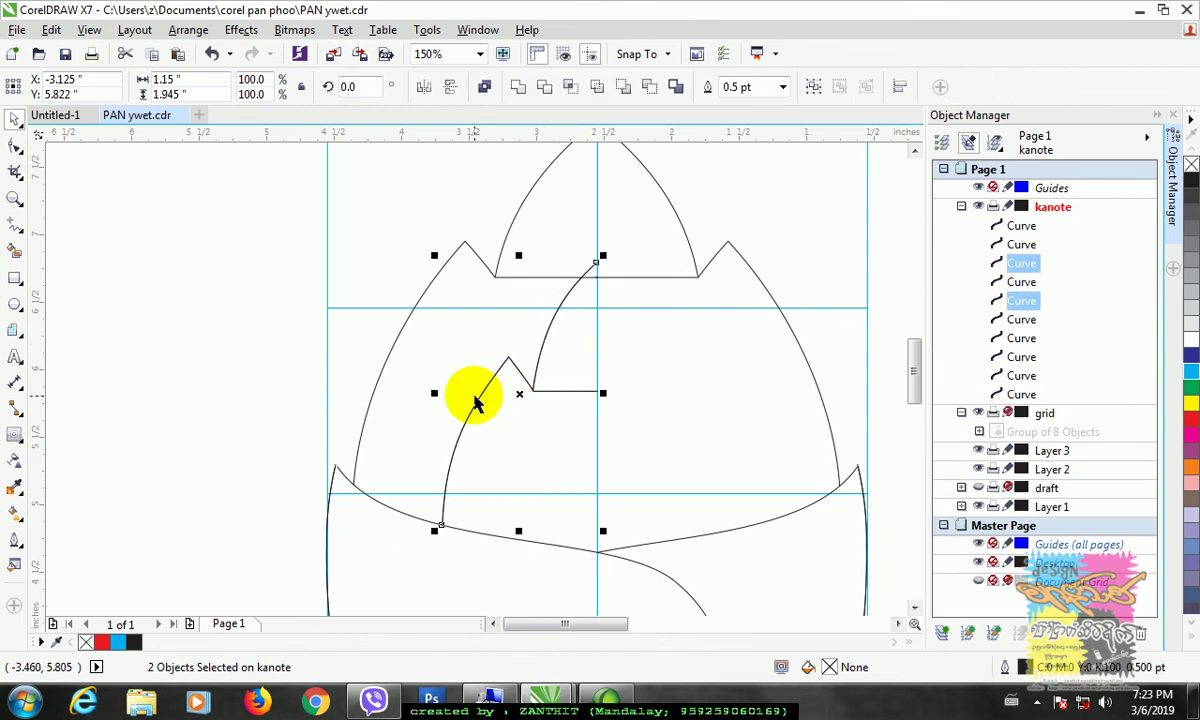
left_click(424, 88)
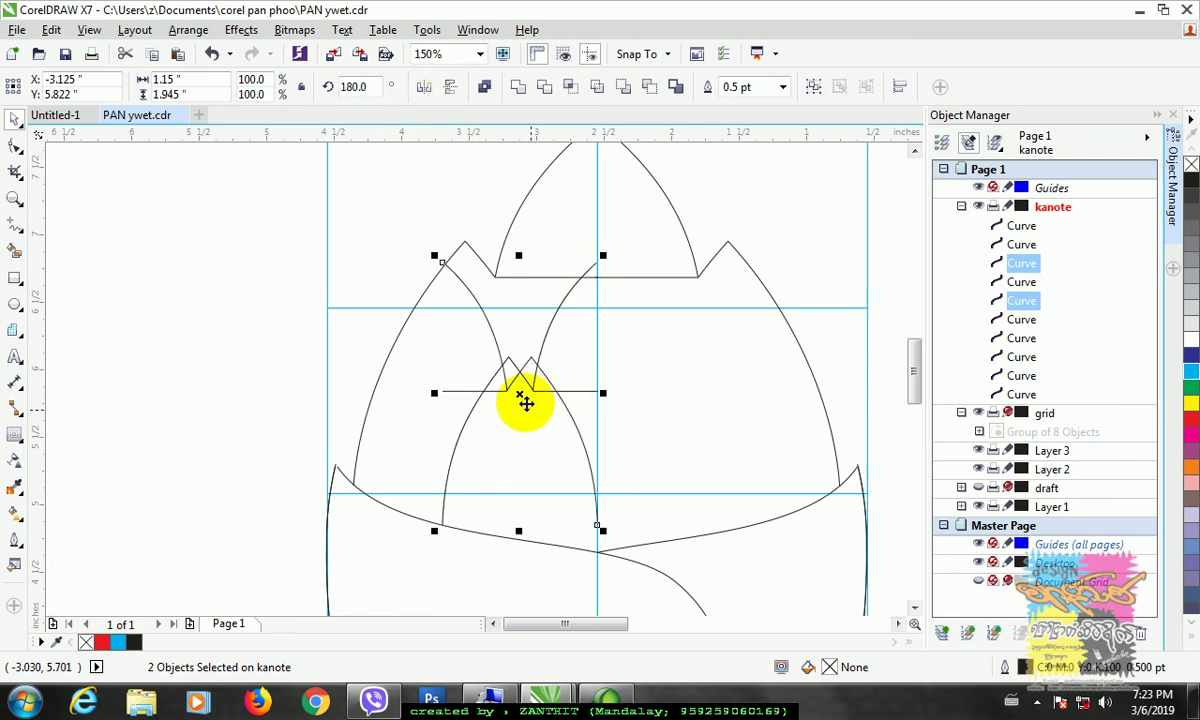
left_click_drag(521, 395, 675, 399)
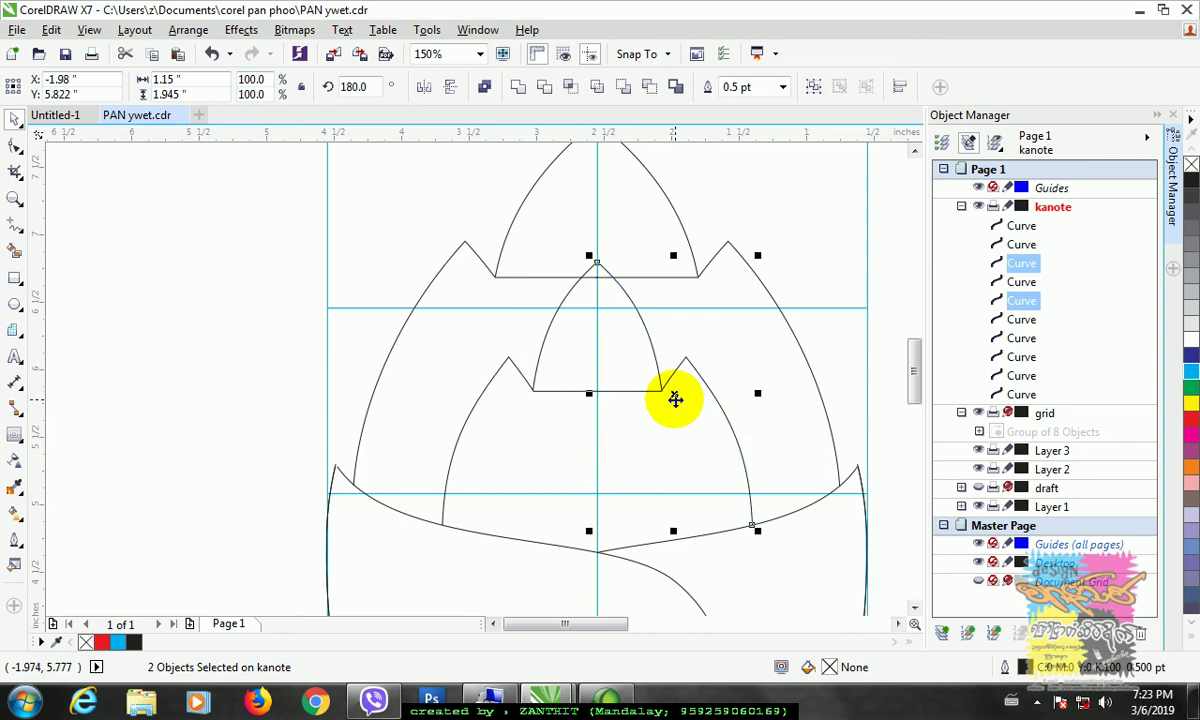
left_click(251, 287)
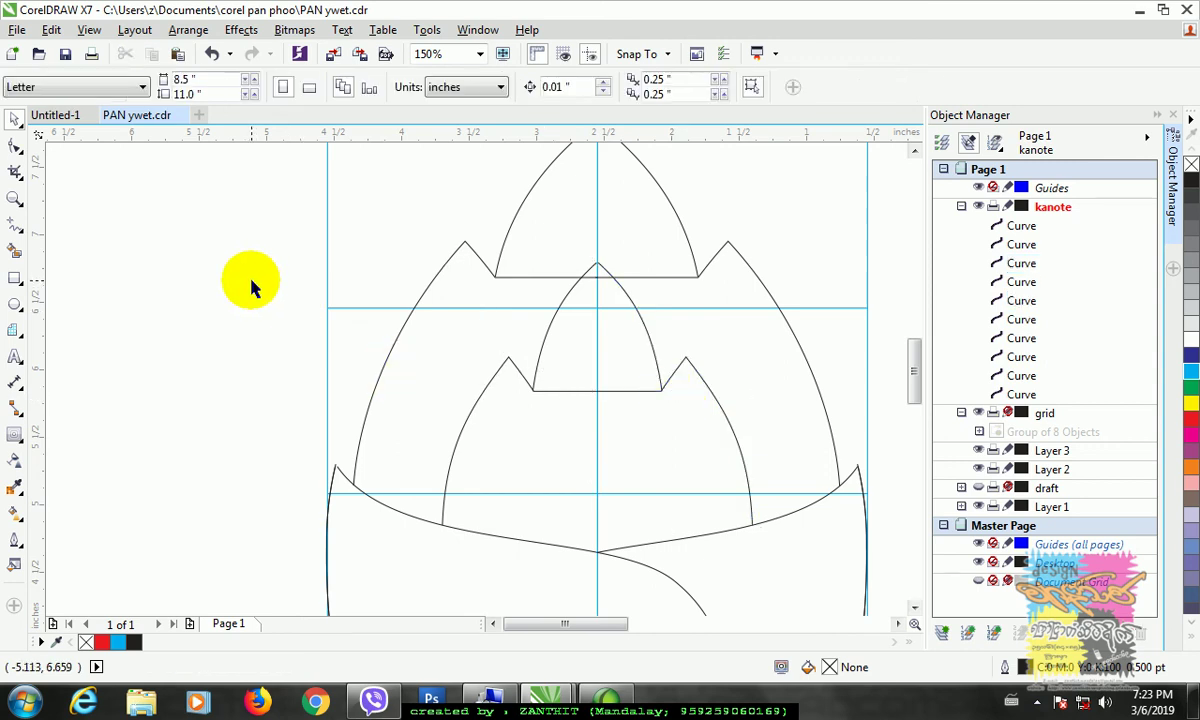
Combine the base curve with the outer outline and join their end nodes at the left outer tip.
scroll(780, 316, "down", 2)
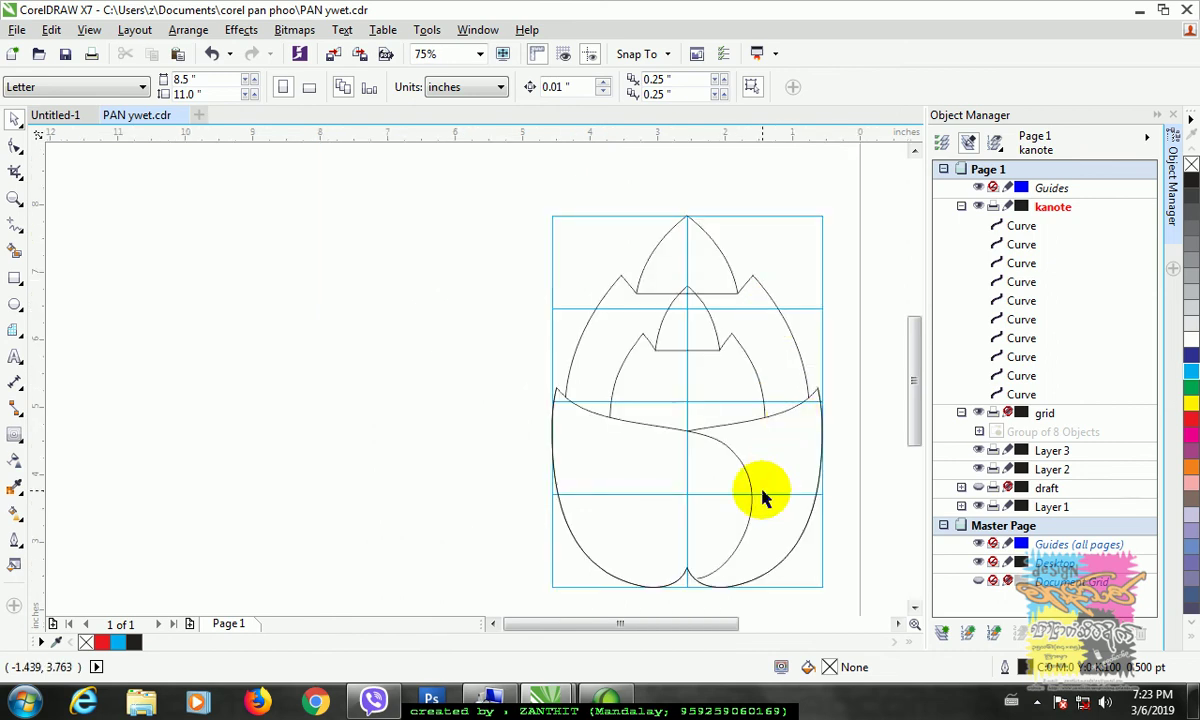
scroll(607, 408, "up", 4)
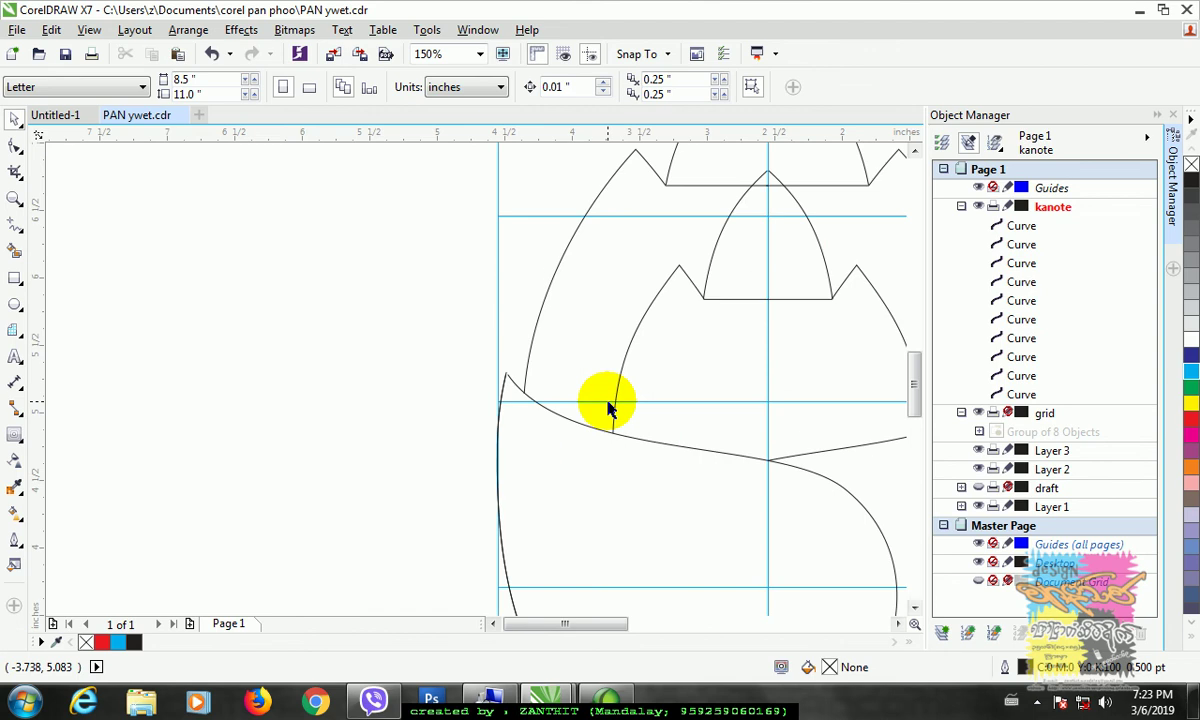
left_click(407, 356)
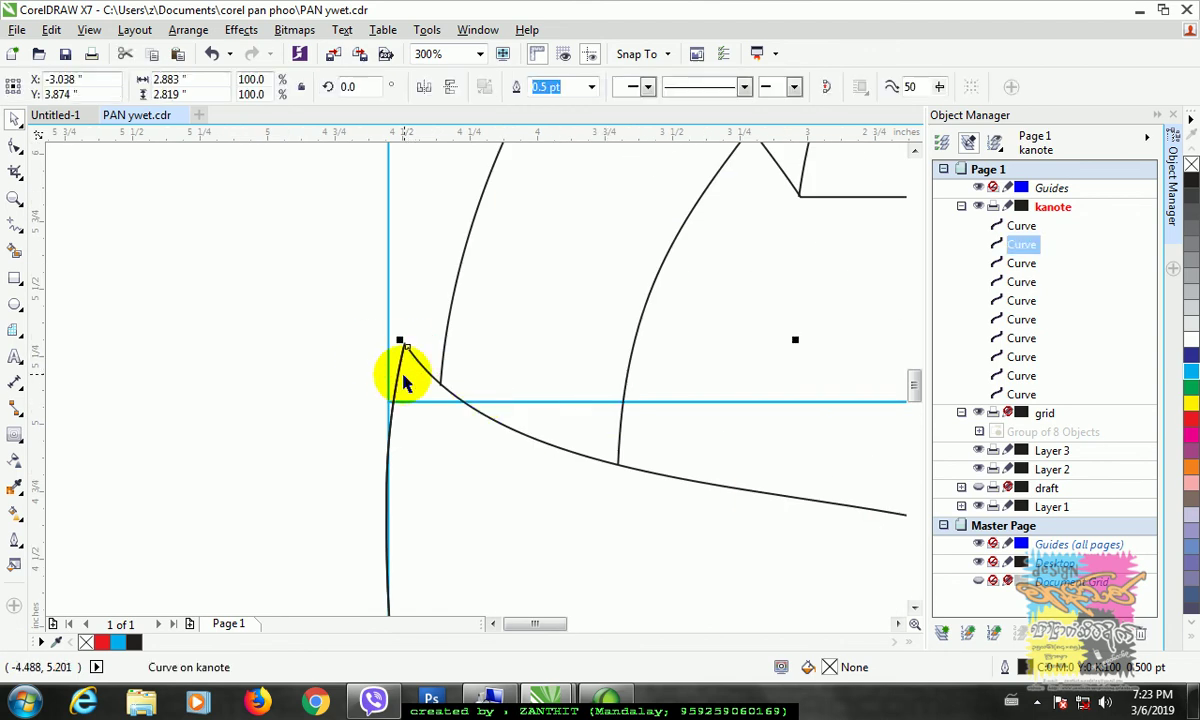
left_click(398, 385, "shift")
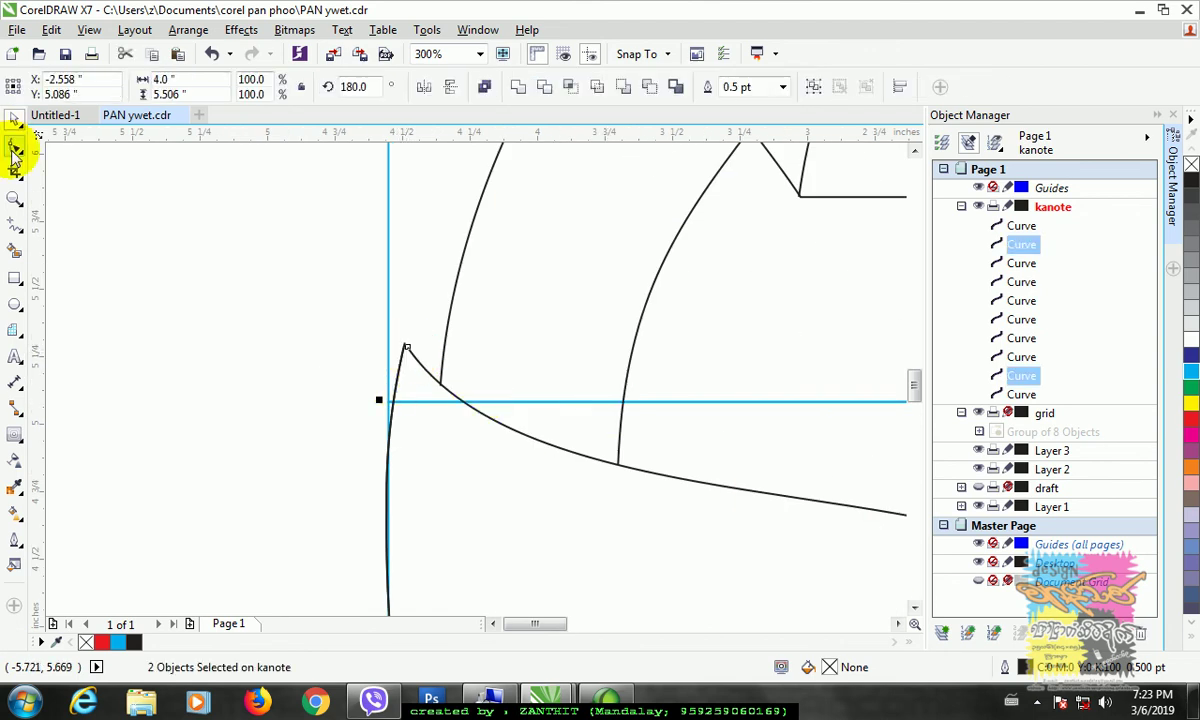
key("F10")
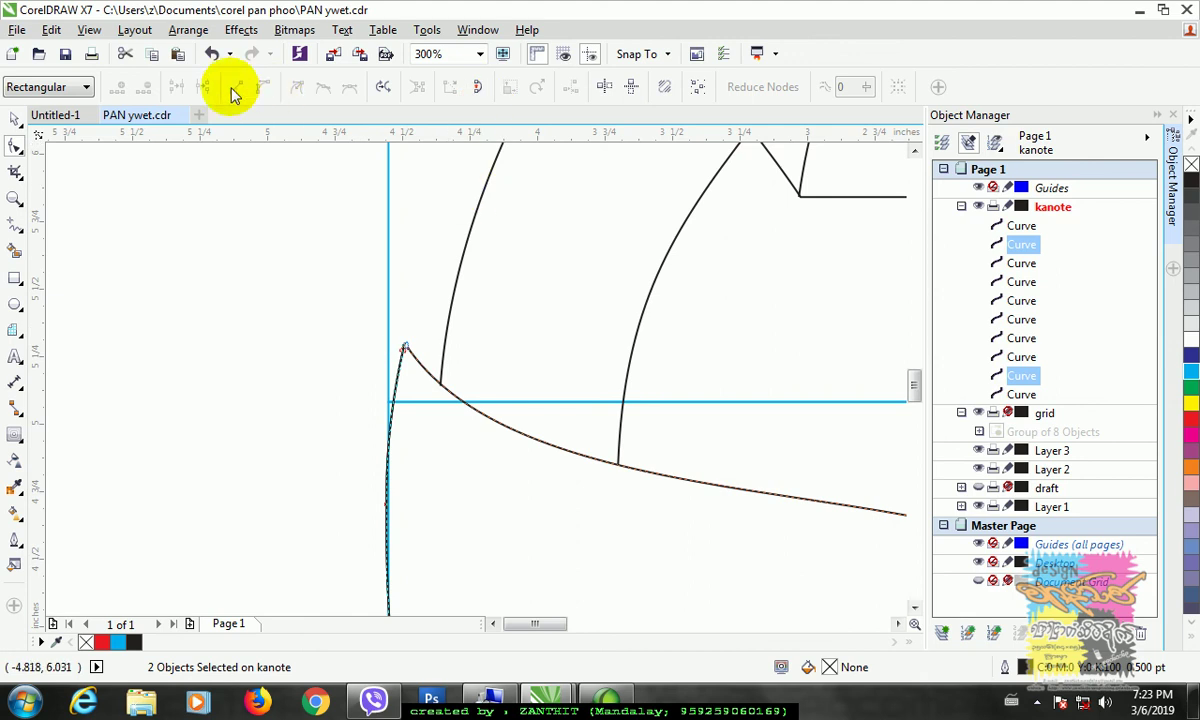
left_click(188, 29)
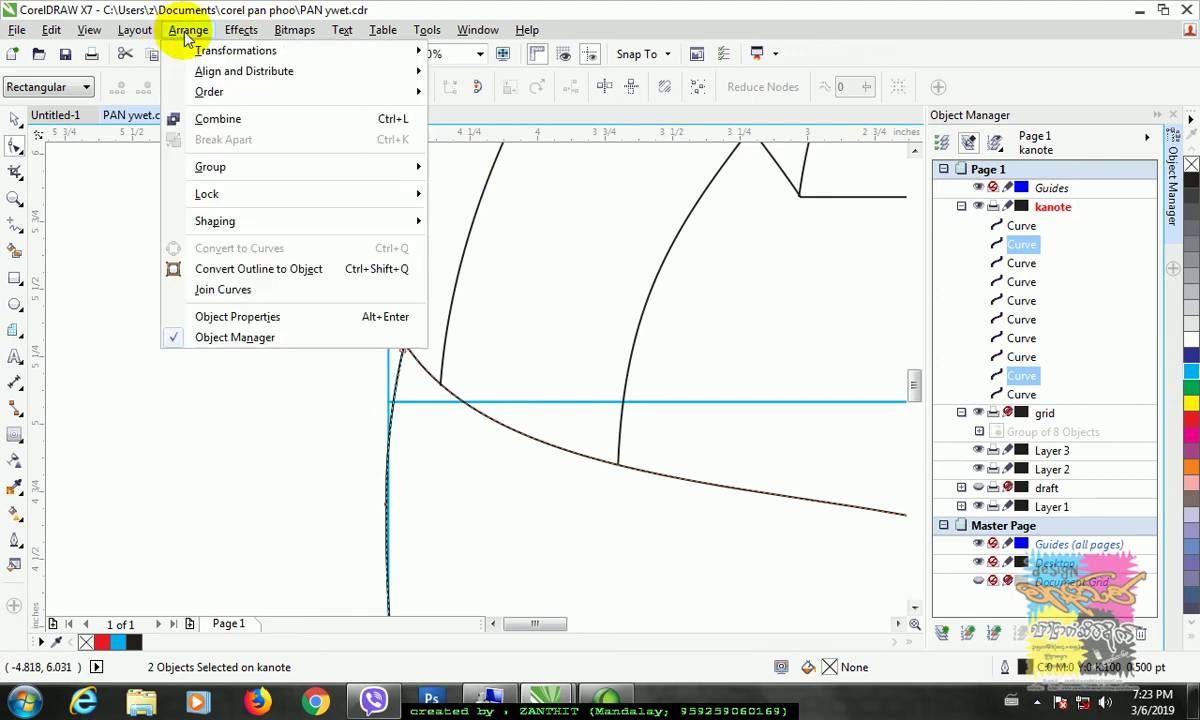
left_click(212, 115)
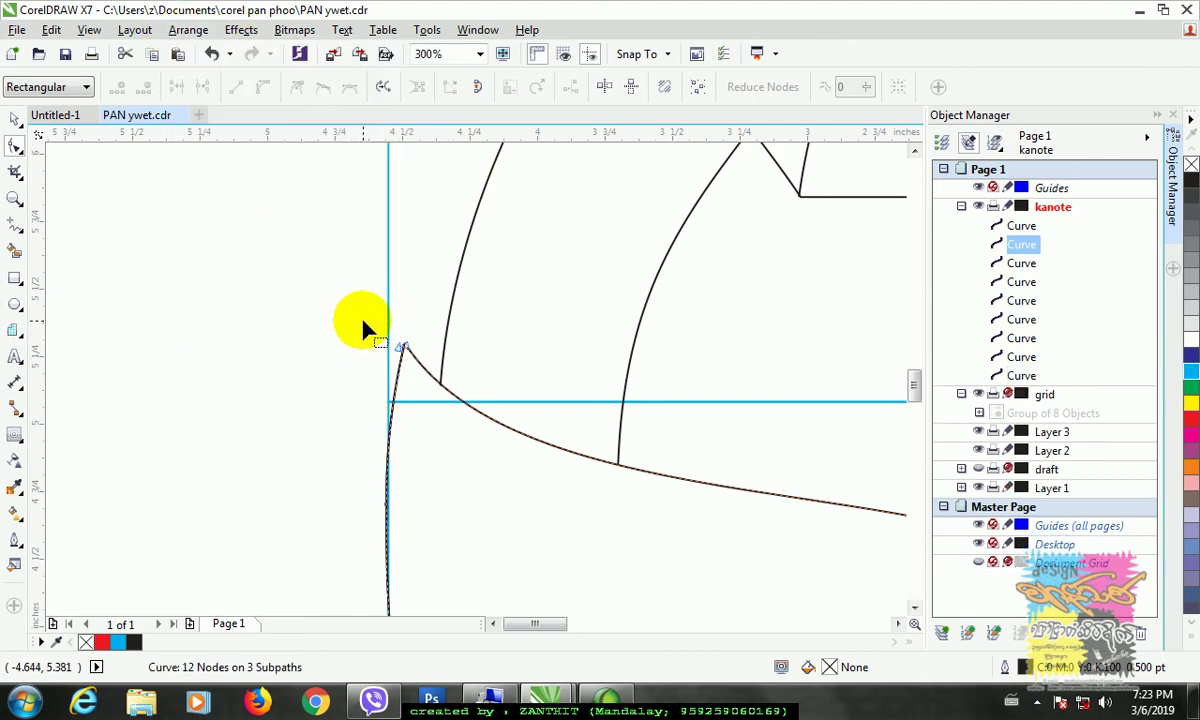
left_click_drag(362, 316, 422, 363)
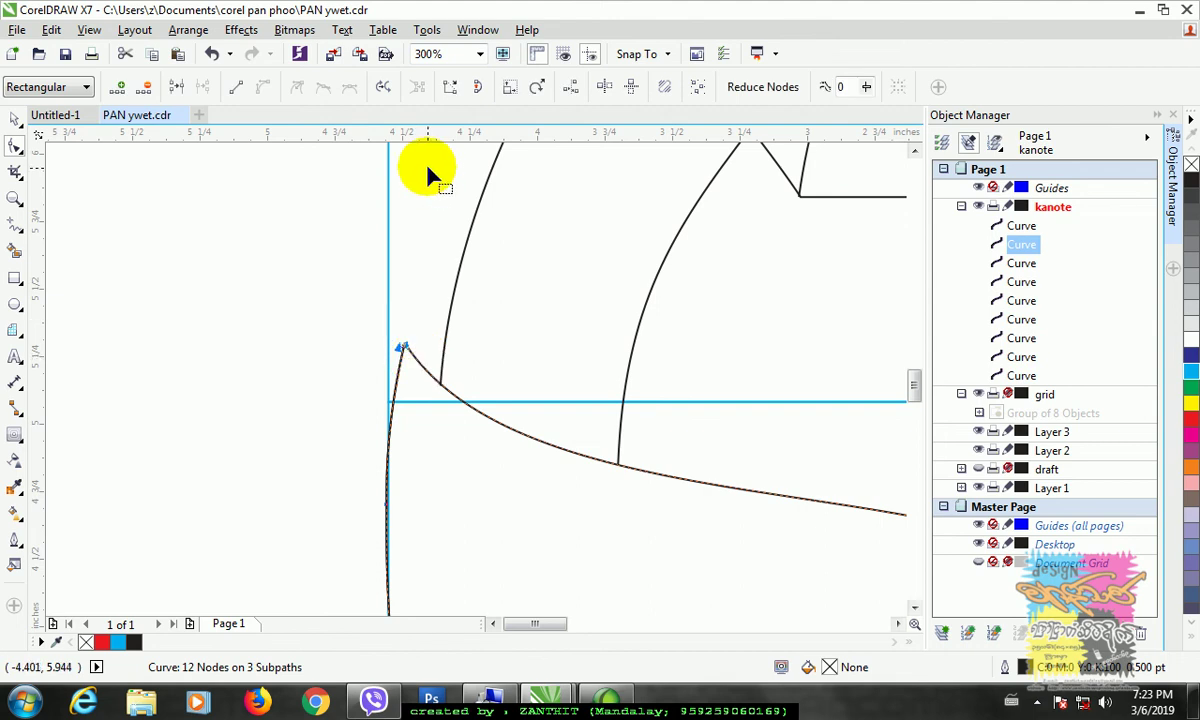
left_click(177, 89)
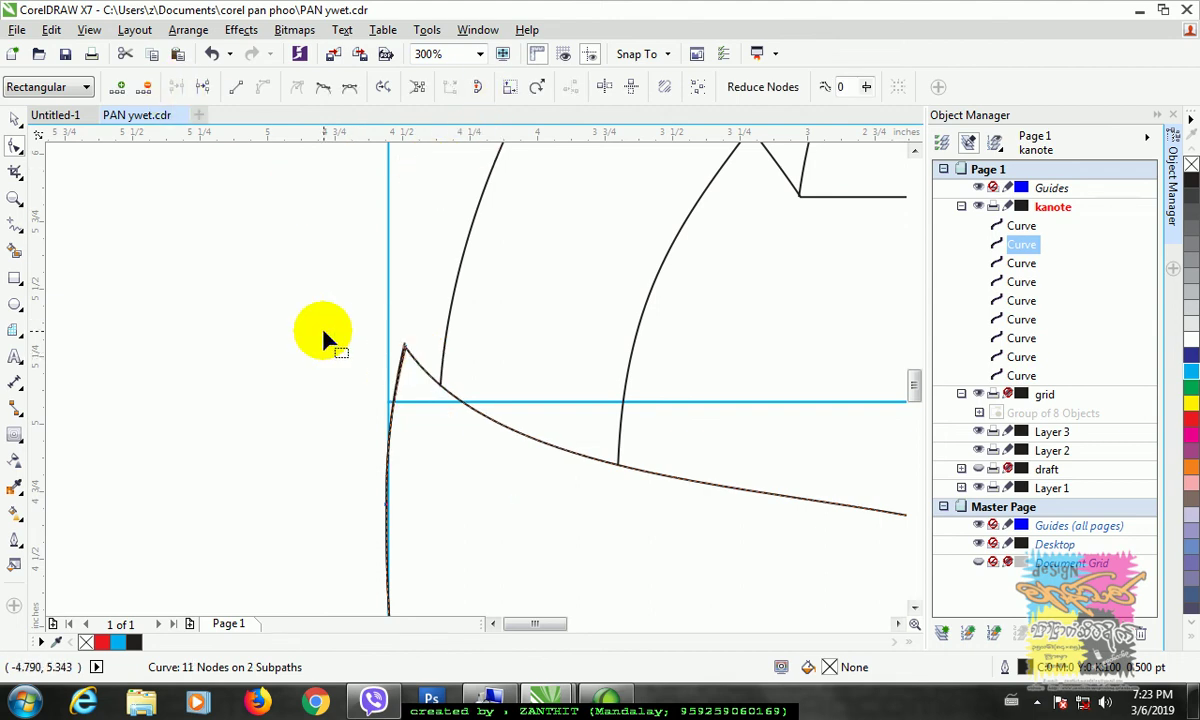
Add a node on the left outline just below the outer tip and shift the joined tip node slightly outward.
left_click(404, 349)
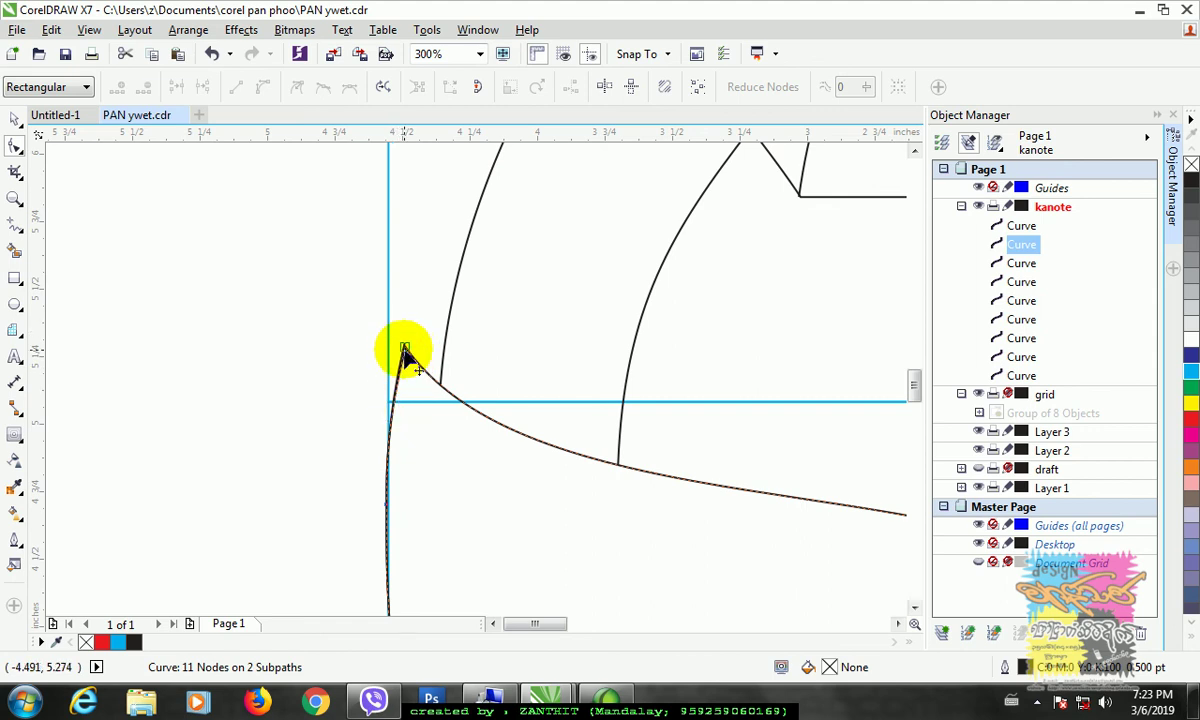
left_click(404, 350)
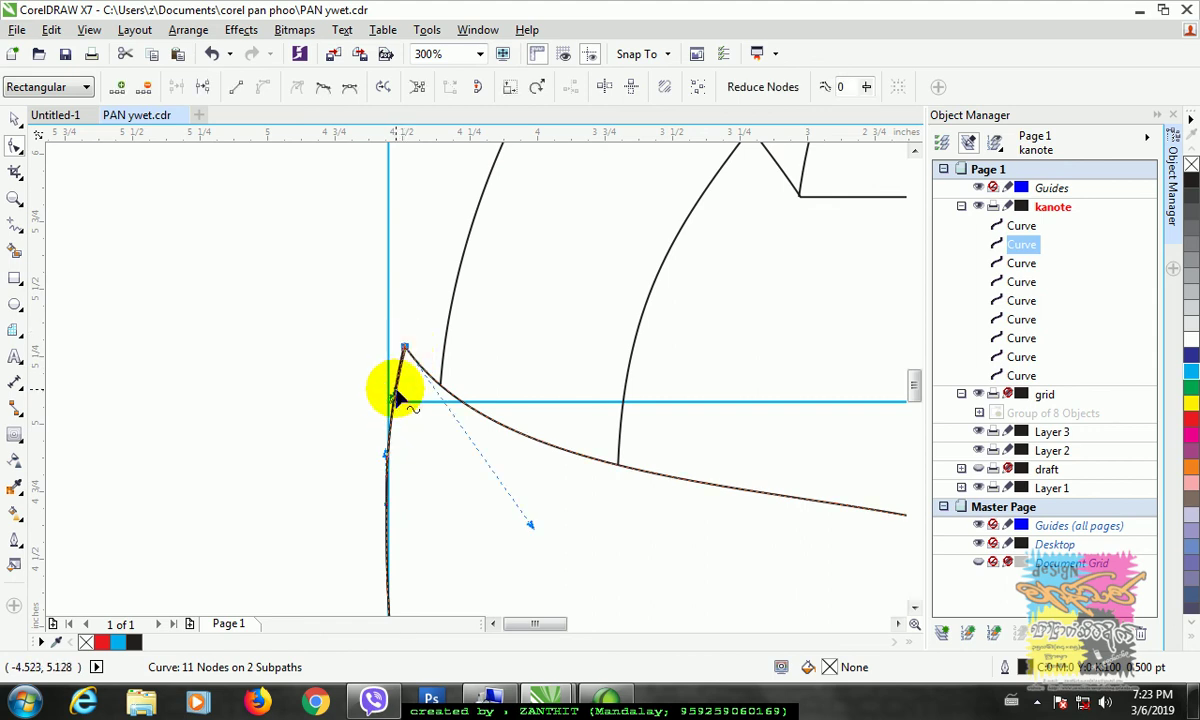
double_click(397, 392)
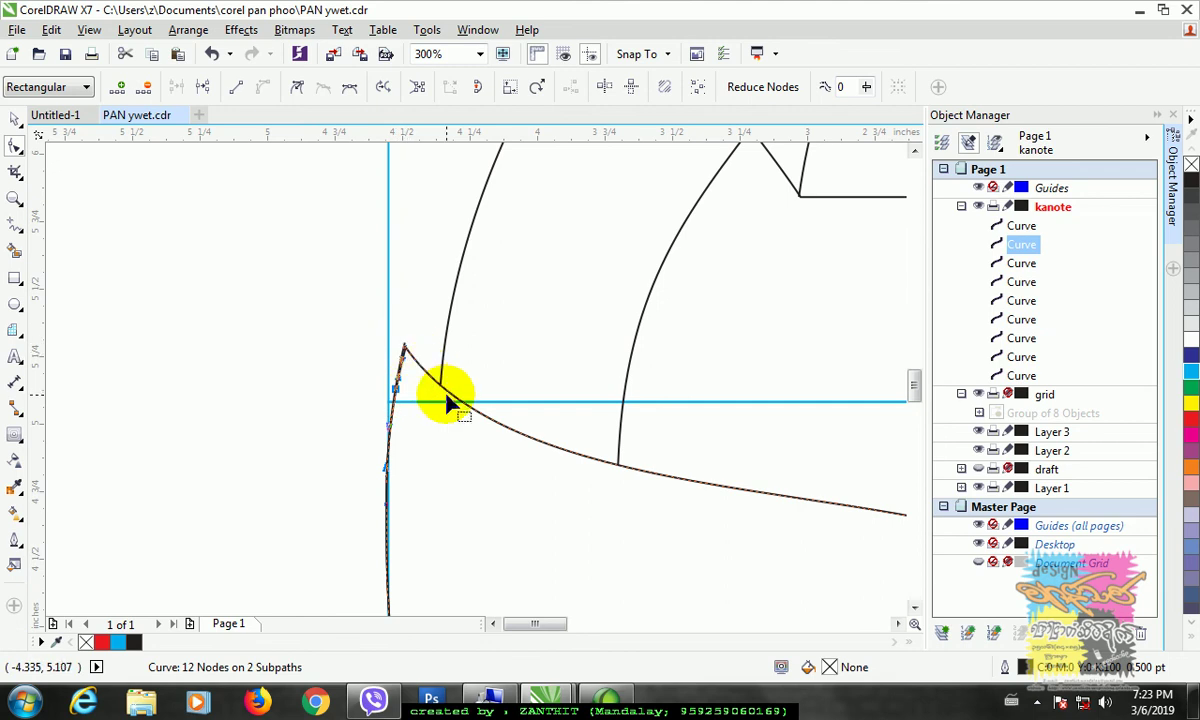
left_click(404, 349)
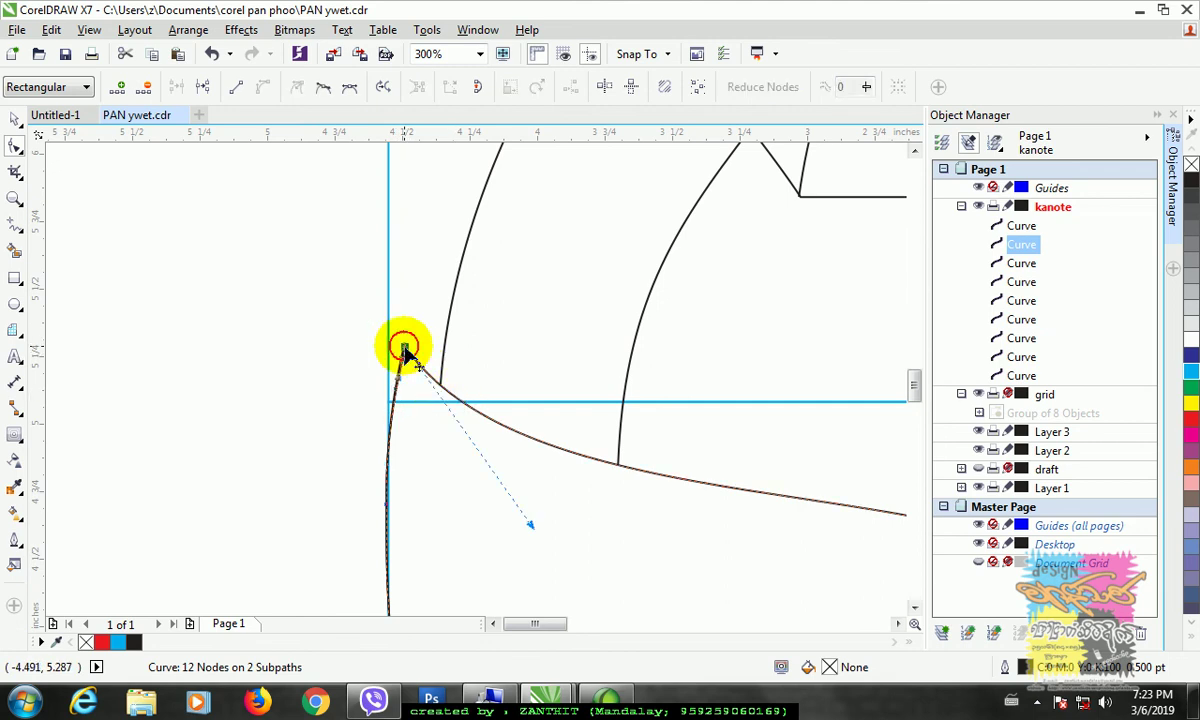
left_click_drag(404, 352, 400, 392)
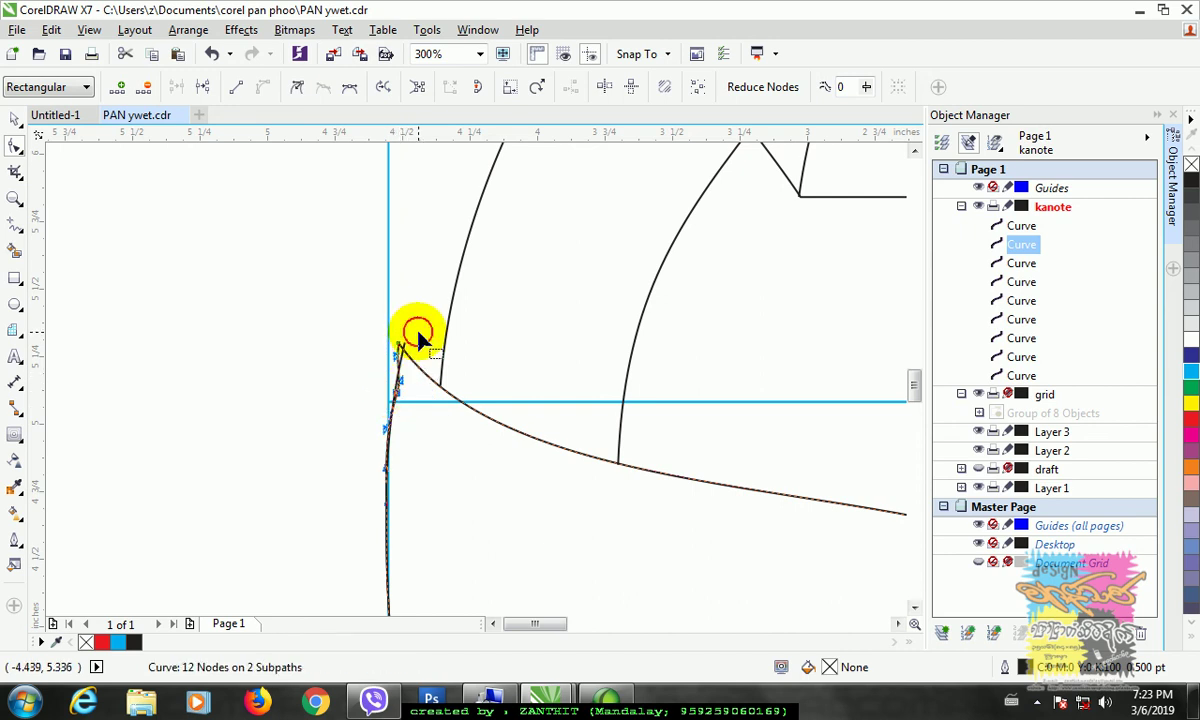
Delete the duplicate outline curve overlapping the left outer edge and select the remaining outline curve.
left_click(404, 342)
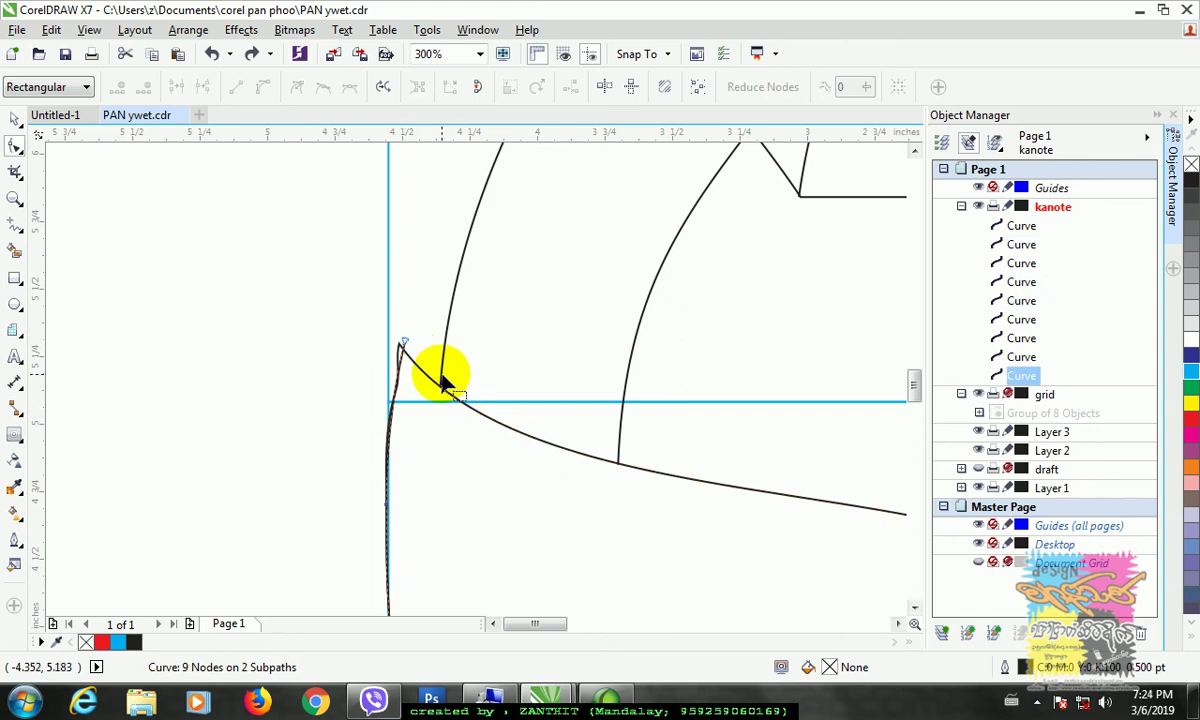
left_click(15, 118)
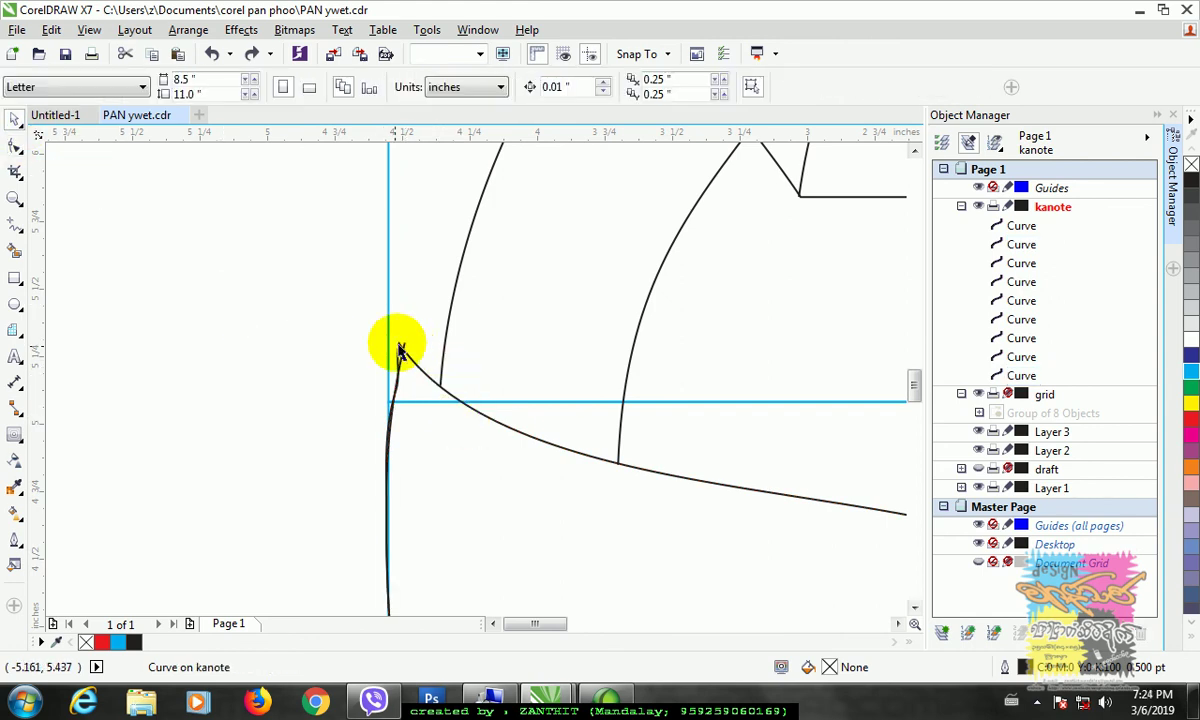
key("Delete")
scroll(442, 450, "down", 3)
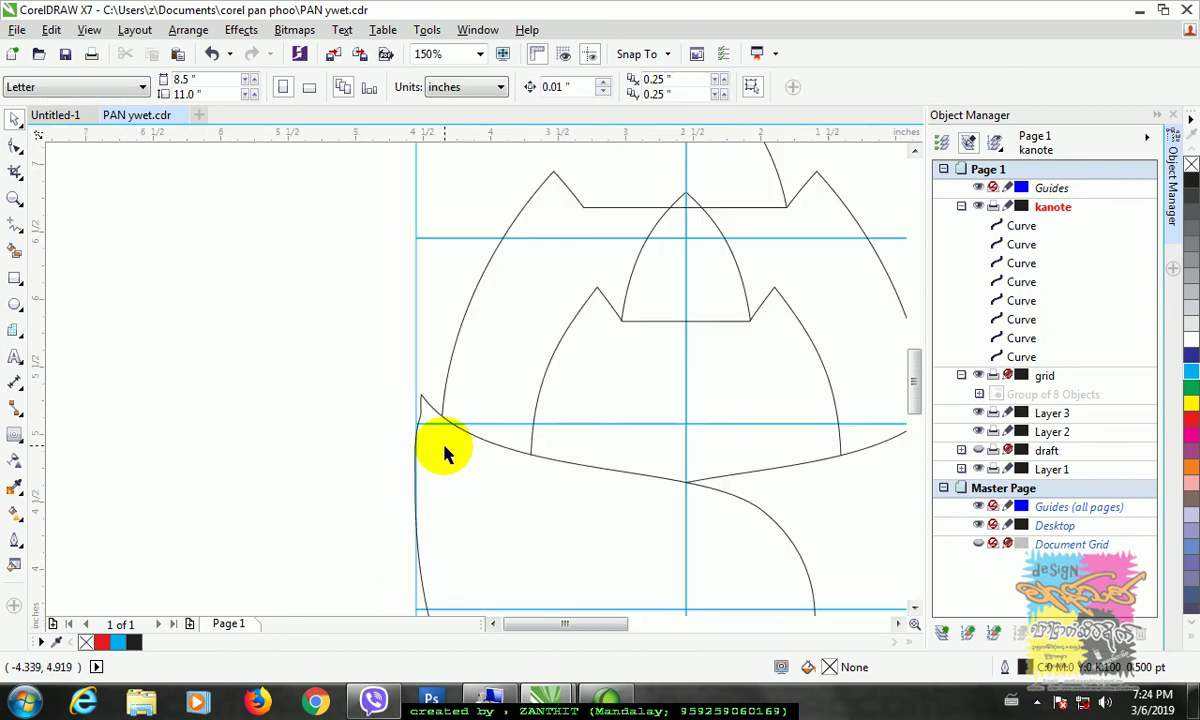
scroll(470, 455, "up", 1)
scroll(470, 455, "up", 1)
left_click(344, 403)
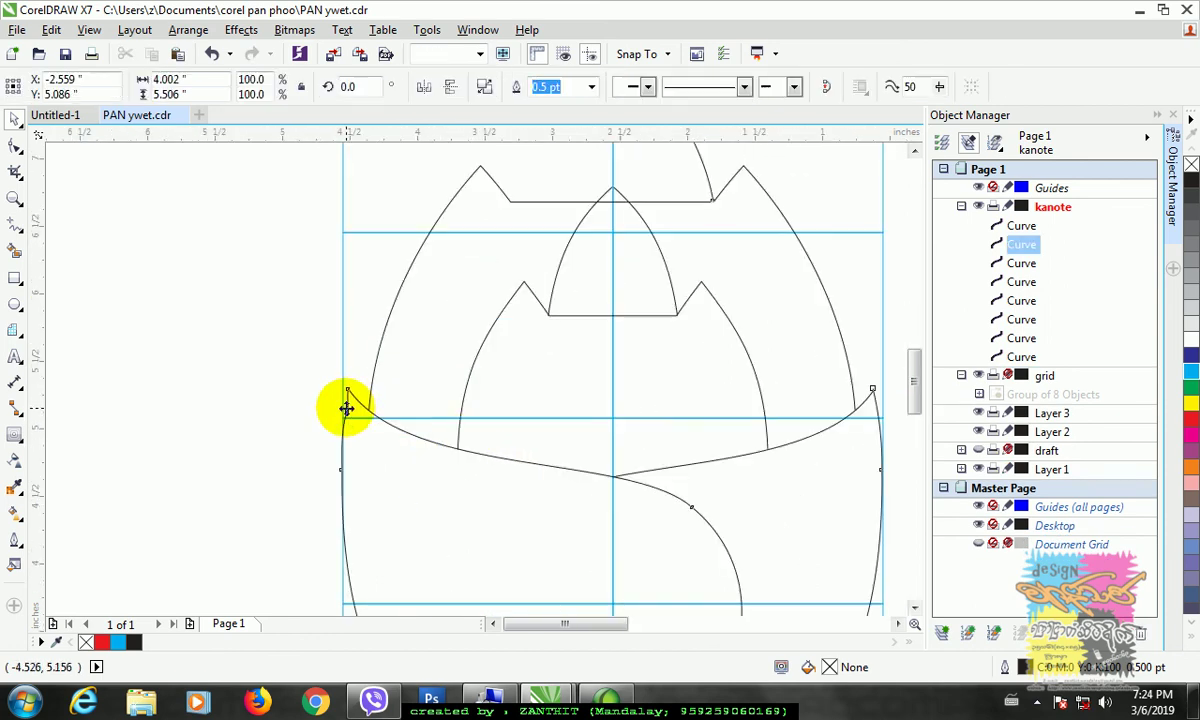
Add a node on the base curve near the left outer tip and bend the segment between that node and the tip.
left_click(15, 145)
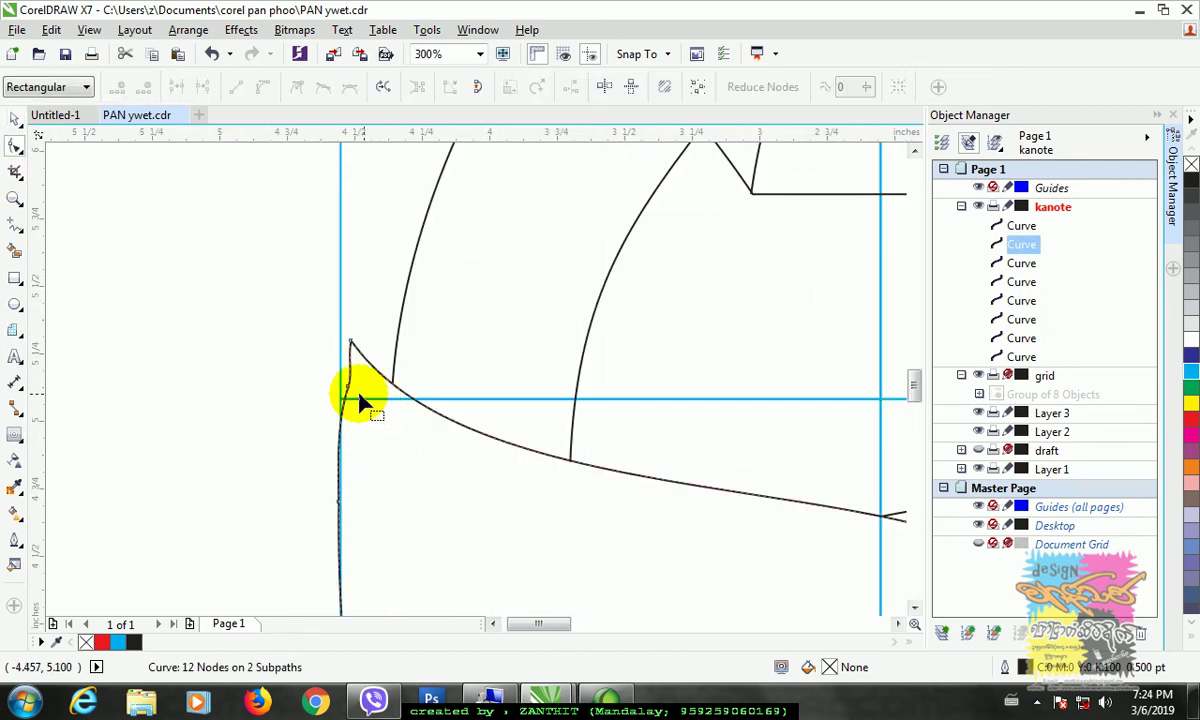
left_click_drag(337, 425, 350, 392)
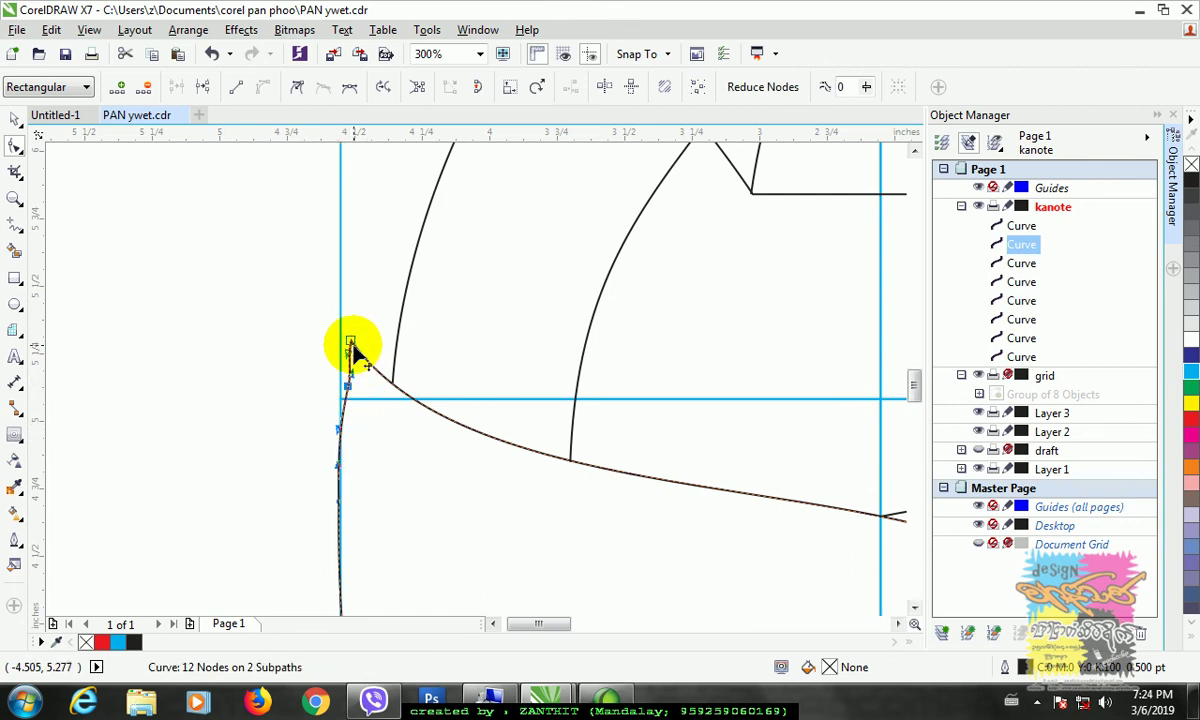
left_click(350, 343)
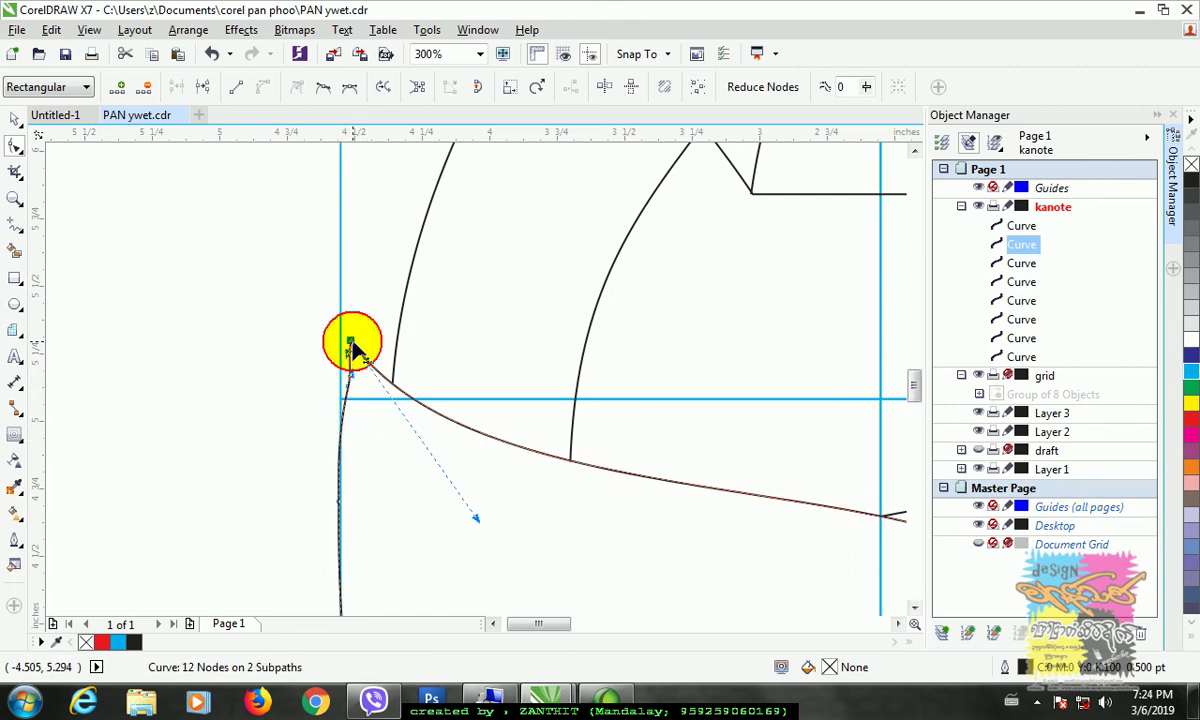
left_click_drag(476, 522, 430, 476)
key("ctrl+z")
left_click(443, 422)
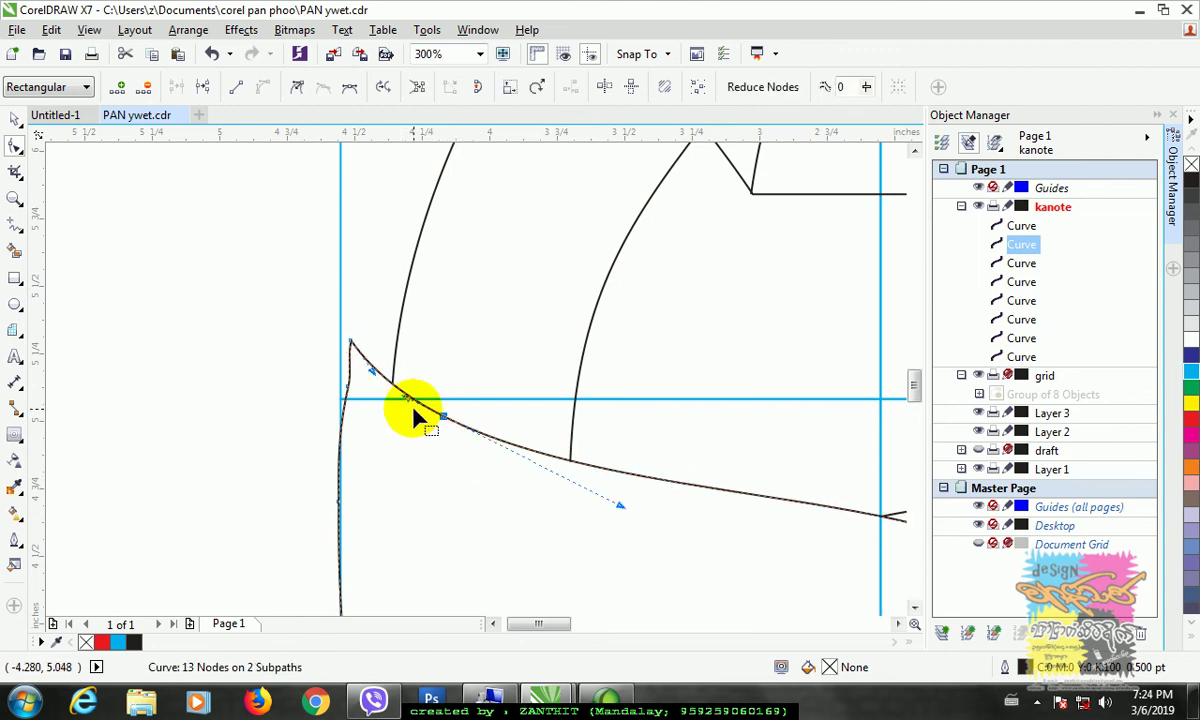
left_click_drag(380, 382, 351, 362)
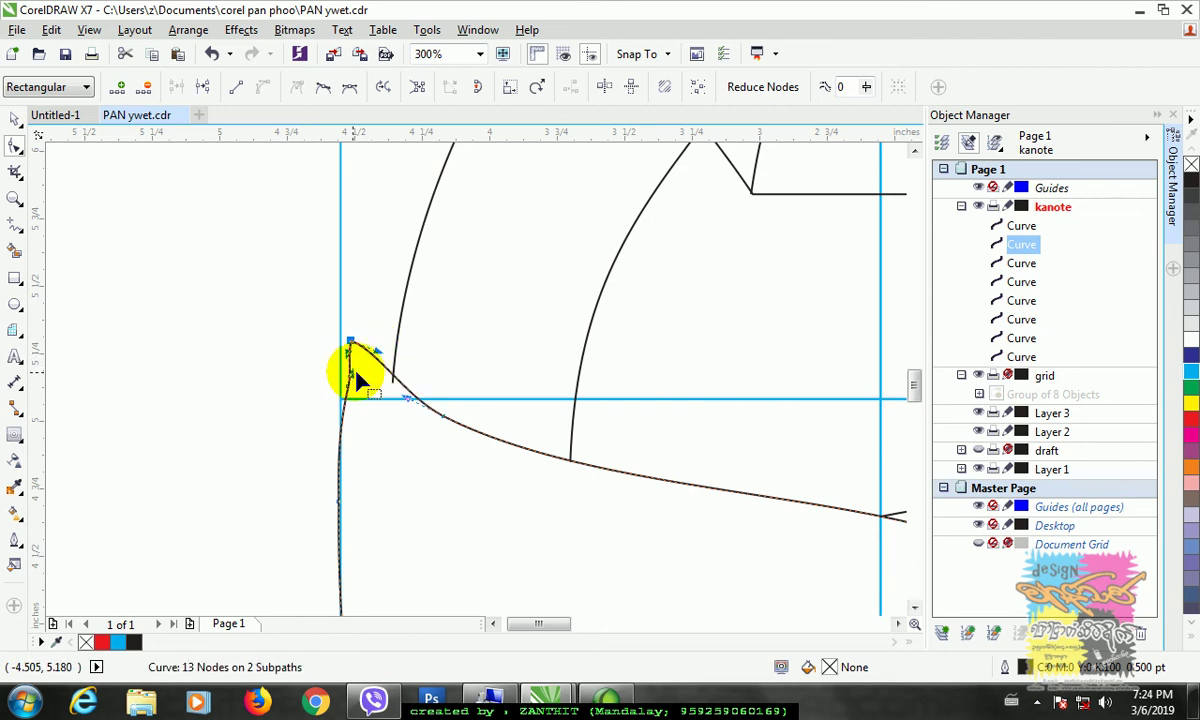
mouse_move(404, 404)
left_mouse_down()
mouse_move(388, 394)
mouse_move(384, 410)
left_mouse_up()
Curve the short outline segment just below the left outer tip slightly inward.
left_click(347, 393)
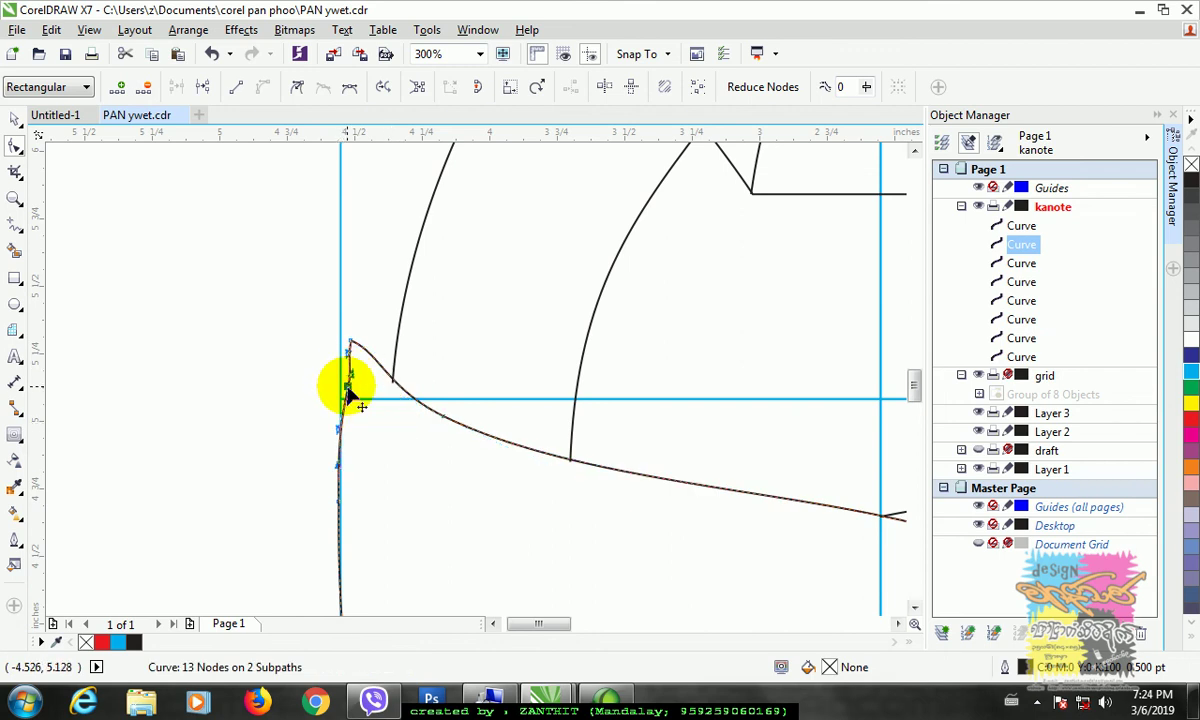
mouse_move(350, 366)
left_mouse_down()
mouse_move(340, 362)
mouse_move(351, 357)
left_mouse_up()
left_click(389, 440)
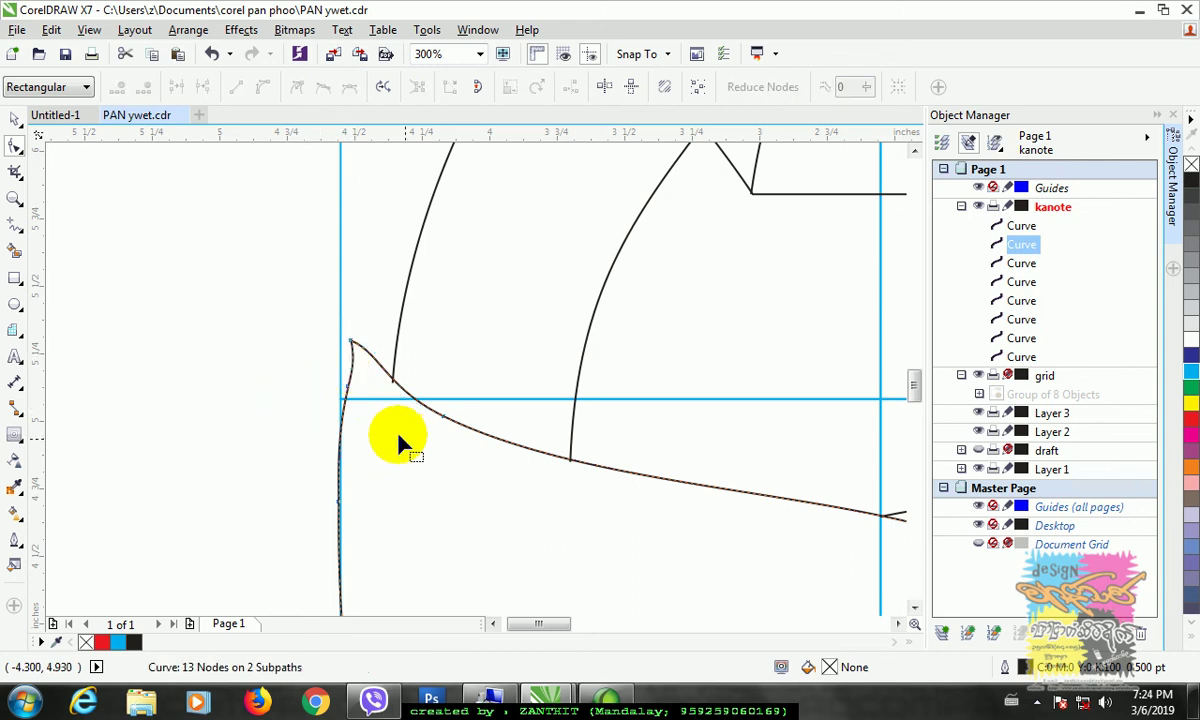
Combine the right base curve with the outer outline and join their end nodes at the right outer tip.
scroll(400, 440, "down", 2)
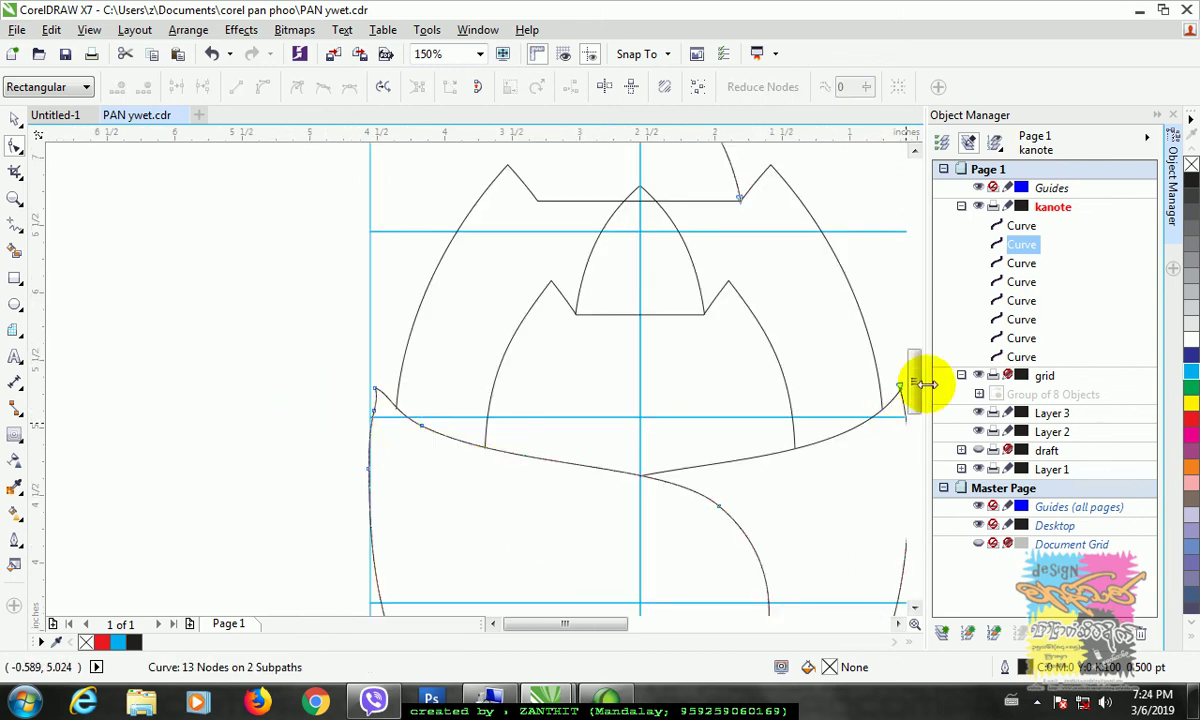
left_click_drag(919, 383, 920, 410)
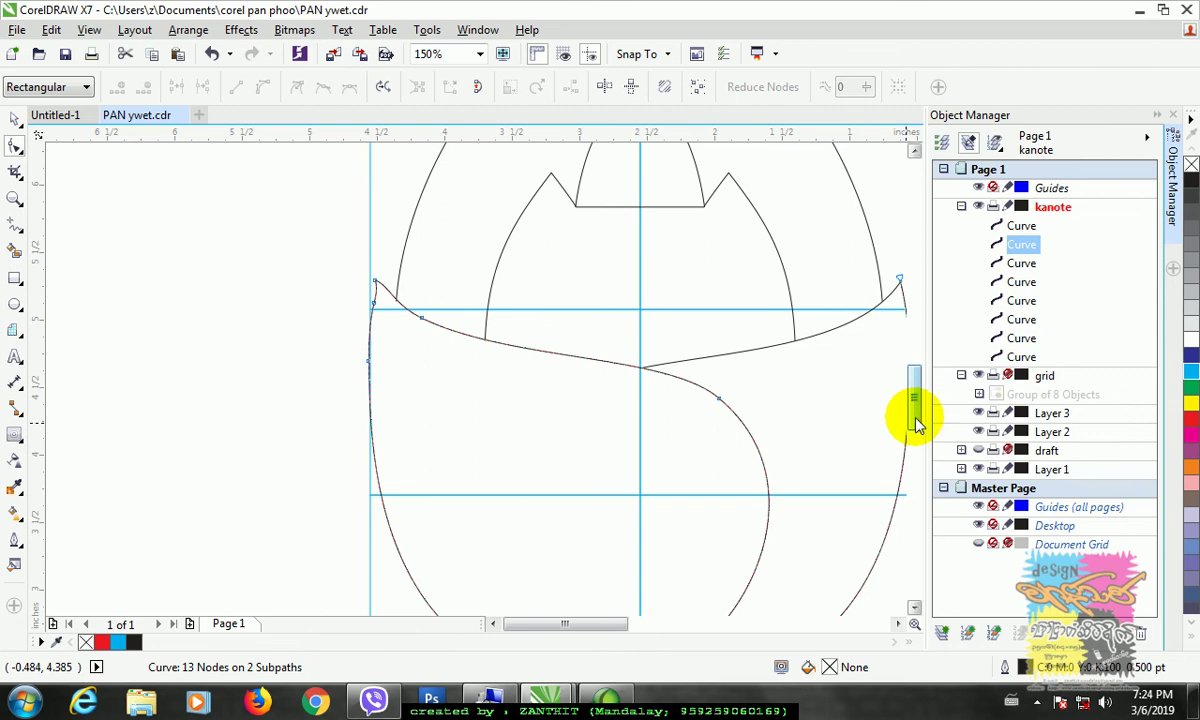
left_click_drag(576, 621, 613, 629)
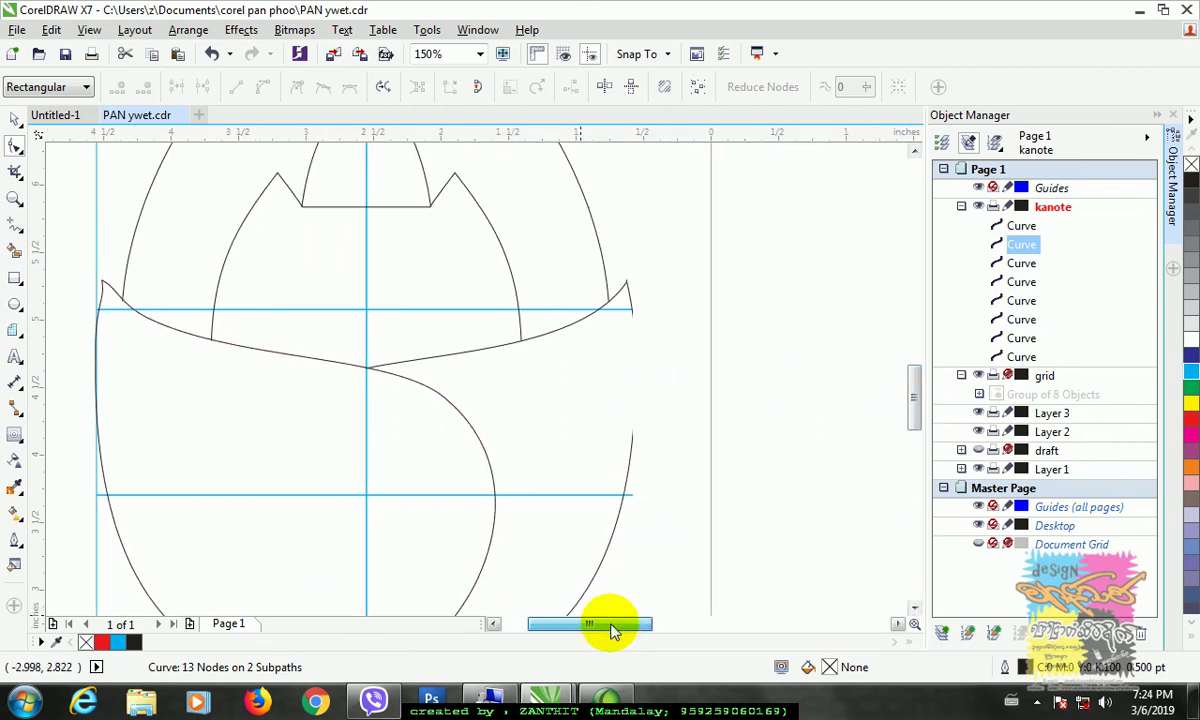
scroll(629, 309, "up", 2)
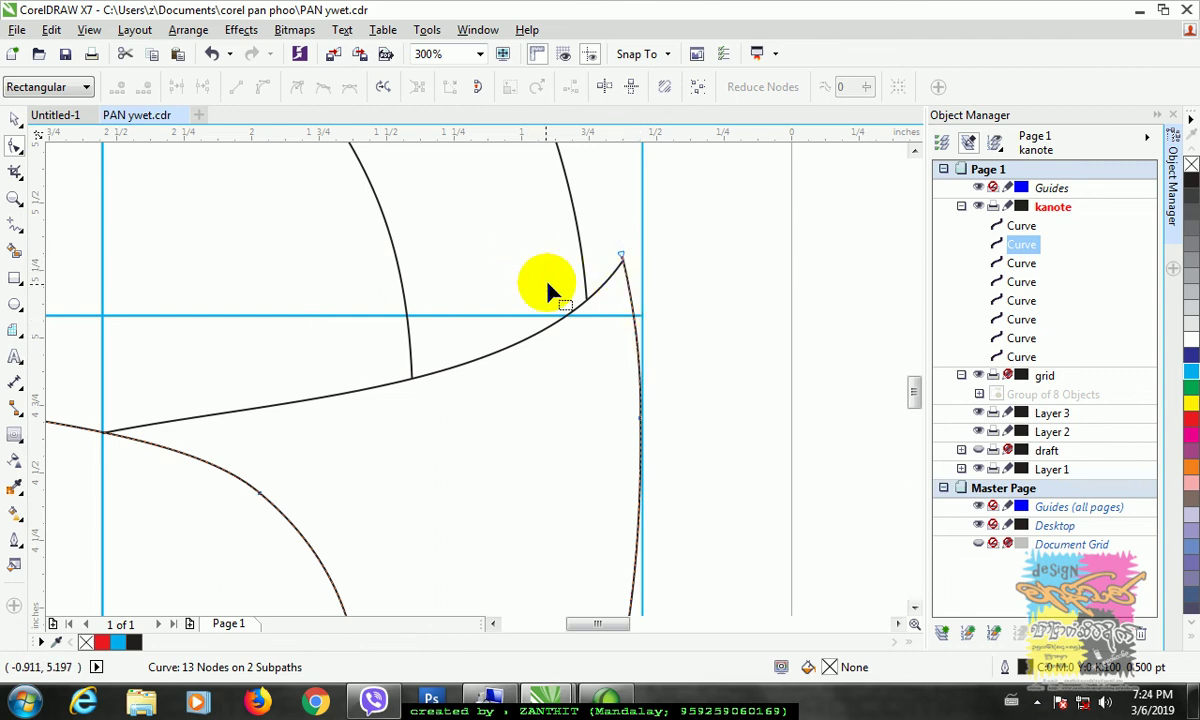
left_click(603, 281, "shift")
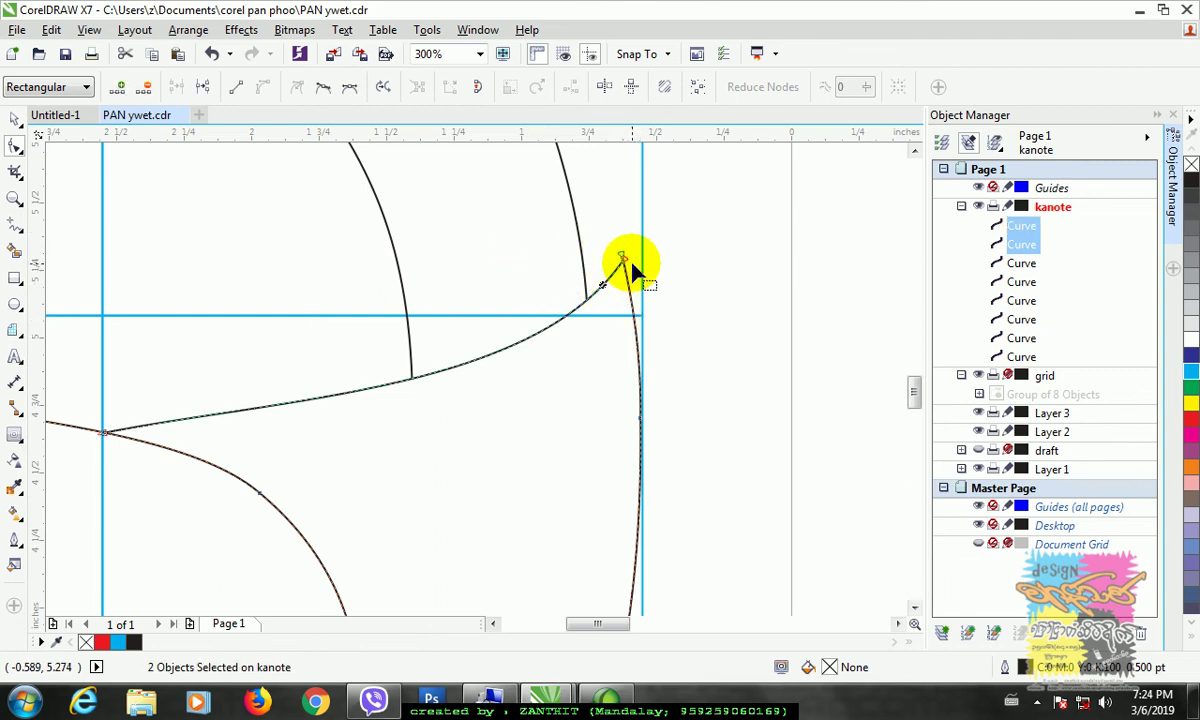
left_click(627, 268)
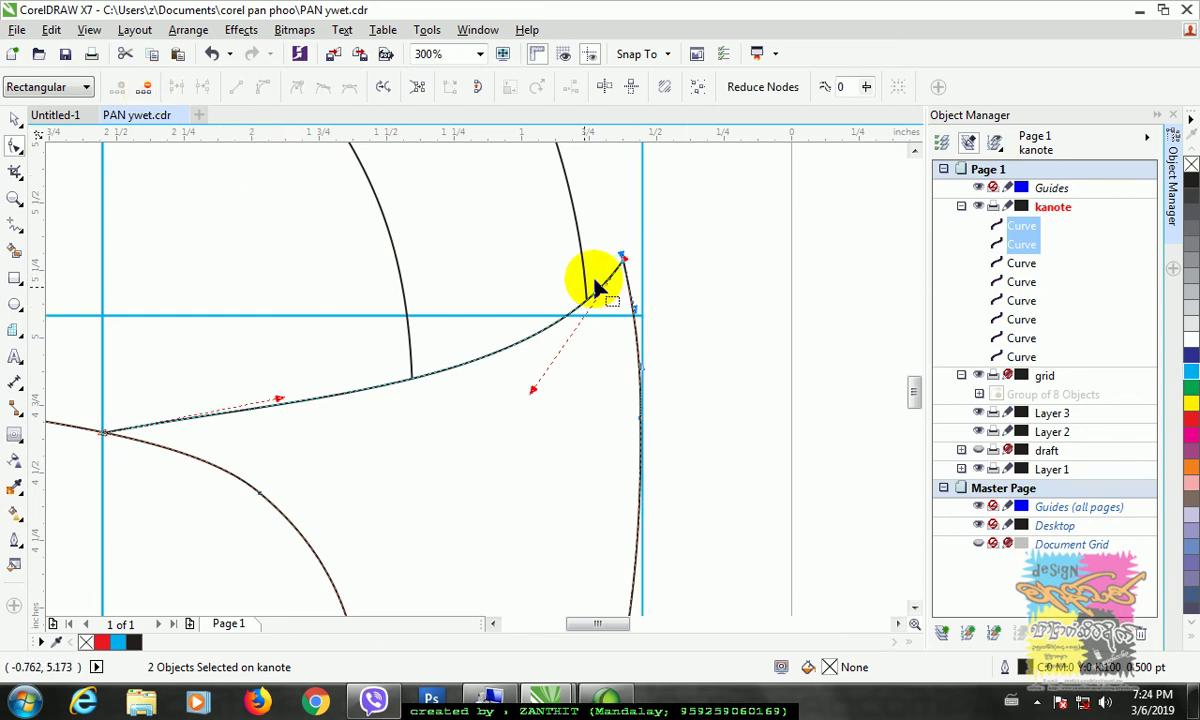
left_click(185, 29)
left_click(215, 118)
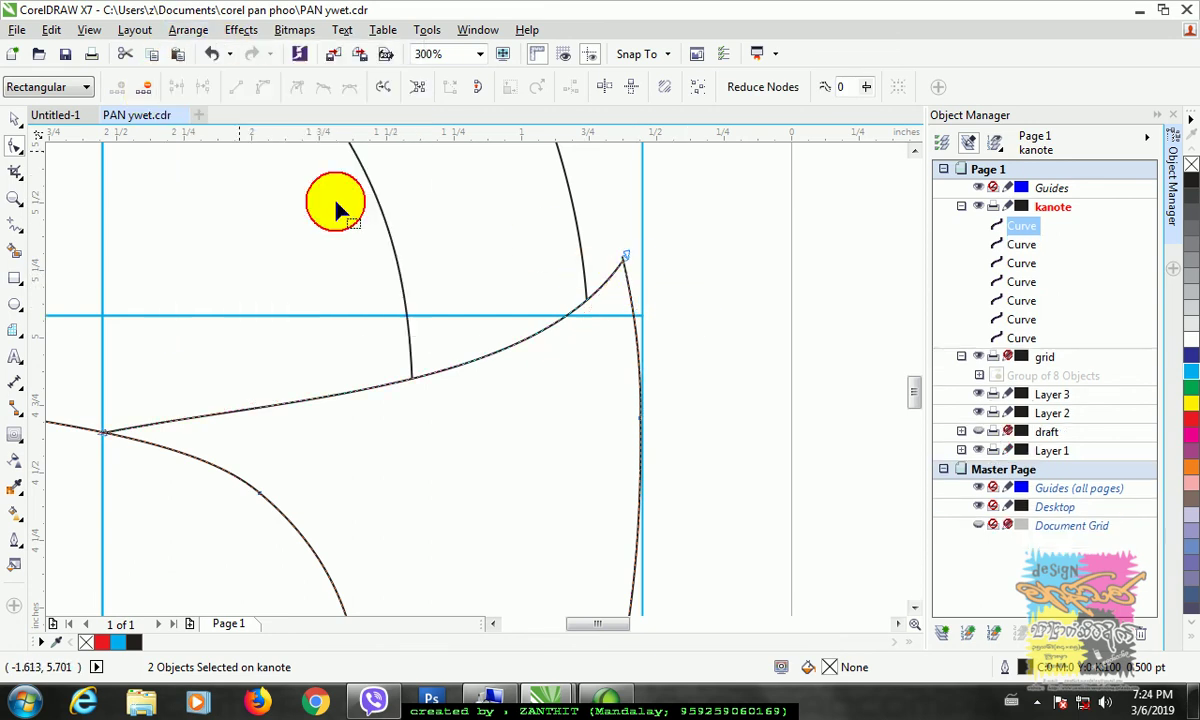
left_click(627, 264)
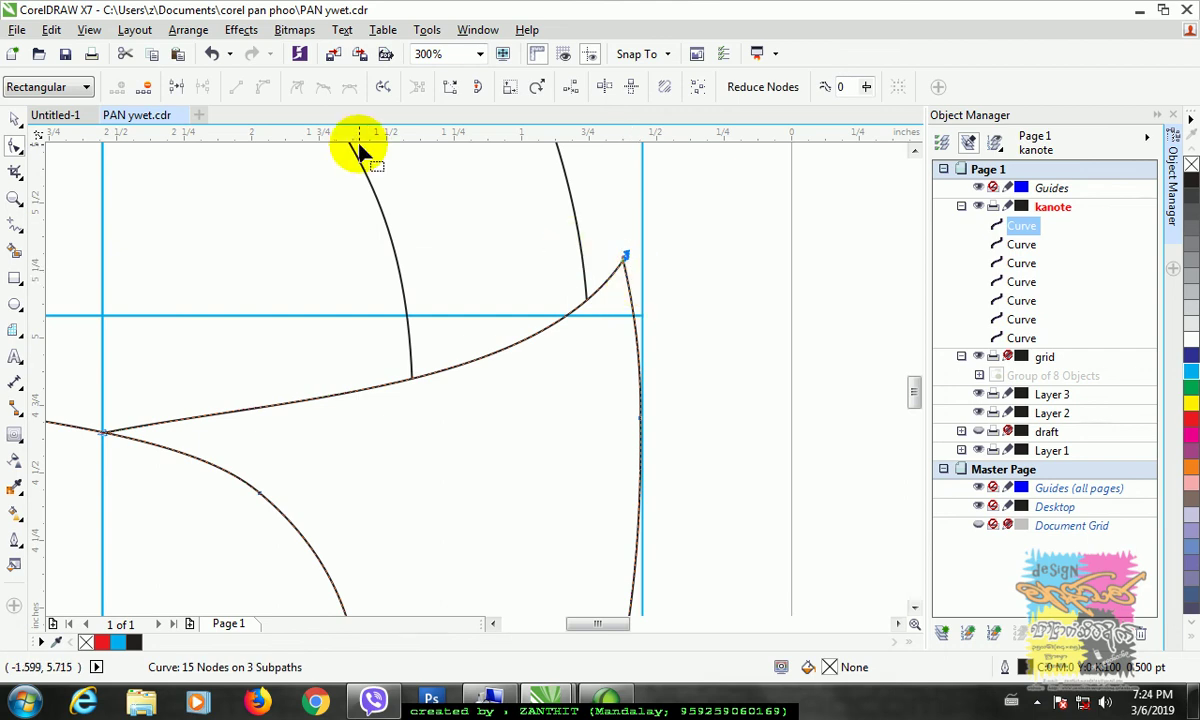
left_click(175, 88)
left_click(697, 321)
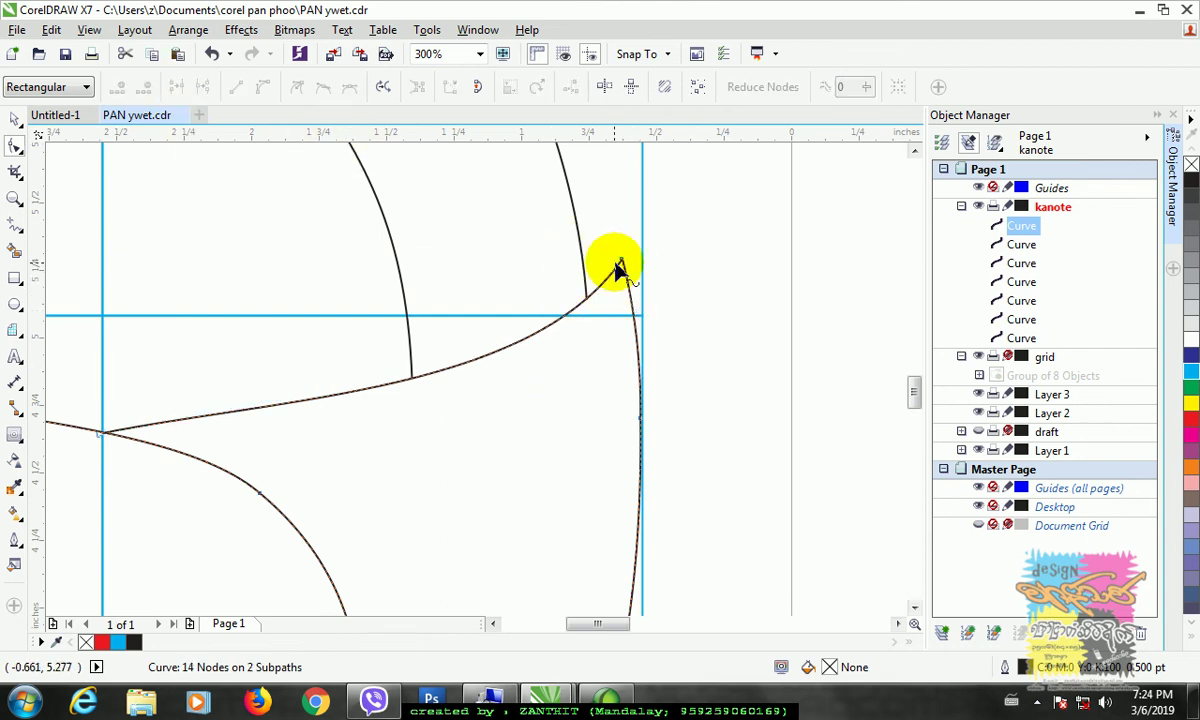
Add a node on the right base curve, move the right tip outward to the guide line and bend the edge beneath it inward.
double_click(555, 322)
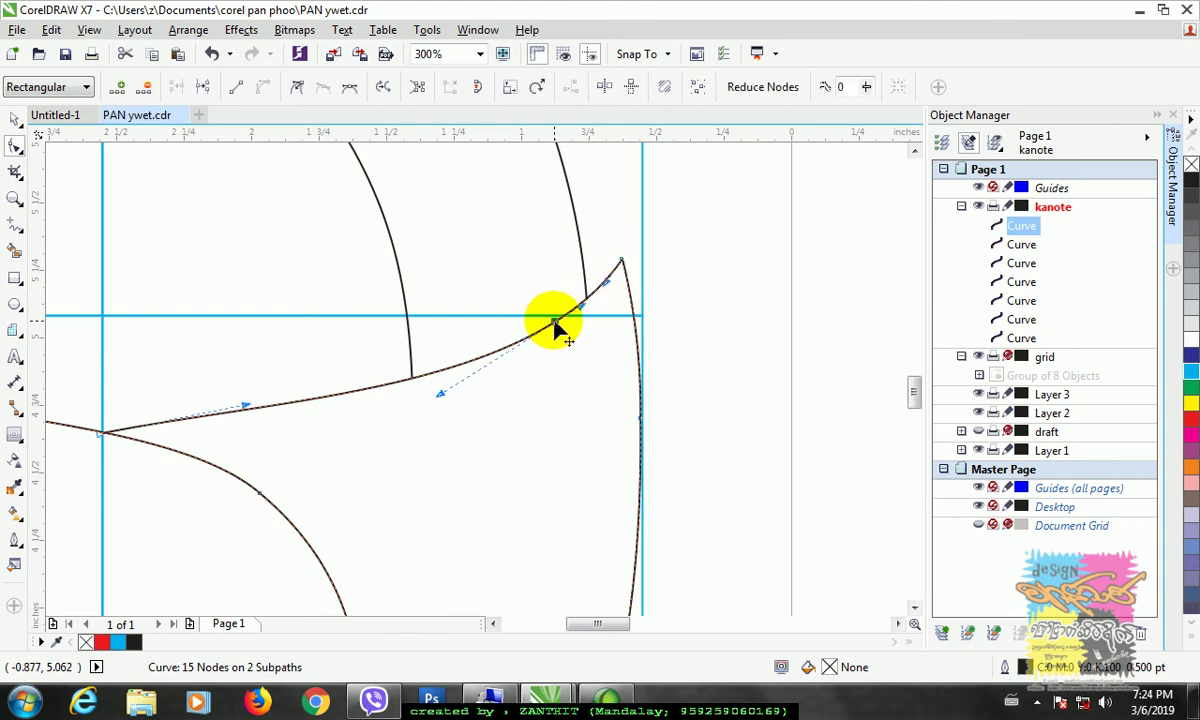
left_click(621, 262)
left_click_drag(621, 262, 638, 256)
left_click_drag(651, 301, 625, 316)
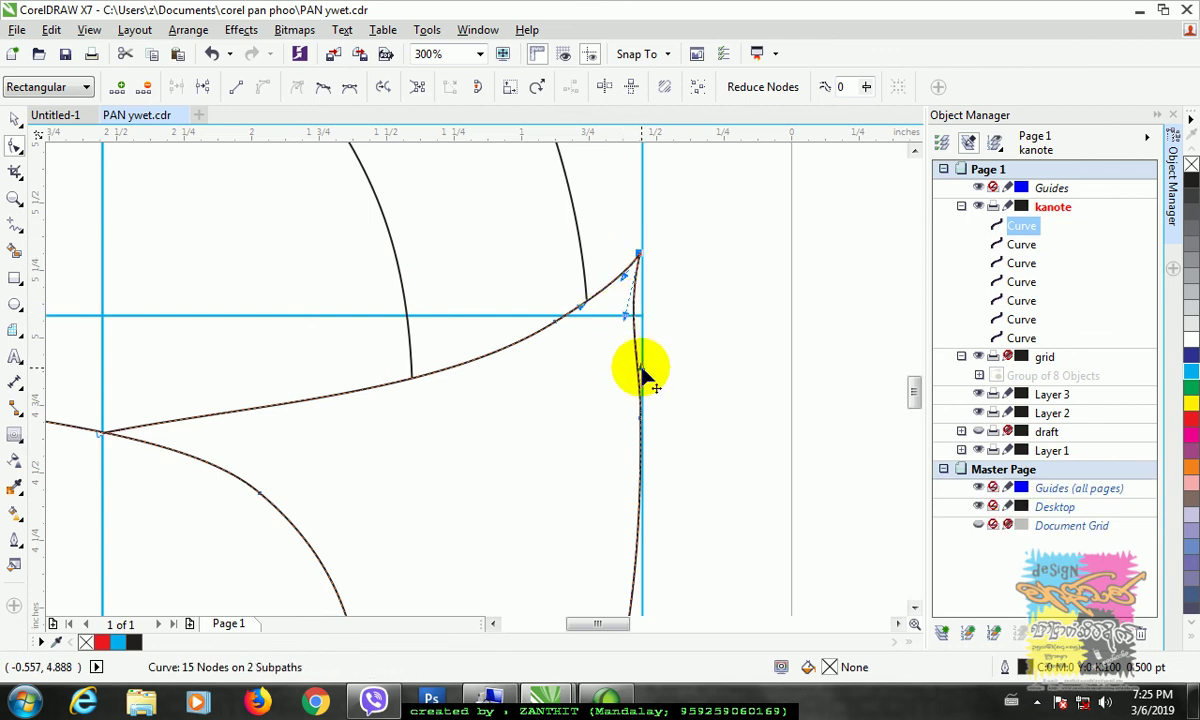
left_click_drag(642, 375, 627, 321)
left_click(628, 315)
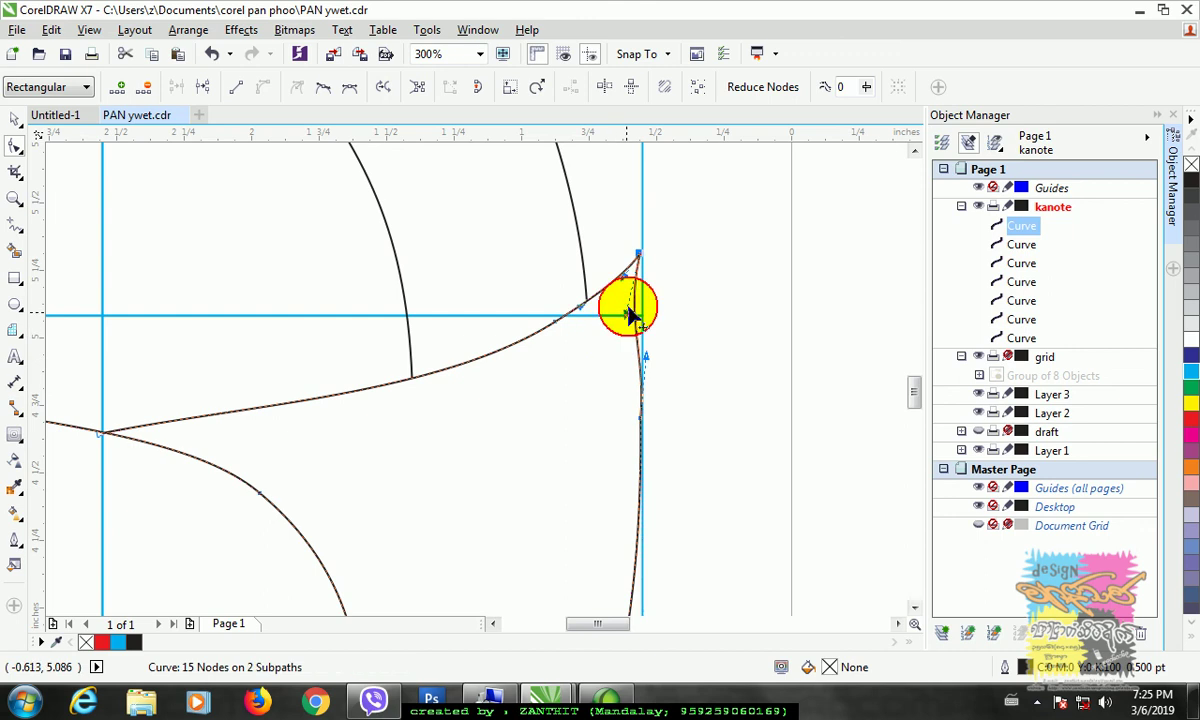
Add a node on the right outline just below the tip and smooth the edge above and below it.
double_click(634, 316)
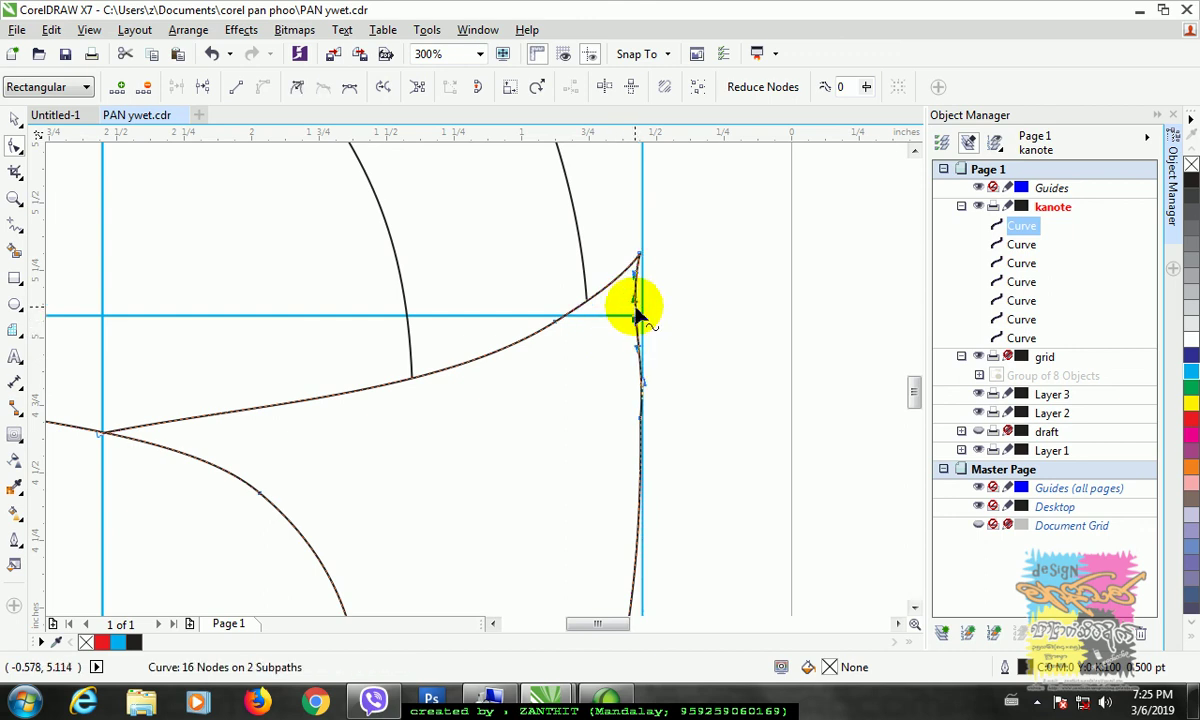
left_click_drag(633, 273, 643, 262)
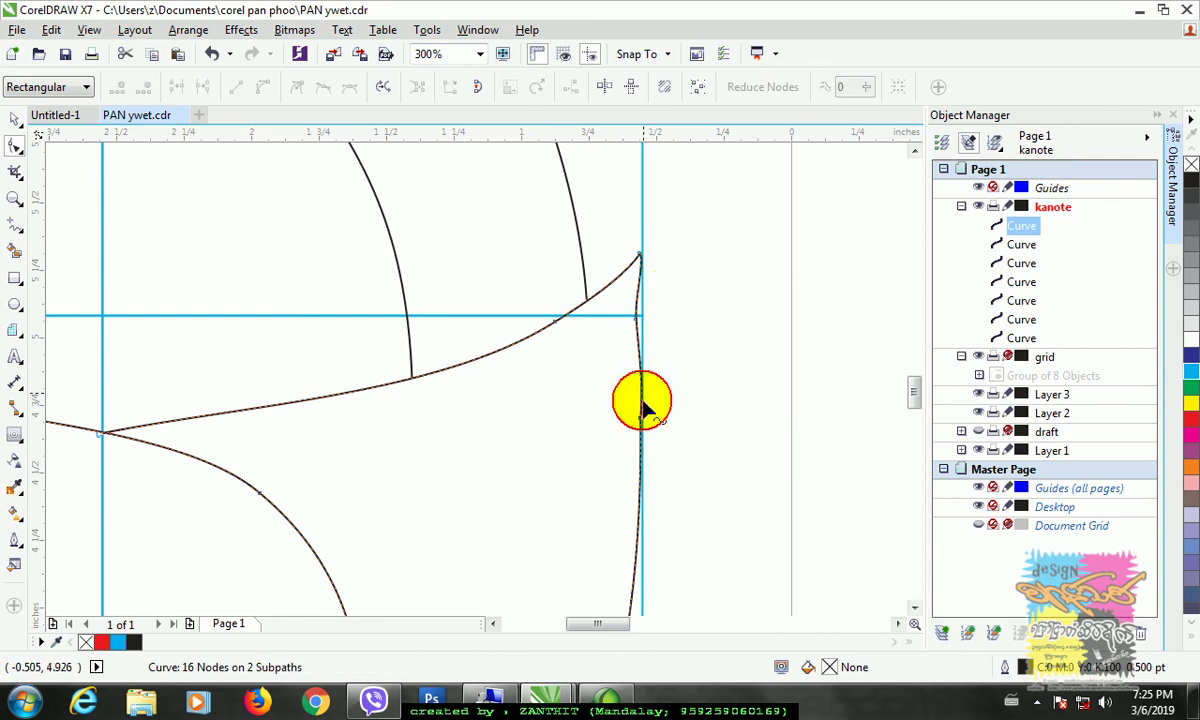
left_click_drag(642, 387, 653, 403)
Break the combined outline curve apart so the top petal curve is a separate object.
scroll(586, 392, "down", 4)
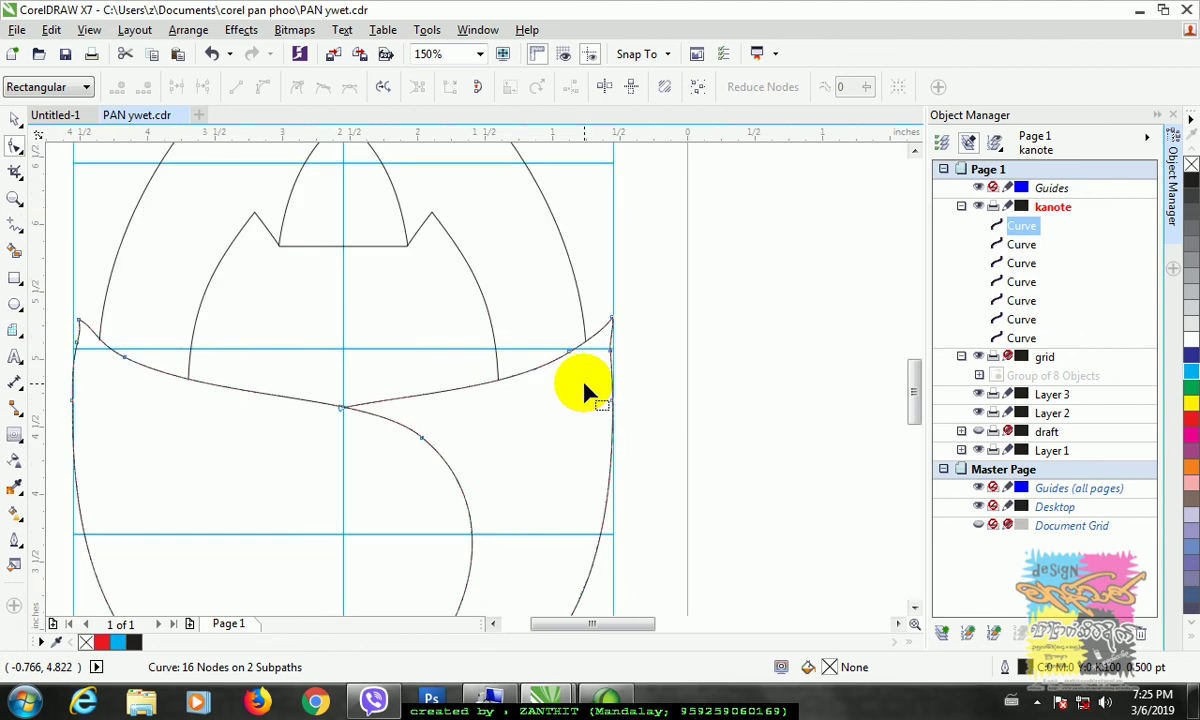
scroll(455, 361, "up", 2)
scroll(460, 361, "down", 2)
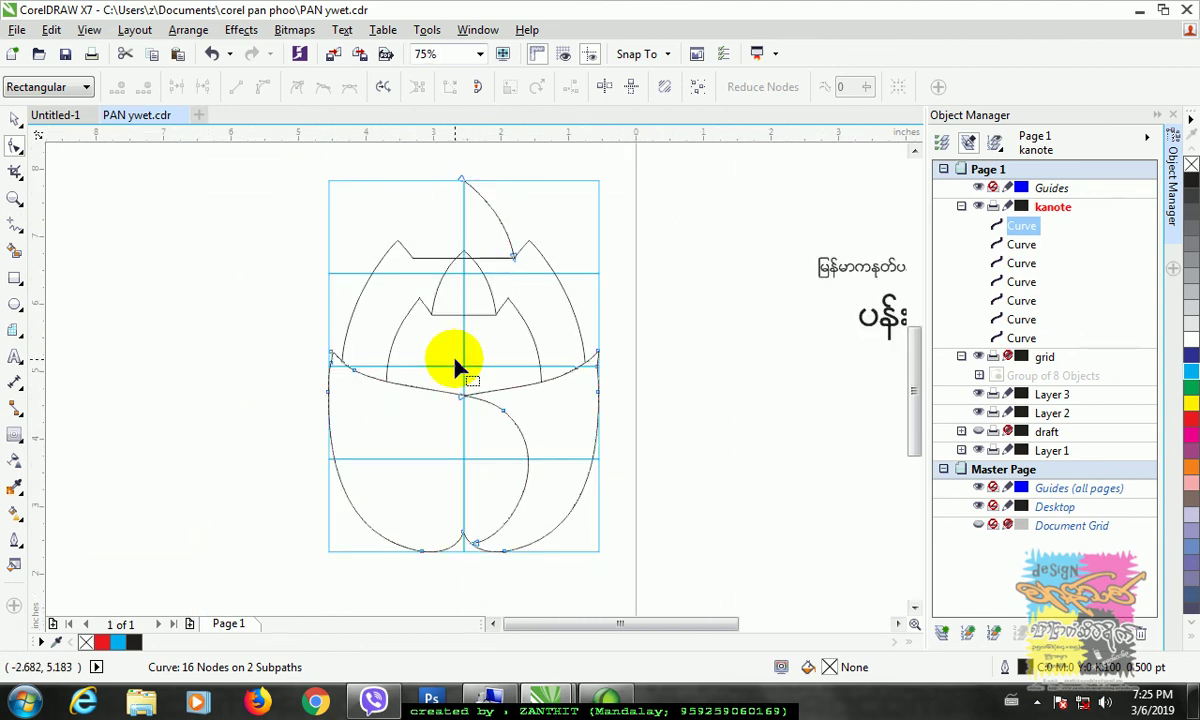
left_click(13, 119)
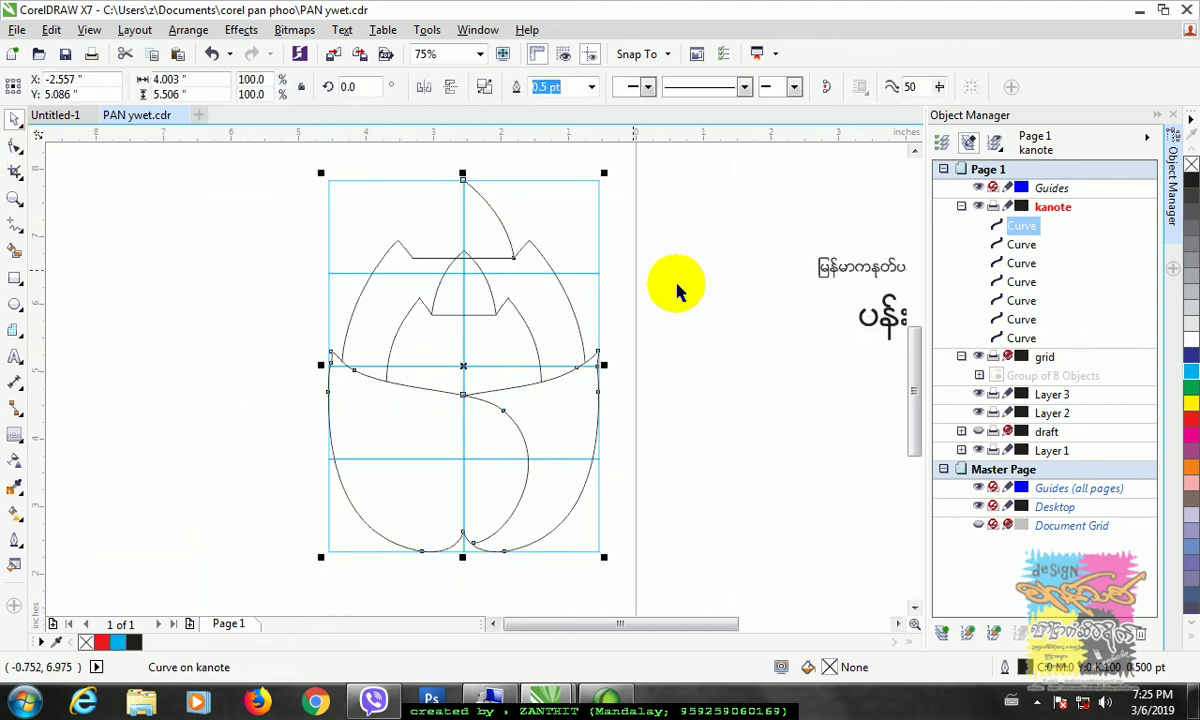
left_click(536, 236)
left_click(499, 218)
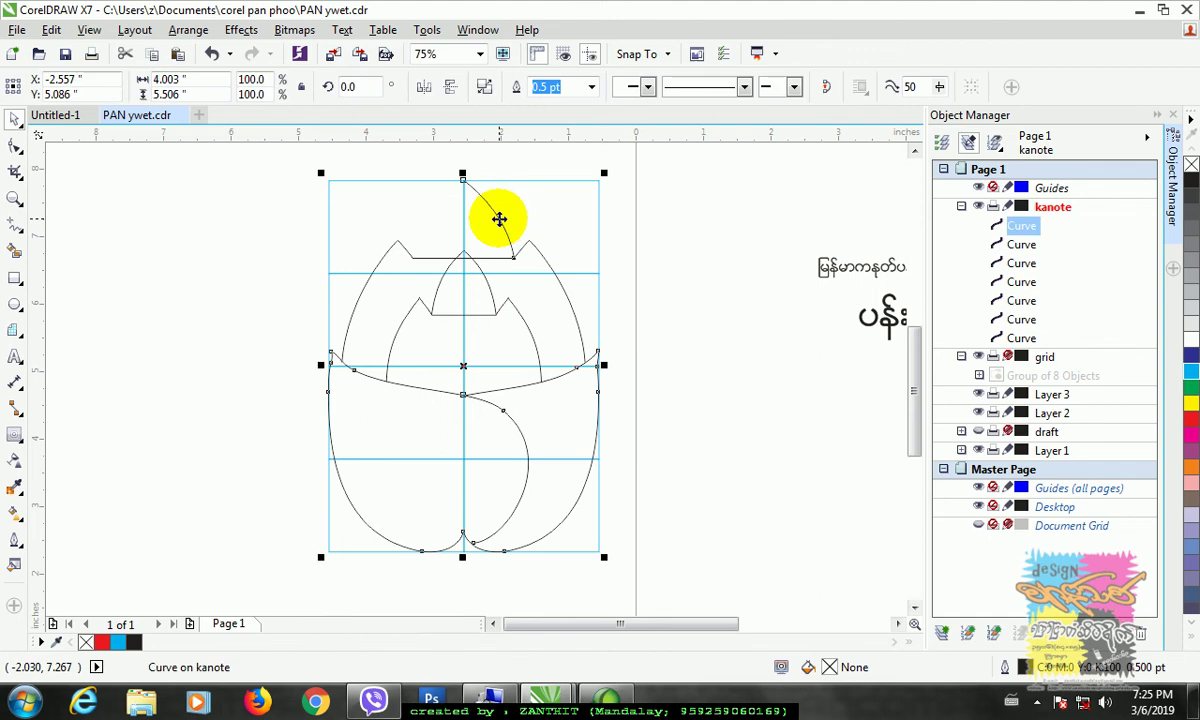
left_click(482, 86)
left_click(683, 268)
Duplicate the top petal curve, mirror the copy horizontally and move it to meet the original at the centre guide.
left_click(499, 222)
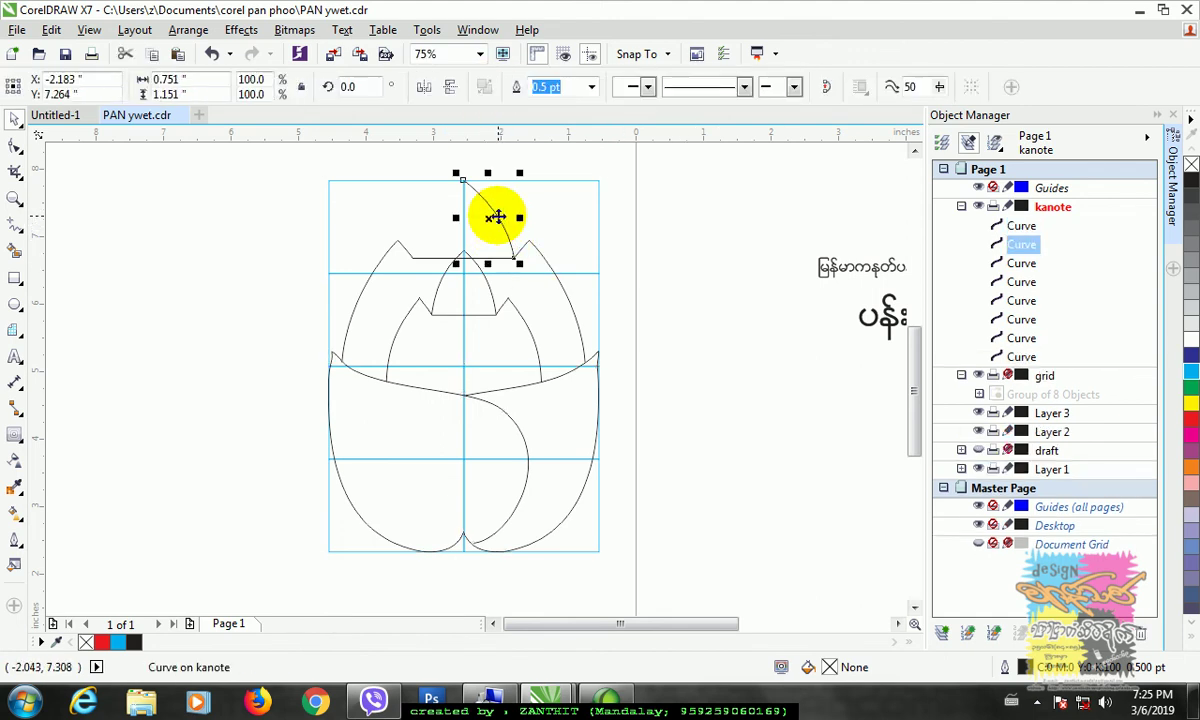
left_click(425, 89)
left_click(424, 88)
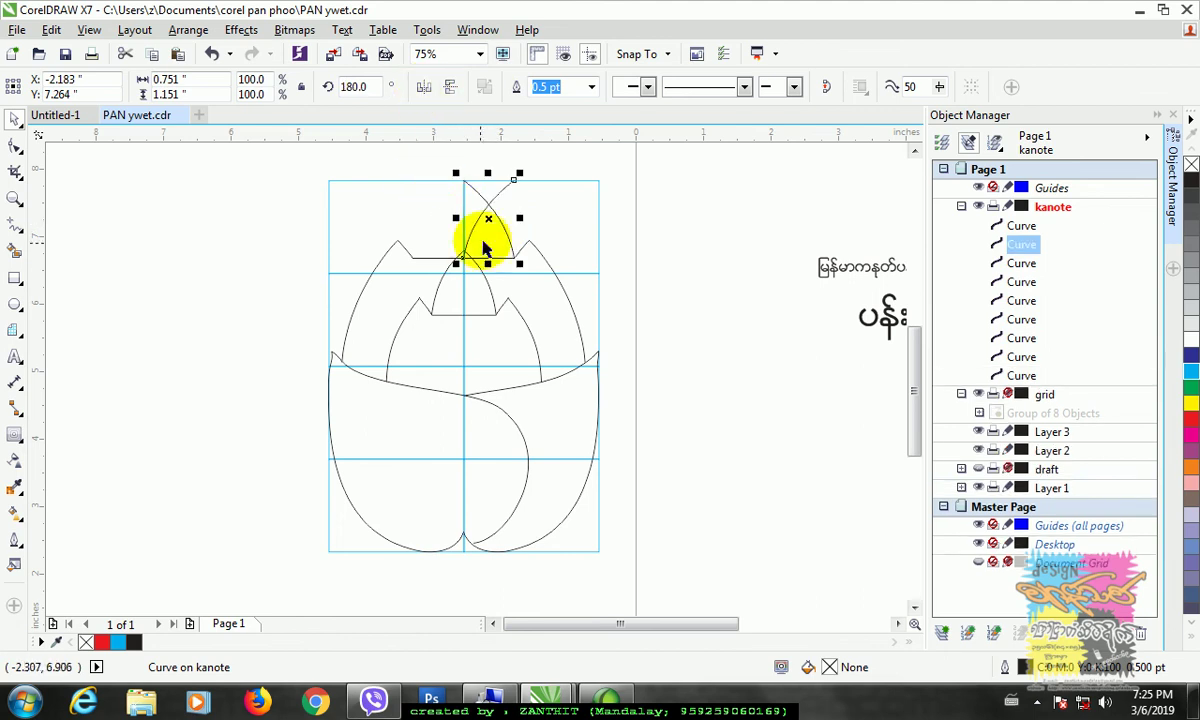
left_click_drag(490, 214, 440, 216)
left_click(685, 312)
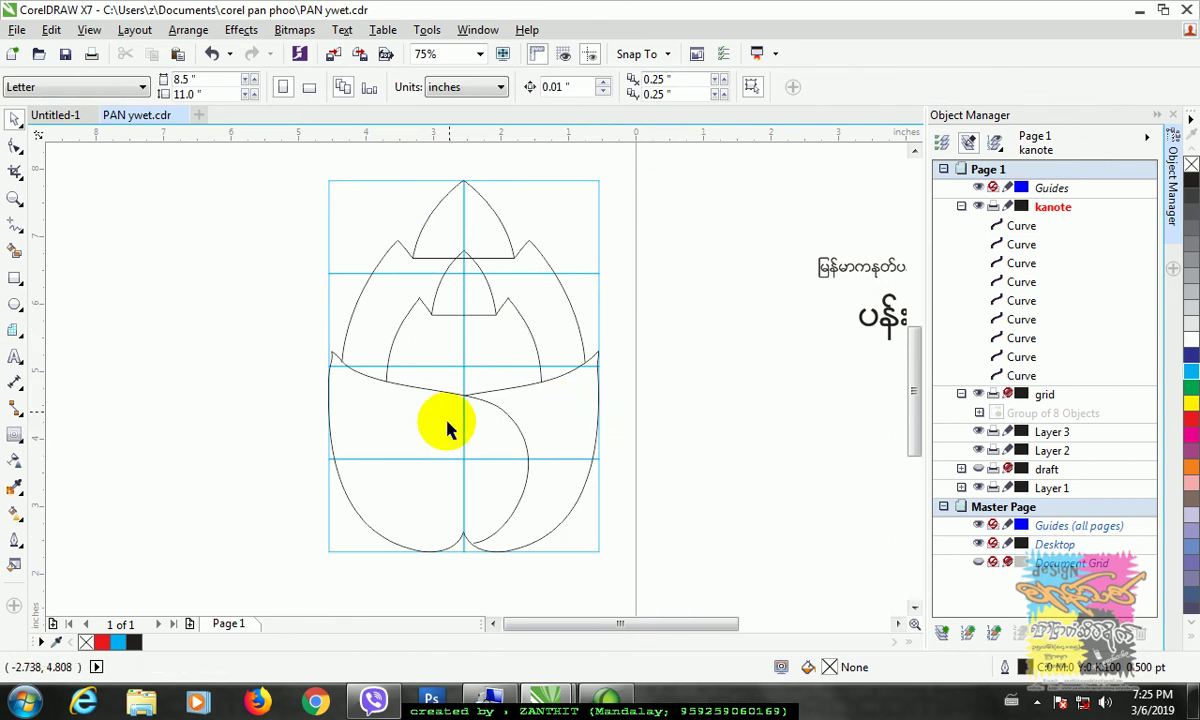
Add nodes on the left base curve between the inner petal and the centre guide, and delete the short piece between them.
scroll(452, 412, "up", 1)
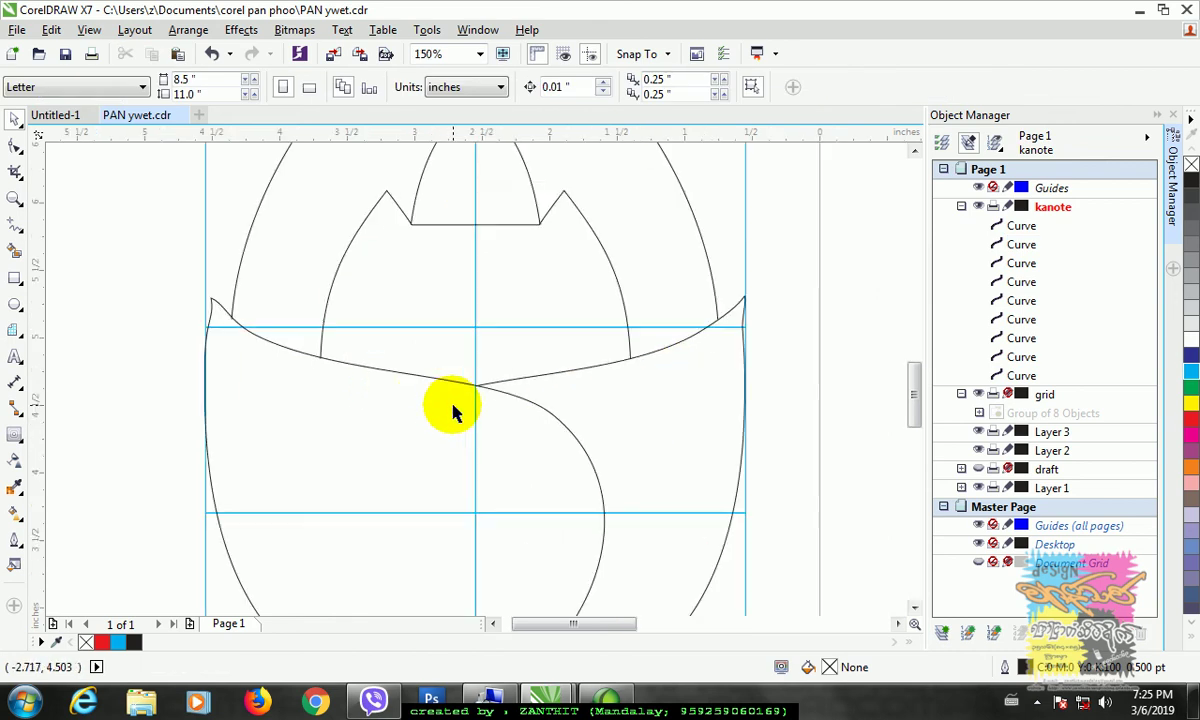
left_click(402, 375)
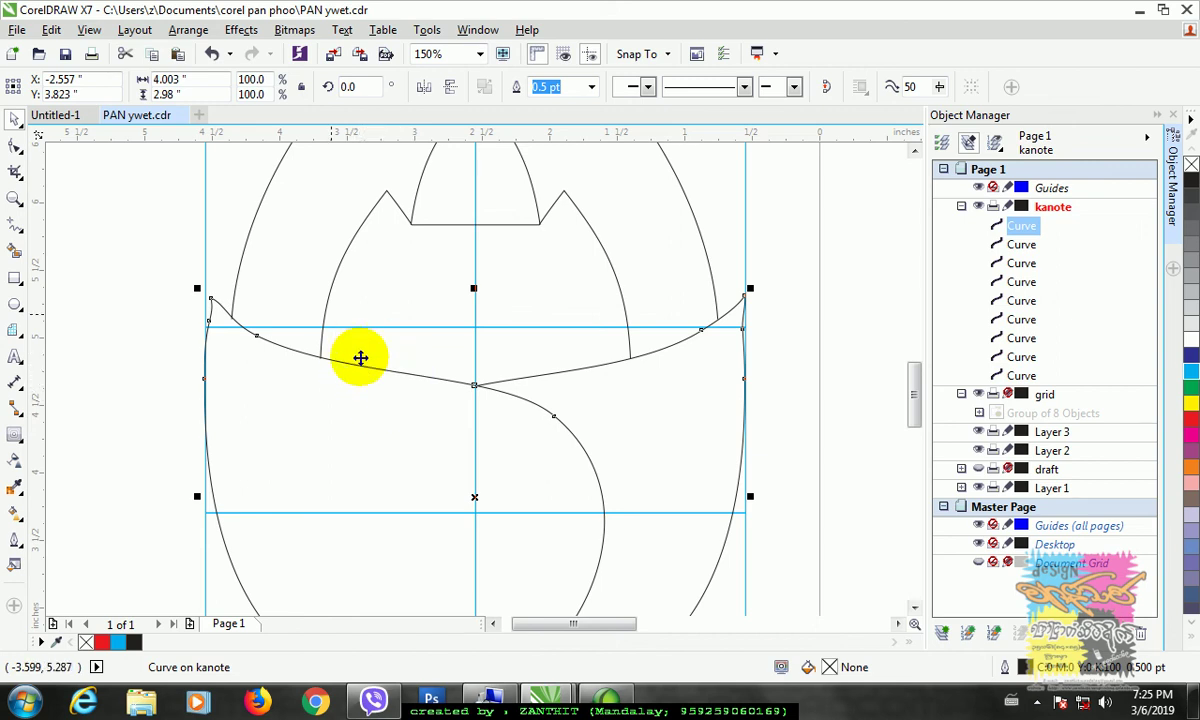
left_click(15, 146)
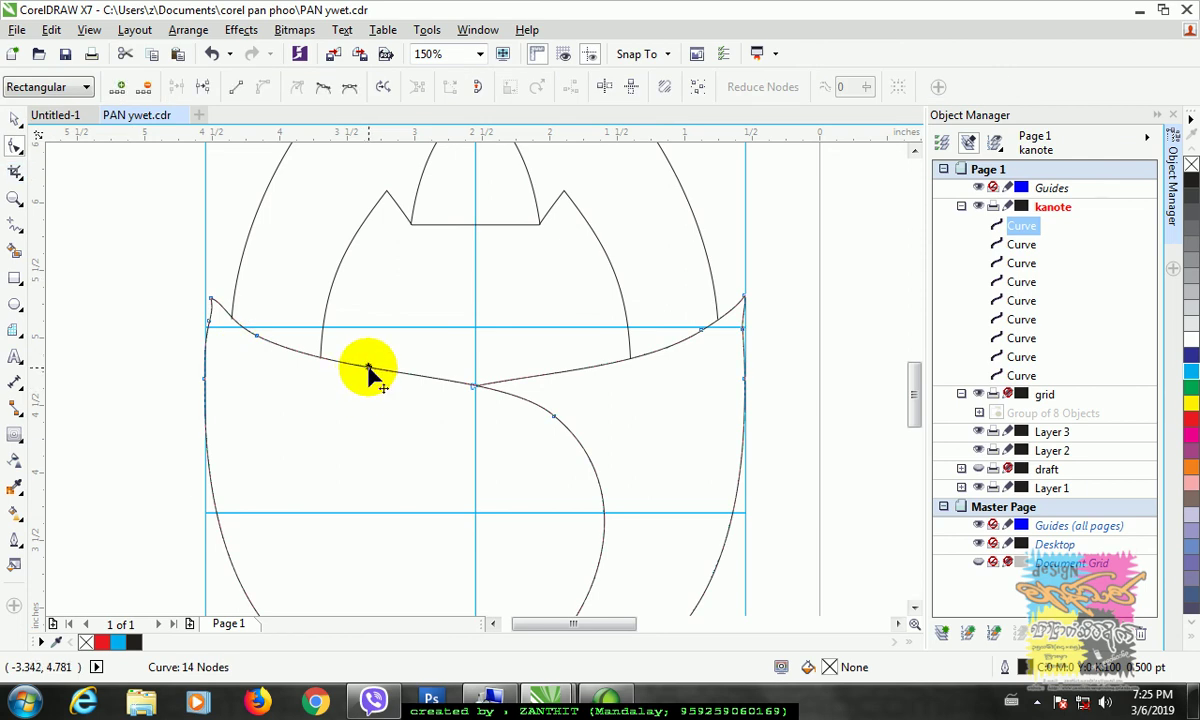
double_click(400, 375)
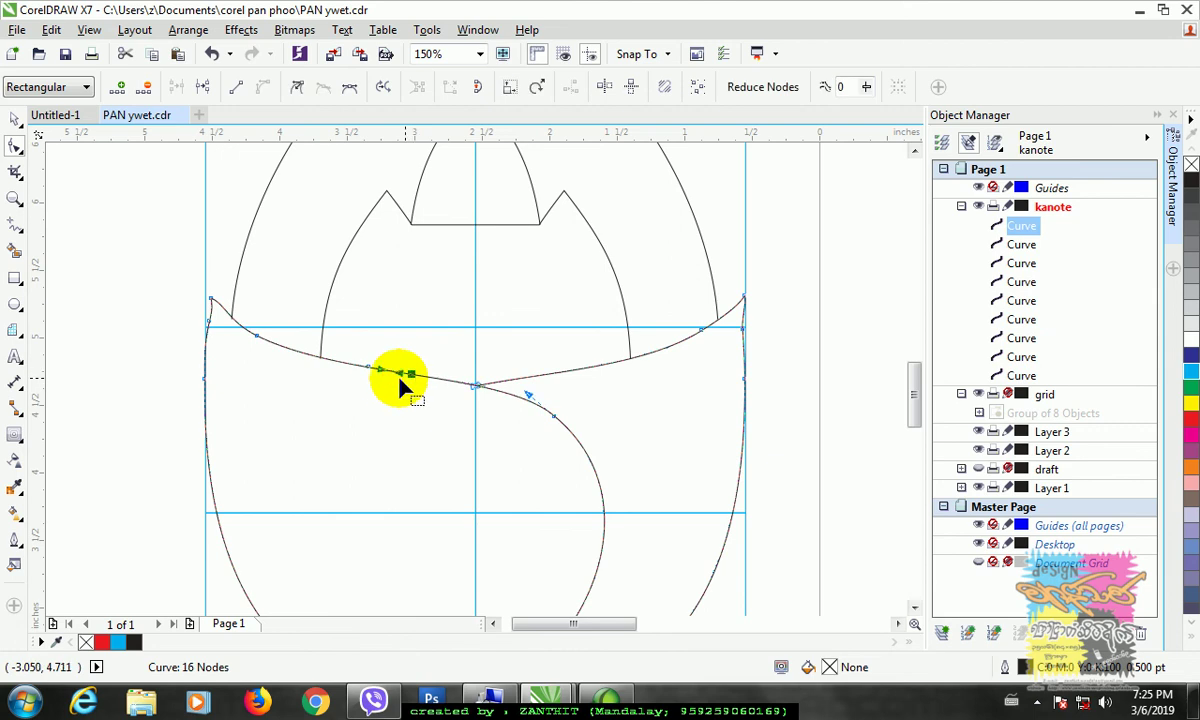
double_click(393, 370)
left_click(394, 376)
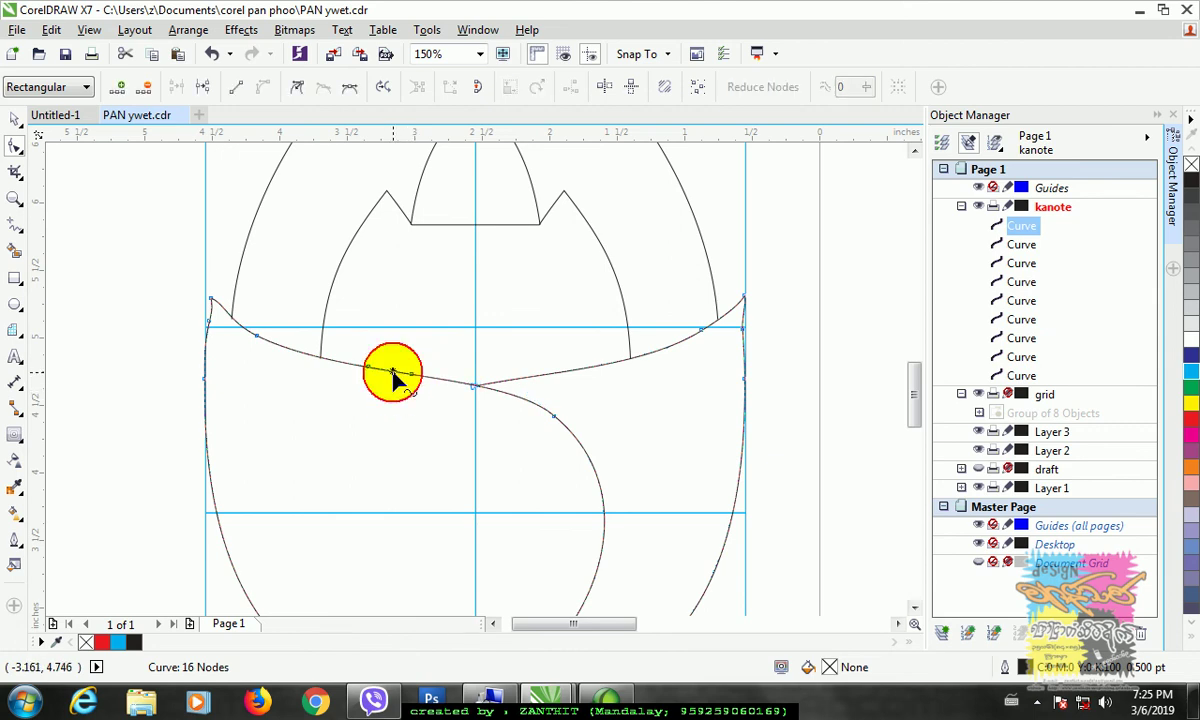
key("Delete")
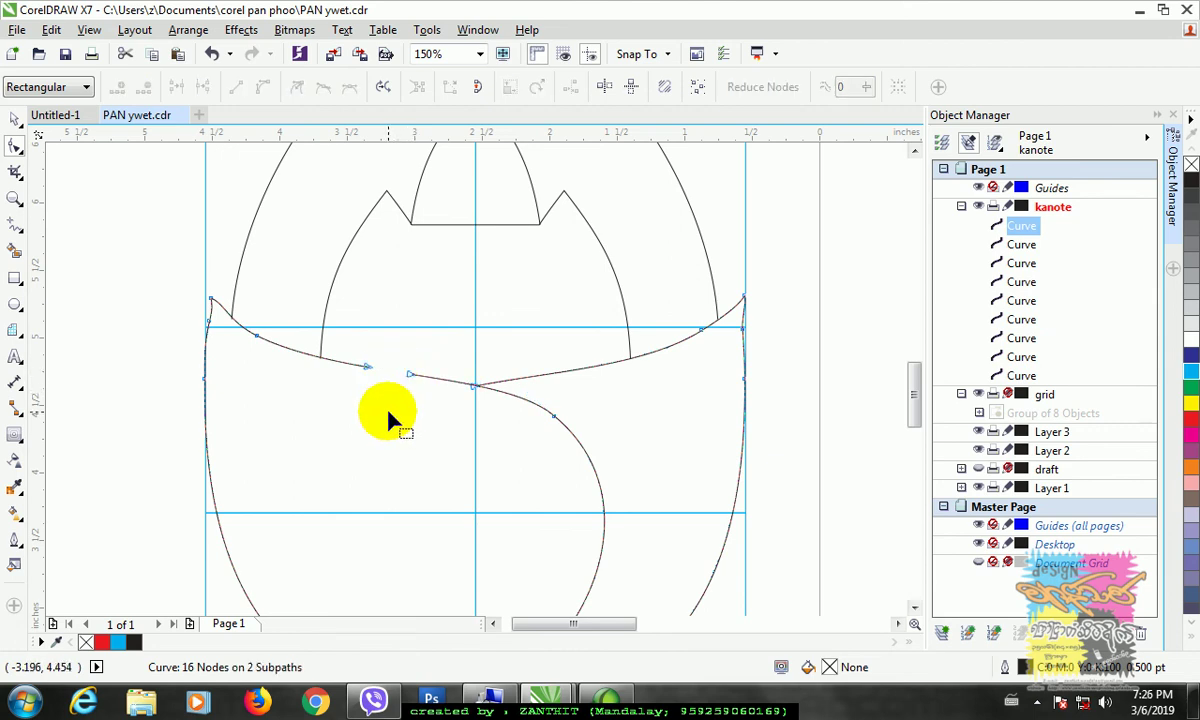
Bridge the gap in the left base curve with two straight freehand segments forming a downward V-shaped notch.
left_click(15, 230)
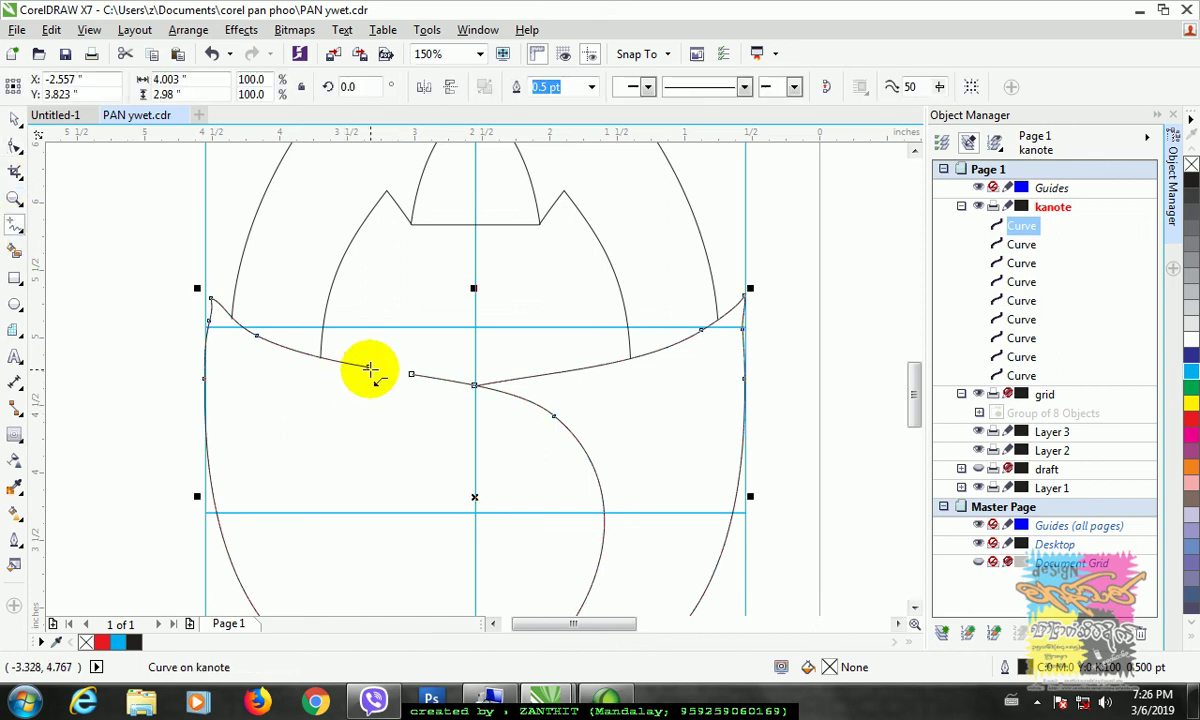
left_click(369, 367)
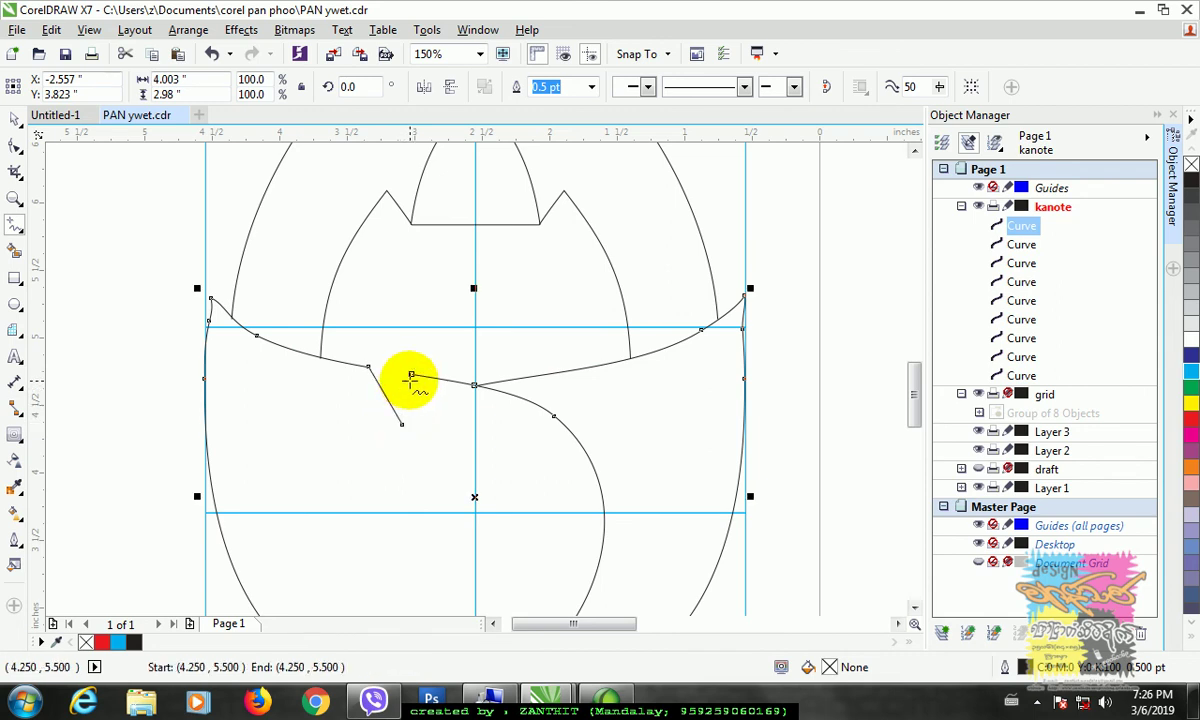
left_click(401, 424)
left_click(410, 376)
Raise the notch's right-hand node into a tip and curve the edge running from it through the centre guide.
left_click(14, 146)
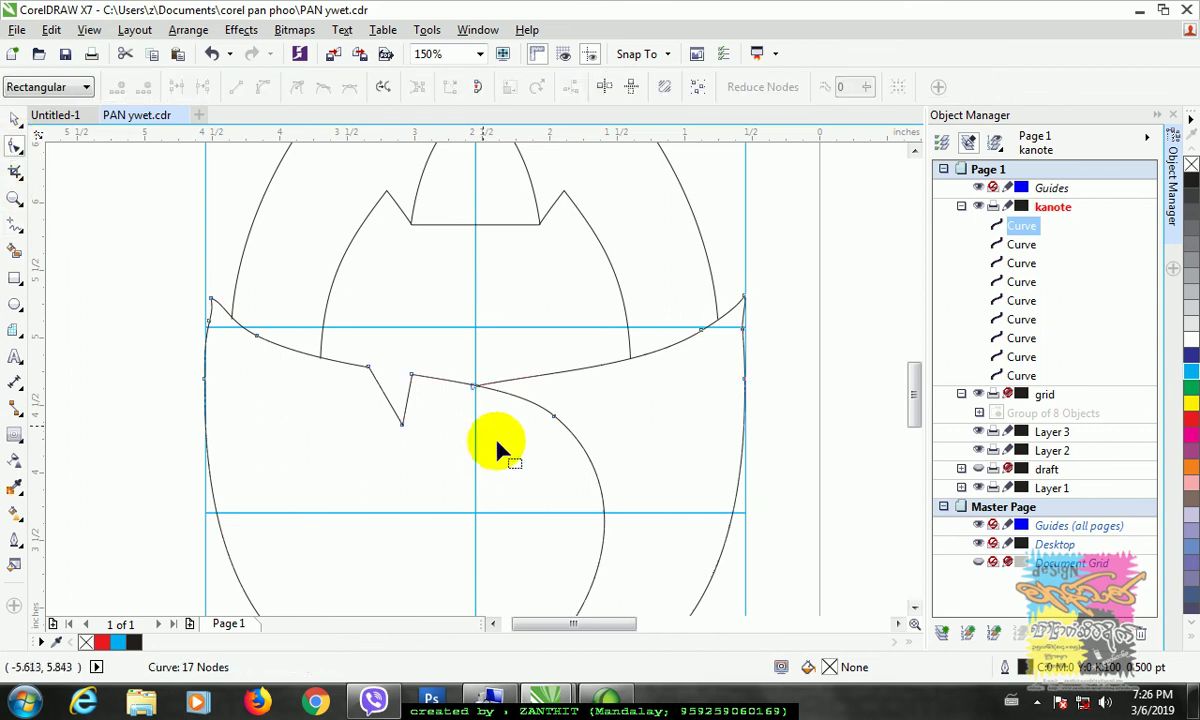
scroll(489, 451, "down", 2)
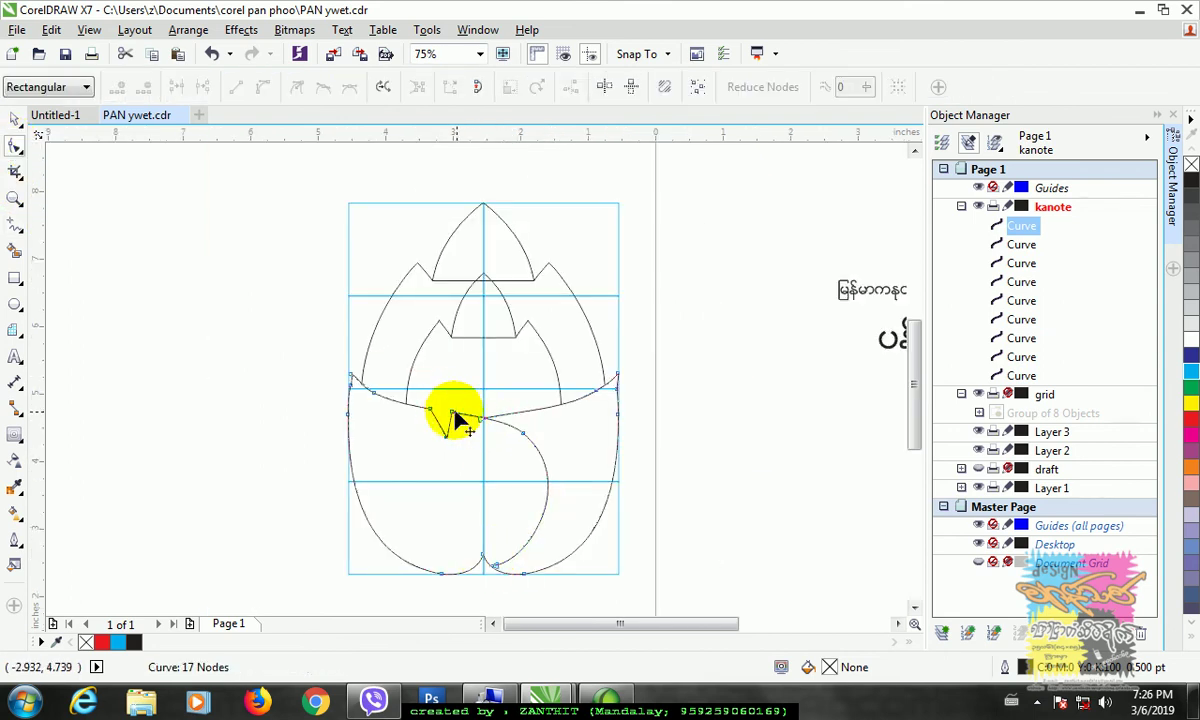
mouse_move(453, 412)
left_mouse_down()
mouse_move(449, 397)
mouse_move(462, 422)
left_mouse_up()
scroll(477, 425, "up", 2)
left_click_drag(423, 381, 431, 374)
left_click_drag(461, 423, 458, 426)
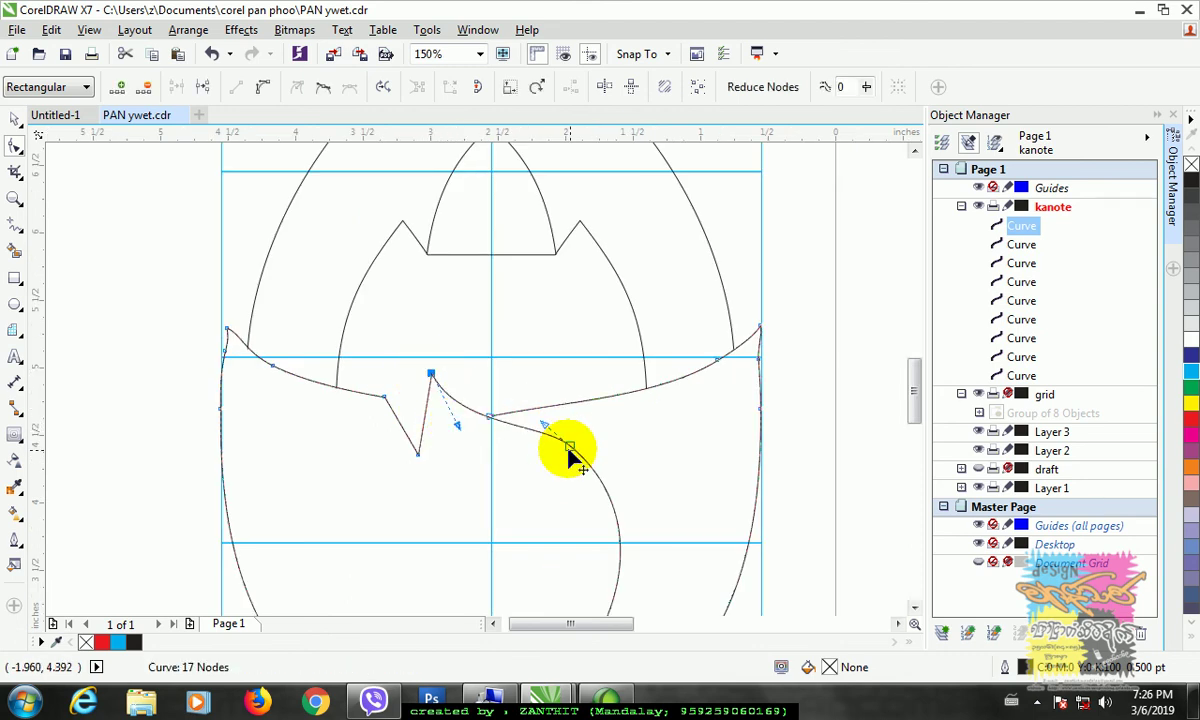
left_click_drag(552, 431, 536, 418)
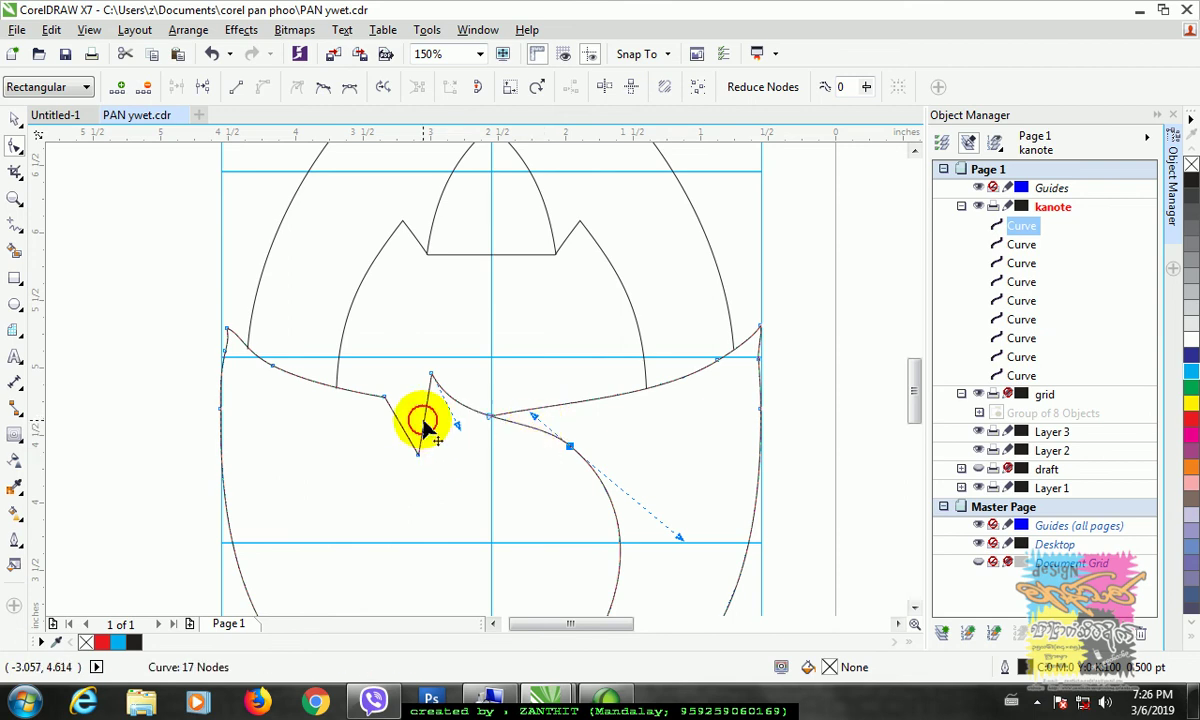
Convert the notch's straight right side to a curve, bend it inward, and lower and smooth the notch's left shoulder.
left_click(423, 427)
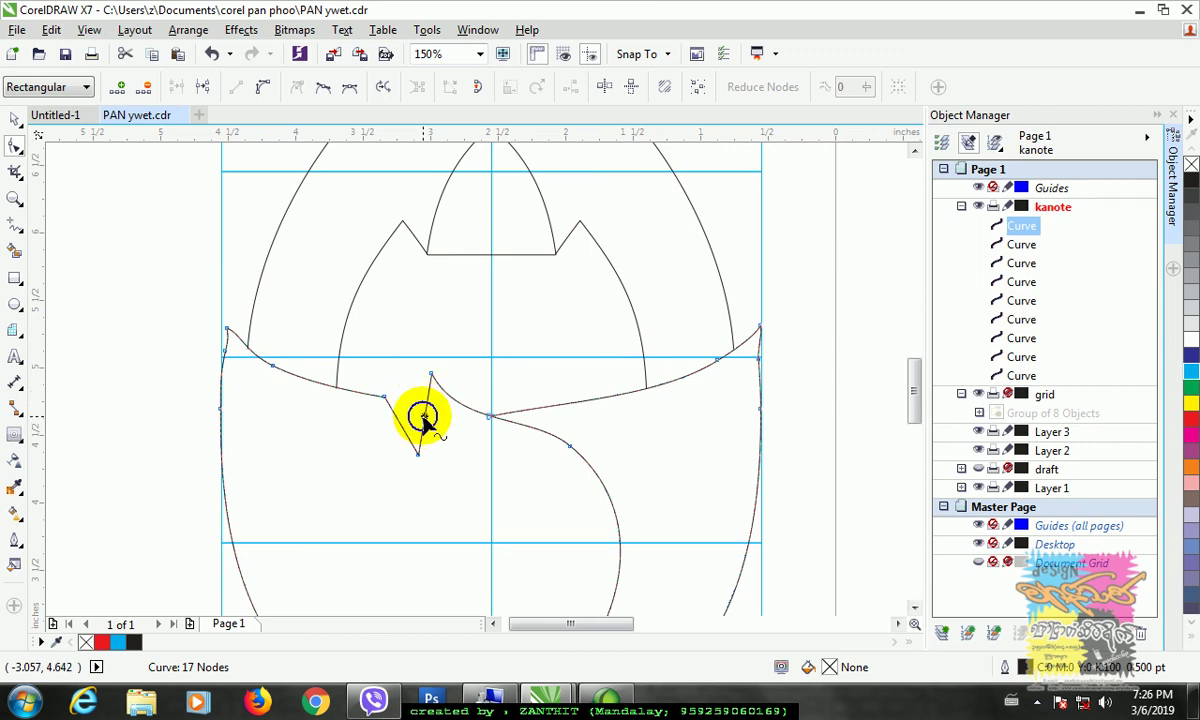
right_click(423, 420)
left_click(445, 161)
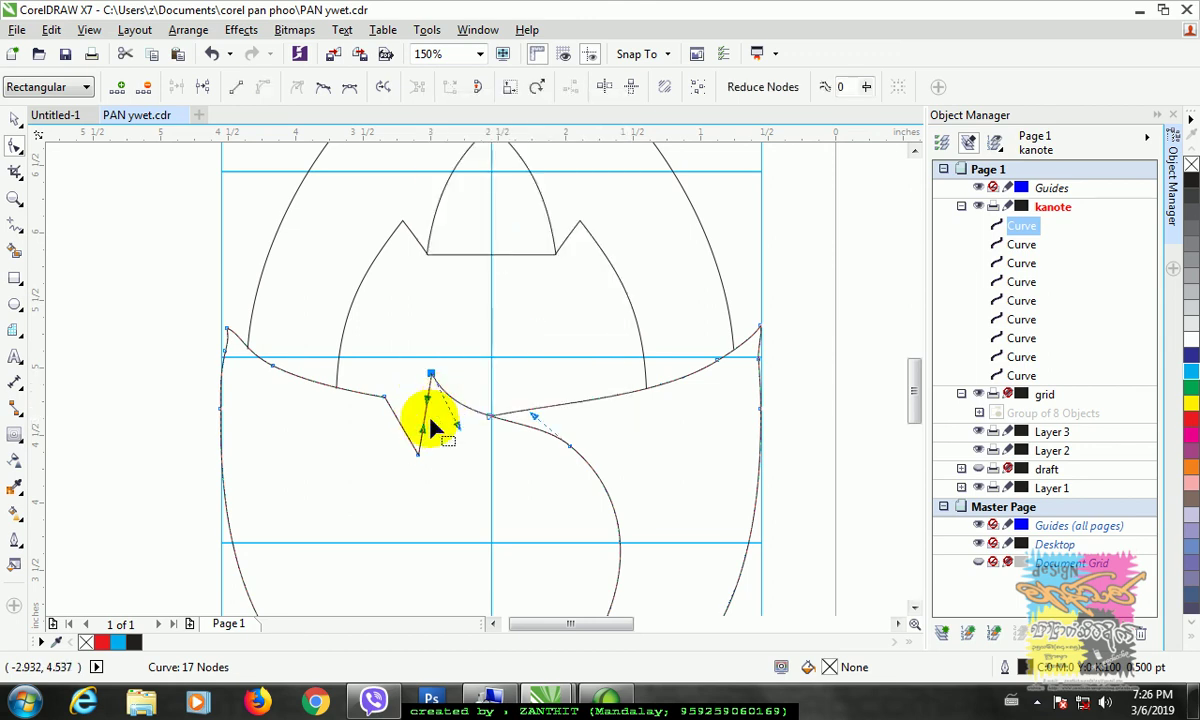
left_click_drag(428, 400, 416, 427)
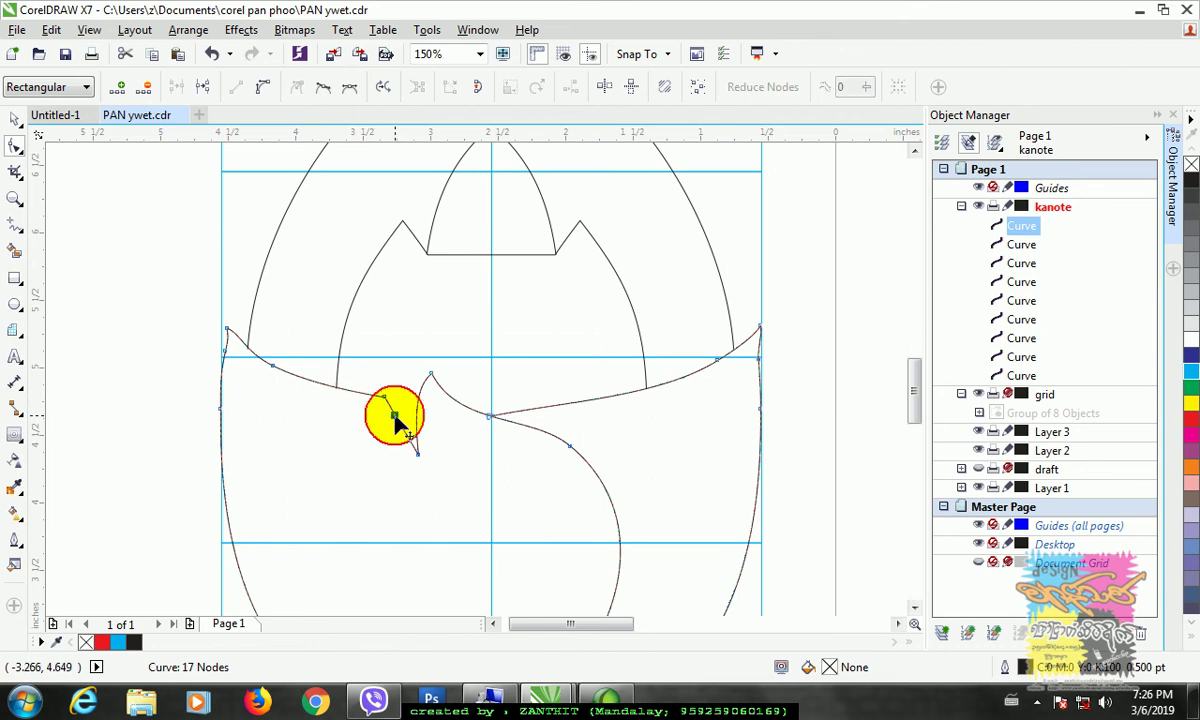
left_click_drag(394, 410, 401, 437)
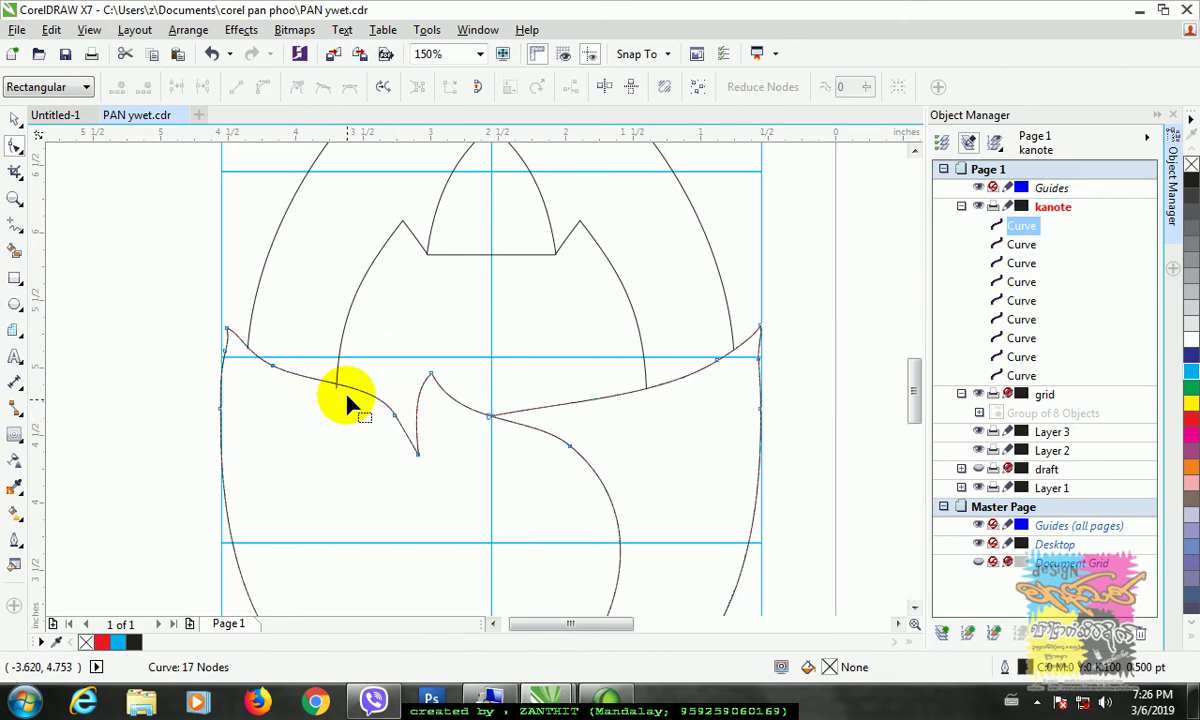
left_click_drag(341, 392, 344, 397)
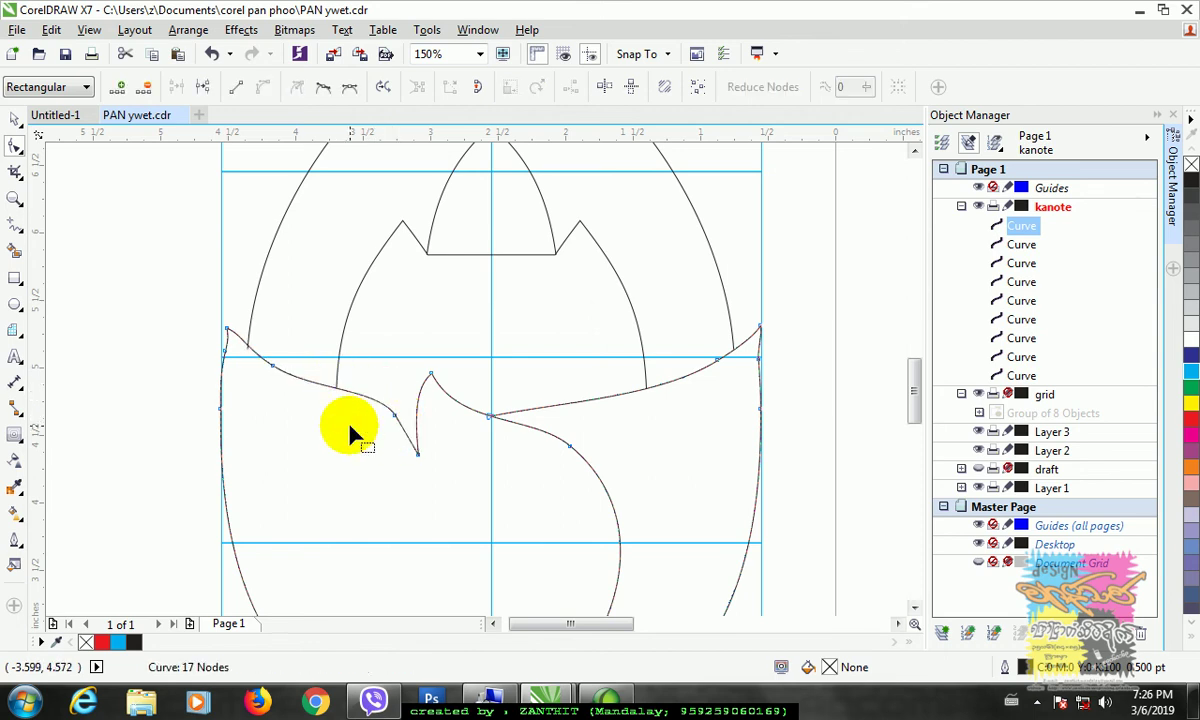
Adjust the base curve's upper left edge to meet the lower end of the outer left petal, and deselect the curve.
left_click(270, 360)
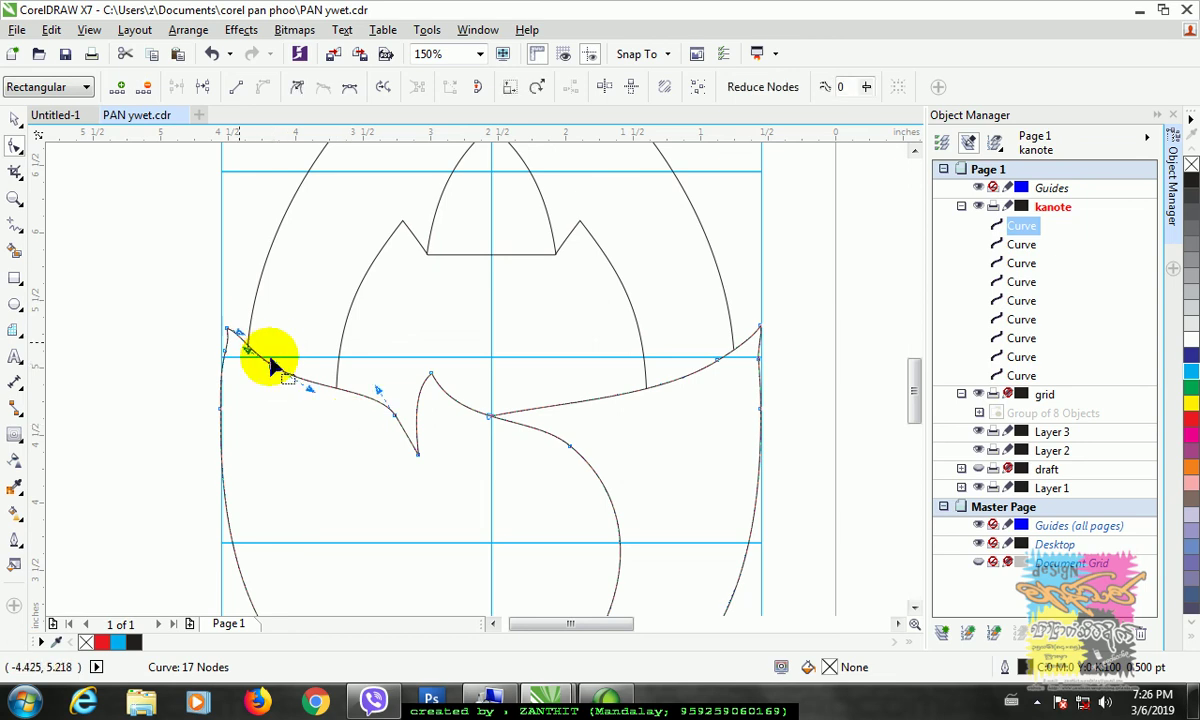
scroll(257, 332, "up", 2)
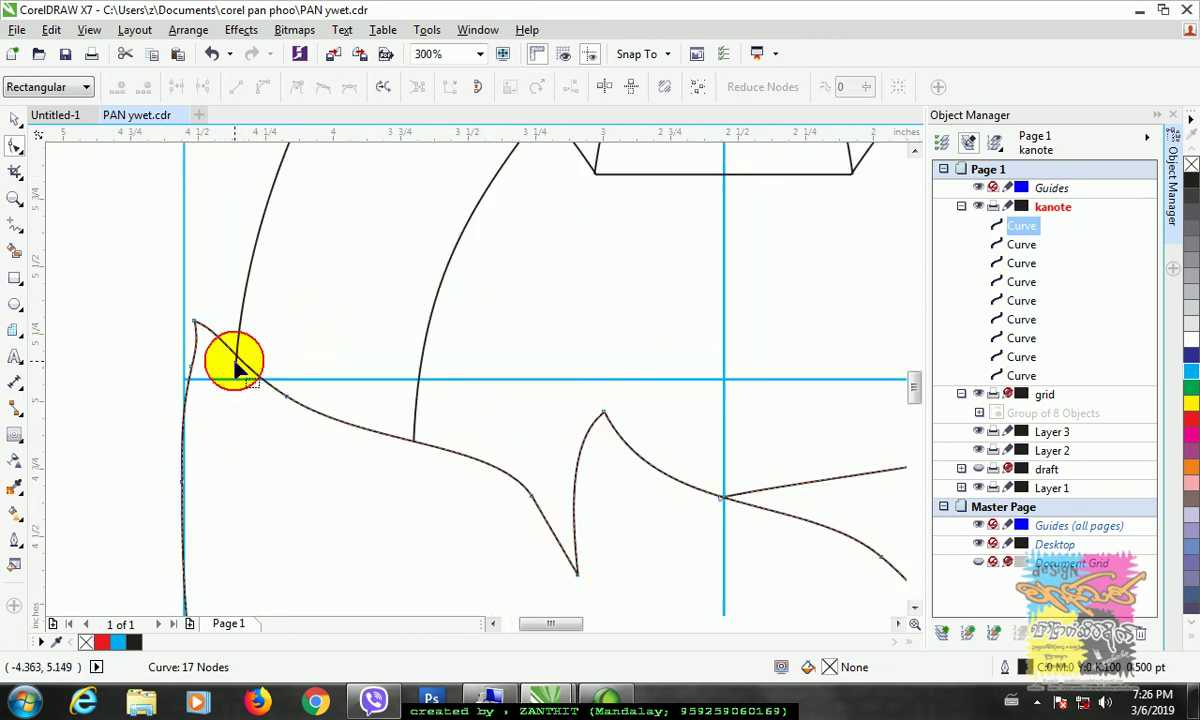
left_click(233, 362)
left_click_drag(234, 364, 236, 362)
key("Tab")
scroll(293, 478, "down", 4)
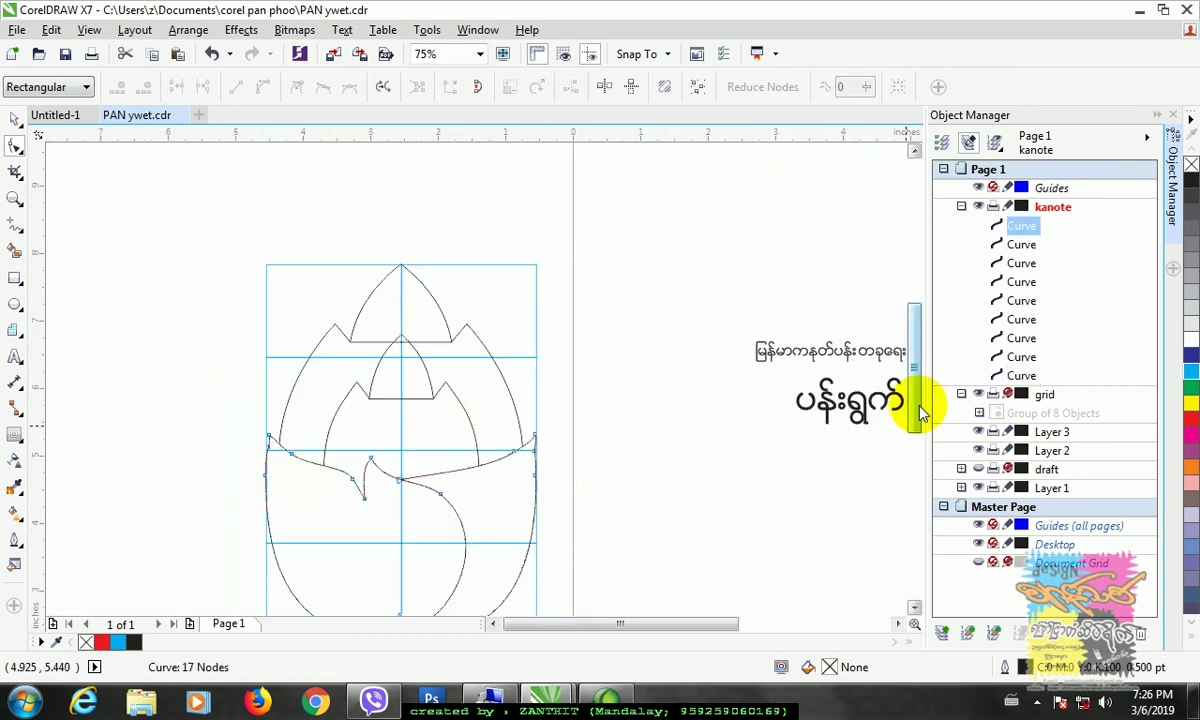
left_click_drag(914, 401, 914, 440)
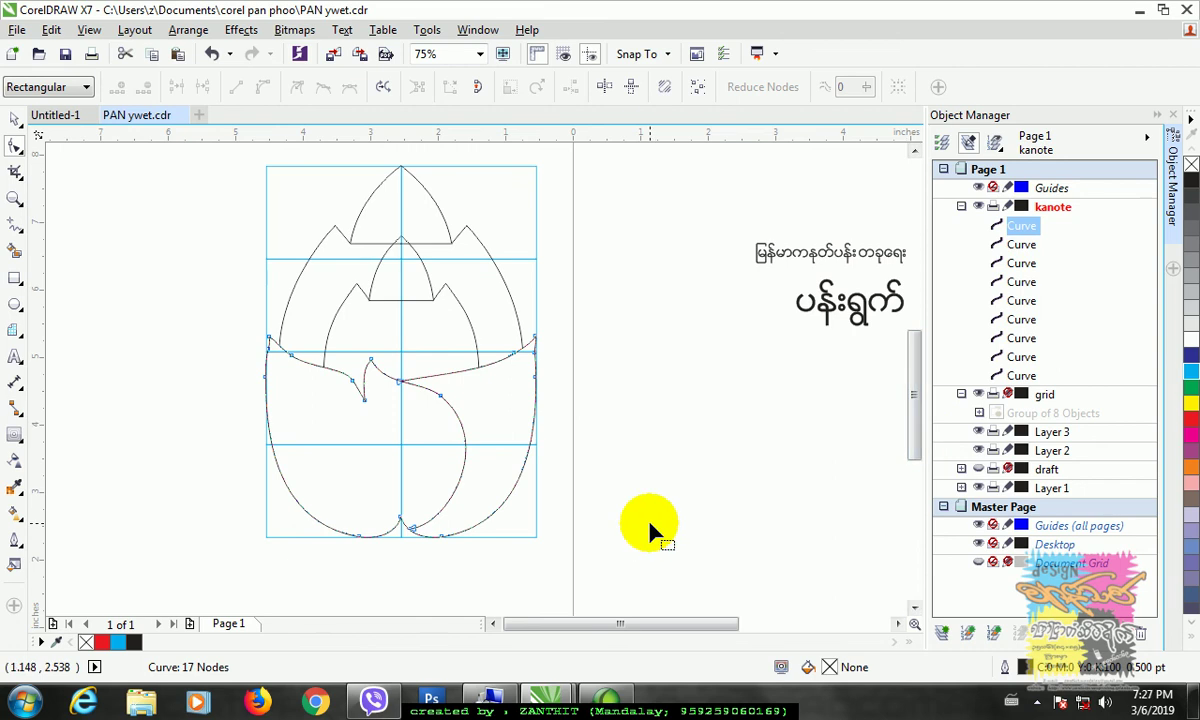
left_click(14, 119)
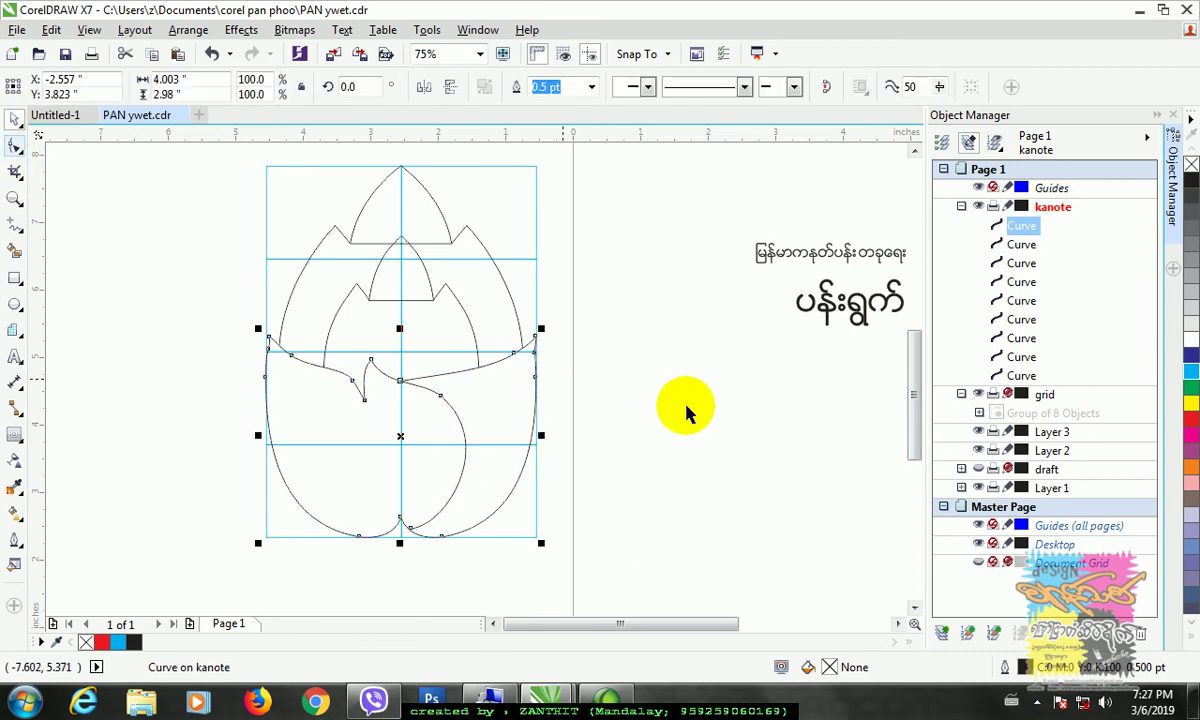
left_click(688, 410)
Shorten both horizontal lines under the top petal so they end at the sides of the inner petal's tip.
scroll(402, 222, "up", 5)
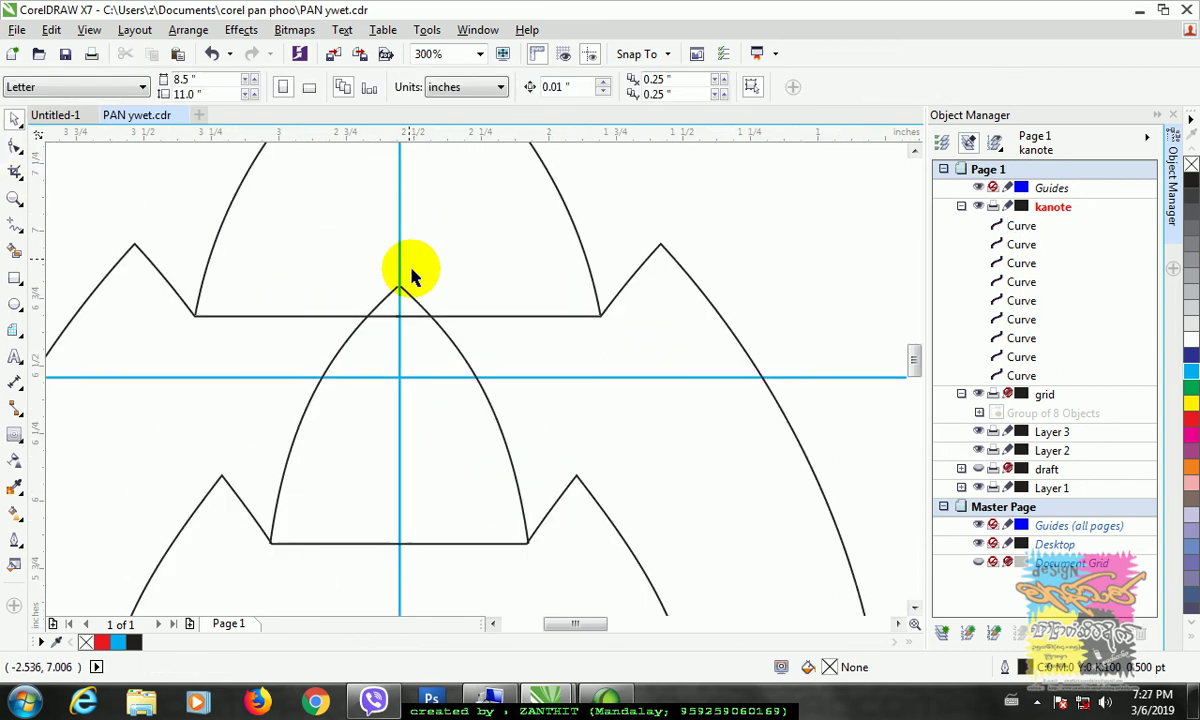
left_click(409, 316)
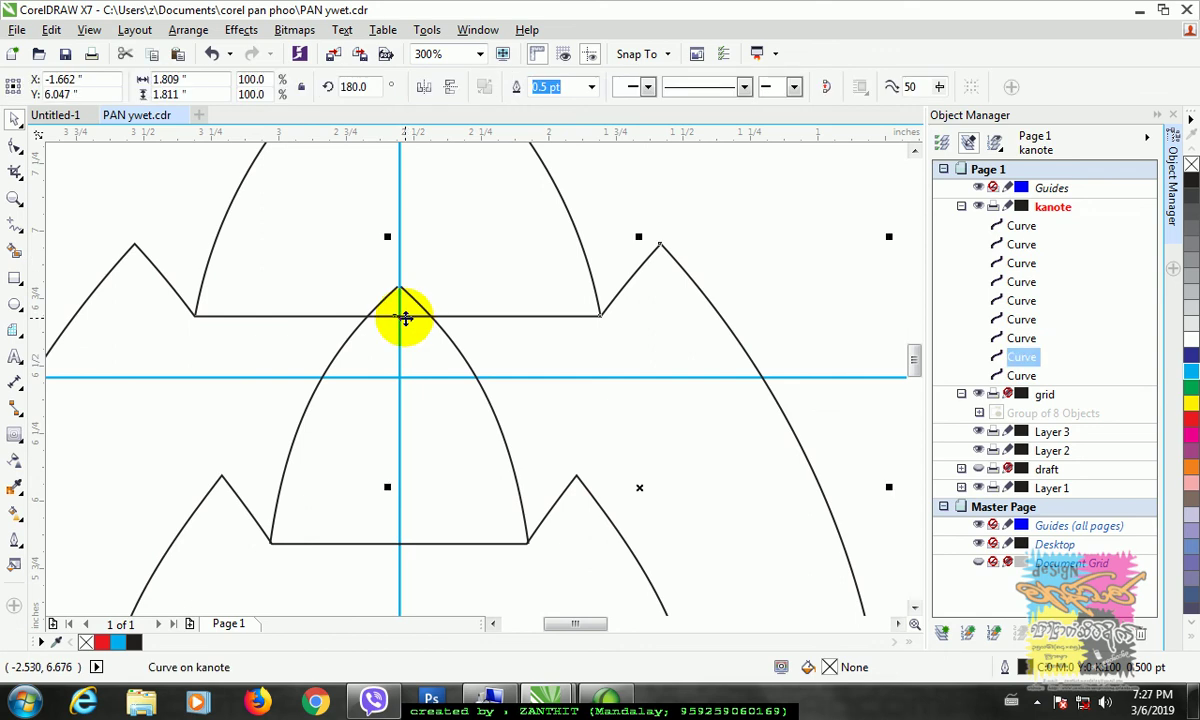
scroll(405, 318, "up", 2)
left_click(14, 146)
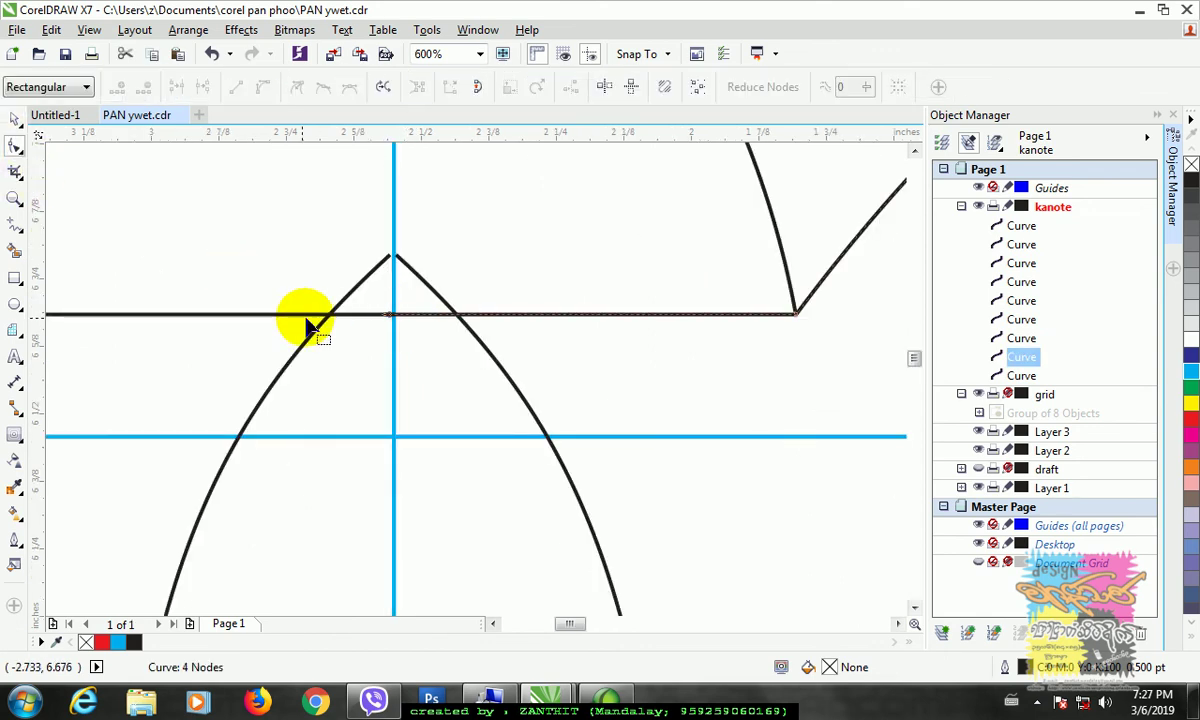
left_click(330, 316)
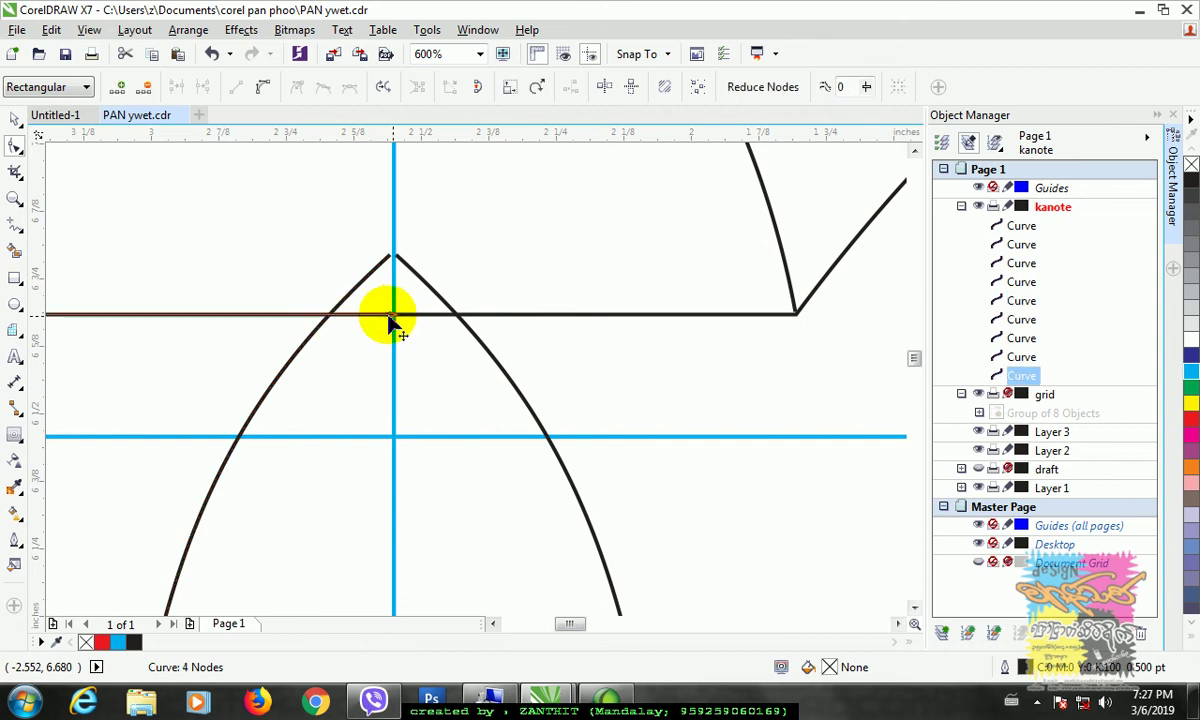
left_click_drag(394, 316, 444, 322)
left_click(392, 316)
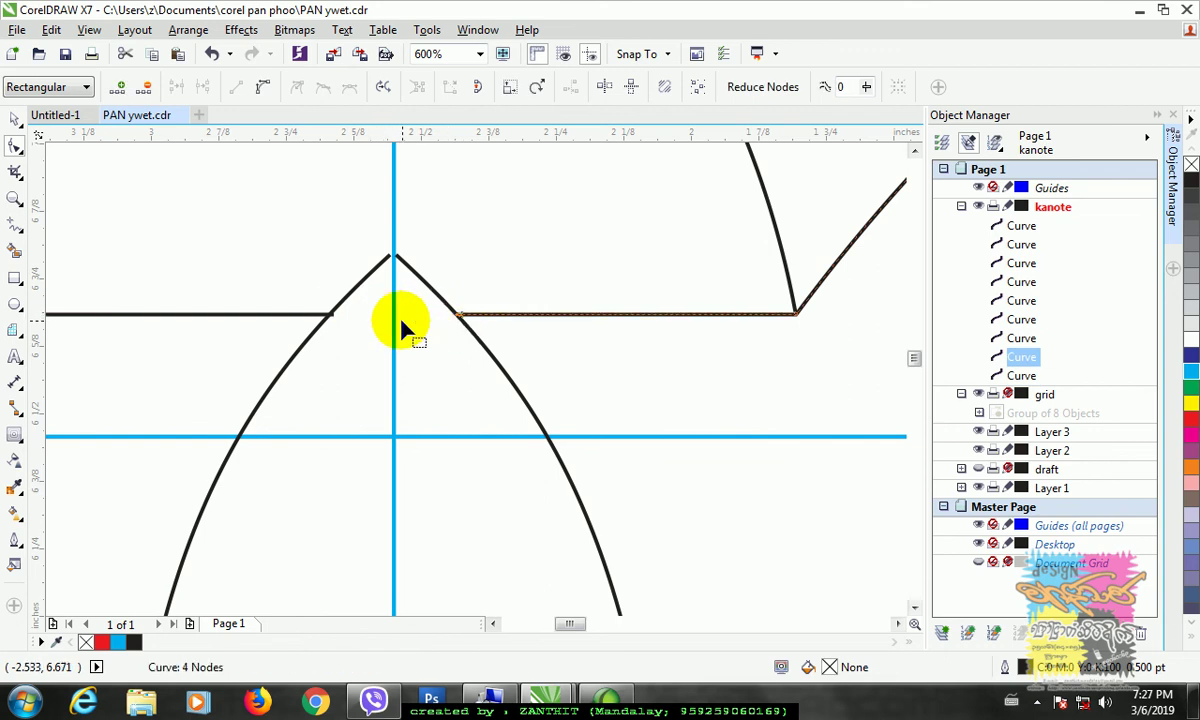
Combine the two halves of the inner top petal and join their end nodes at the tip.
left_click(394, 260)
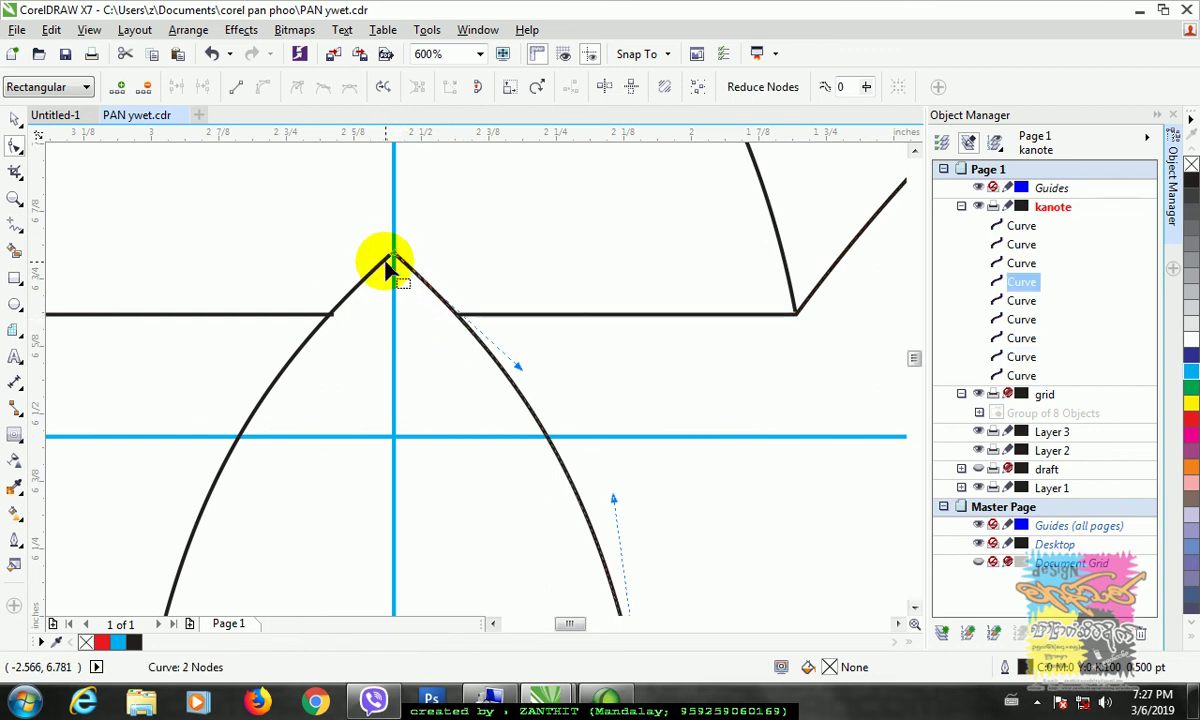
left_click(387, 266, "shift")
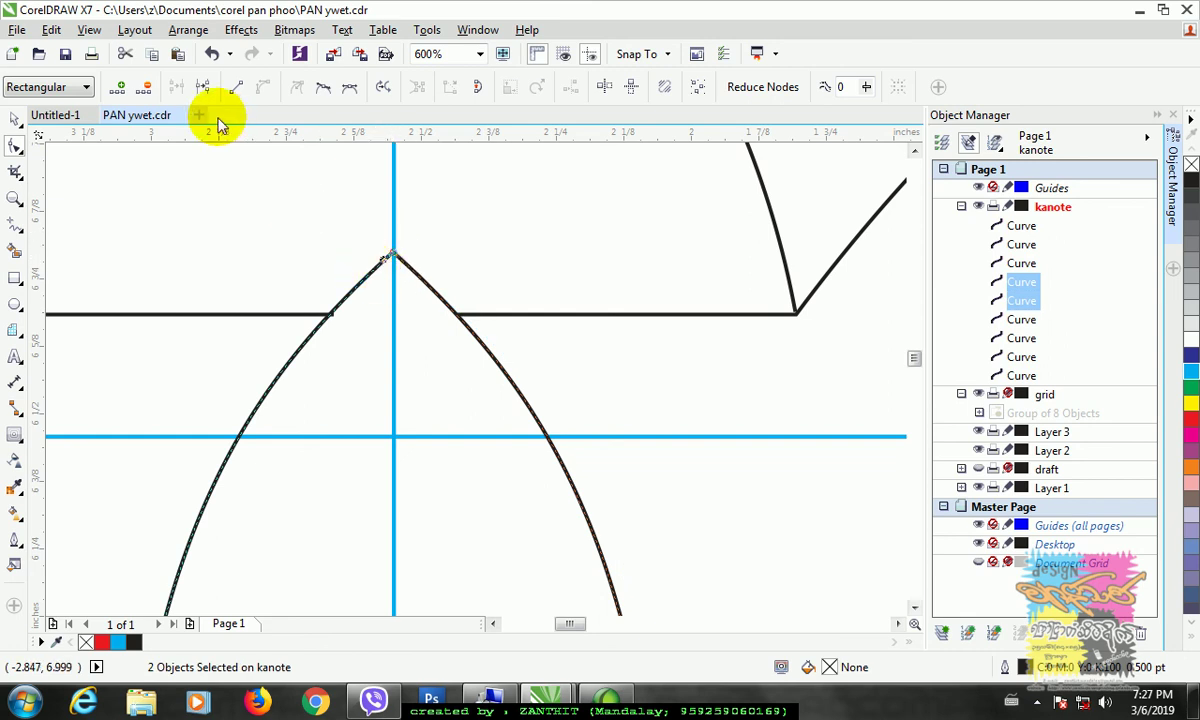
left_click(183, 30)
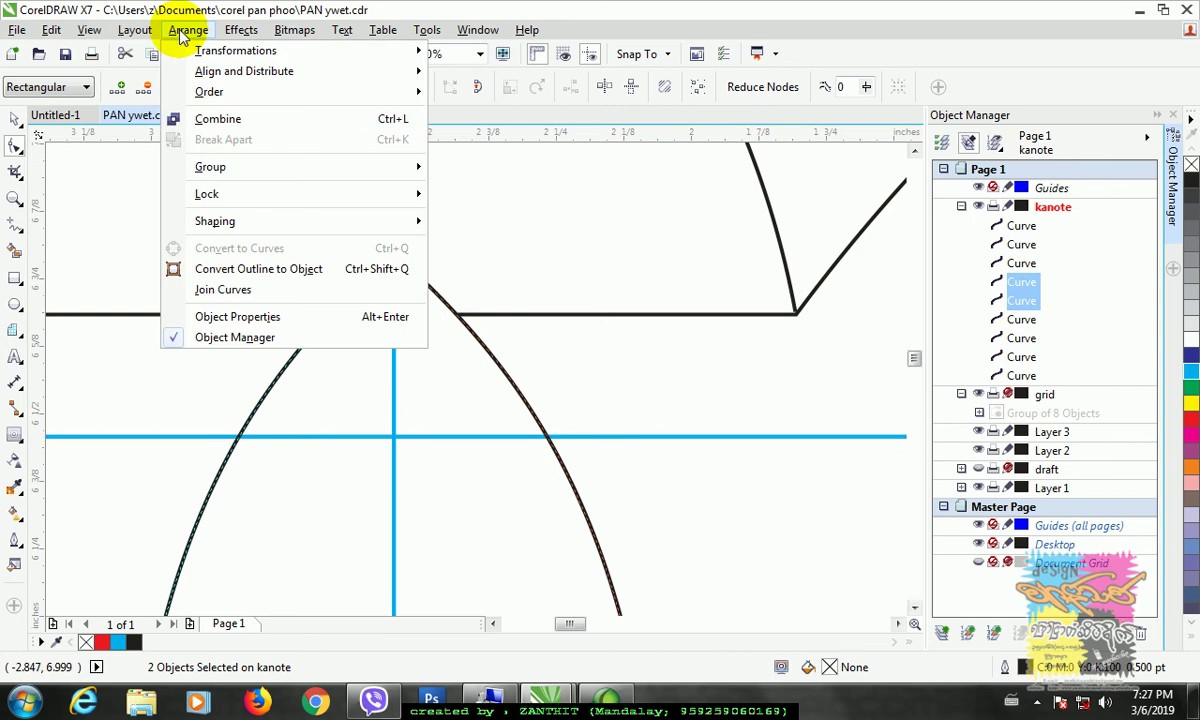
left_click(205, 118)
left_click_drag(378, 238, 410, 261)
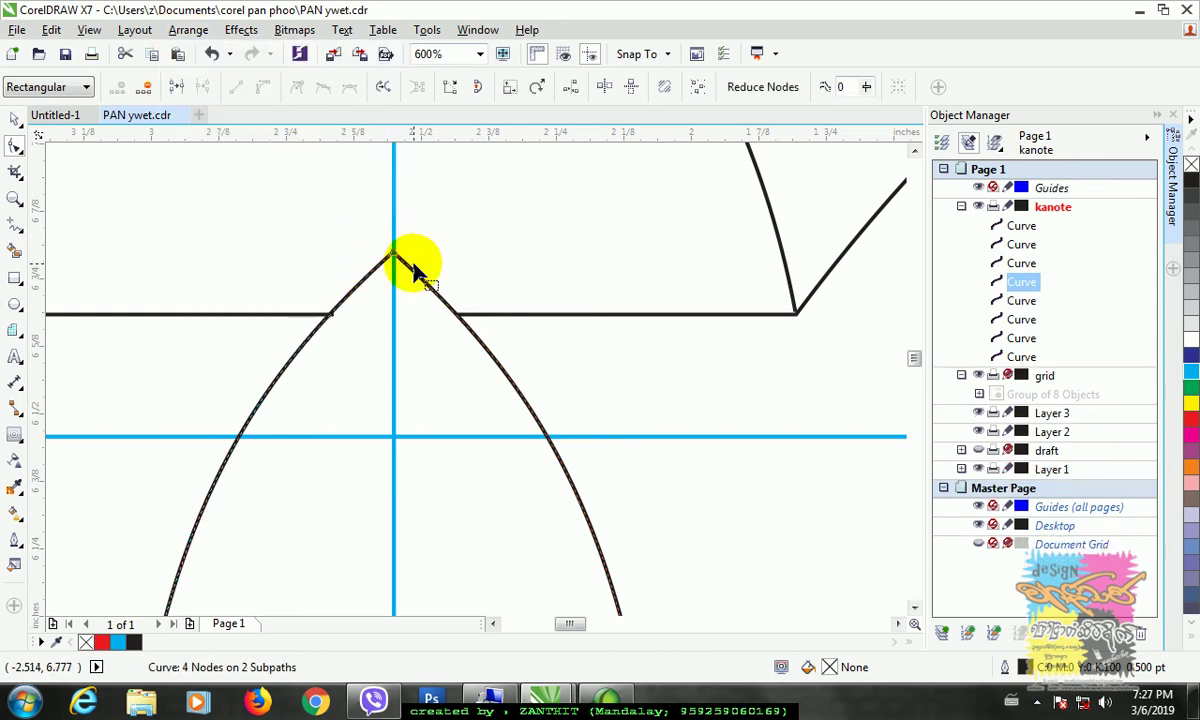
left_click(178, 90)
scroll(435, 378, "down", 2)
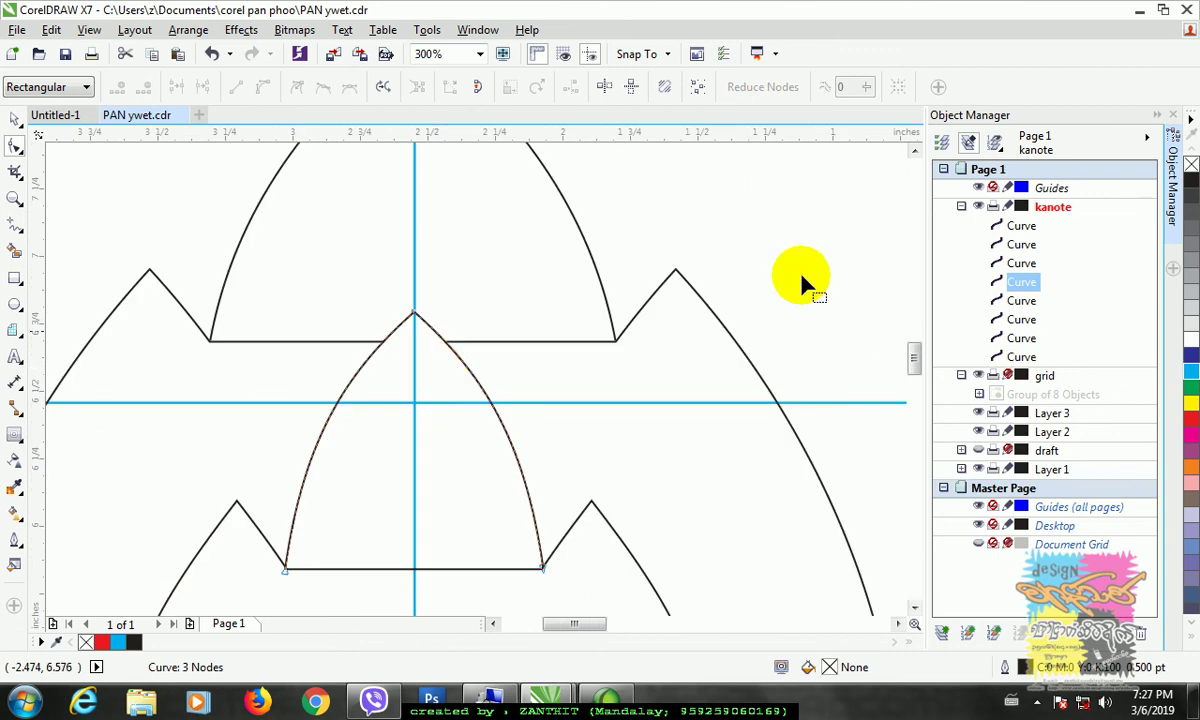
Move the lower end node of the inner S-shaped curve onto the right base lobe's outline, and deselect the curve.
left_click_drag(915, 355, 911, 437)
left_click(463, 401)
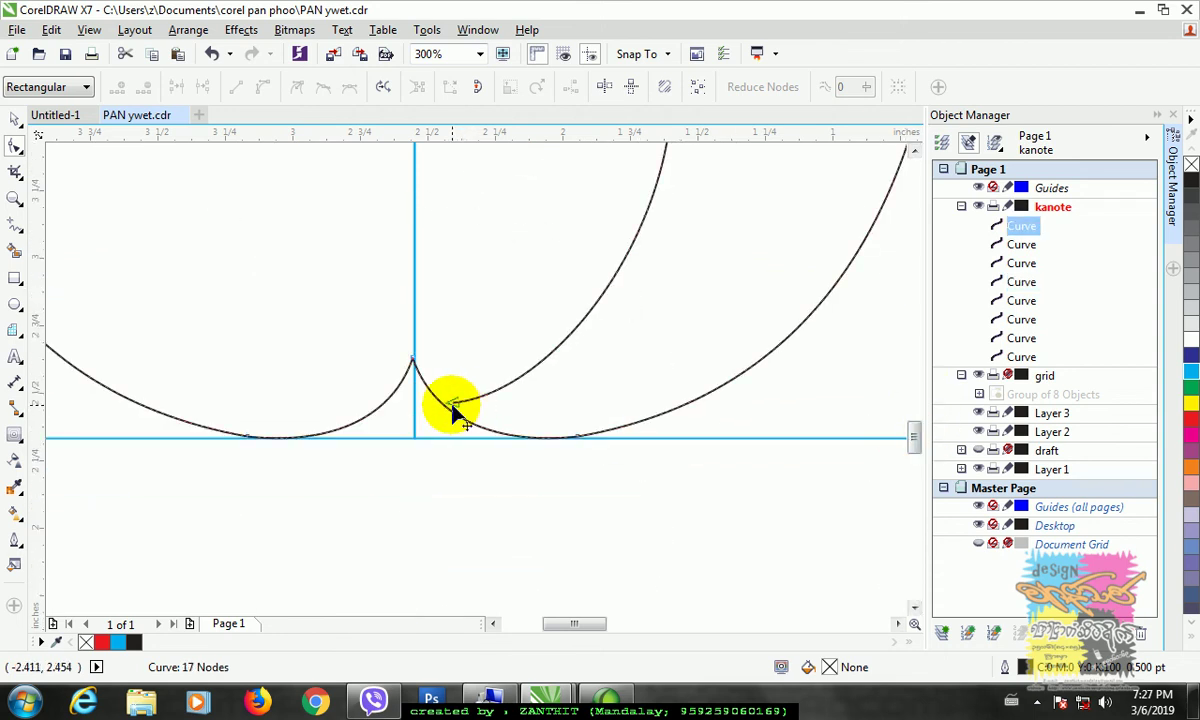
left_click_drag(451, 403, 441, 401)
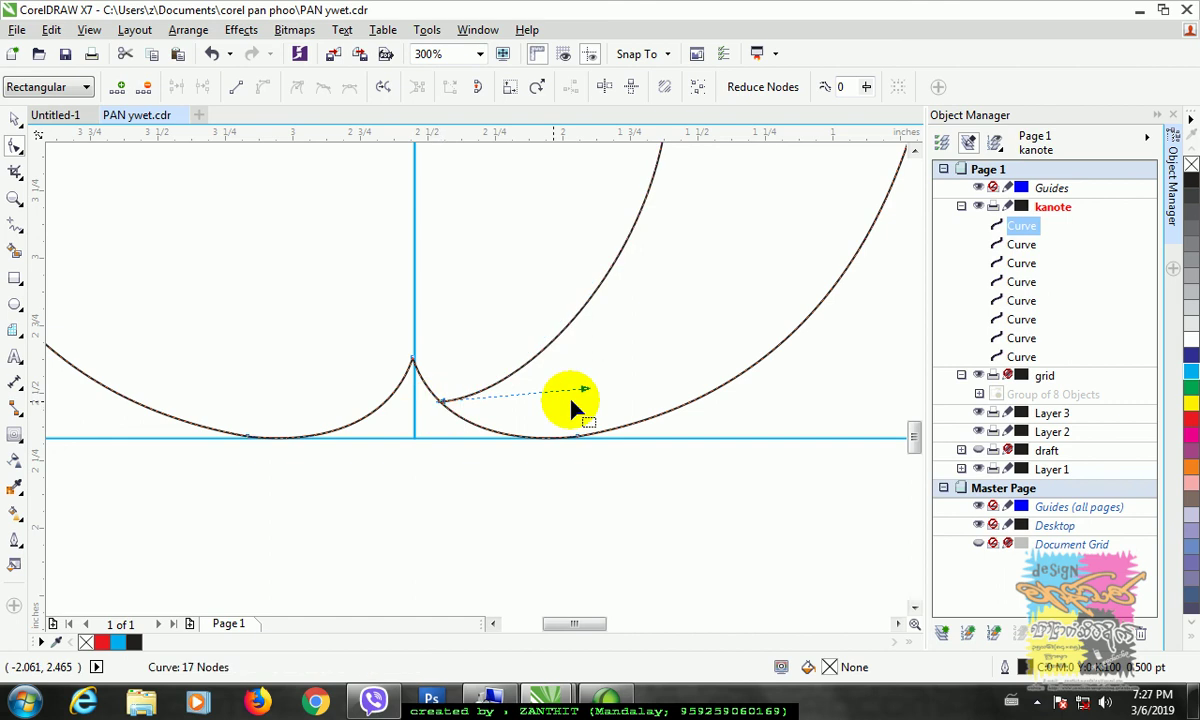
scroll(496, 469, "down", 4)
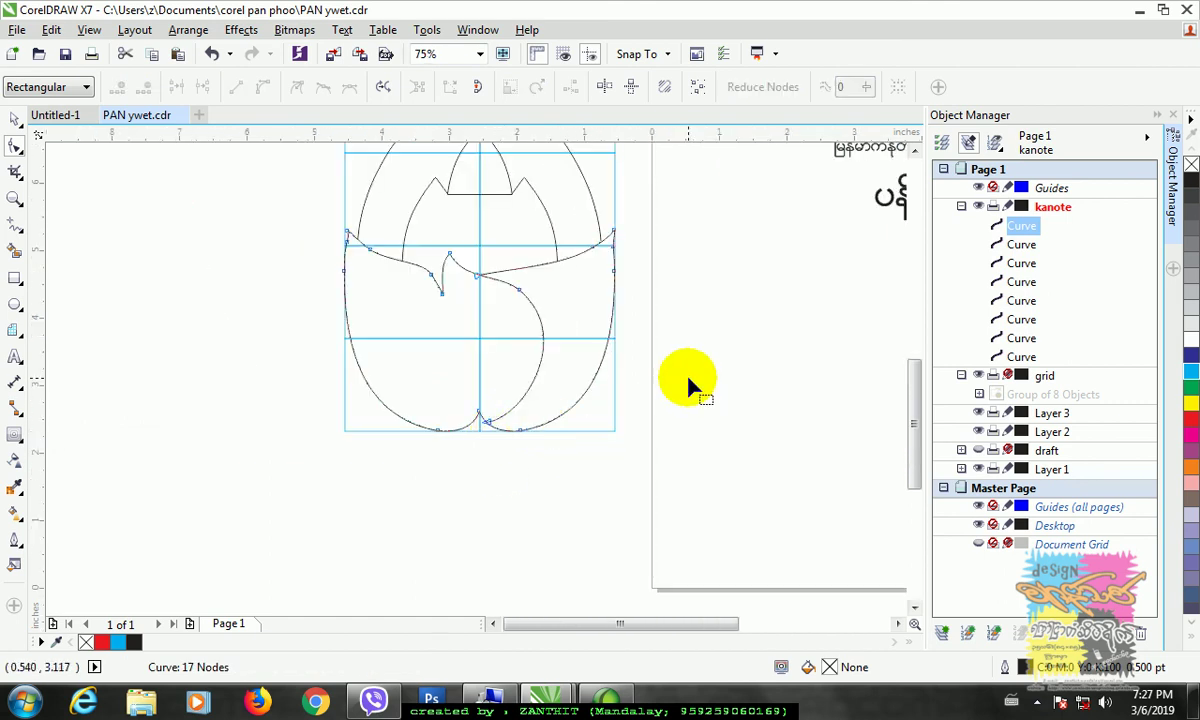
left_click_drag(903, 430, 919, 405)
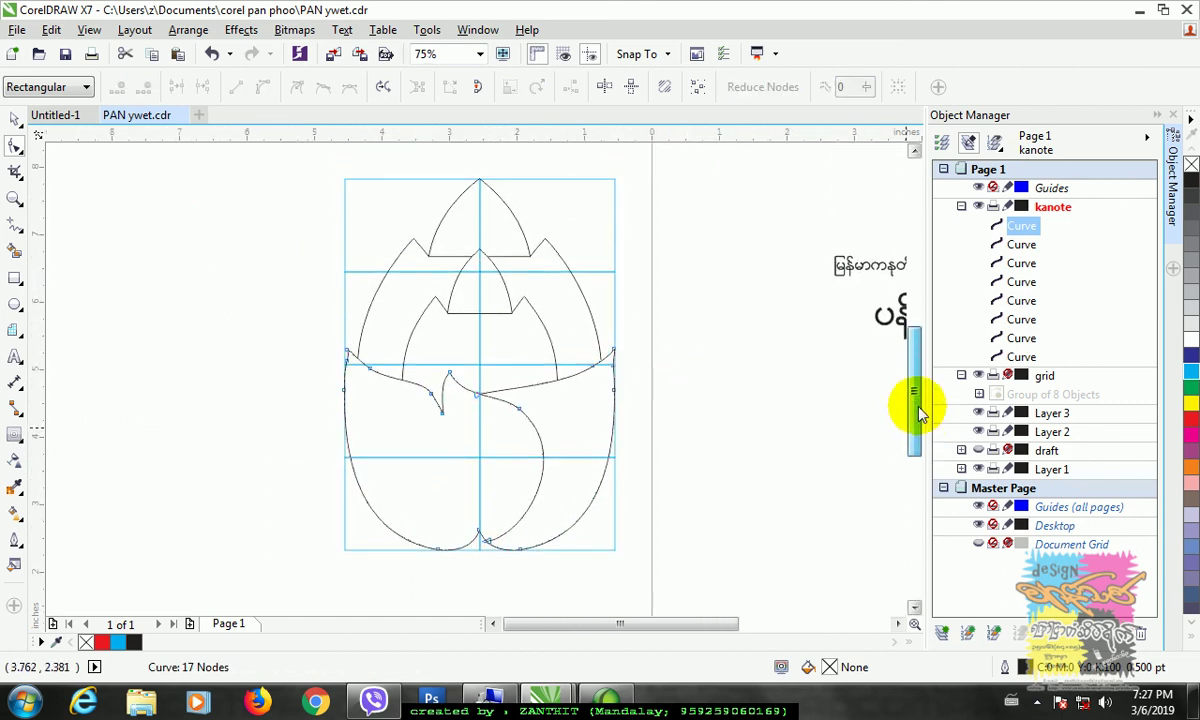
left_click(15, 119)
left_click(193, 362)
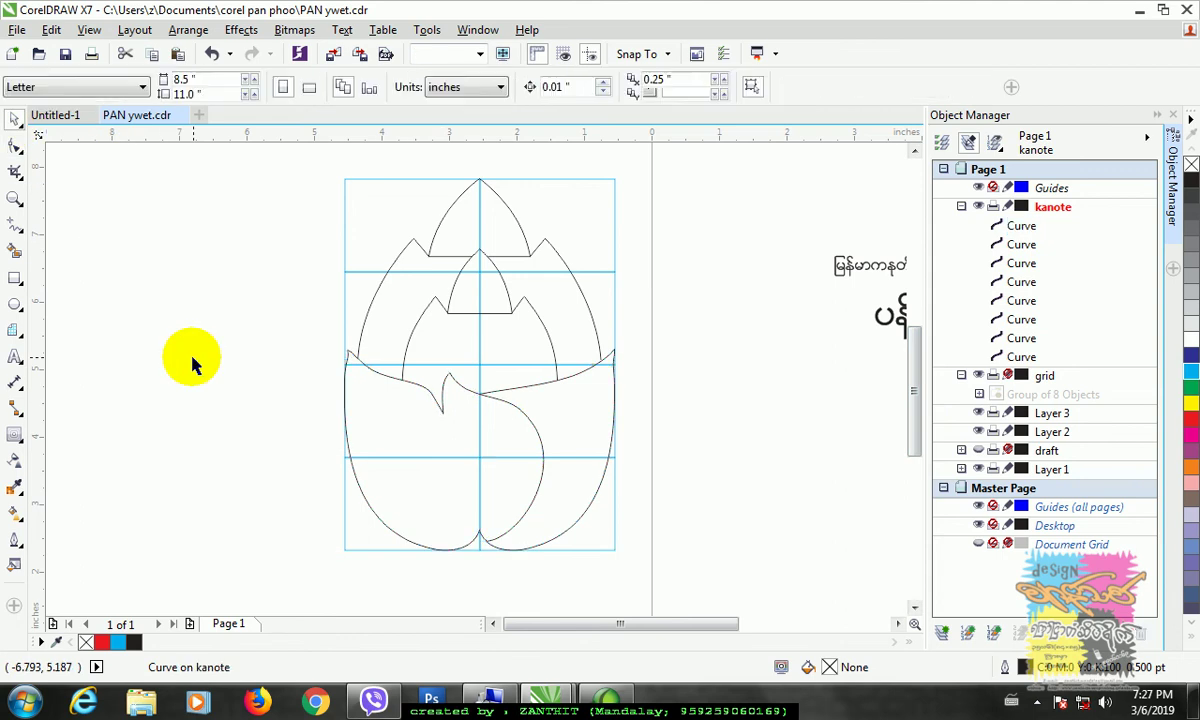
Try moving all the motif's curves off the guide grid into the empty area beside it.
scroll(691, 410, "down", 2)
left_click_drag(461, 267, 660, 495)
left_click_drag(584, 398, 403, 375)
key("ctrl+z")
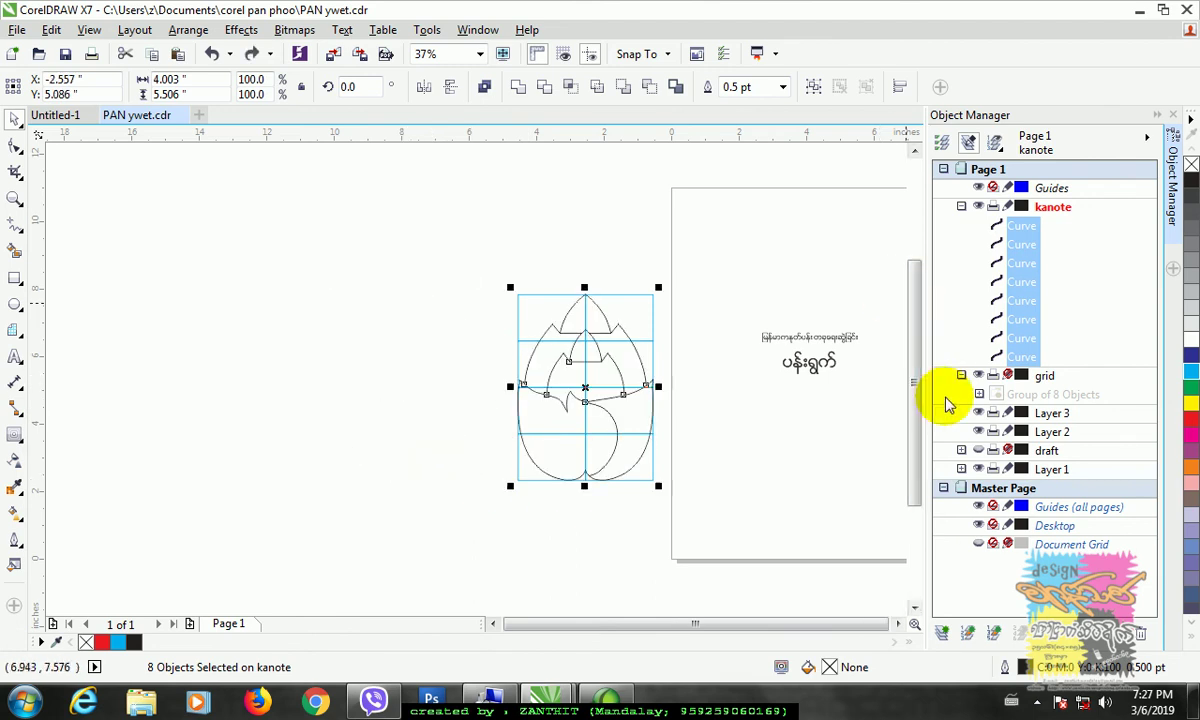
Hide the grid layer and deselect the motif's curves.
left_click(978, 375)
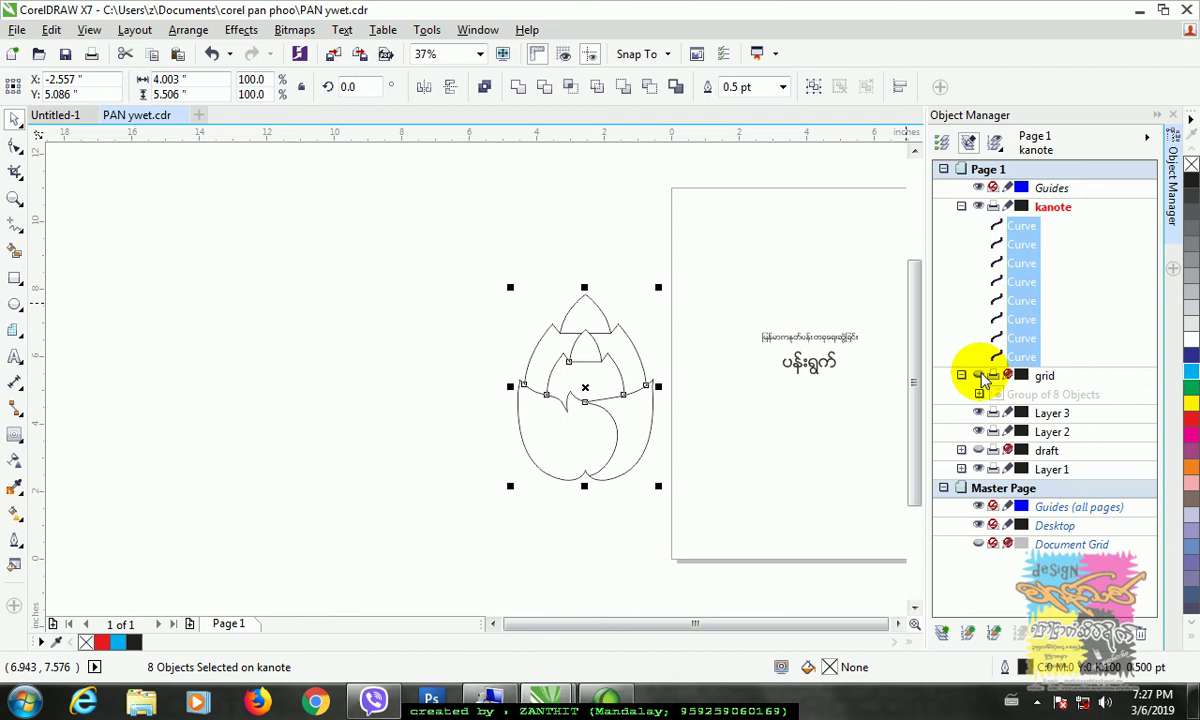
left_click(748, 461)
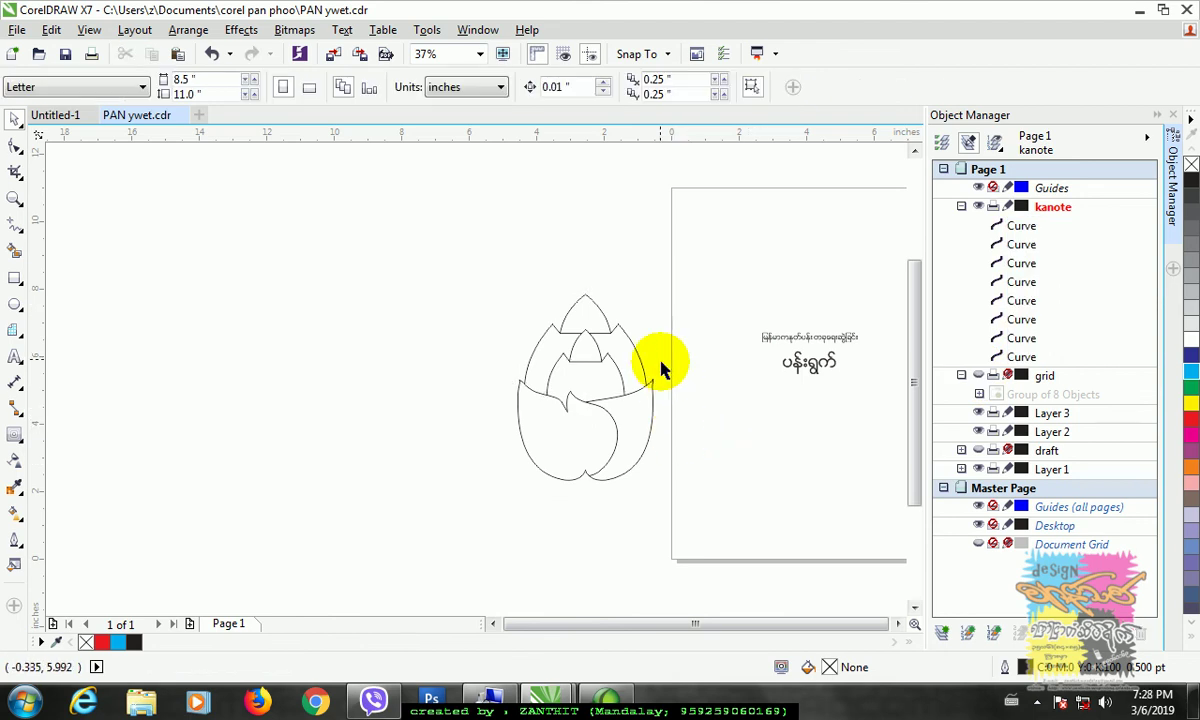
scroll(661, 365, "up", 2)
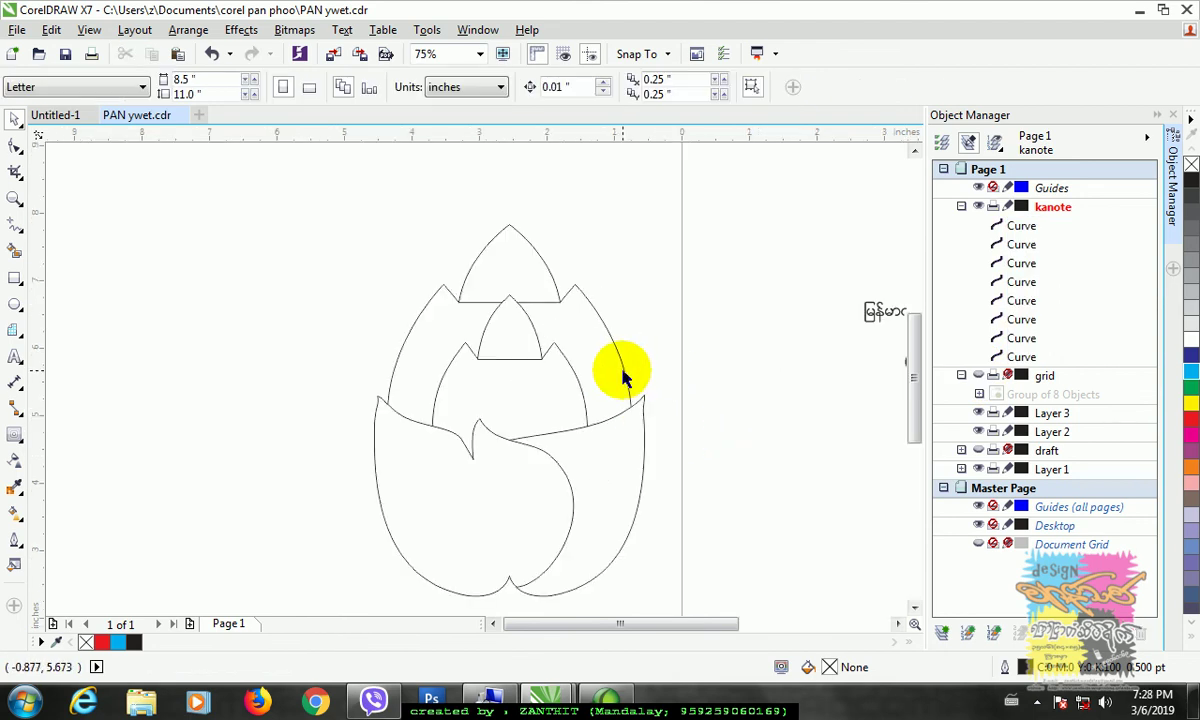
Set the outline width of all the motif's curves to 2.0 pt and deselect them.
left_click_drag(920, 425, 920, 432)
mouse_move(304, 178)
left_mouse_down()
mouse_move(566, 430)
mouse_move(702, 590)
left_mouse_up()
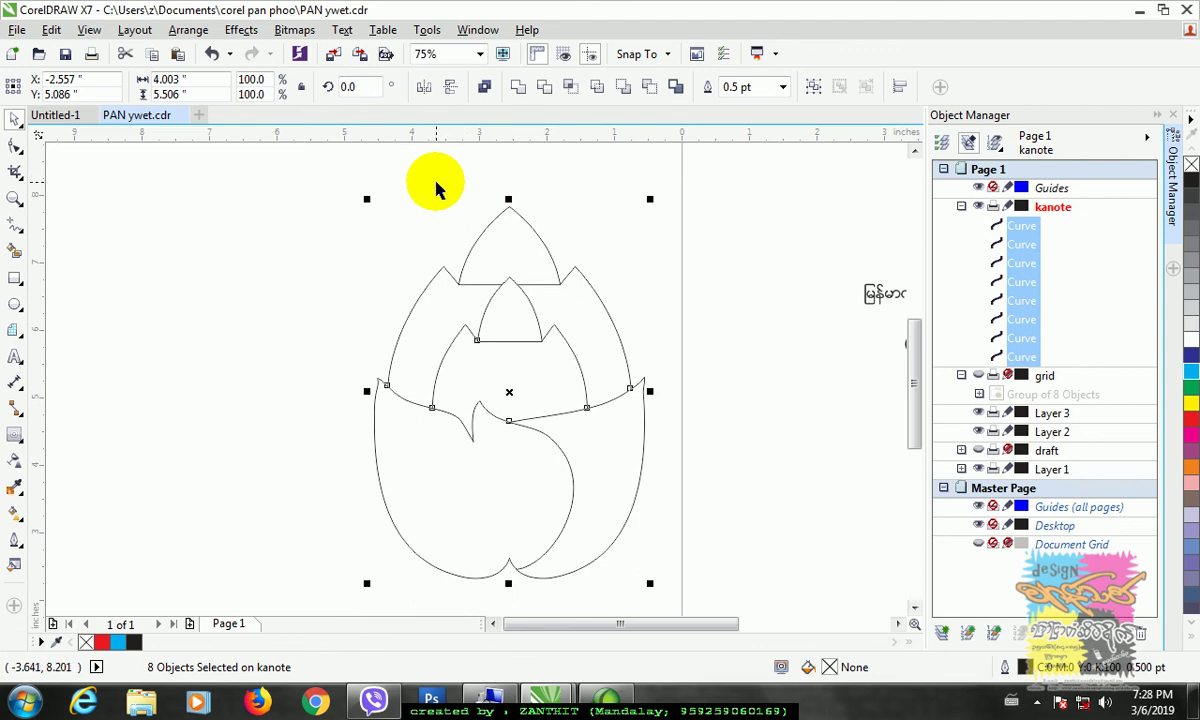
left_click(783, 87)
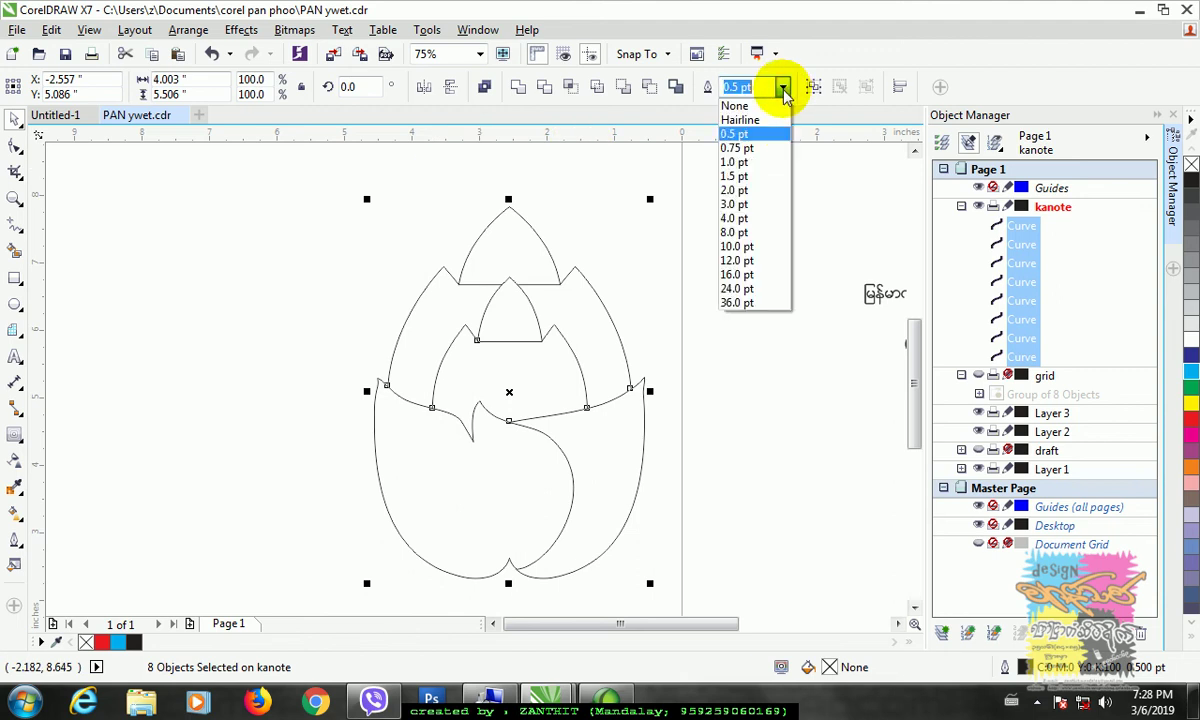
left_click(767, 189)
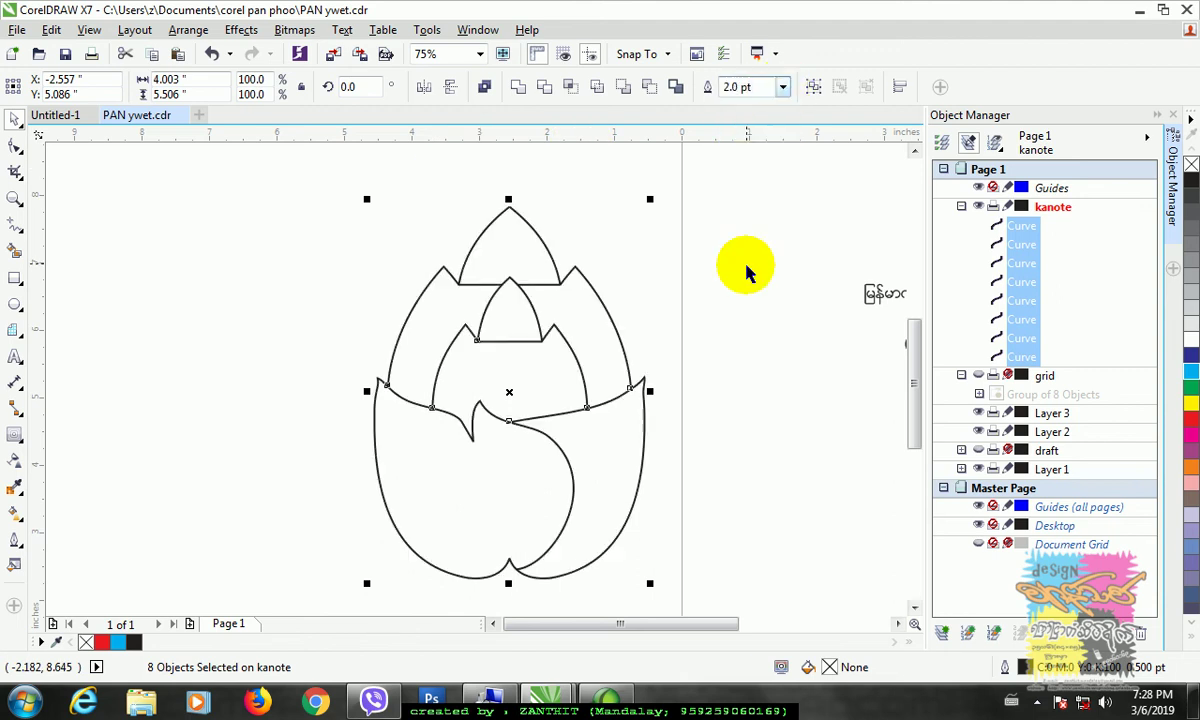
left_click(740, 359)
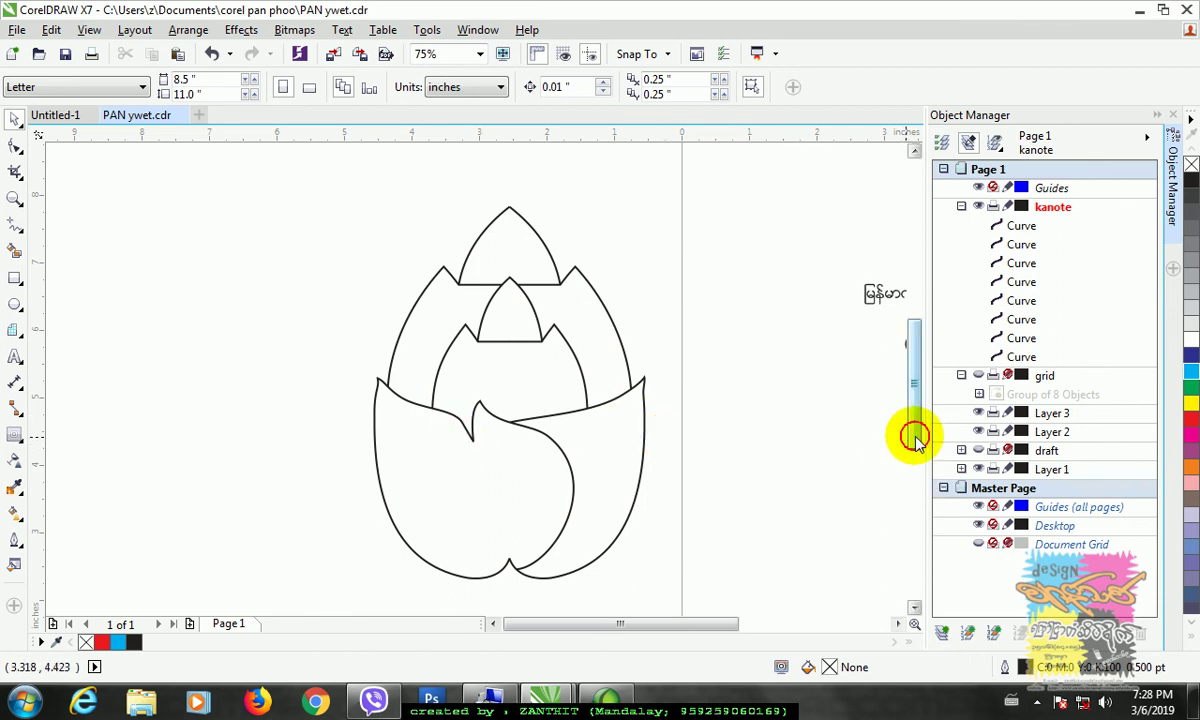
Examine the shop's contact banner and the two shop photos placed beside the page.
scroll(916, 437, "down", 1)
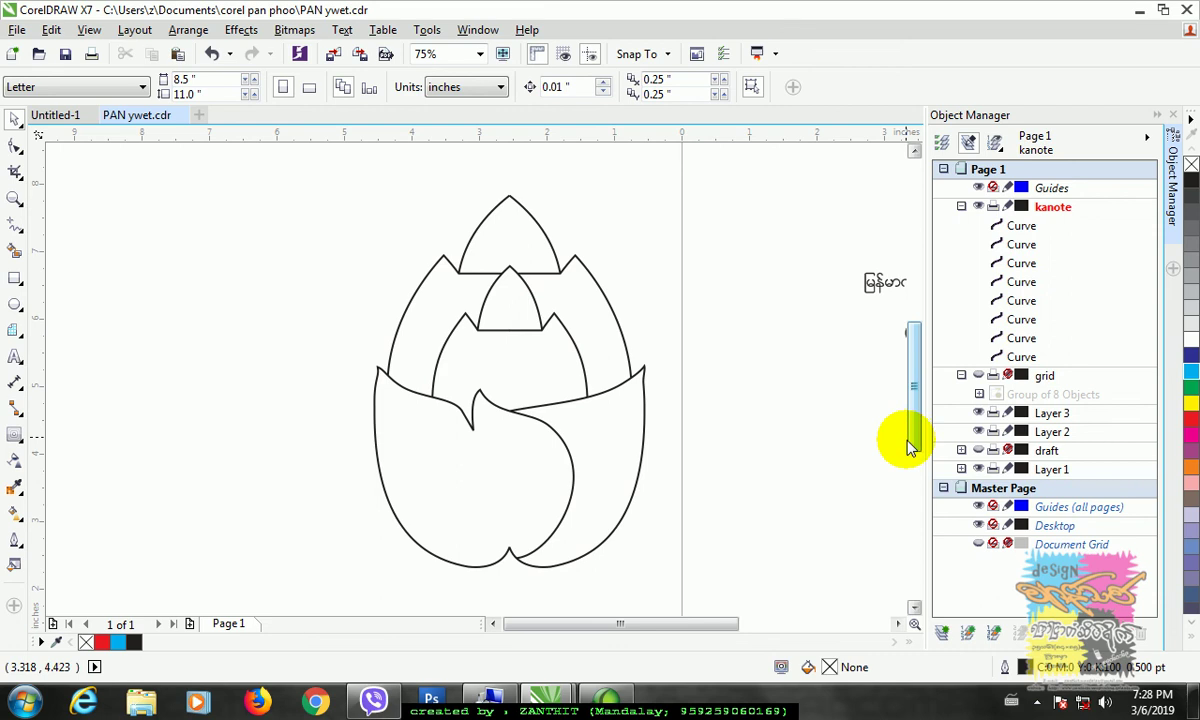
left_click_drag(712, 630, 870, 640)
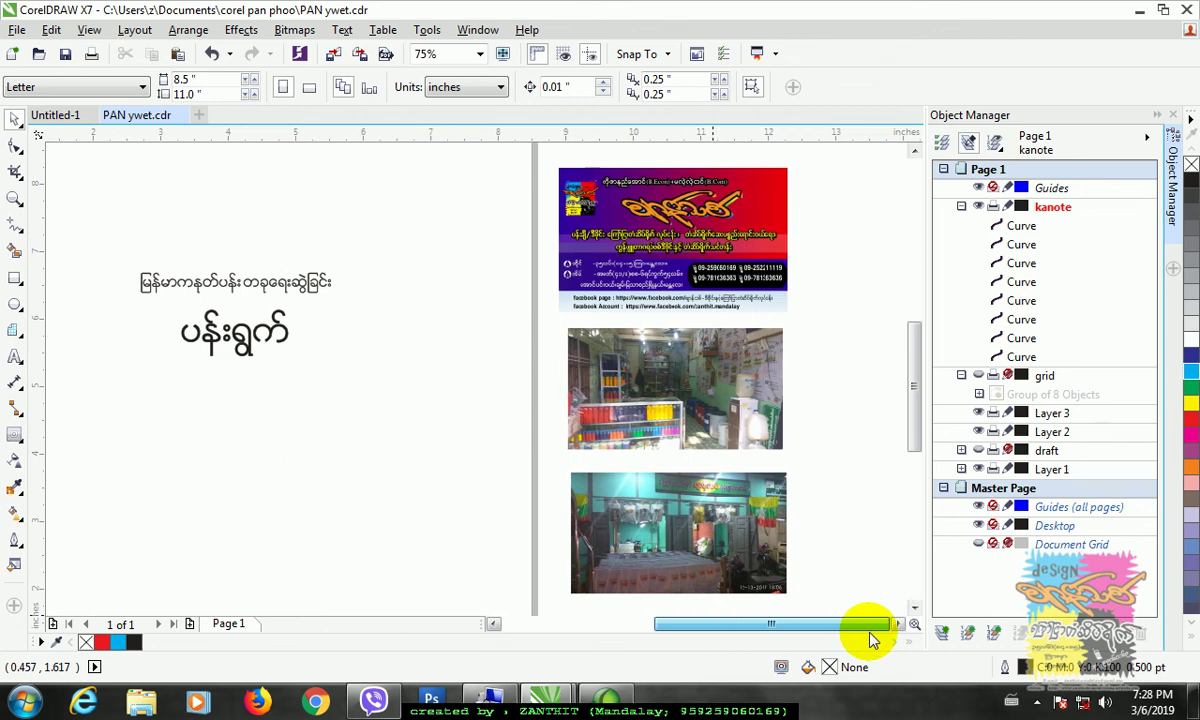
scroll(860, 396, "up", 2)
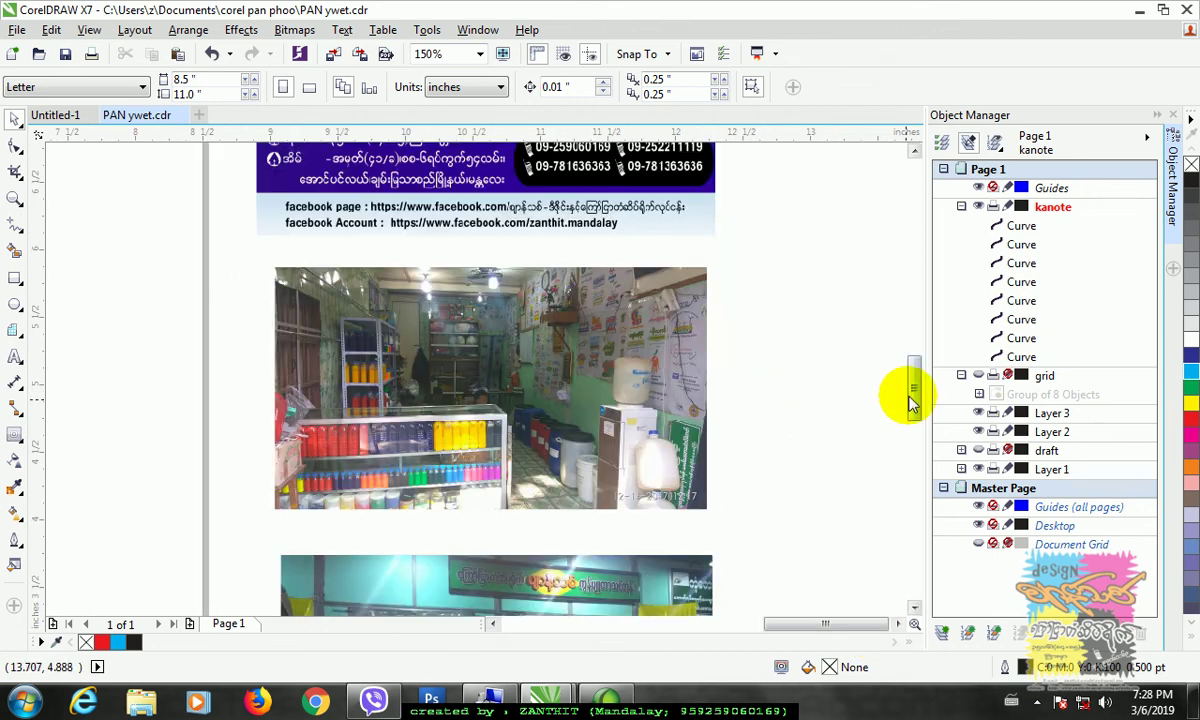
left_click_drag(910, 398, 919, 437)
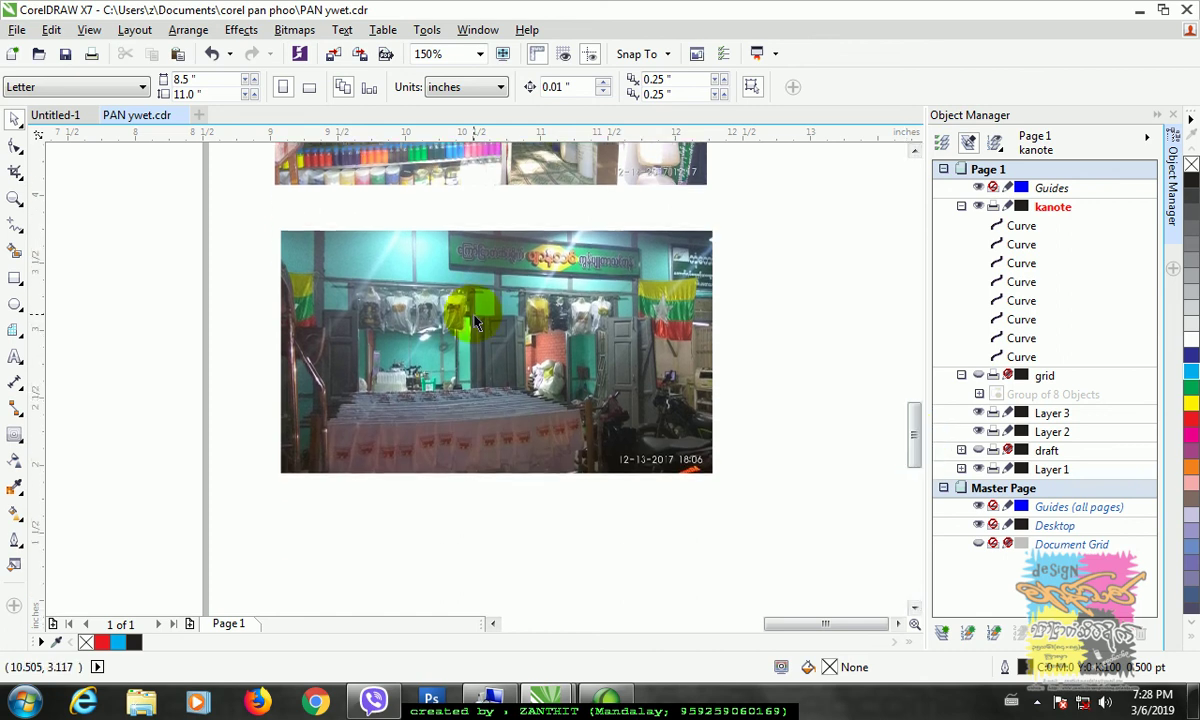
scroll(476, 323, "down", 3)
left_click_drag(911, 415, 918, 368)
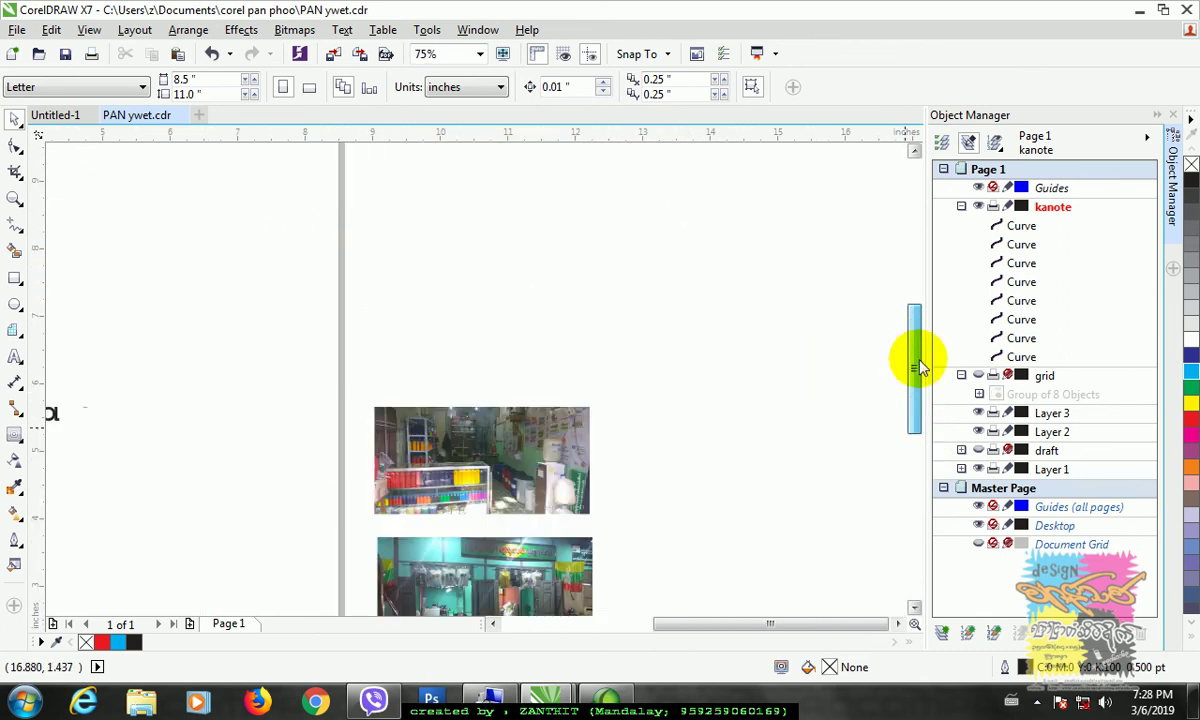
scroll(484, 272, "up", 3)
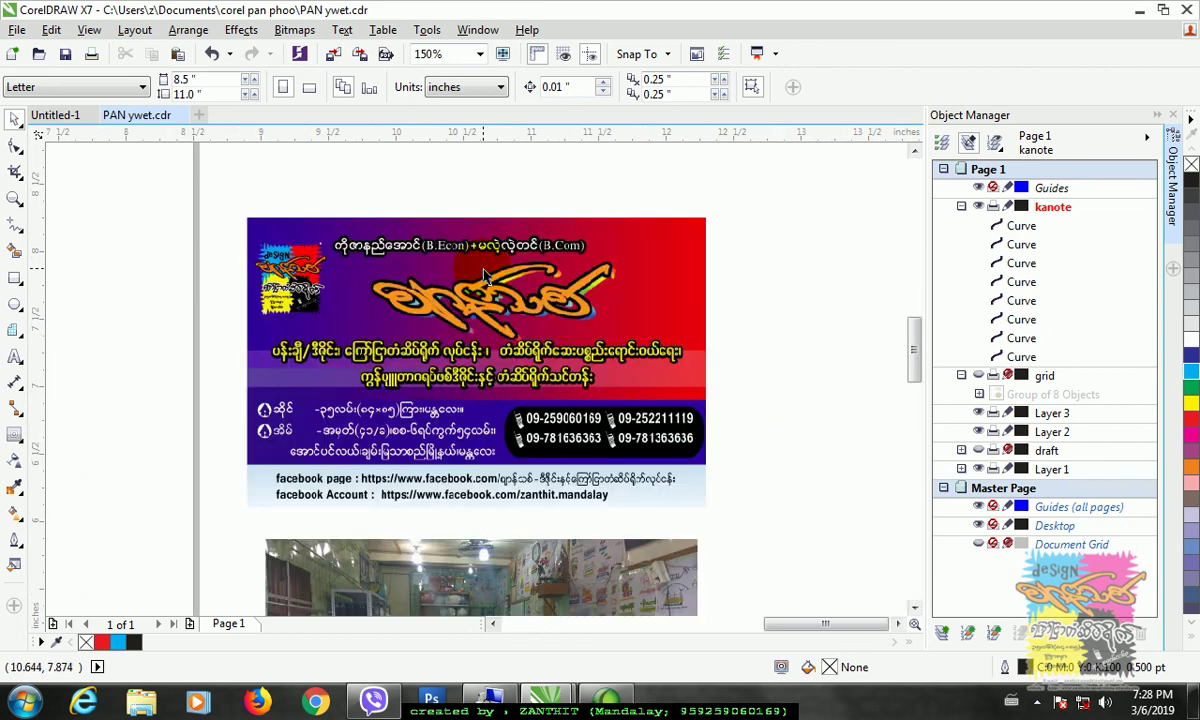